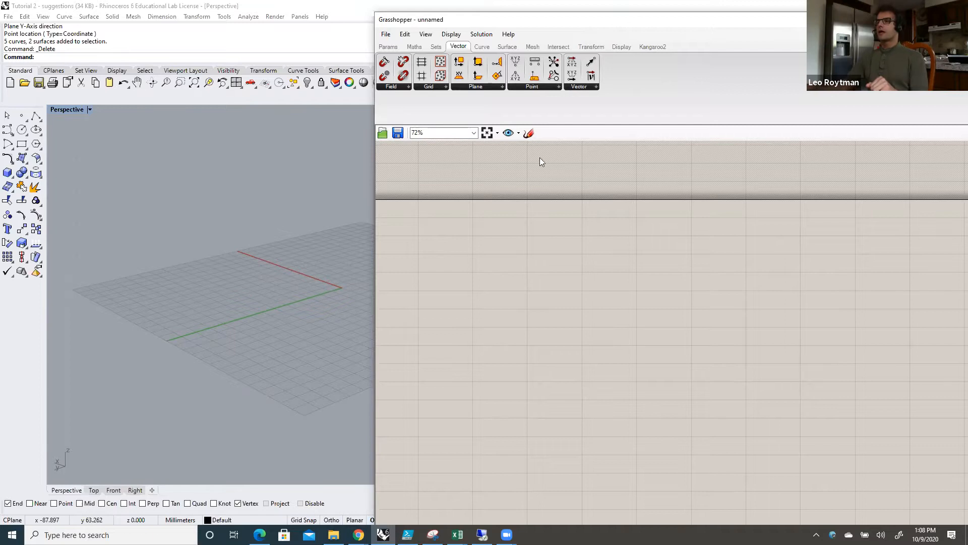
# Step: Place a Cone surface primitive component on the Grasshopper canvas
pyautogui.click(506, 46)
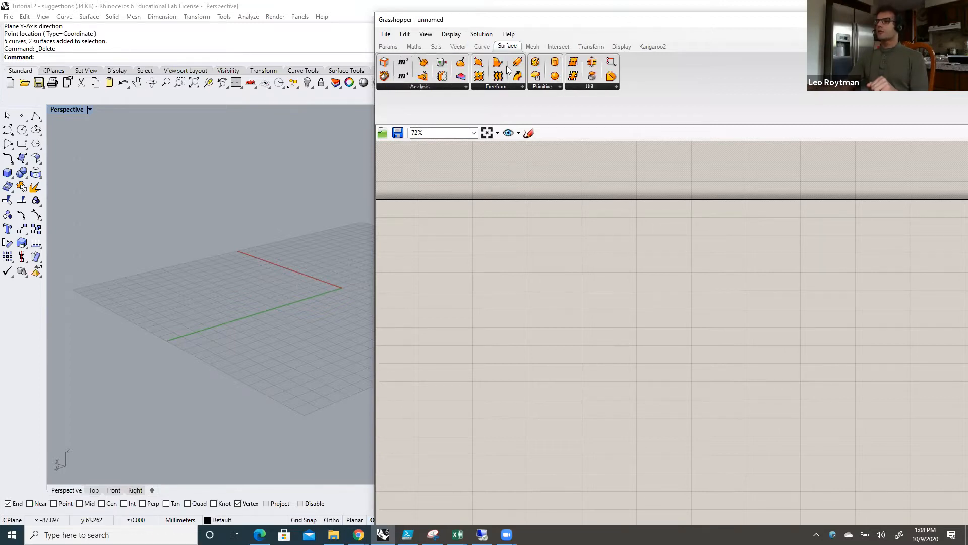
pyautogui.click(560, 87)
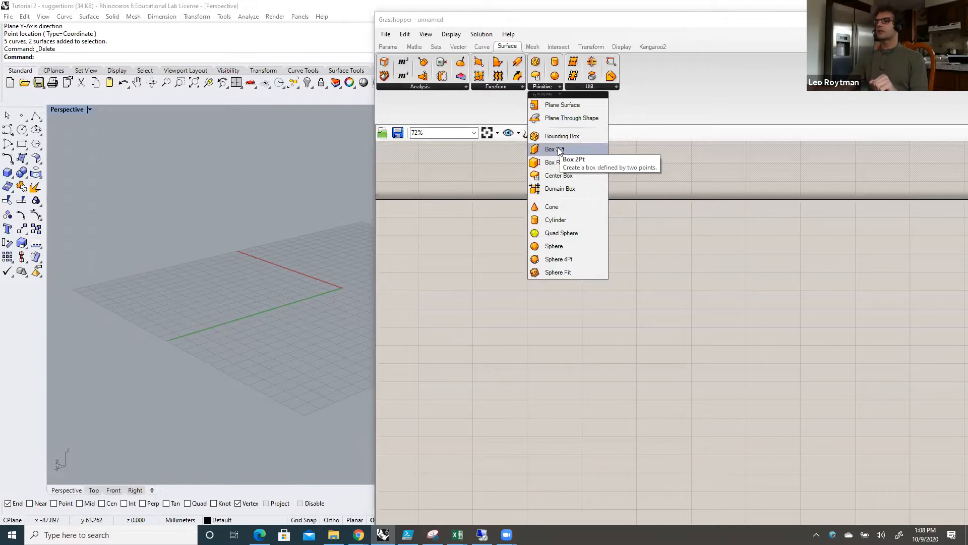
pyautogui.moveTo(559, 208); pyautogui.dragTo(558, 207)
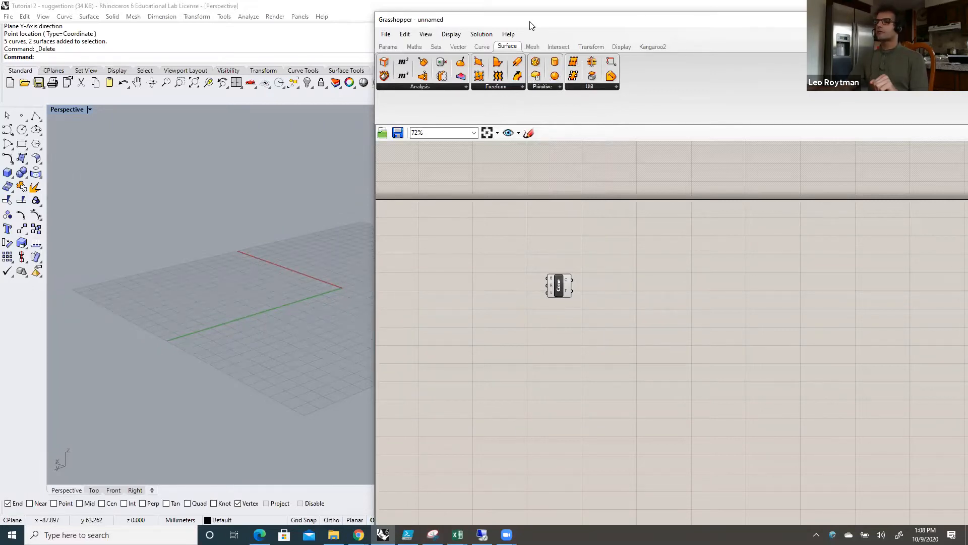
# Step: Reposition the Grasshopper window so that Rhino's Perspective viewport stays visible beside it
pyautogui.moveTo(530, 21); pyautogui.dragTo(586, 27)
pyautogui.moveTo(721, 23); pyautogui.dragTo(342, 54)
pyautogui.scroll(-3, 643, 218)
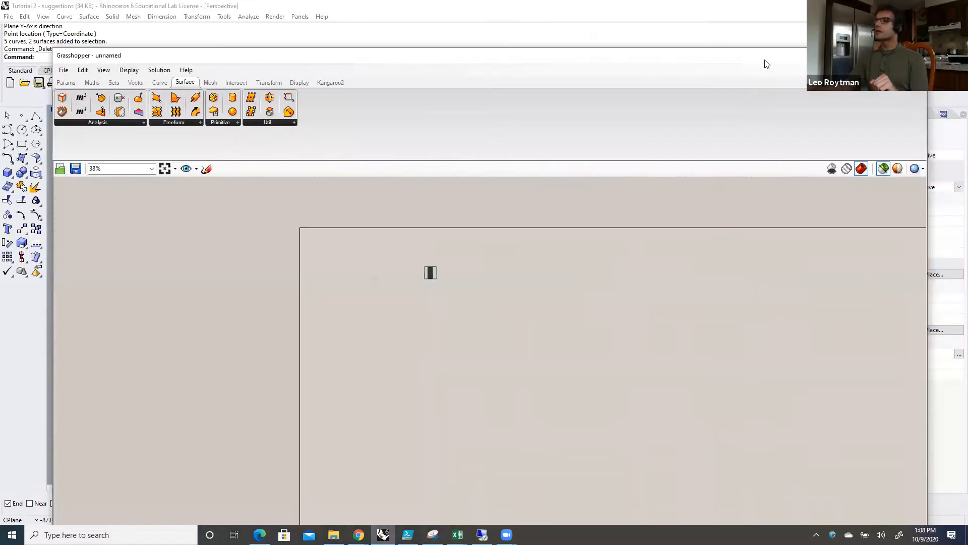
pyautogui.moveTo(765, 60); pyautogui.dragTo(648, 45)
pyautogui.click(768, 157)
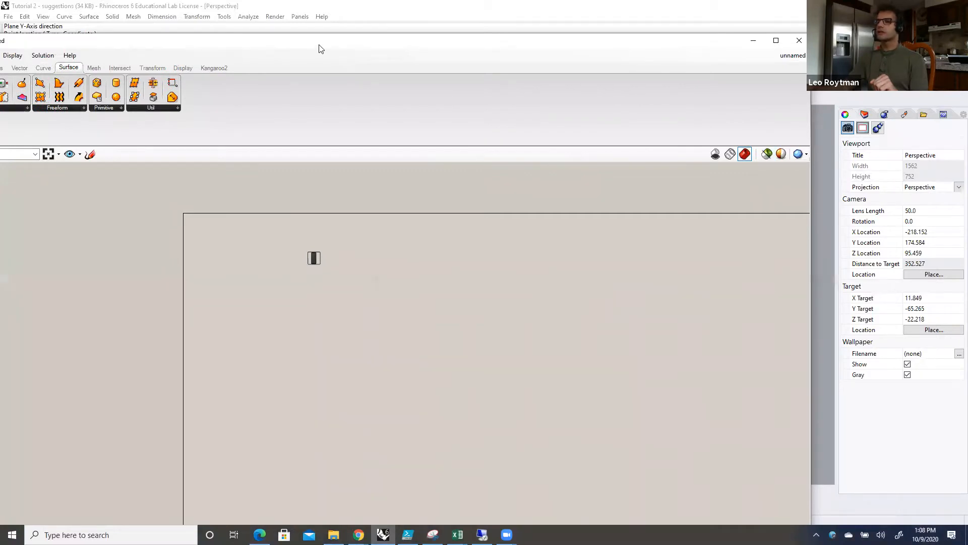
pyautogui.moveTo(319, 48); pyautogui.dragTo(787, 45)
# Step: Examine the cone preview at the origin of the Perspective viewport up close, keeping the Grasshopper window beside it
pyautogui.scroll(3, 328, 296)
pyautogui.scroll(2, 324, 284)
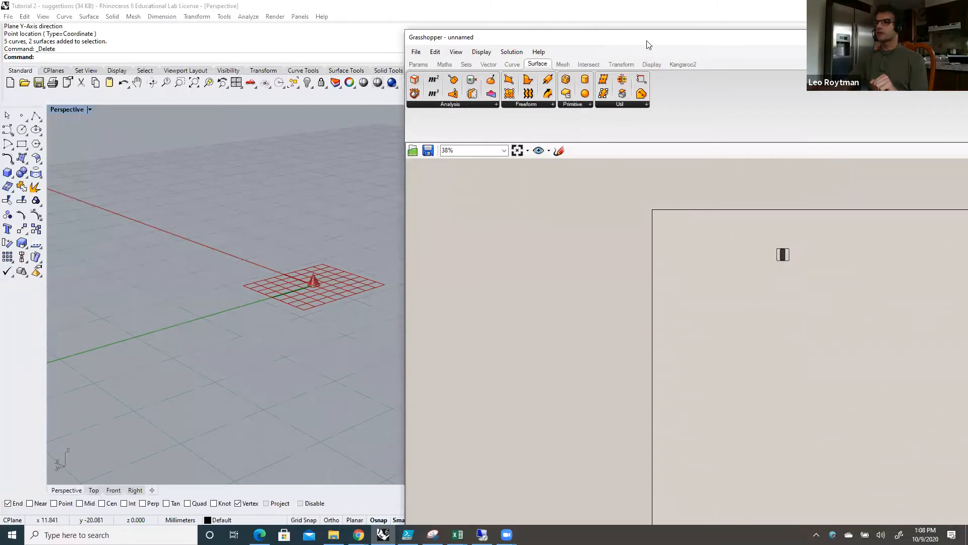
pyautogui.moveTo(649, 45); pyautogui.dragTo(582, 46)
pyautogui.scroll(2, 317, 299)
pyautogui.scroll(-1, 310, 298)
pyautogui.scroll(-2, 317, 314)
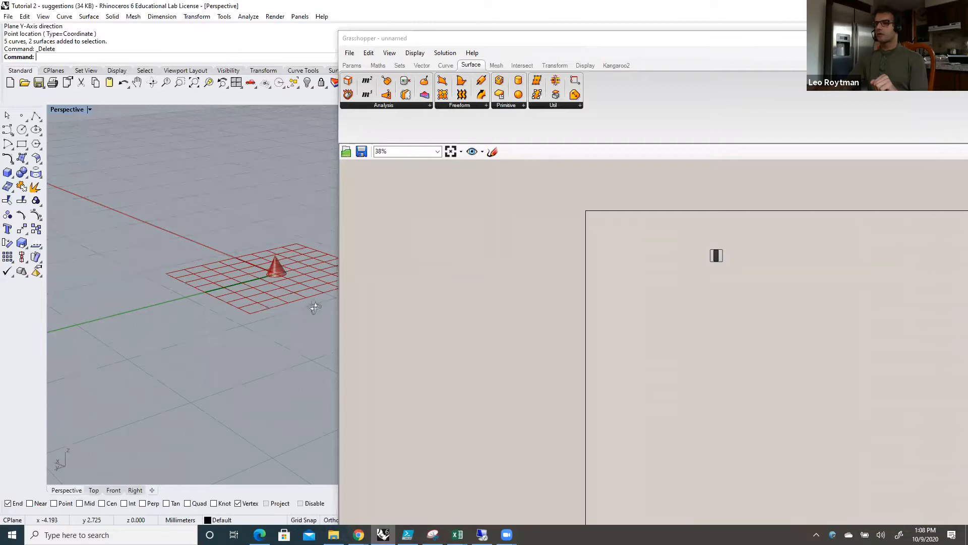
pyautogui.scroll(-2, 313, 318)
pyautogui.scroll(2, 291, 226)
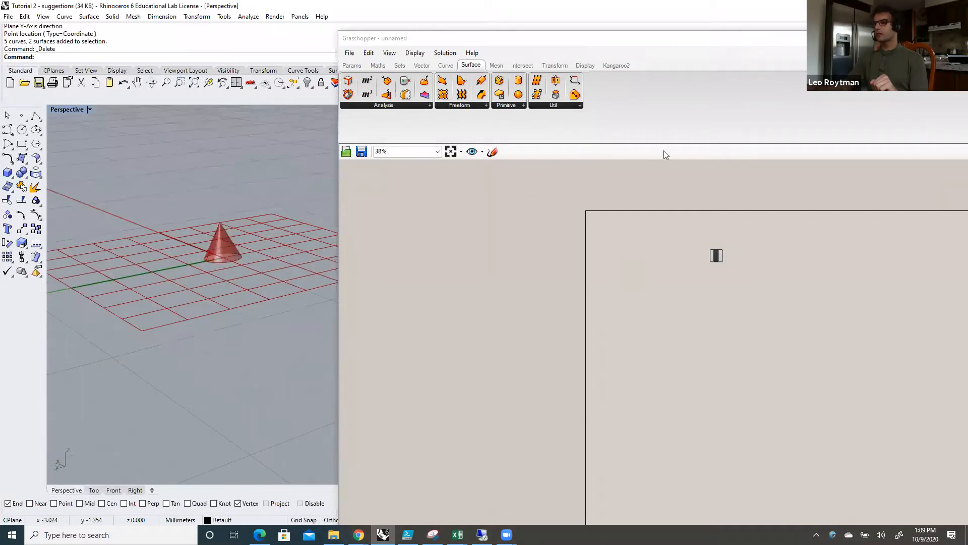
pyautogui.click(676, 44)
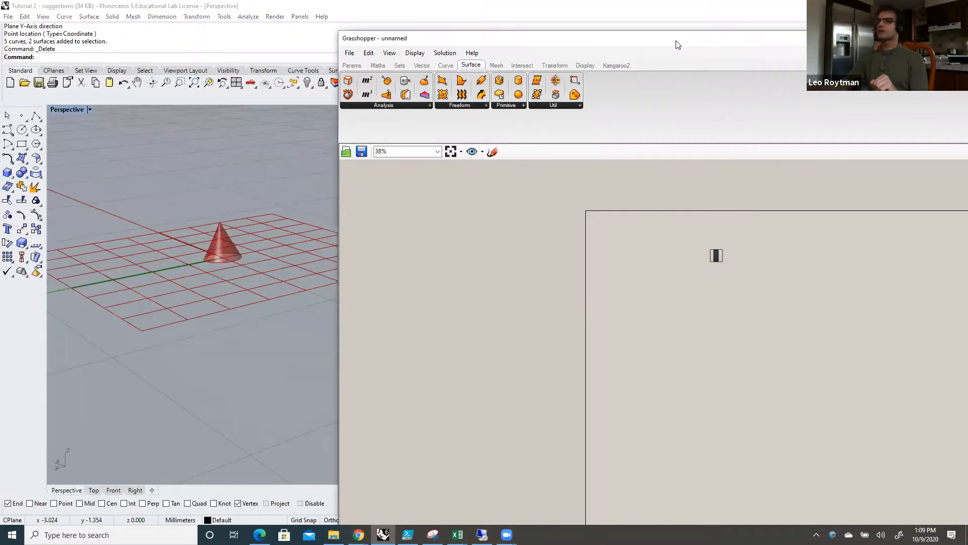
pyautogui.moveTo(676, 44); pyautogui.dragTo(643, 49)
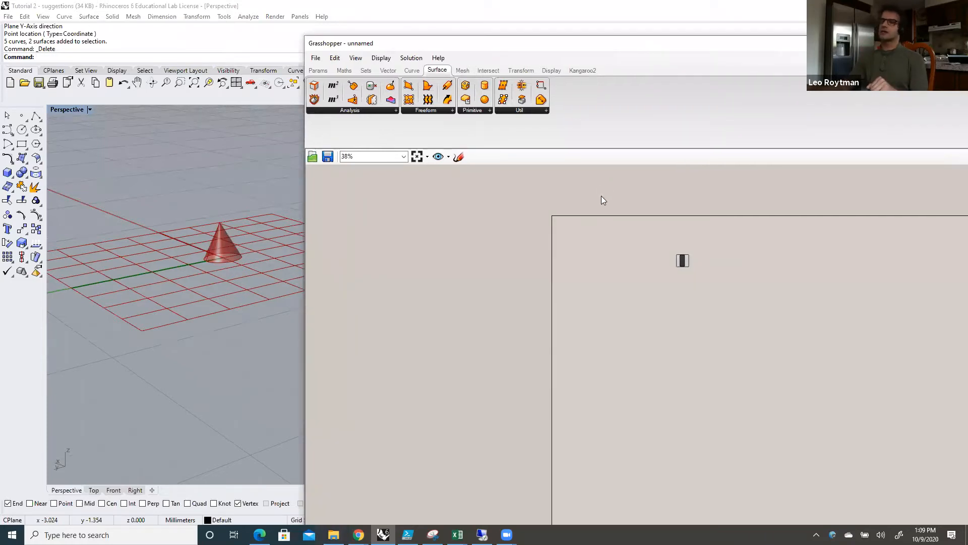
# Step: Place a Box 2Pt primitive component on the canvas below the Cone component
pyautogui.click(489, 110)
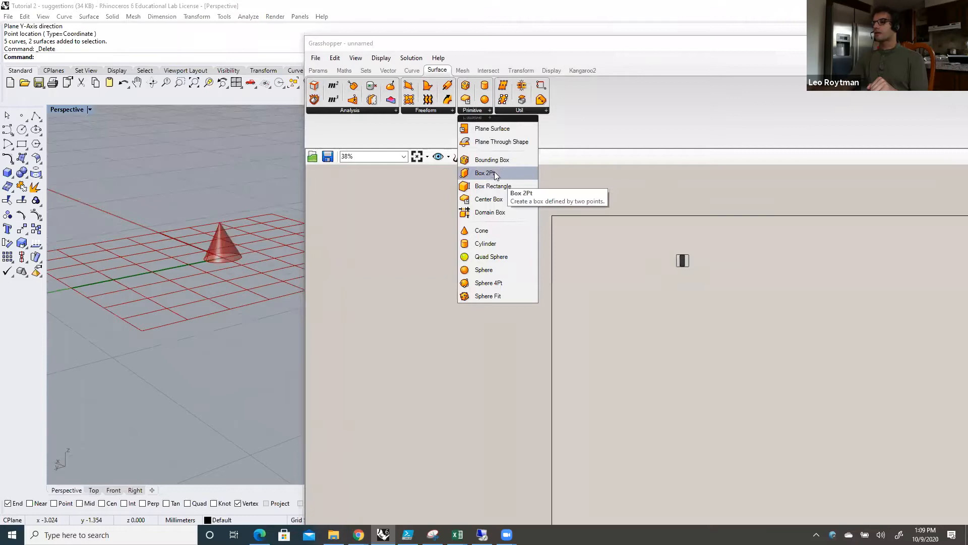
pyautogui.moveTo(474, 180); pyautogui.dragTo(504, 184)
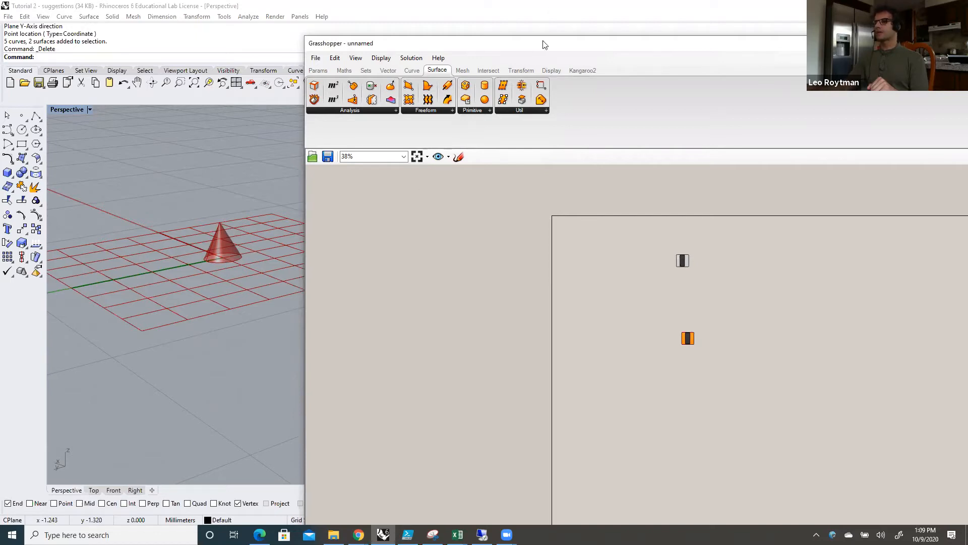
pyautogui.moveTo(536, 51); pyautogui.dragTo(513, 42)
pyautogui.scroll(1, 687, 275)
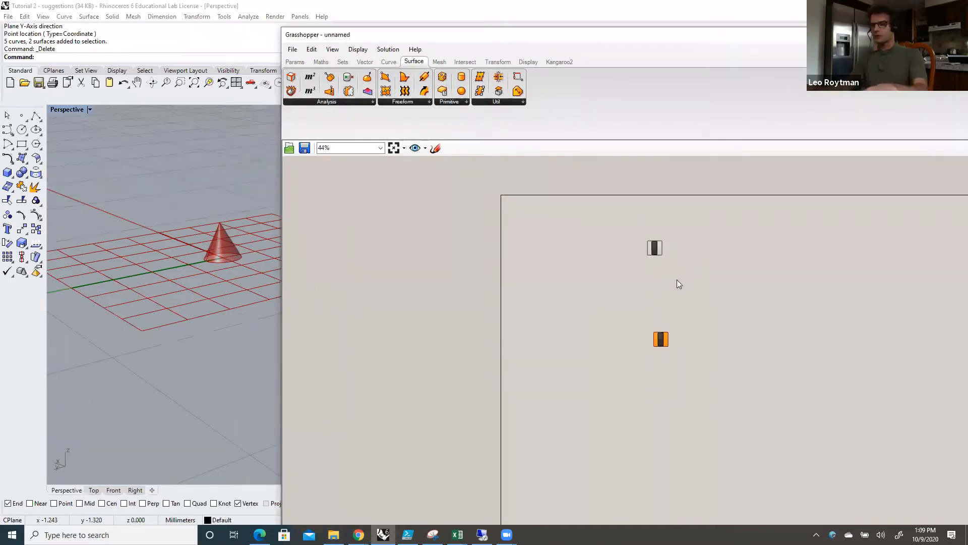
# Step: Move the Box component closer beneath the Cone component and line the two up vertically
pyautogui.click(662, 340)
pyautogui.moveTo(660, 338); pyautogui.dragTo(660, 294)
pyautogui.scroll(1, 660, 294)
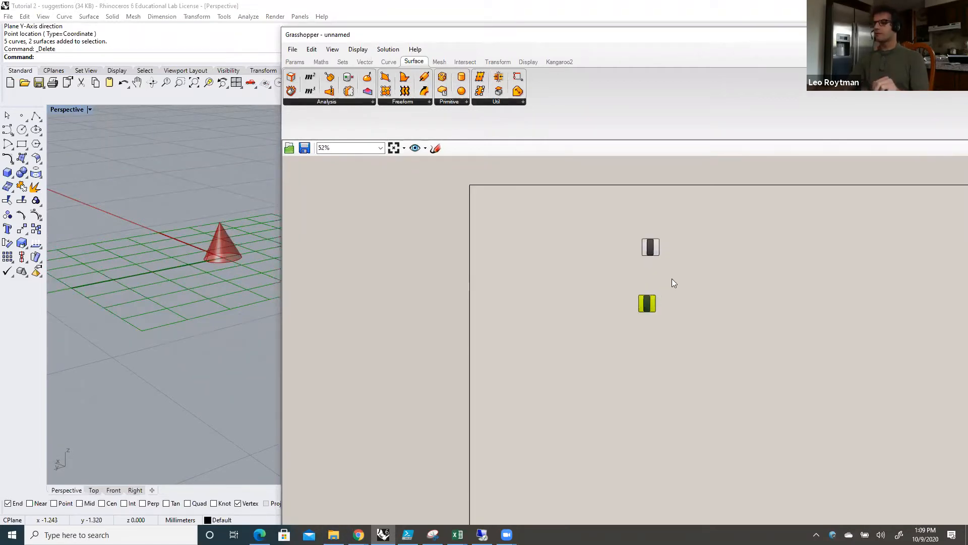
pyautogui.scroll(2, 677, 280)
pyautogui.moveTo(643, 316); pyautogui.dragTo(645, 311)
pyautogui.click(664, 344)
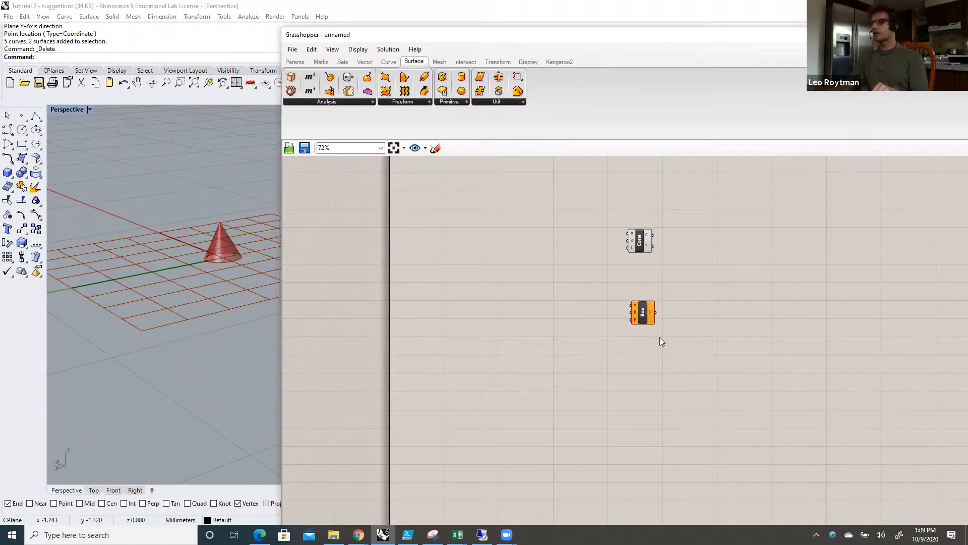
pyautogui.click(640, 240)
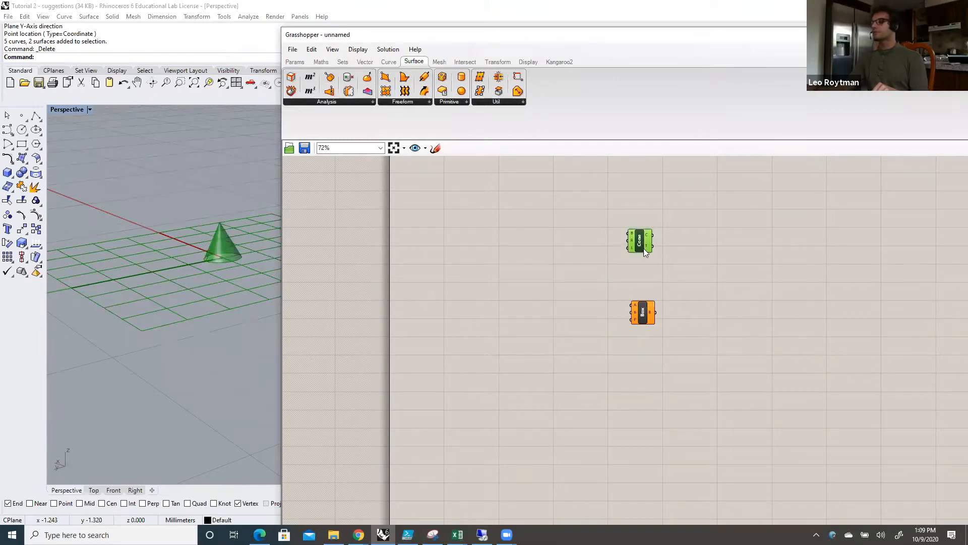
pyautogui.click(672, 264)
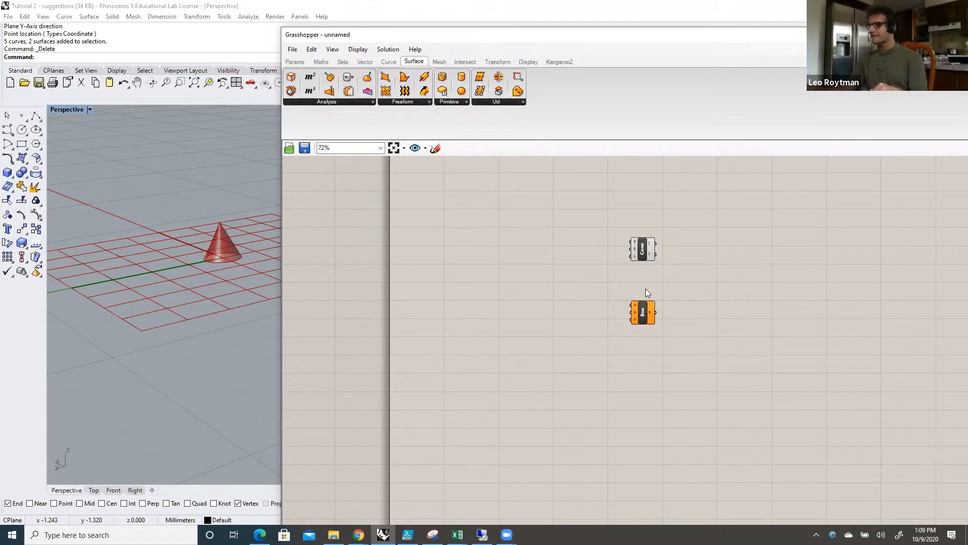
# Step: Examine the Cone component's base plane, radius and length inputs
pyautogui.scroll(3, 643, 252)
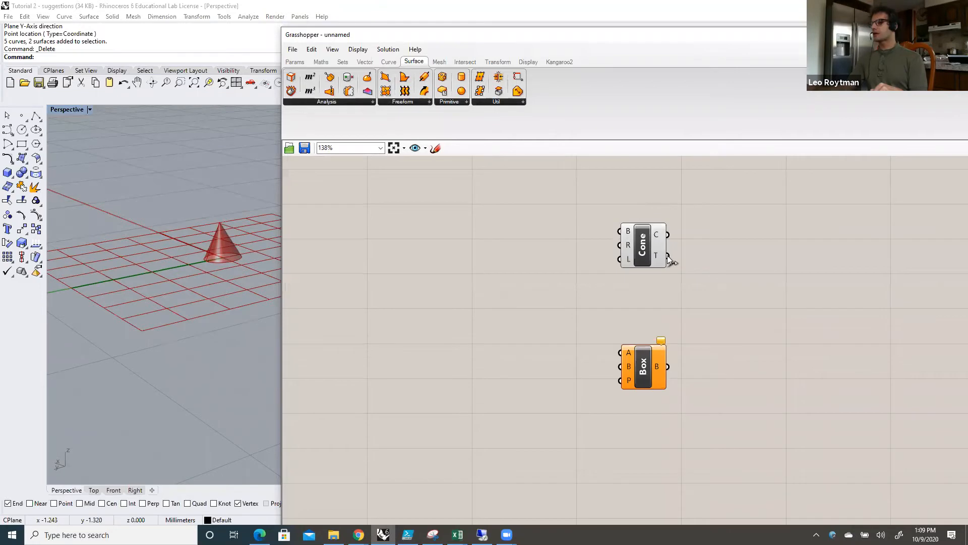
pyautogui.scroll(2, 668, 258)
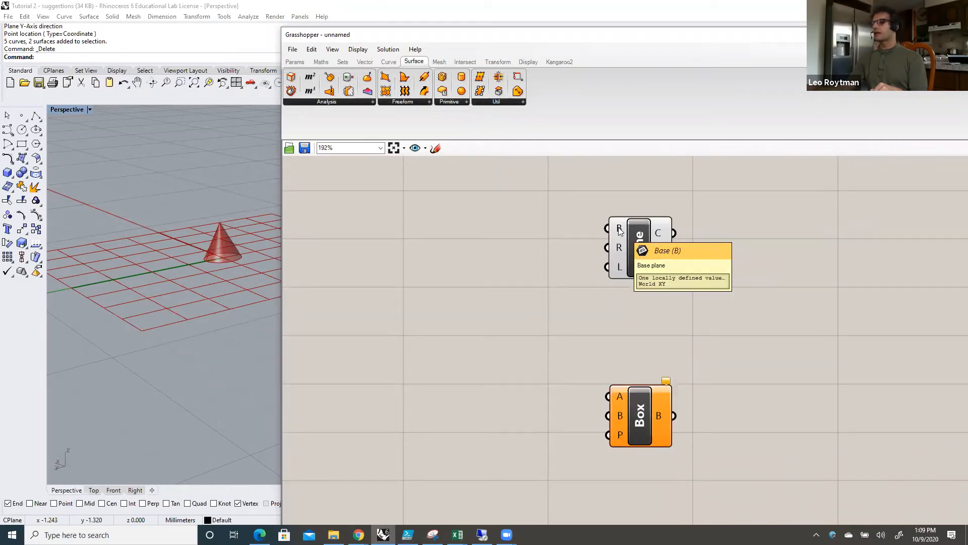
pyautogui.moveTo(621, 250)
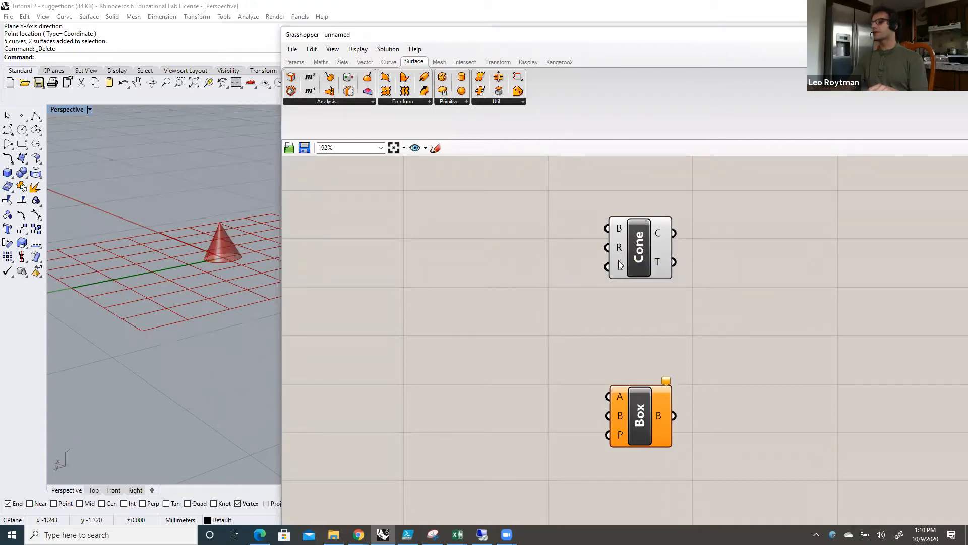
pyautogui.moveTo(619, 269)
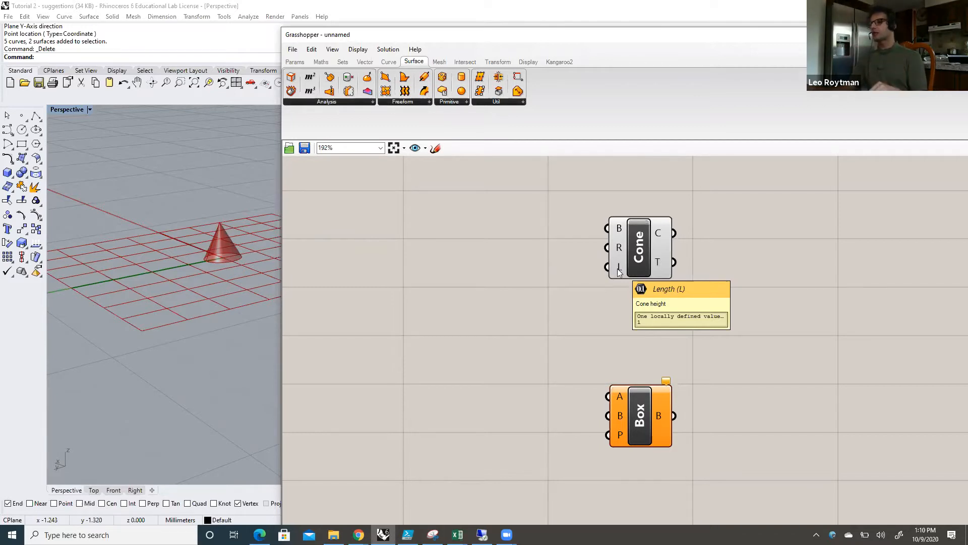
pyautogui.moveTo(637, 266); pyautogui.dragTo(640, 281)
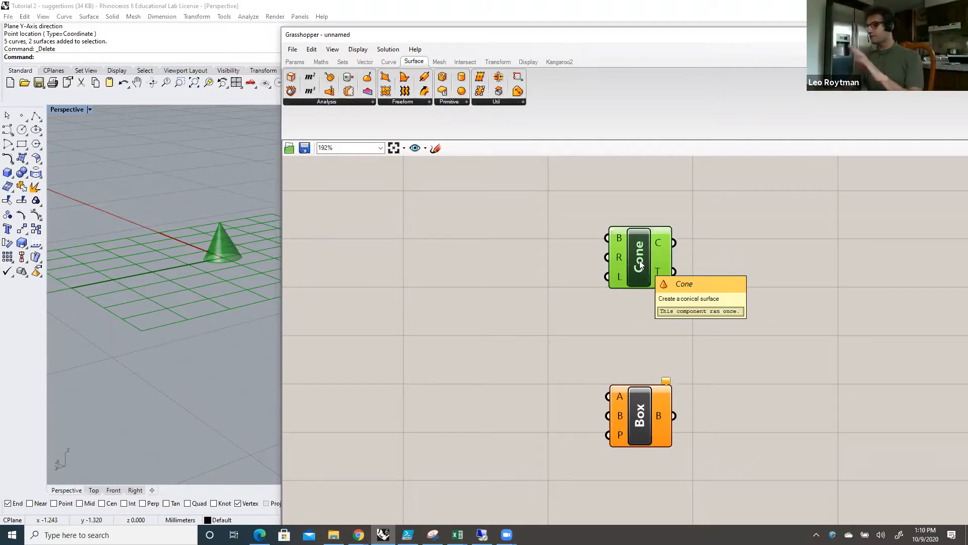
pyautogui.moveTo(637, 261); pyautogui.dragTo(635, 259)
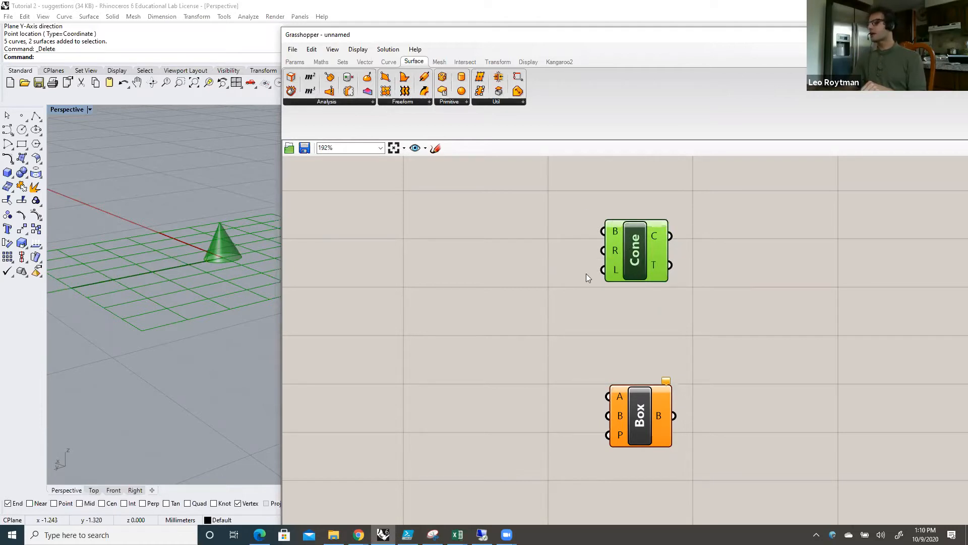
pyautogui.click(649, 321)
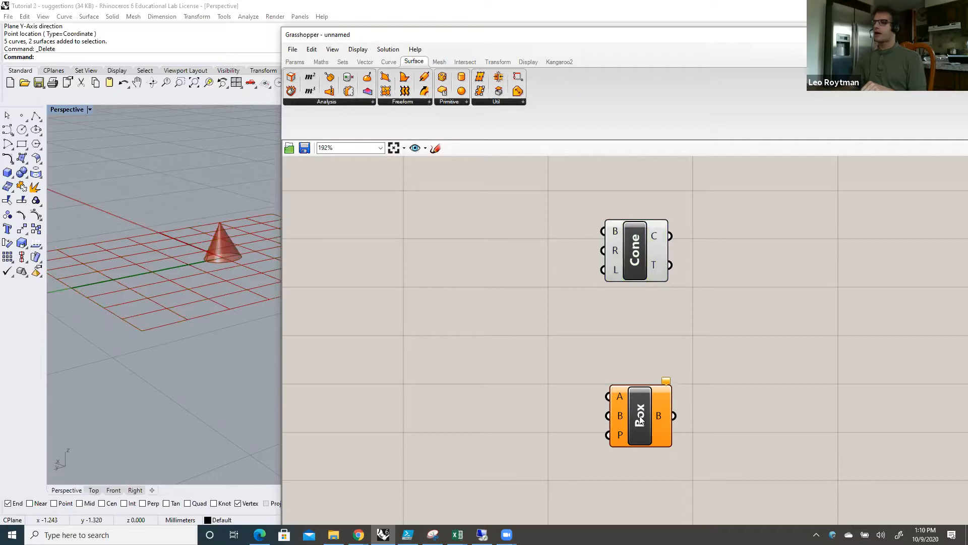
# Step: Bring the Box component closer to the Cone and examine its A, B and P inputs
pyautogui.moveTo(641, 419); pyautogui.dragTo(636, 375)
pyautogui.click(640, 418)
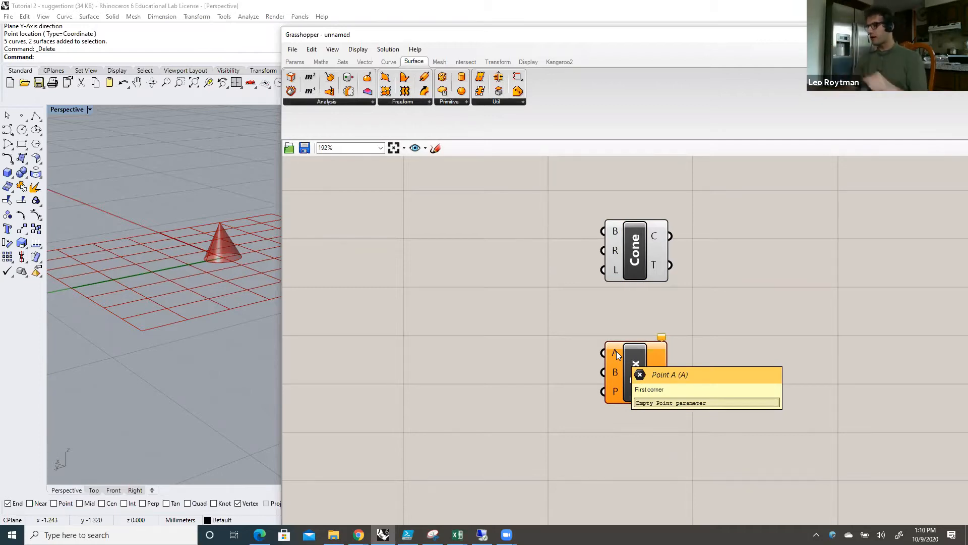
pyautogui.moveTo(637, 374); pyautogui.dragTo(640, 382)
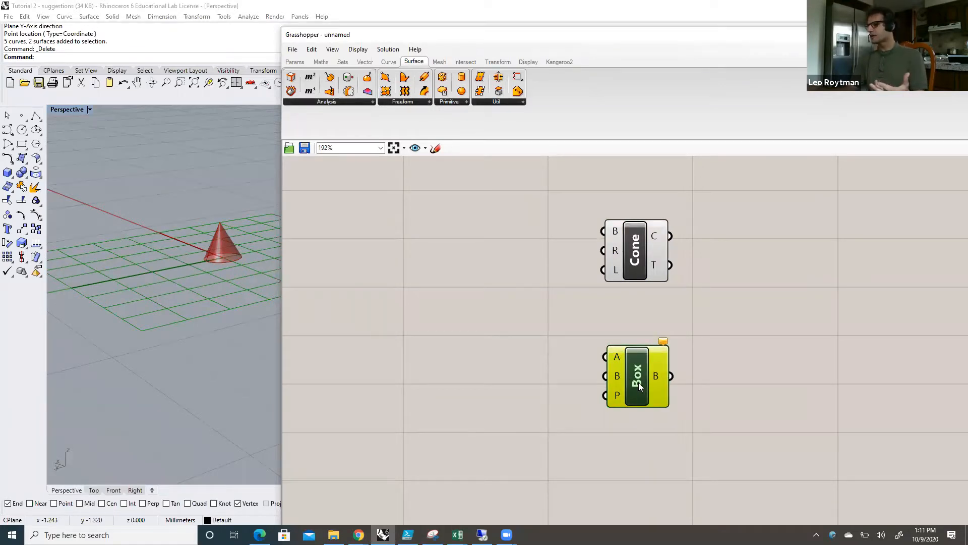
pyautogui.click(658, 424)
pyautogui.moveTo(639, 385); pyautogui.dragTo(642, 381)
pyautogui.click(647, 413)
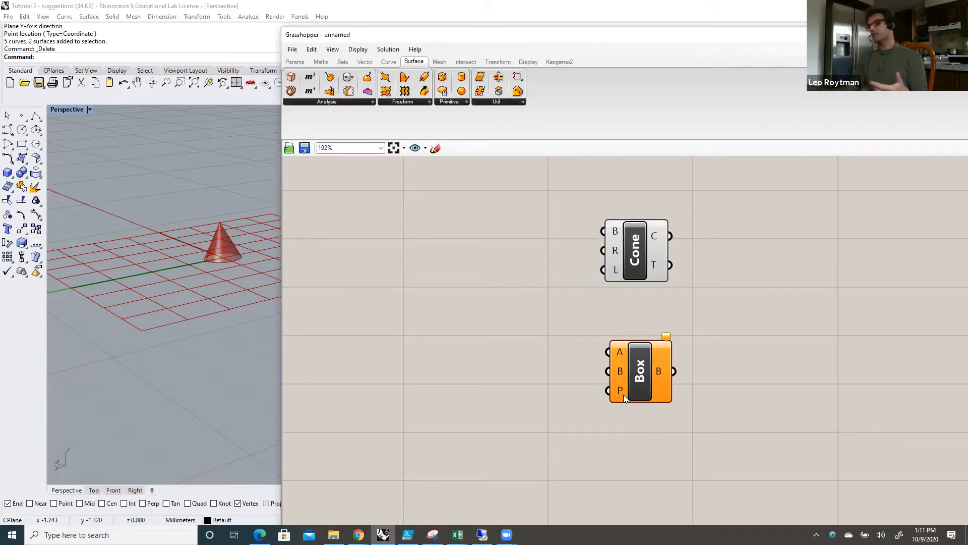
pyautogui.moveTo(636, 375)
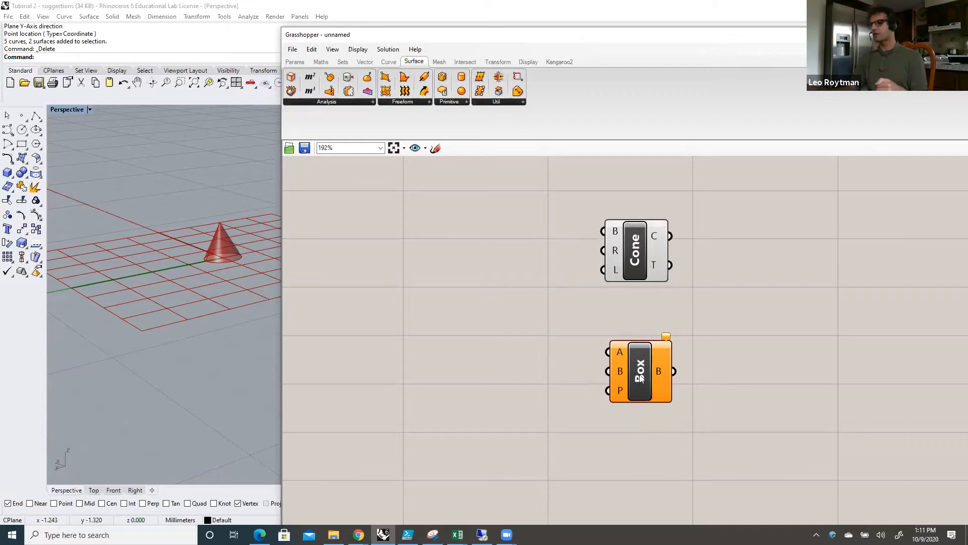
# Step: Shift the Box and Cone components slightly and compare the Cone's preset inputs with those of the Box
pyautogui.moveTo(641, 354); pyautogui.dragTo(635, 362)
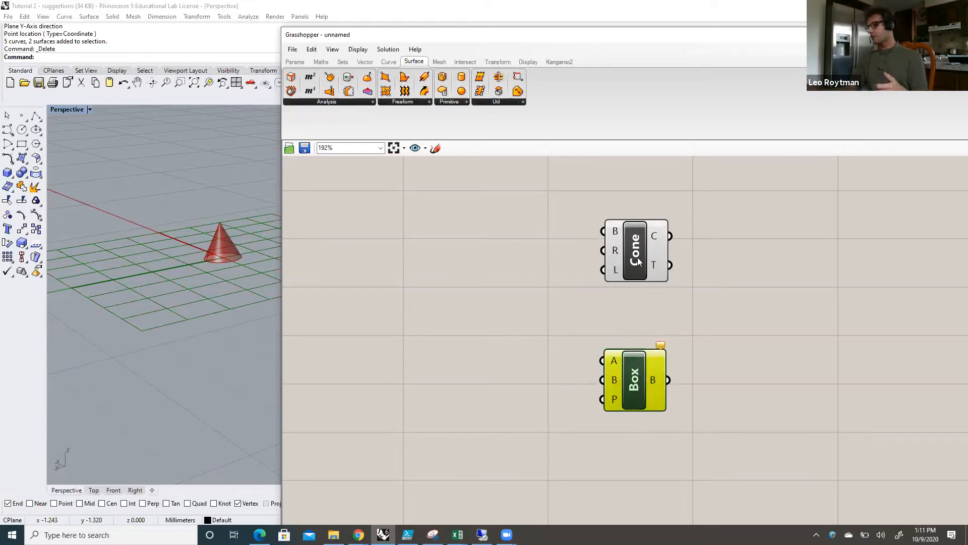
pyautogui.moveTo(639, 259); pyautogui.dragTo(633, 245)
pyautogui.click(623, 302)
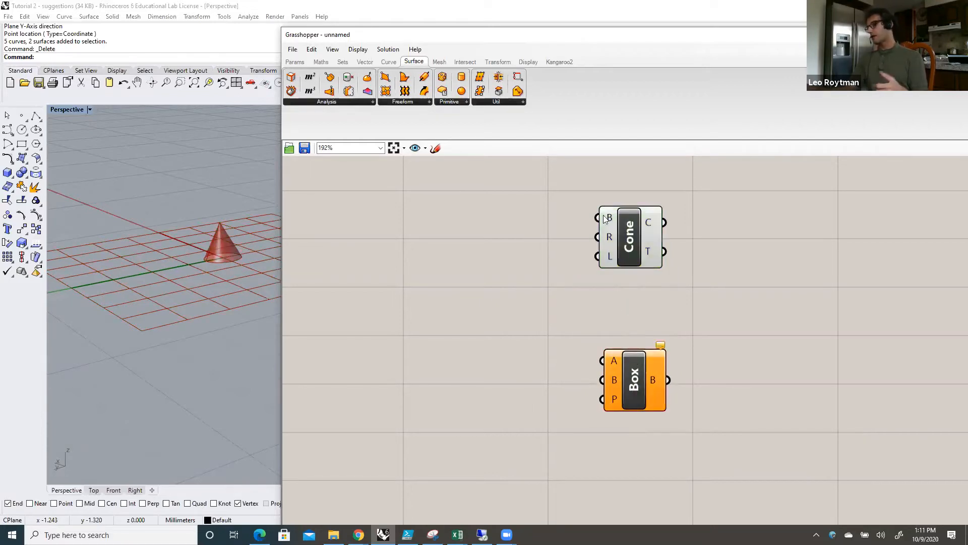
pyautogui.moveTo(611, 261)
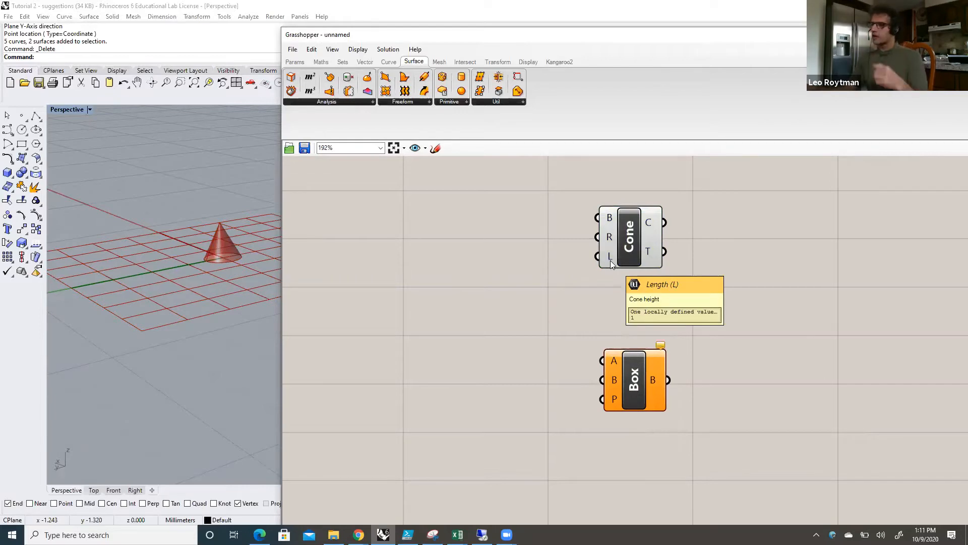
pyautogui.moveTo(632, 248); pyautogui.dragTo(634, 246)
pyautogui.click(629, 311)
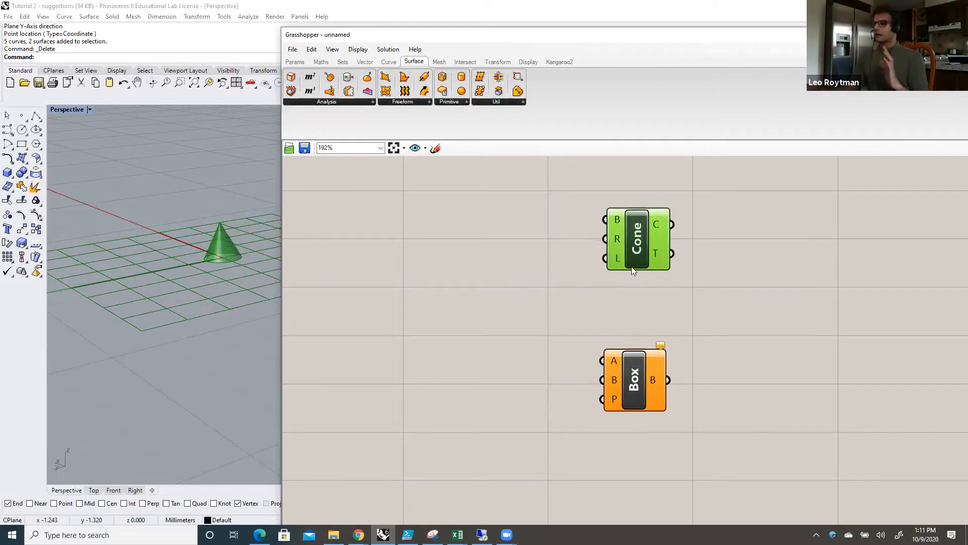
# Step: Delete both the Cone and the Box component from the canvas
pyautogui.moveTo(634, 357); pyautogui.dragTo(628, 330)
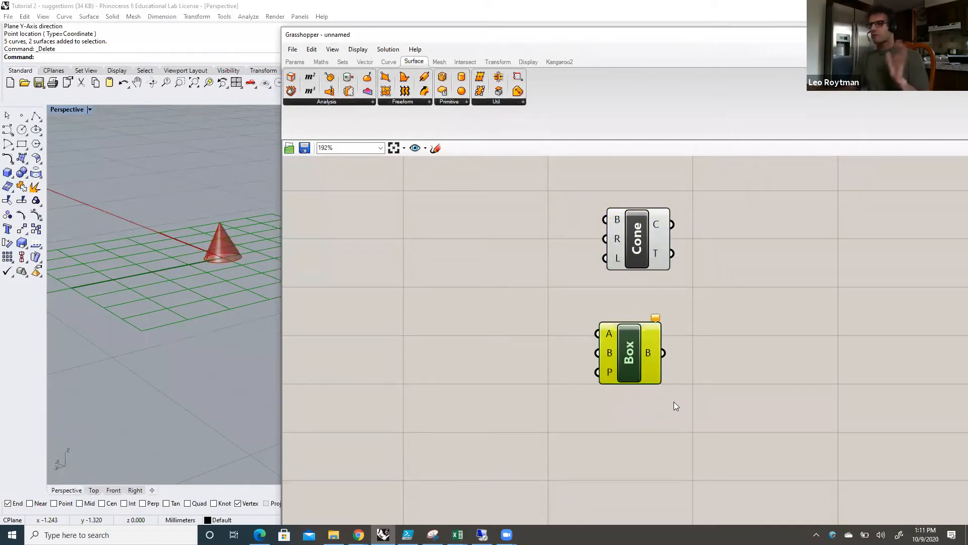
pyautogui.moveTo(690, 407); pyautogui.dragTo(582, 195)
pyautogui.press('Delete')
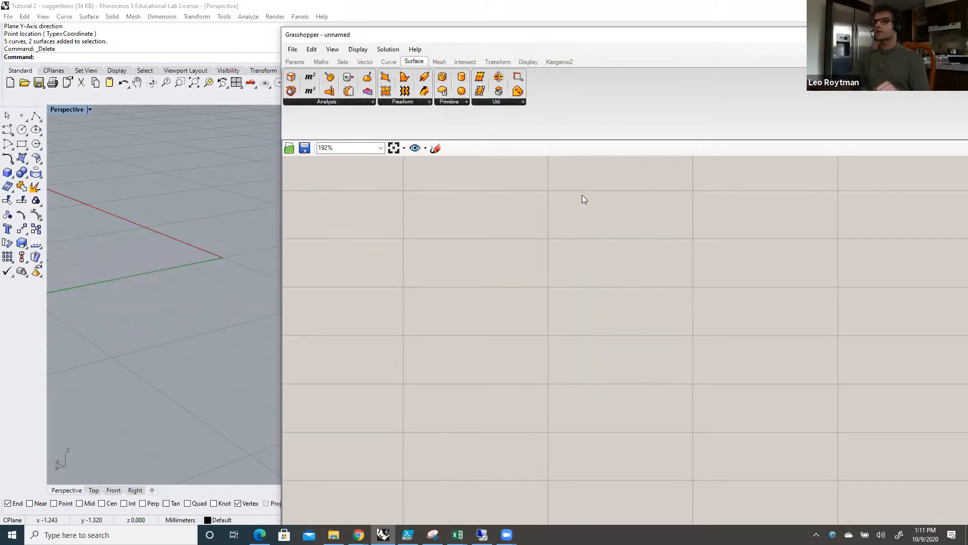
# Step: Place a Cone surface primitive on the empty canvas
pyautogui.click(429, 103)
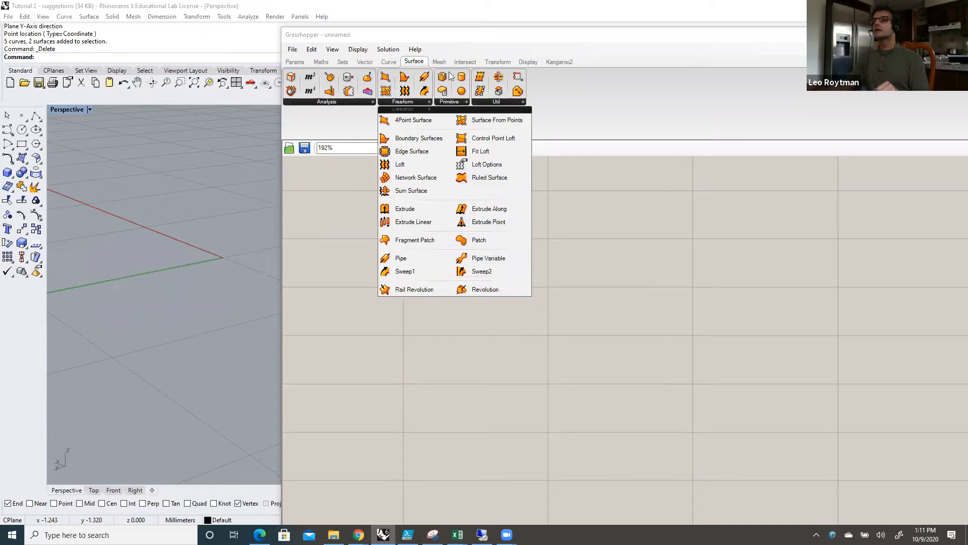
pyautogui.click(466, 102)
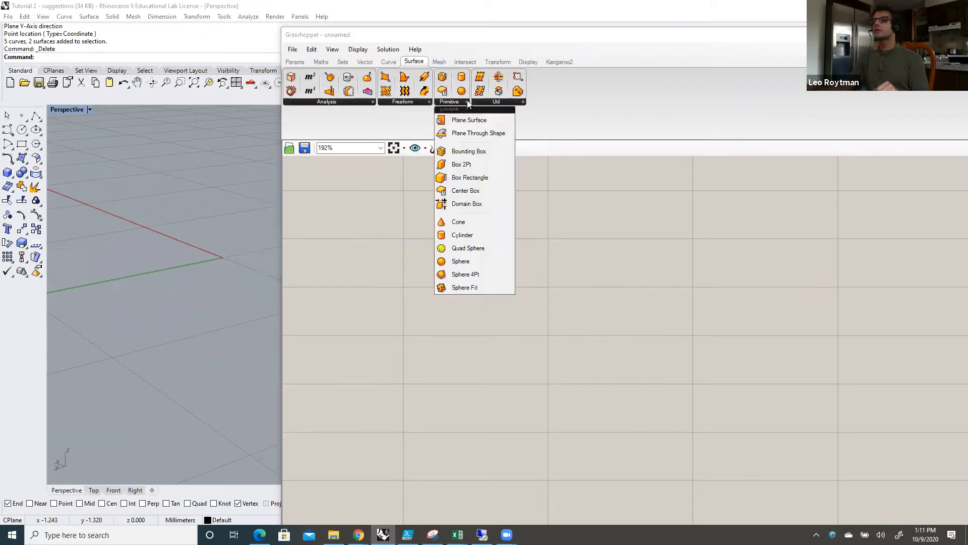
pyautogui.click(470, 222)
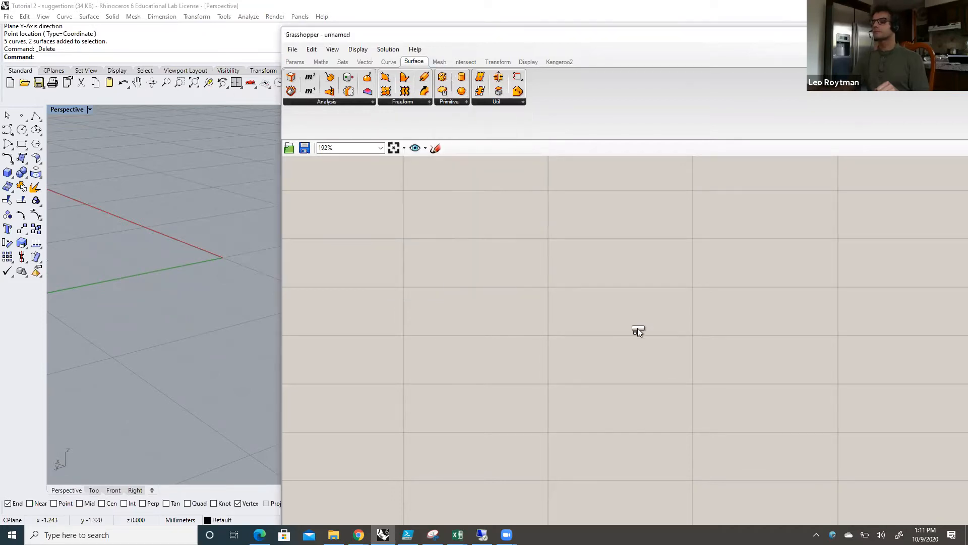
pyautogui.click(637, 331)
pyautogui.moveTo(639, 333); pyautogui.dragTo(642, 352)
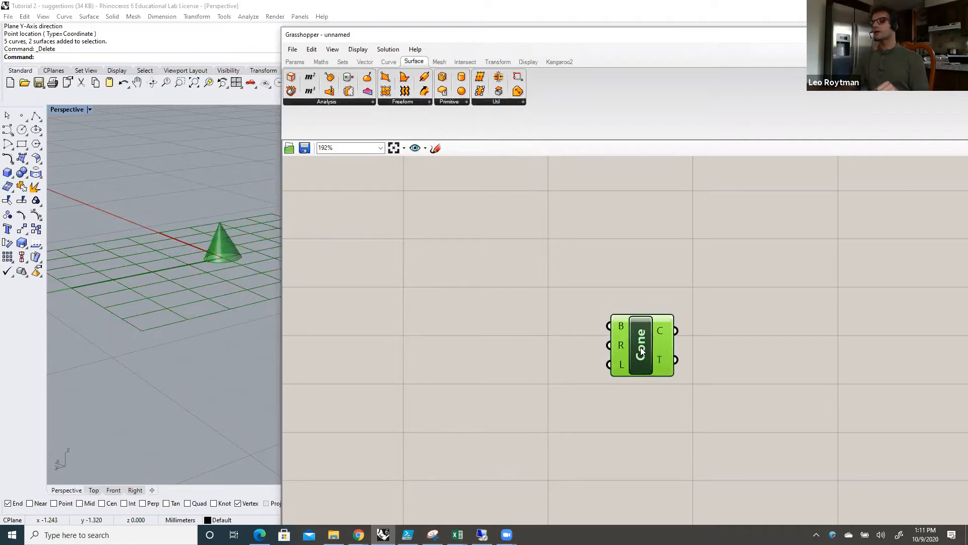
pyautogui.click(664, 420)
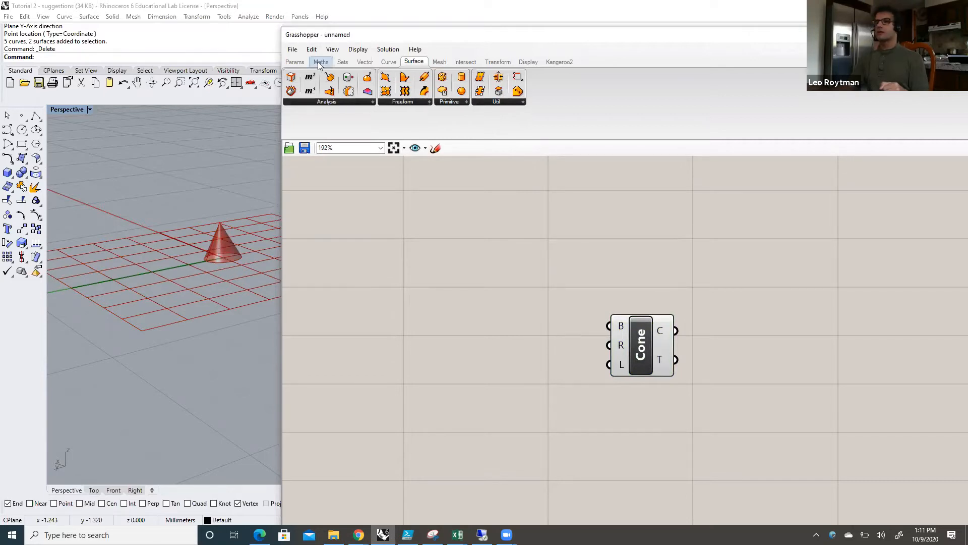
# Step: Add a number slider, connect it to the Cone's R input and set the radius to 0.401
pyautogui.click(295, 62)
pyautogui.moveTo(380, 91); pyautogui.dragTo(481, 357)
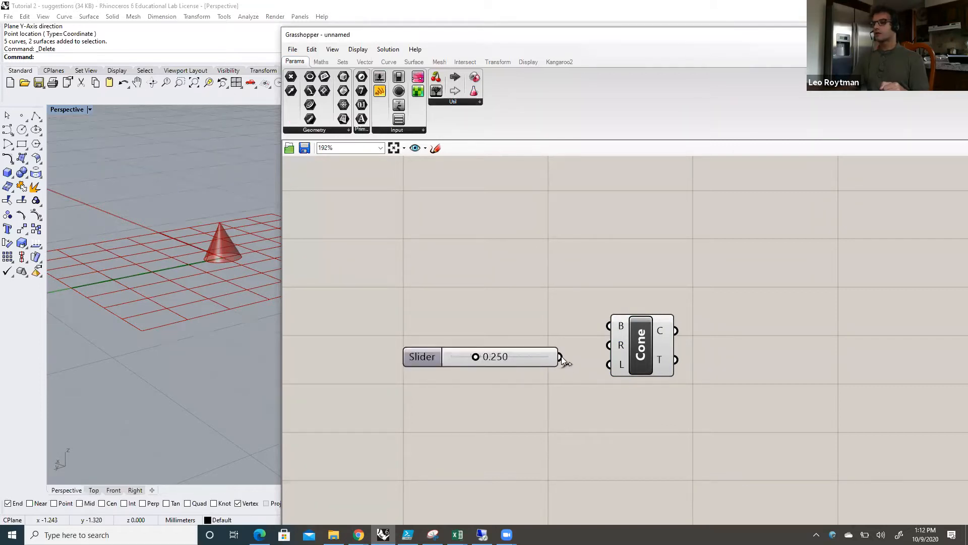
pyautogui.moveTo(480, 356)
pyautogui.mouseDown()
pyautogui.moveTo(511, 359)
pyautogui.moveTo(495, 356)
pyautogui.mouseUp()
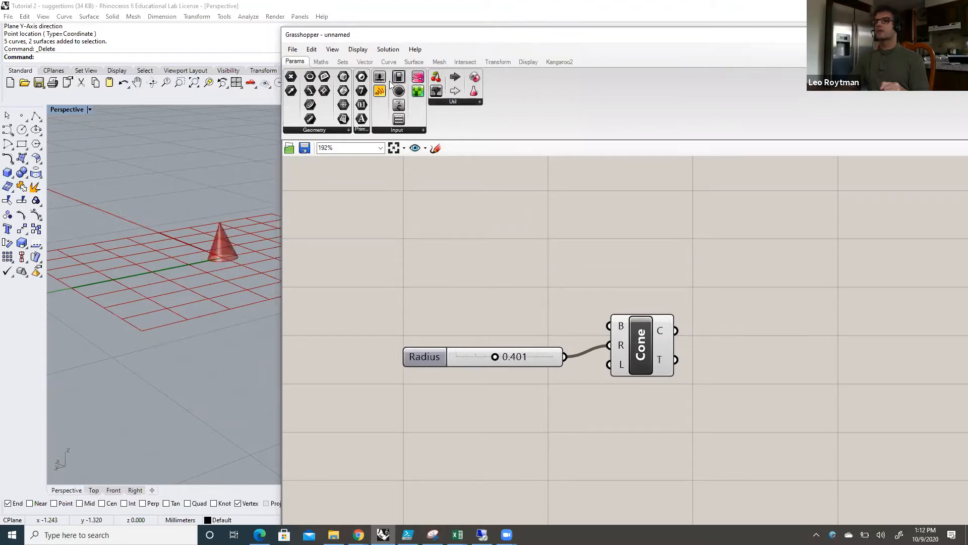
# Step: Add a second number slider below the first, connect it to the Cone's L input and set the length to 0.454
pyautogui.moveTo(380, 78); pyautogui.dragTo(479, 409)
pyautogui.moveTo(558, 410); pyautogui.dragTo(608, 364)
pyautogui.moveTo(480, 410)
pyautogui.mouseDown()
pyautogui.moveTo(511, 409)
pyautogui.moveTo(499, 410)
pyautogui.mouseUp()
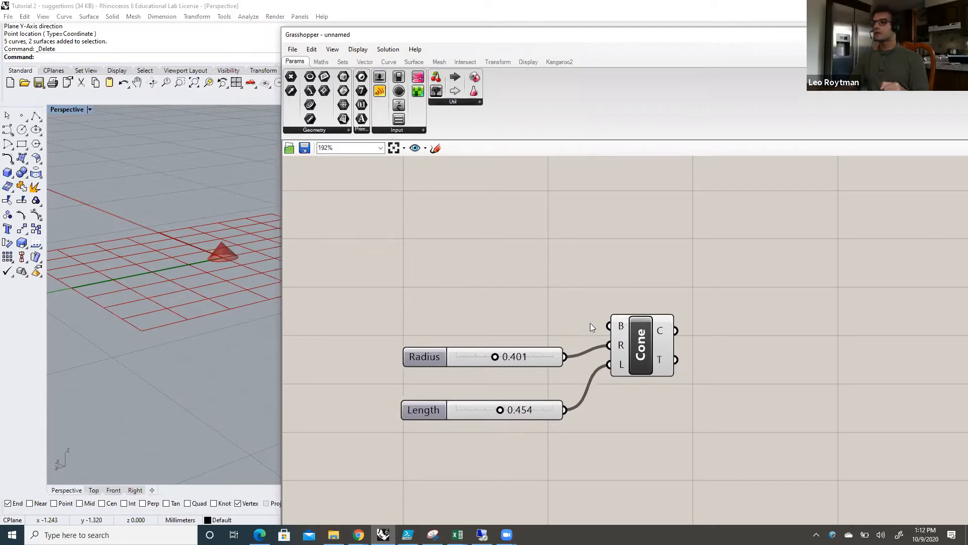
# Step: Add a Point parameter, set it to one point picked near the origin in Perspective and connect it to the Cone's B input
pyautogui.moveTo(624, 330)
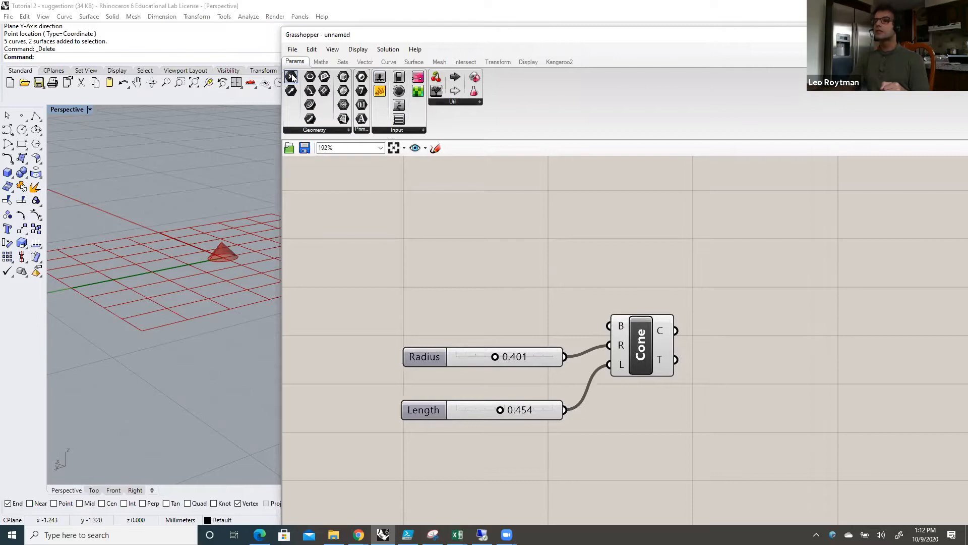
pyautogui.moveTo(292, 78); pyautogui.dragTo(472, 302)
pyautogui.rightClick(473, 297)
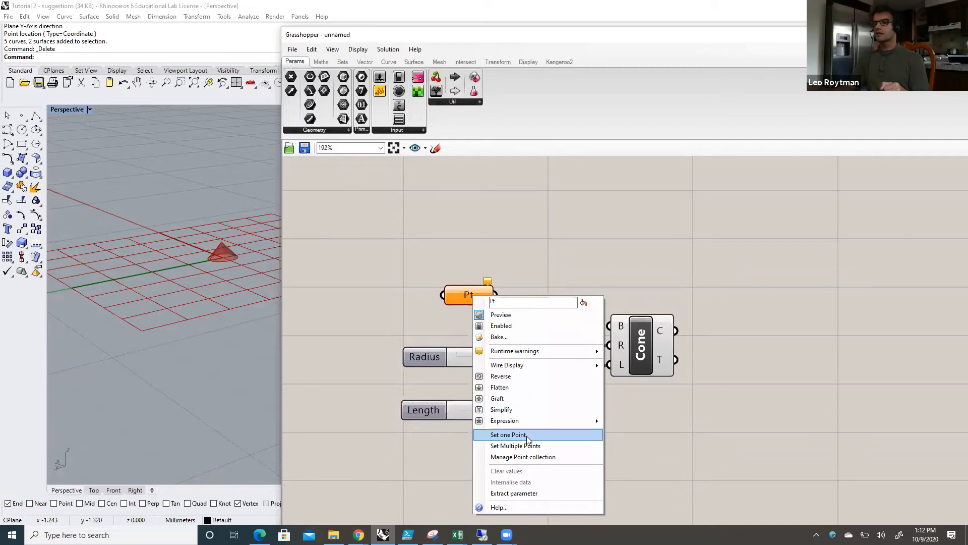
pyautogui.click(508, 434)
pyautogui.click(247, 268)
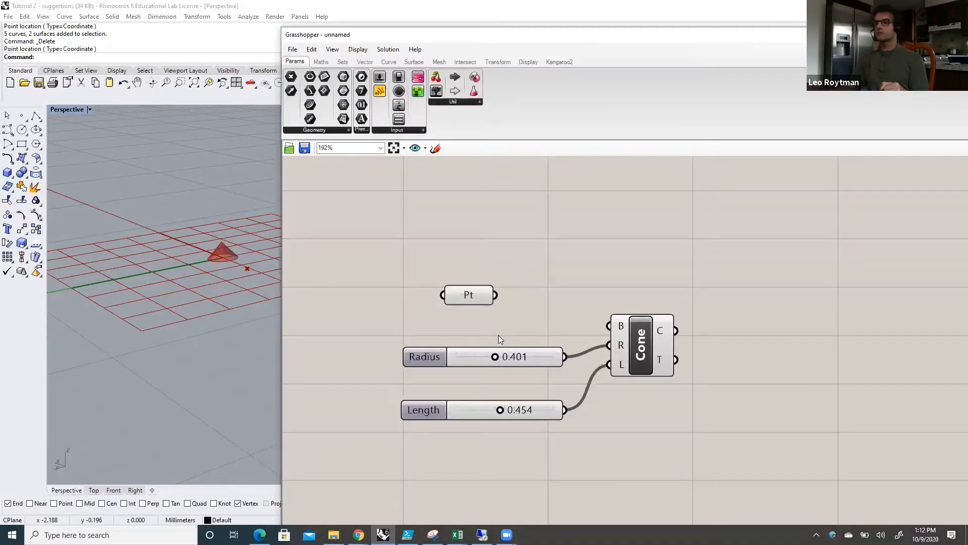
pyautogui.moveTo(496, 296); pyautogui.dragTo(600, 326)
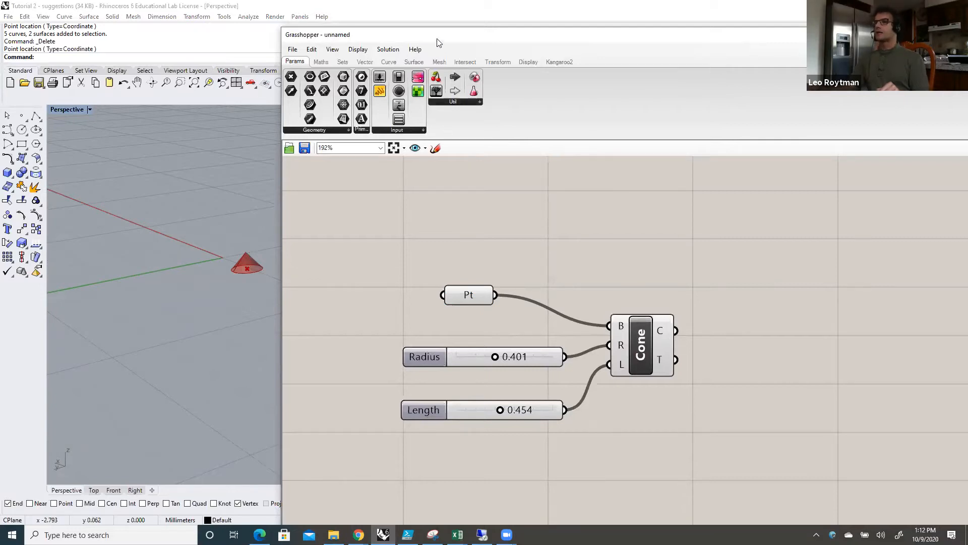
# Step: Shift the Grasshopper window slightly, raise the Pt parameter and move the Cone away from the sliders to make room
pyautogui.moveTo(438, 42); pyautogui.dragTo(444, 43)
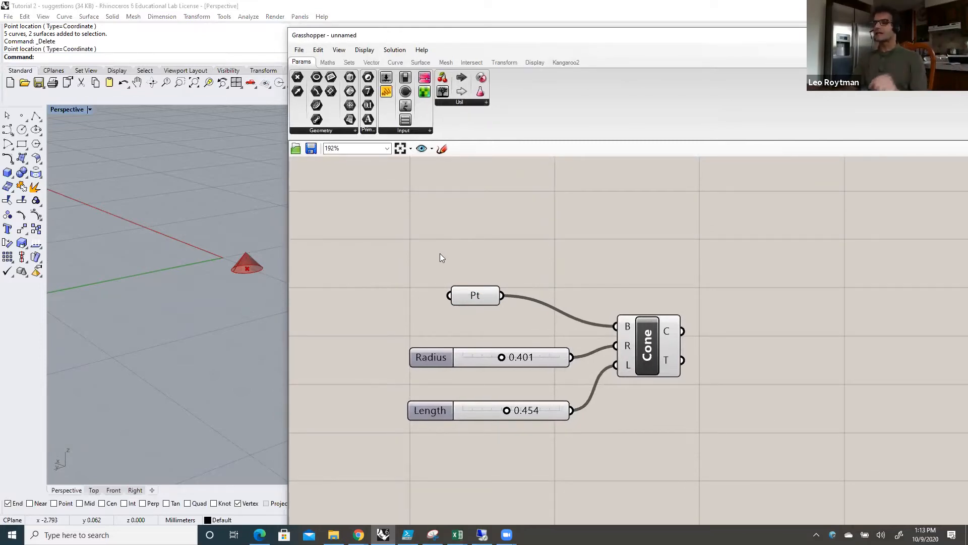
pyautogui.moveTo(481, 296); pyautogui.dragTo(484, 280)
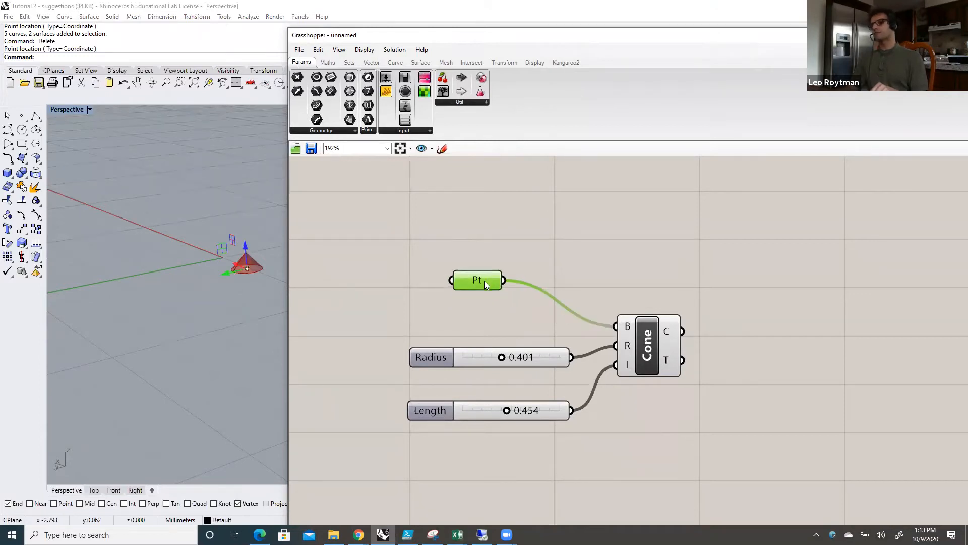
pyautogui.click(490, 308)
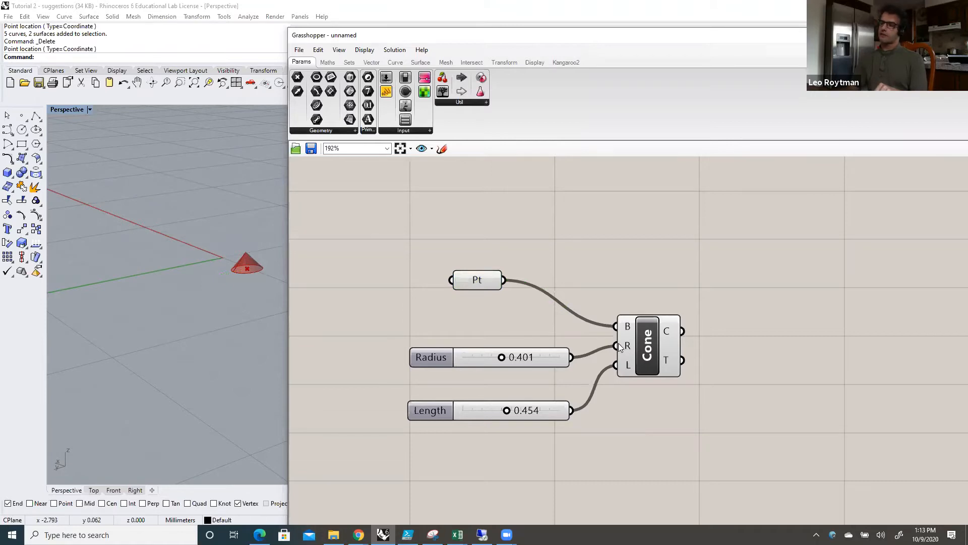
pyautogui.moveTo(643, 345); pyautogui.dragTo(665, 343)
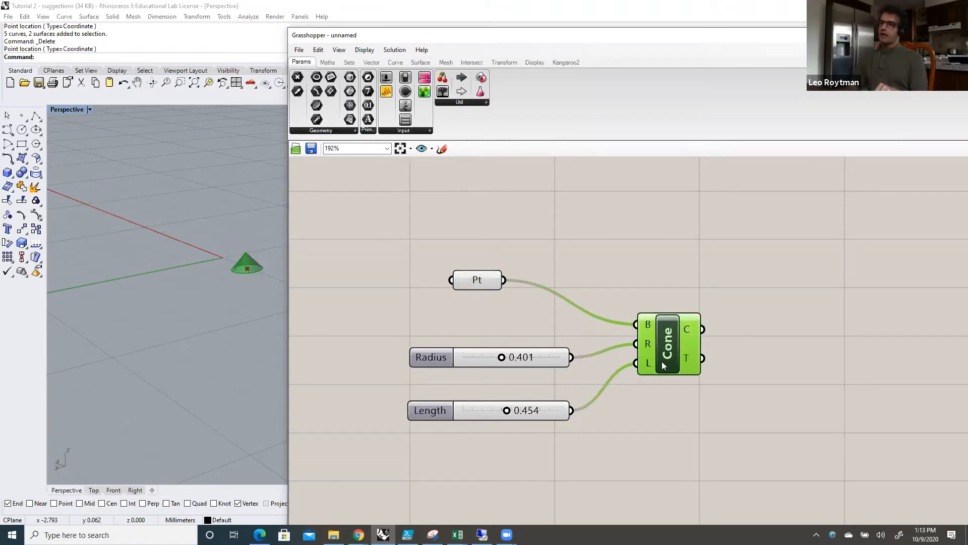
pyautogui.moveTo(486, 278); pyautogui.dragTo(491, 245)
pyautogui.click(494, 281)
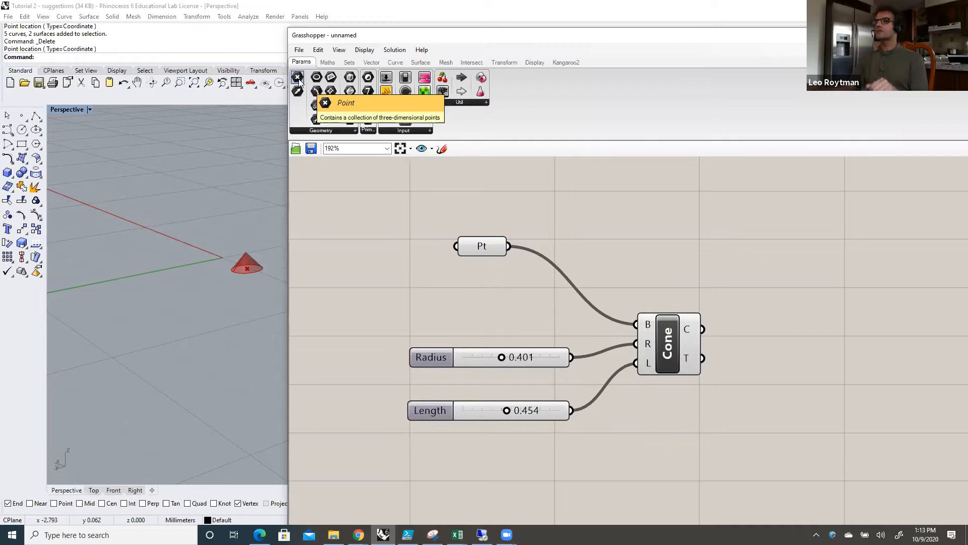
# Step: Add a second Point parameter, pick its point in front of the existing cone and connect it to the B input alongside the first
pyautogui.moveTo(302, 85); pyautogui.dragTo(487, 291)
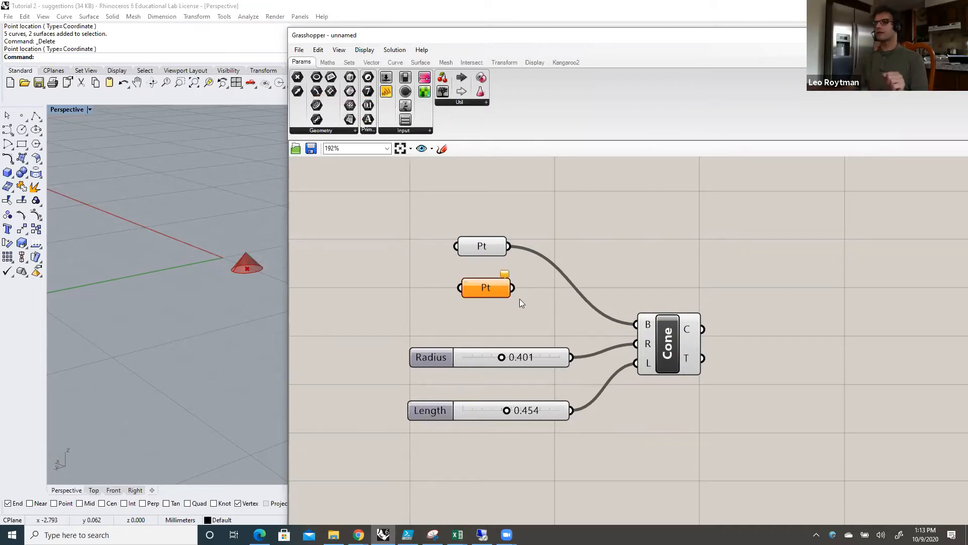
pyautogui.rightClick(485, 285)
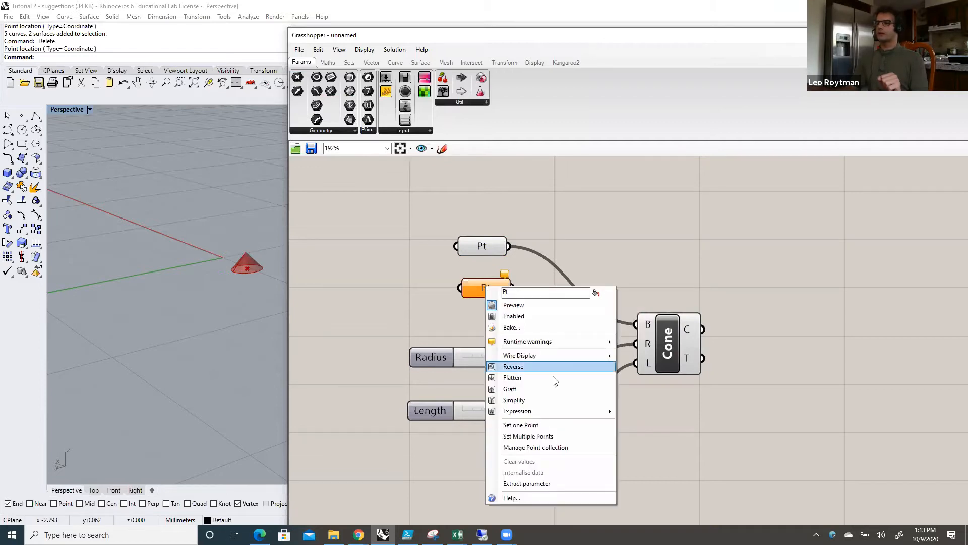
pyautogui.click(541, 425)
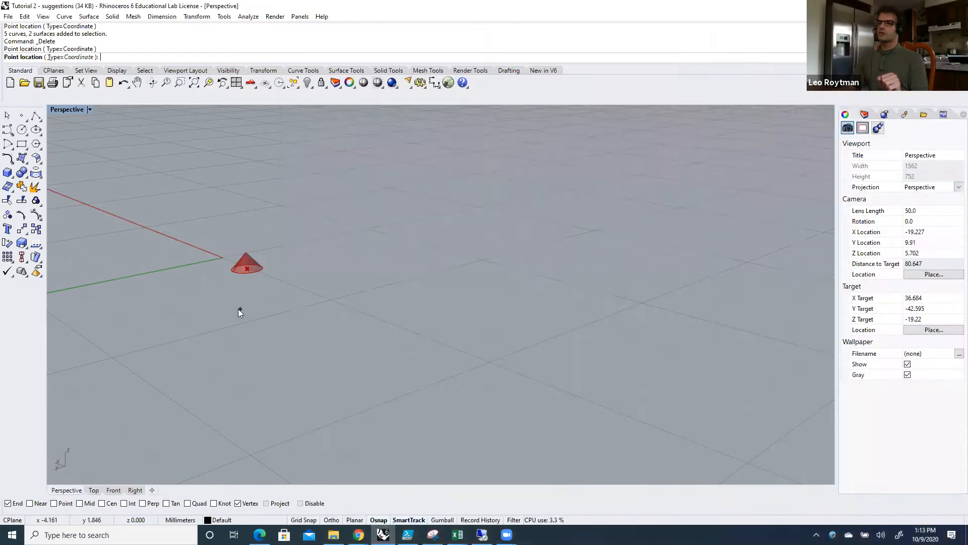
pyautogui.click(238, 308)
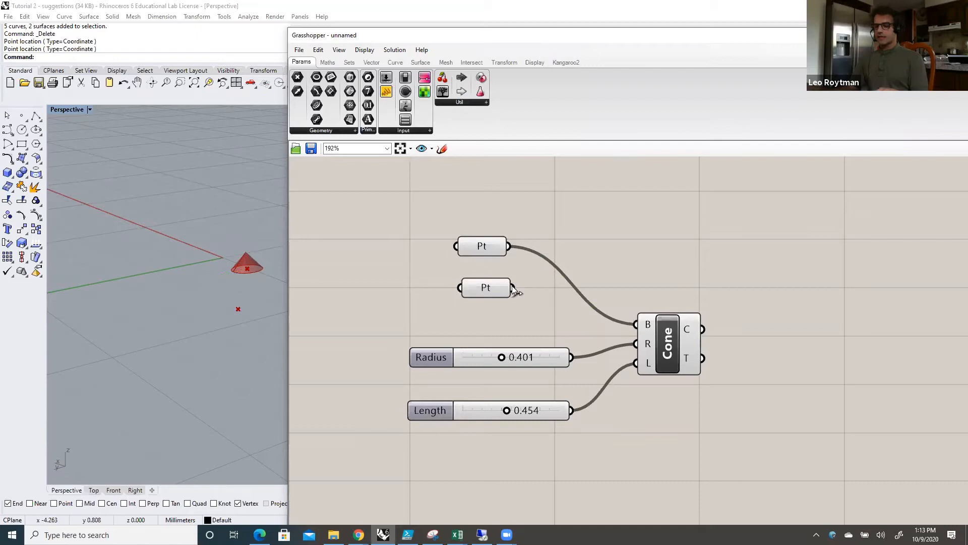
pyautogui.keyDown('shift'); pyautogui.moveTo(618, 314); pyautogui.dragTo(533, 292); pyautogui.keyUp('shift')
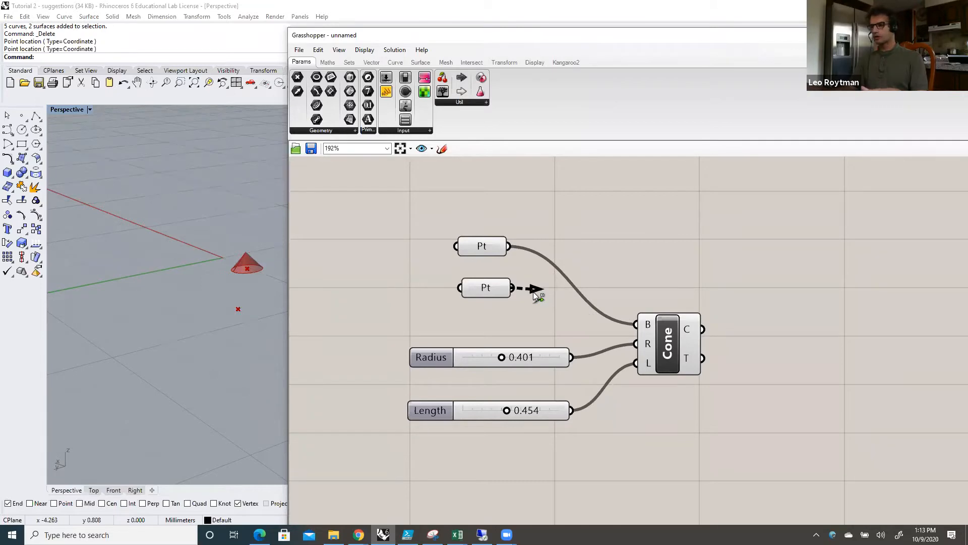
pyautogui.keyDown('shift'); pyautogui.moveTo(589, 318); pyautogui.dragTo(635, 324); pyautogui.keyUp('shift')
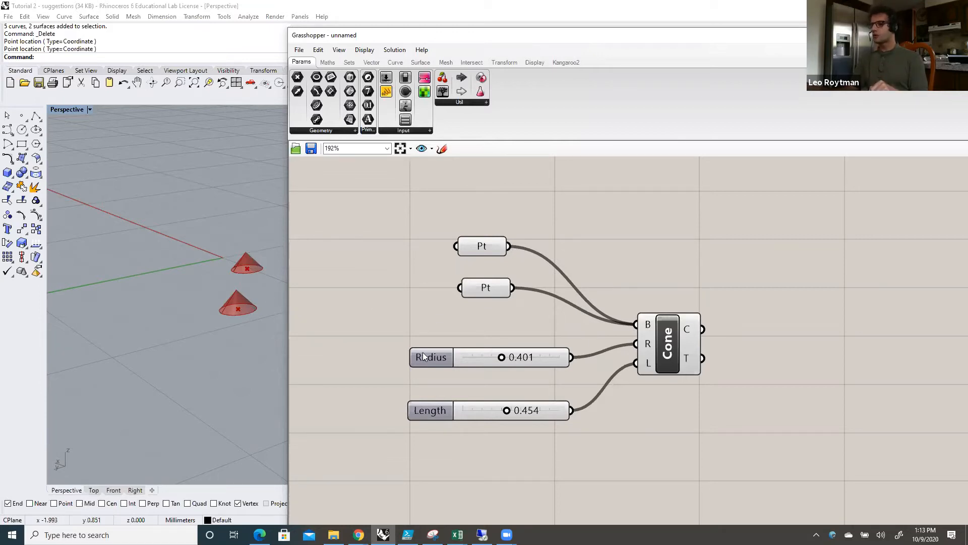
# Step: Set the Radius slider to 0.537 and the Length slider to 0.506
pyautogui.moveTo(502, 355)
pyautogui.mouseDown()
pyautogui.moveTo(532, 358)
pyautogui.moveTo(514, 357)
pyautogui.mouseUp()
pyautogui.moveTo(504, 410); pyautogui.dragTo(511, 412)
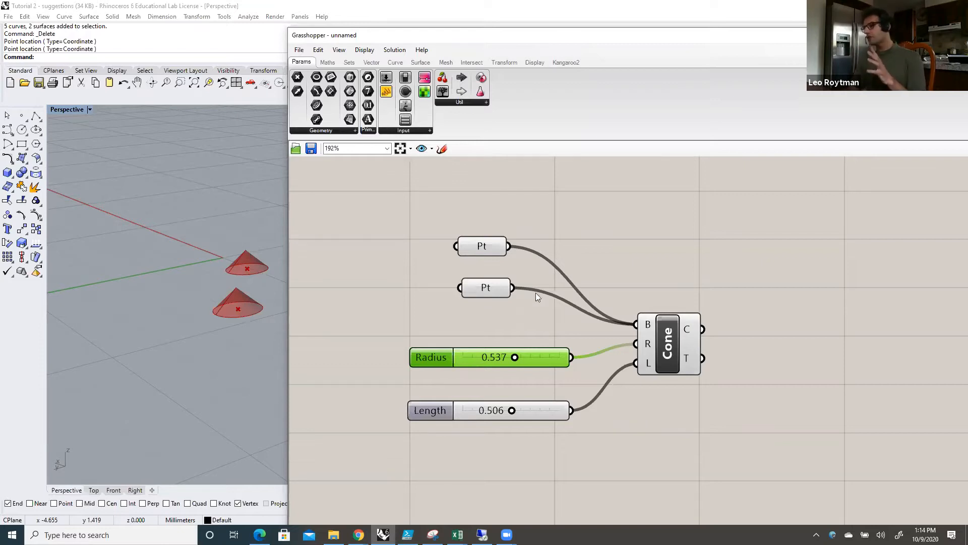
# Step: Rearrange the two Pt parameters closer together above the sliders and move the Cone component farther from its inputs
pyautogui.moveTo(493, 285); pyautogui.dragTo(493, 277)
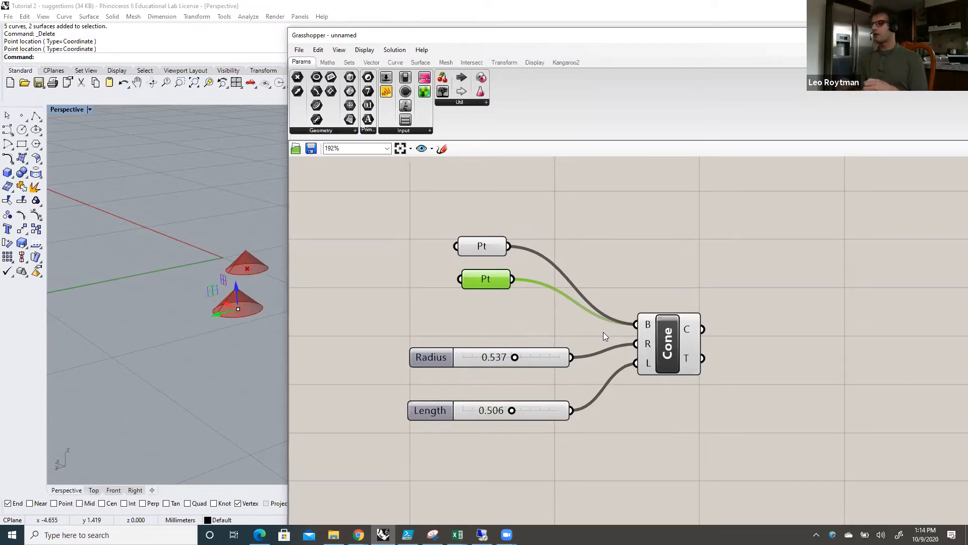
pyautogui.moveTo(676, 352); pyautogui.dragTo(679, 350)
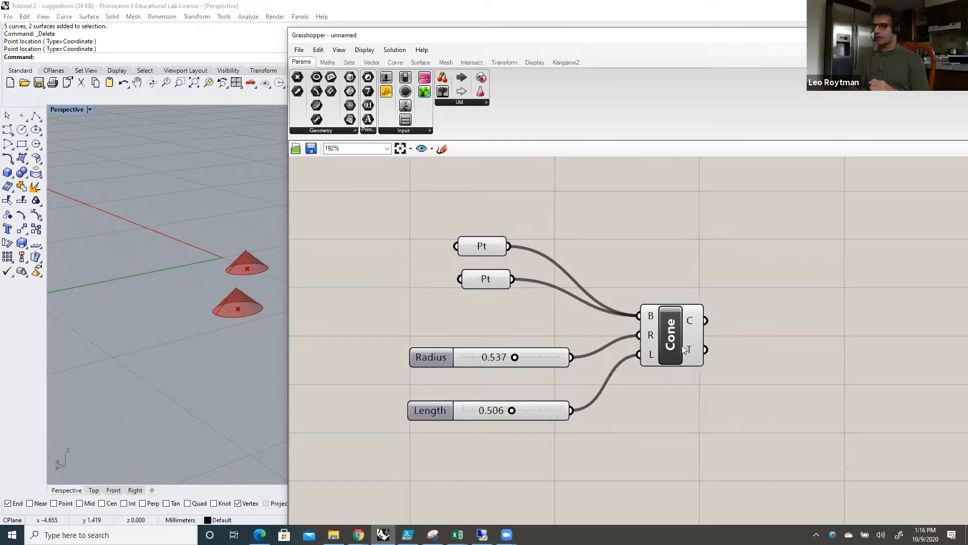
pyautogui.moveTo(675, 344); pyautogui.dragTo(682, 332)
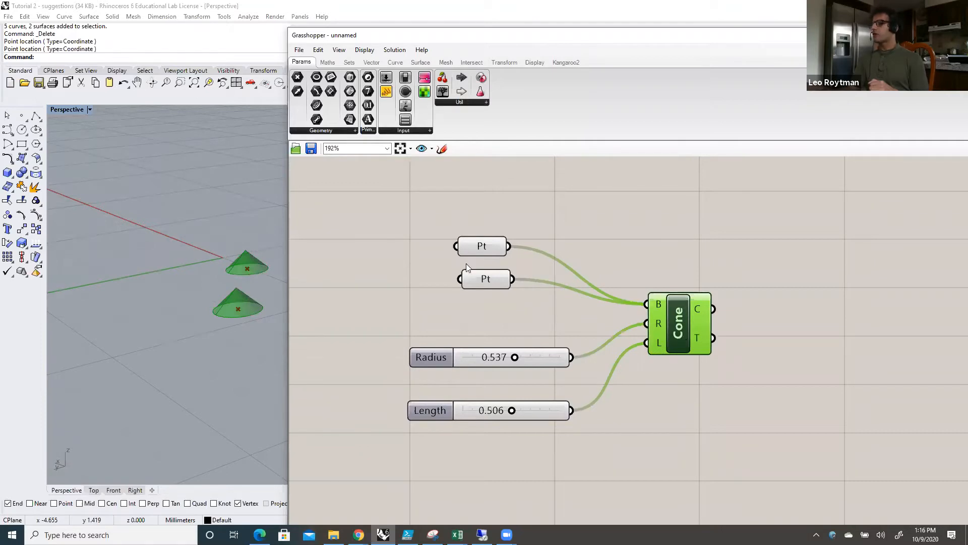
pyautogui.moveTo(488, 246); pyautogui.dragTo(488, 233)
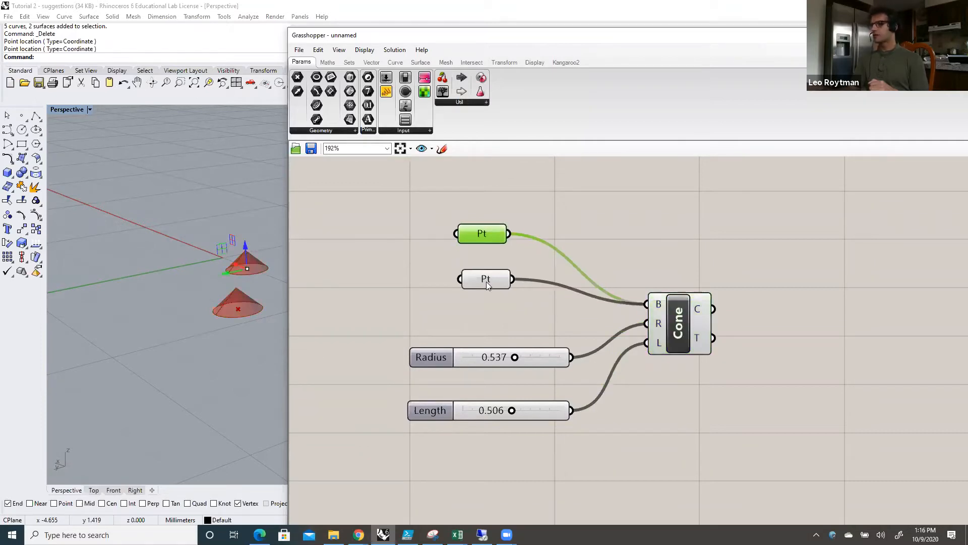
pyautogui.moveTo(484, 285); pyautogui.dragTo(479, 273)
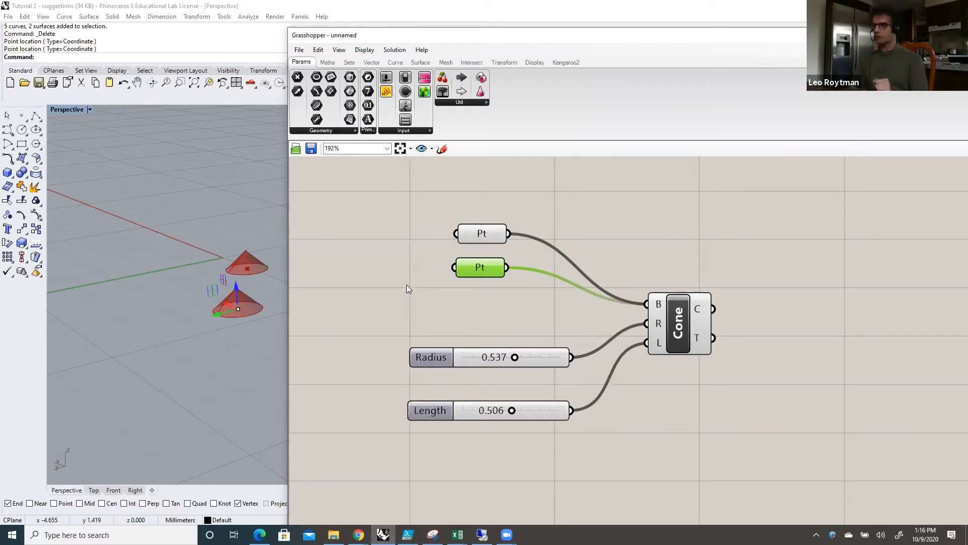
pyautogui.moveTo(680, 328); pyautogui.dragTo(687, 334)
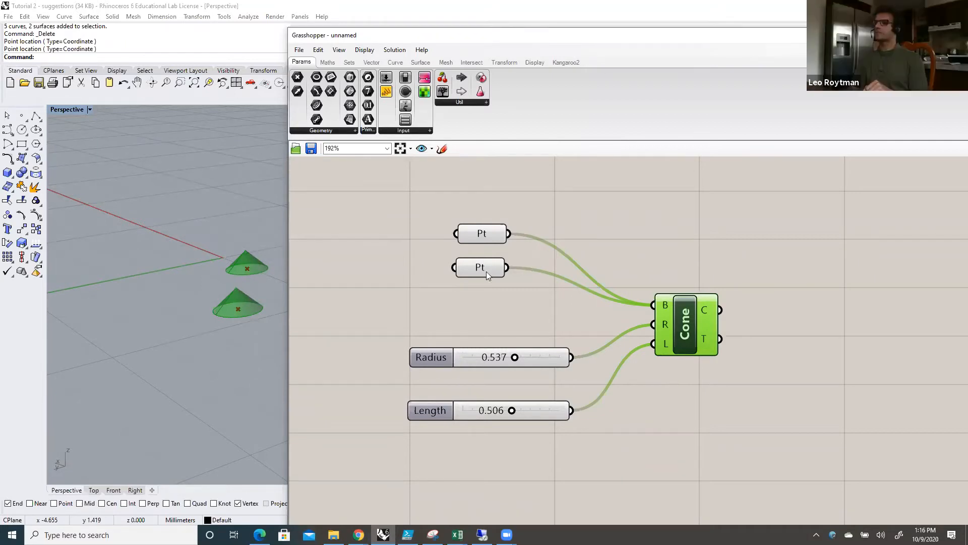
# Step: Examine the point-setting options of the upper Pt parameter
pyautogui.rightClick(482, 237)
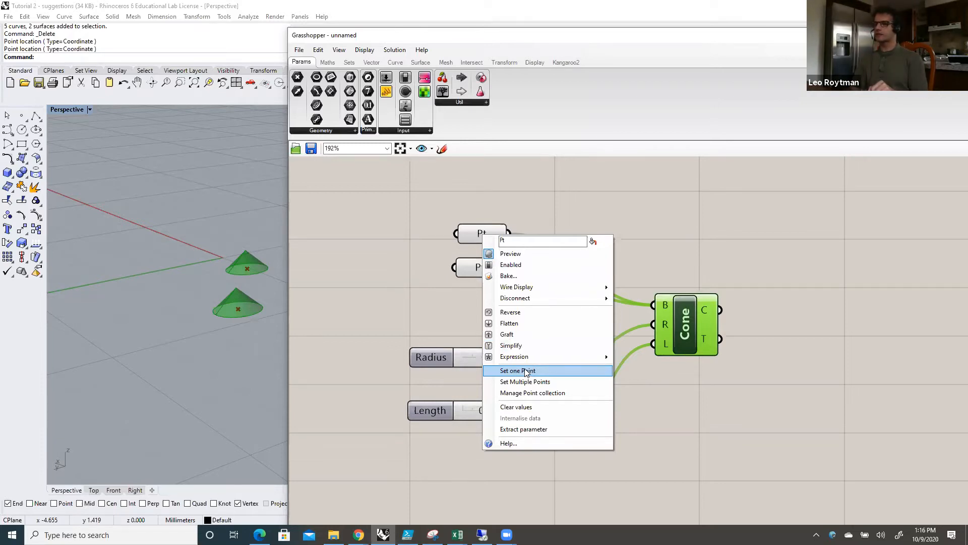
pyautogui.click(410, 297)
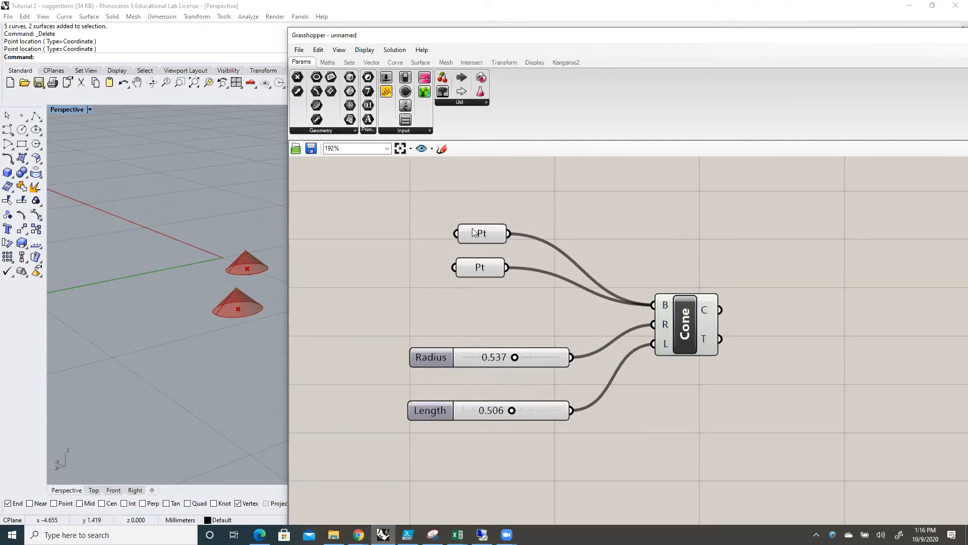
pyautogui.moveTo(481, 236)
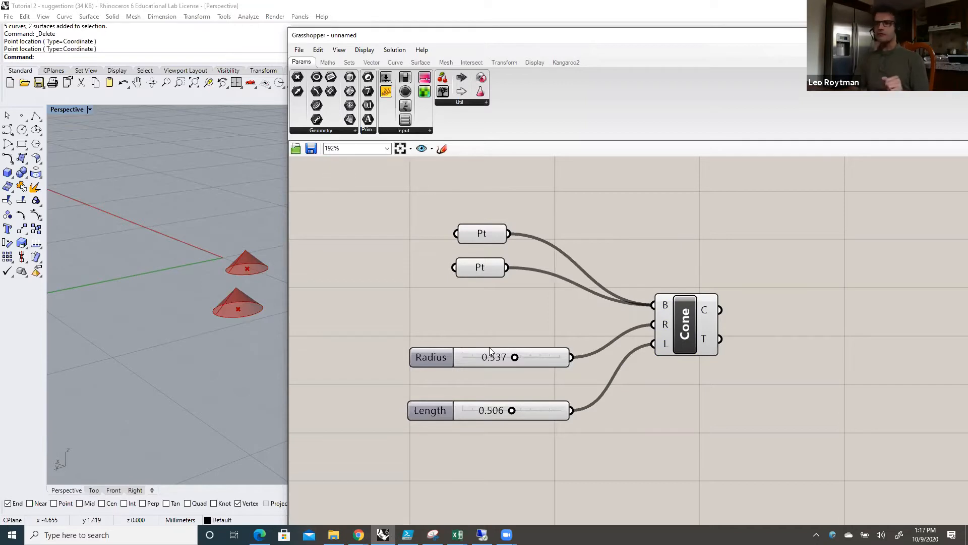
# Step: Shift the Radius and Length sliders slightly on the canvas
pyautogui.moveTo(442, 357); pyautogui.dragTo(440, 359)
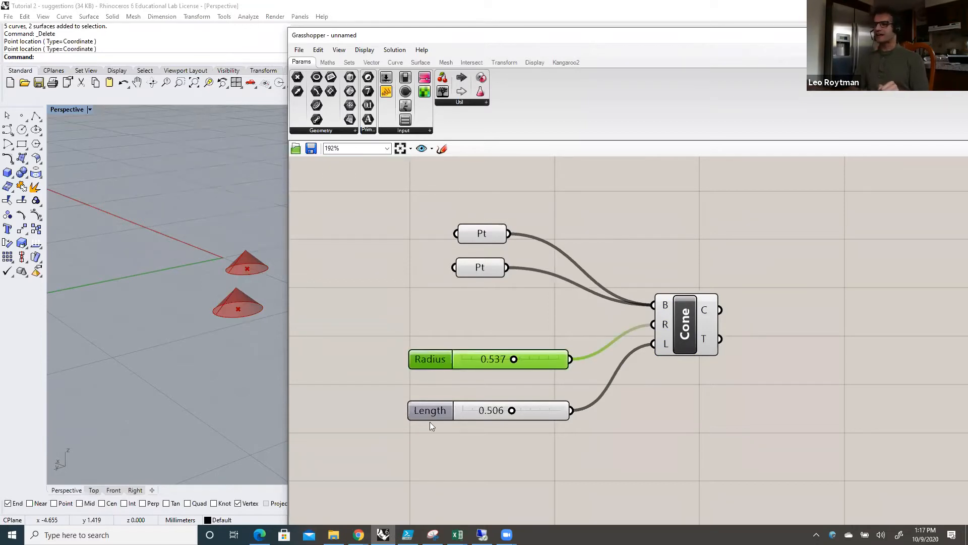
pyautogui.moveTo(437, 414); pyautogui.dragTo(439, 422)
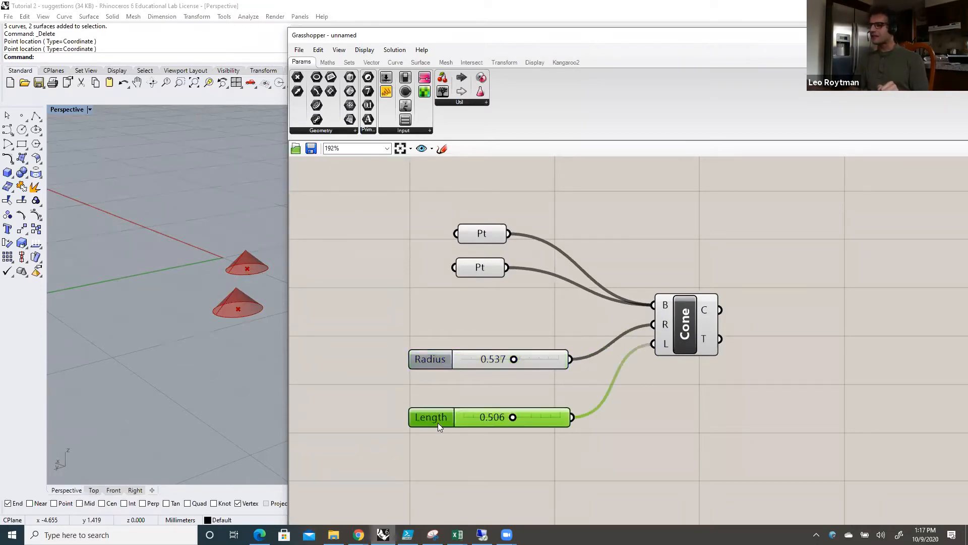
# Step: Duplicate the Radius slider, place the copy between the Pt parameters and the original, and connect it to the Cone's R input
pyautogui.click(469, 386)
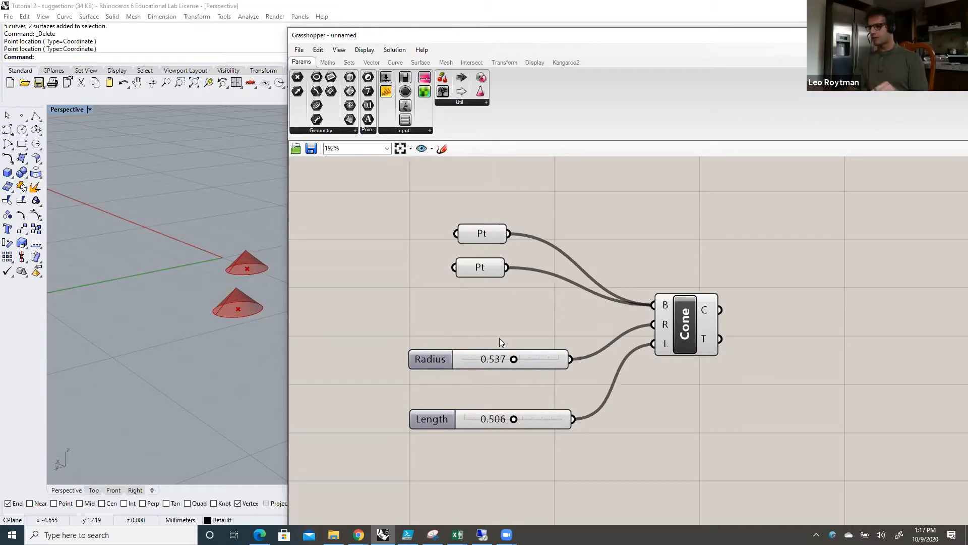
pyautogui.click(441, 360)
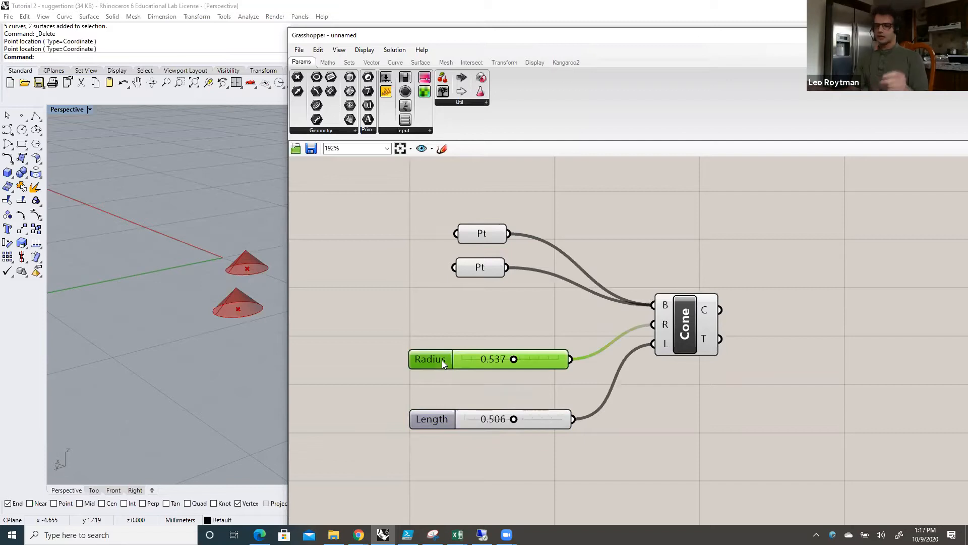
pyautogui.click(457, 316)
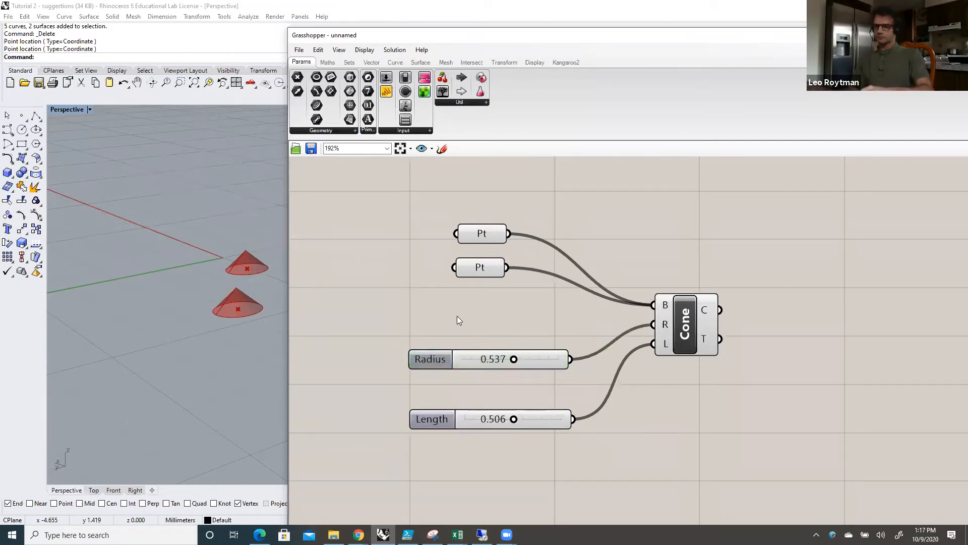
pyautogui.hotkey('ctrl', 'v')
pyautogui.moveTo(482, 374); pyautogui.dragTo(470, 321)
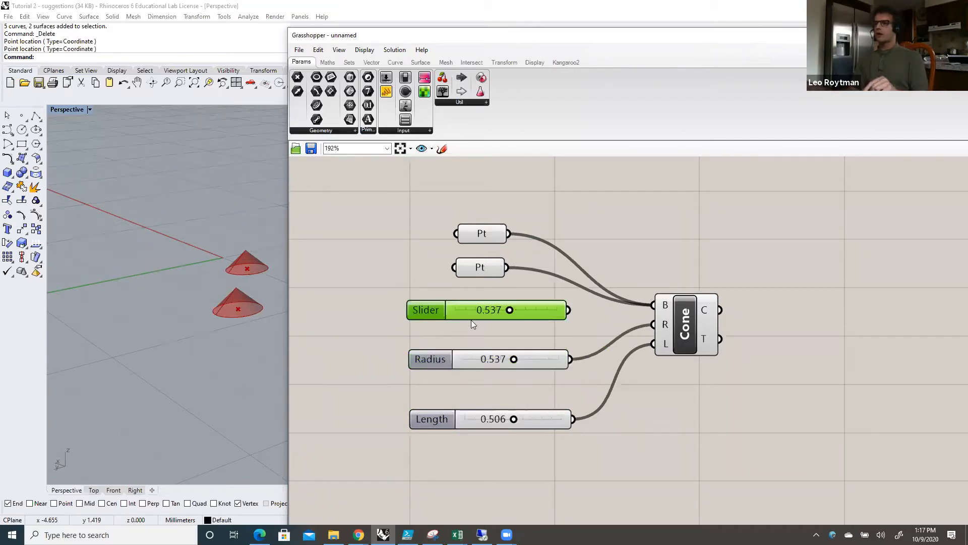
pyautogui.moveTo(570, 317); pyautogui.dragTo(645, 323)
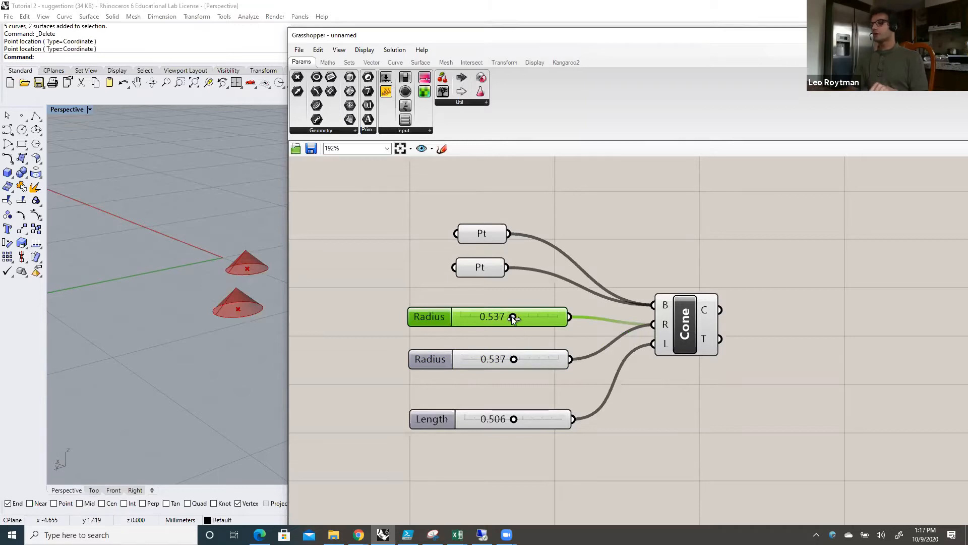
# Step: Set the upper Radius slider to 0.516 and the lower one to 0.589, and tidy their spacing below the Pt parameters
pyautogui.moveTo(513, 316)
pyautogui.mouseDown()
pyautogui.moveTo(546, 316)
pyautogui.moveTo(499, 316)
pyautogui.mouseUp()
pyautogui.moveTo(514, 359)
pyautogui.mouseDown()
pyautogui.moveTo(537, 359)
pyautogui.moveTo(497, 358)
pyautogui.moveTo(519, 361)
pyautogui.mouseUp()
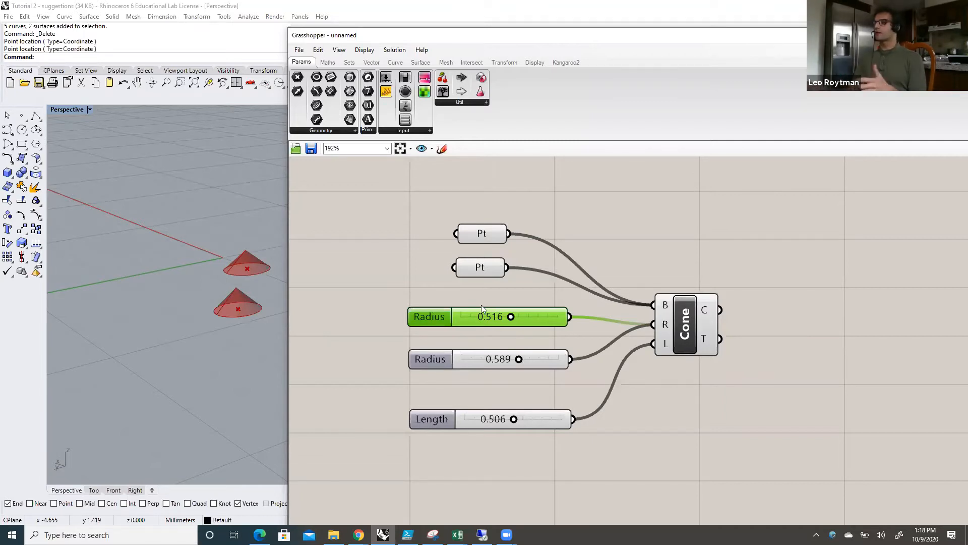
pyautogui.moveTo(433, 316); pyautogui.dragTo(433, 309)
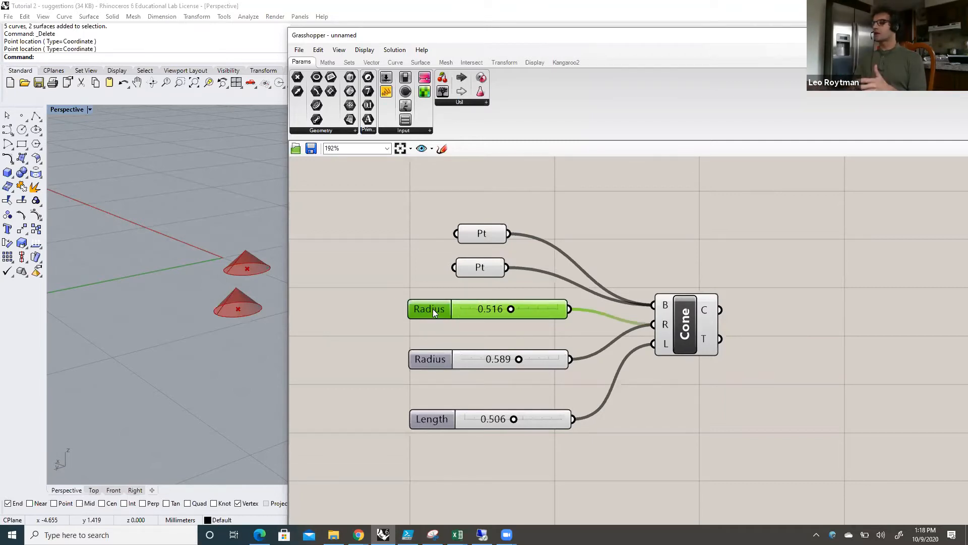
pyautogui.click(433, 358)
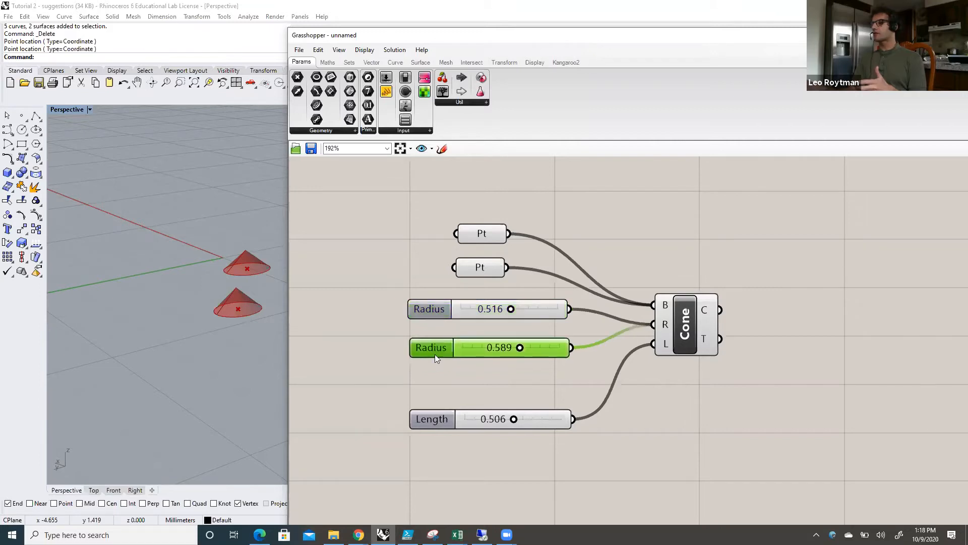
pyautogui.click(438, 309)
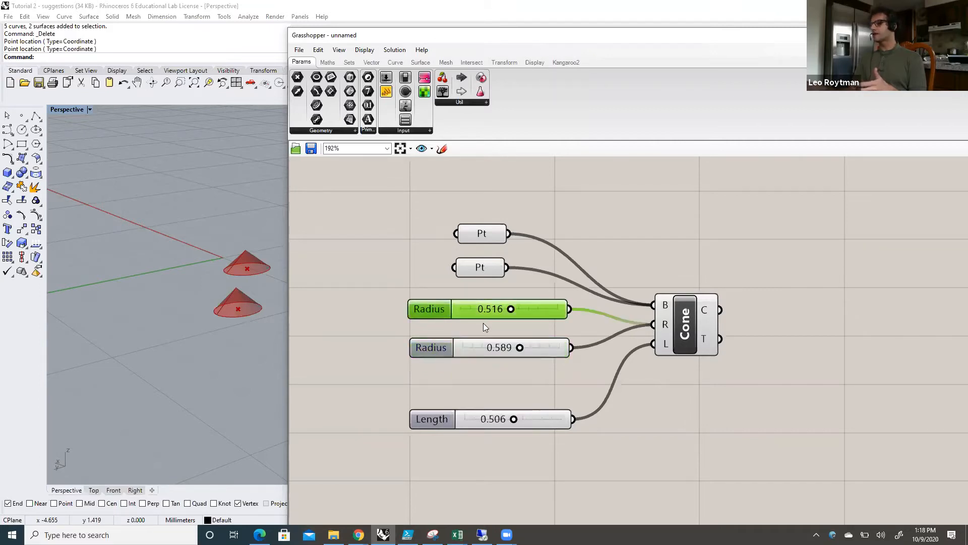
# Step: Set the upper Radius slider to 0.542 and the lower one to 0.521, and shift the Length slider slightly away from them
pyautogui.moveTo(511, 308)
pyautogui.mouseDown()
pyautogui.moveTo(524, 307)
pyautogui.moveTo(513, 309)
pyautogui.mouseUp()
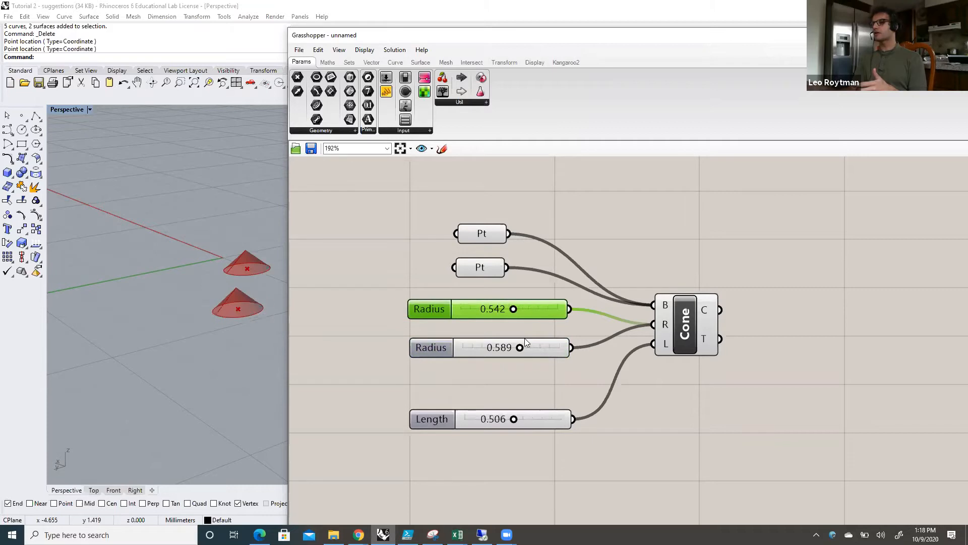
pyautogui.moveTo(520, 347); pyautogui.dragTo(513, 347)
pyautogui.click(512, 376)
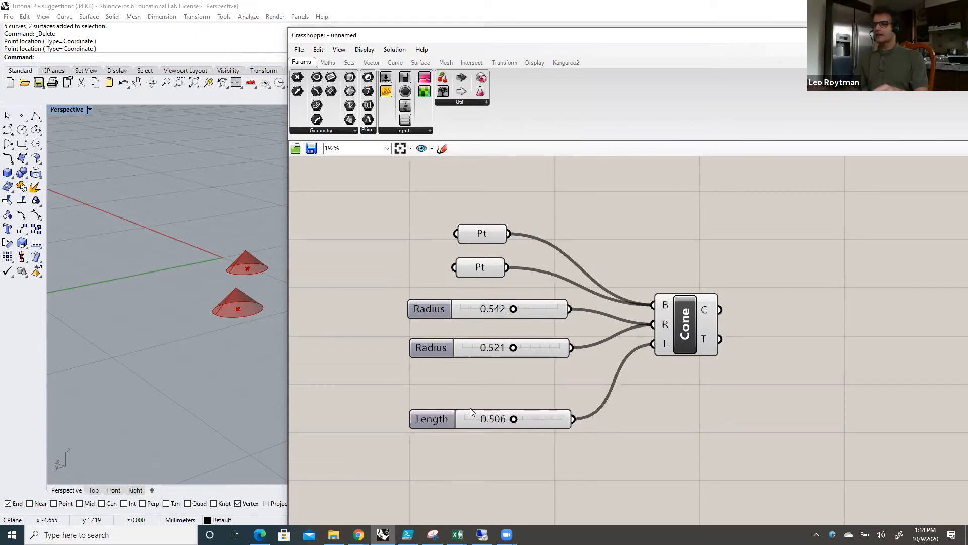
pyautogui.moveTo(437, 420); pyautogui.dragTo(437, 427)
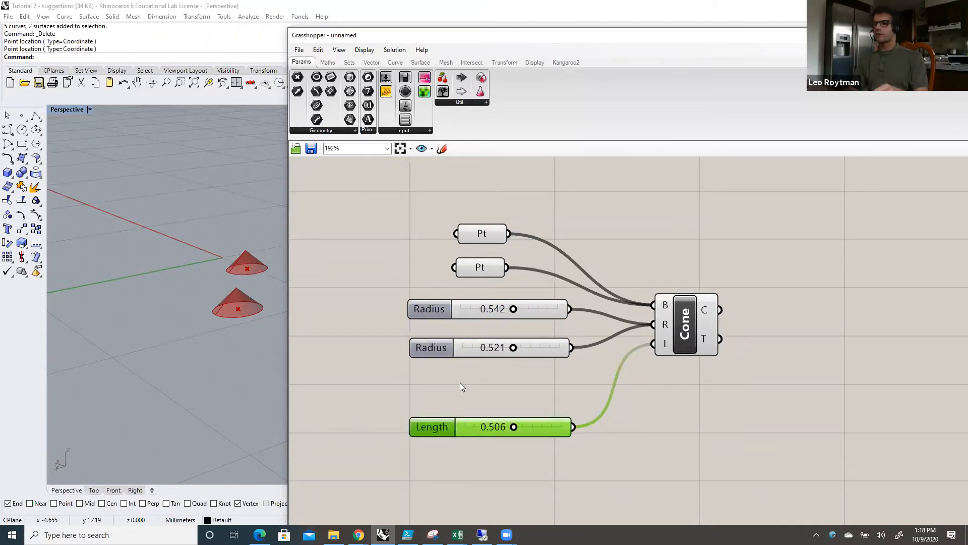
pyautogui.click(505, 386)
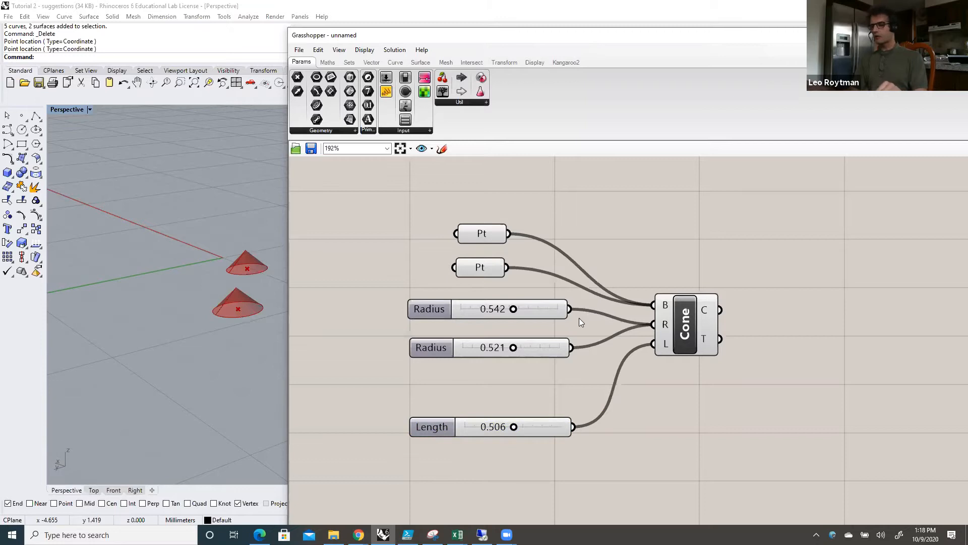
# Step: Disconnect the upper Radius slider from the Cone's R input and reconnect it
pyautogui.keyDown('ctrl'); pyautogui.moveTo(569, 310); pyautogui.dragTo(653, 324); pyautogui.keyUp('ctrl')
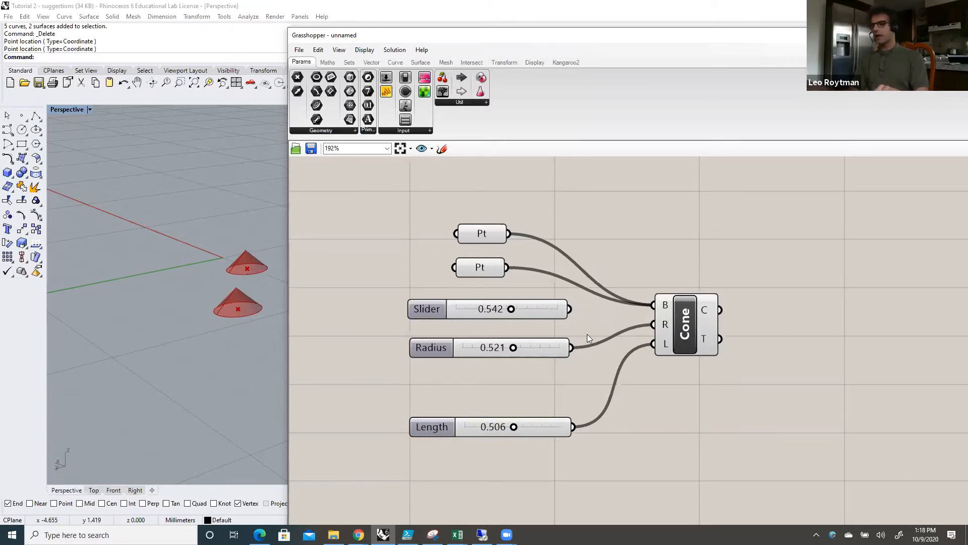
pyautogui.moveTo(630, 318); pyautogui.dragTo(643, 322)
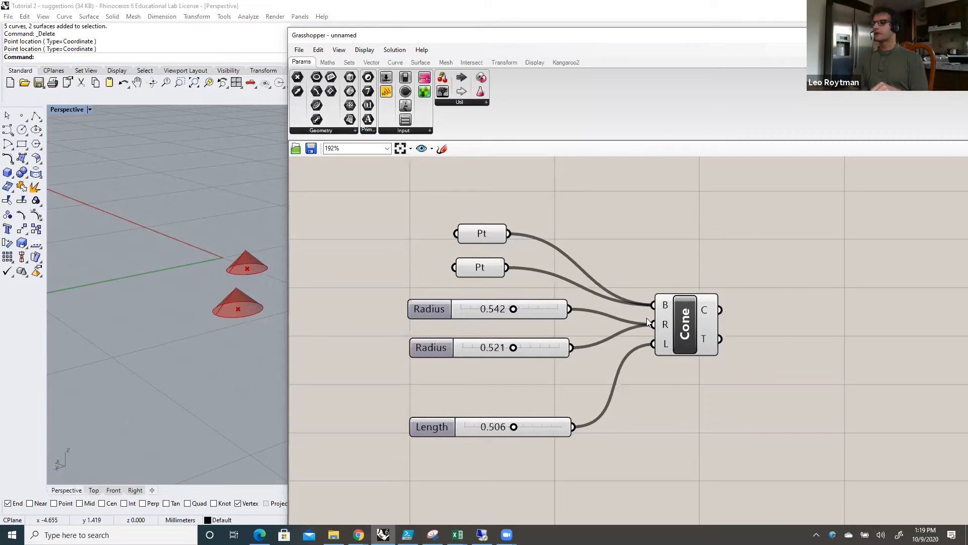
# Step: Inspect the Cone's input descriptions and the point values stored in the two Pt parameters feeding its Base input
pyautogui.moveTo(666, 307)
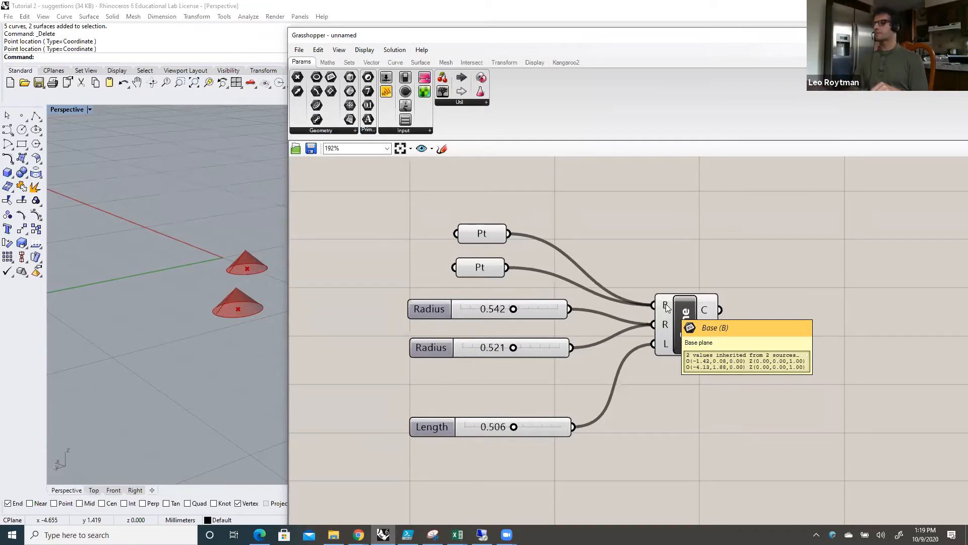
pyautogui.moveTo(665, 328)
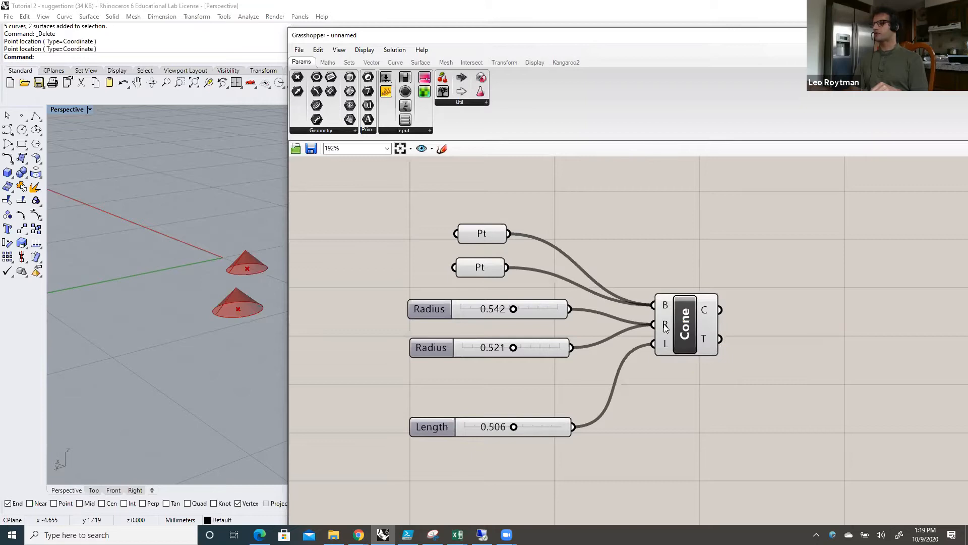
pyautogui.moveTo(664, 351)
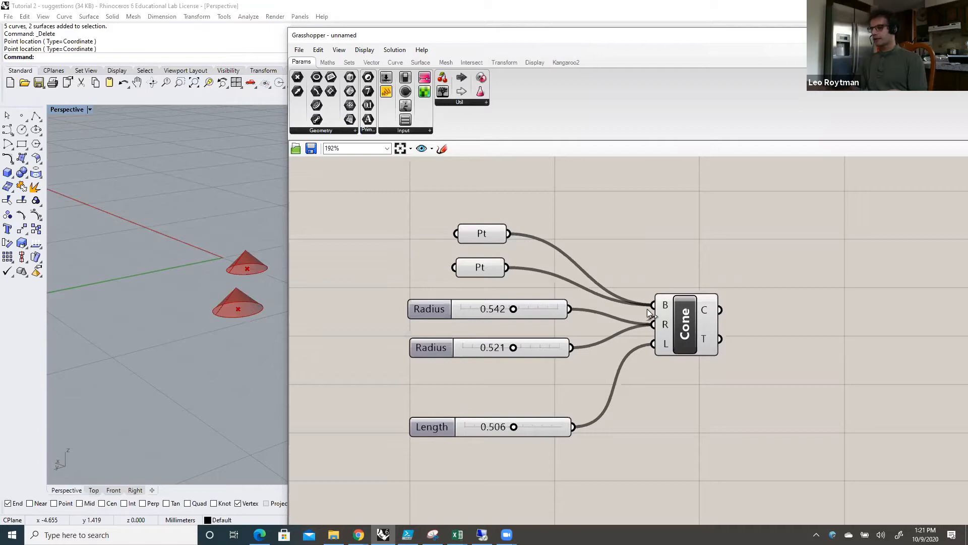
pyautogui.moveTo(662, 308)
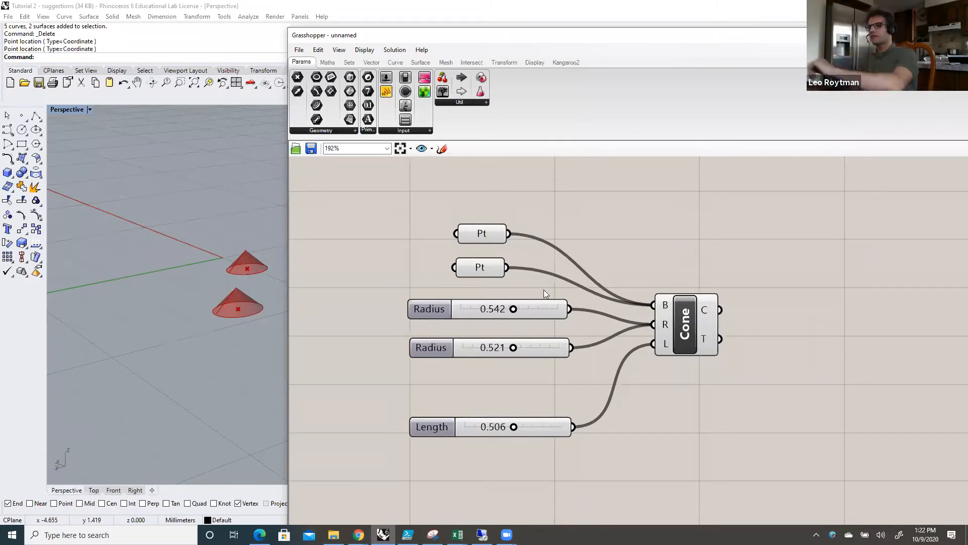
pyautogui.moveTo(496, 266)
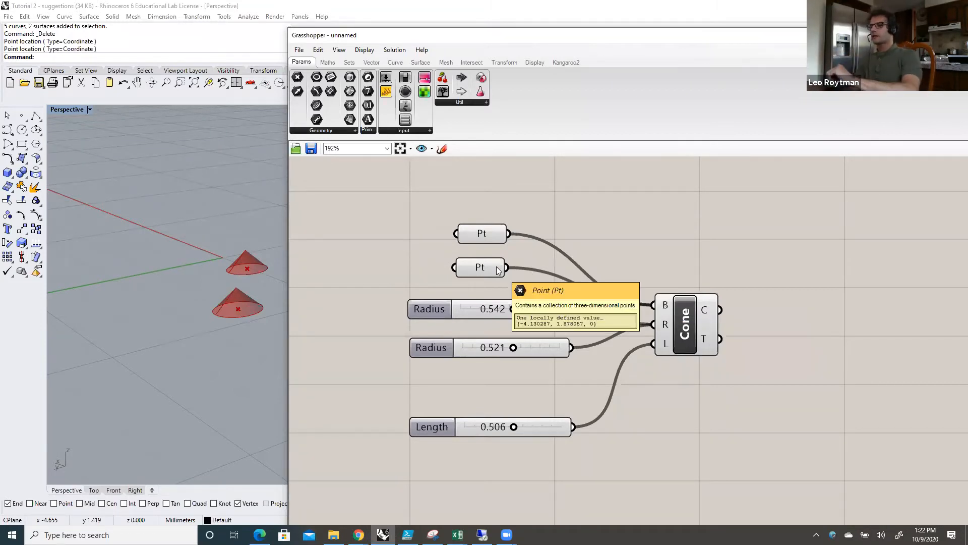
pyautogui.moveTo(501, 236)
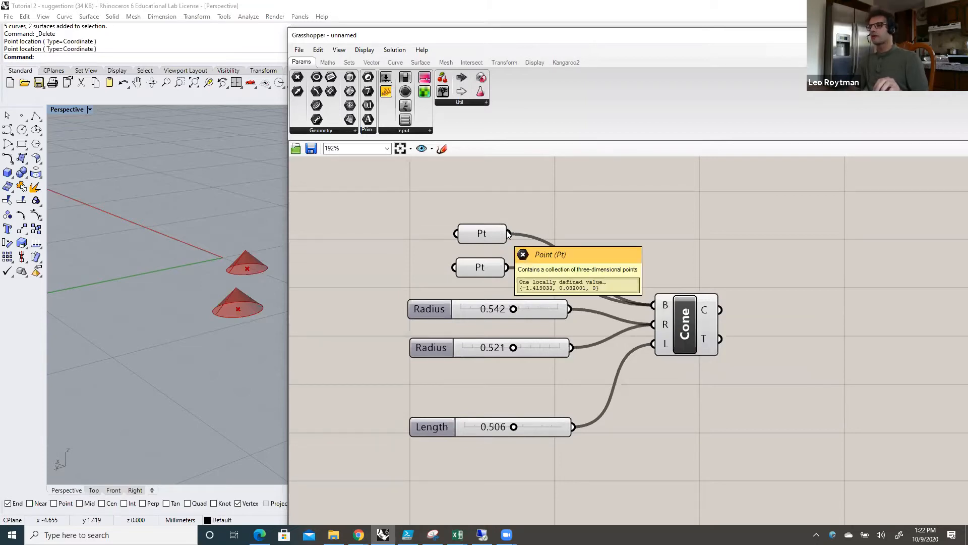
pyautogui.moveTo(508, 234); pyautogui.dragTo(496, 216)
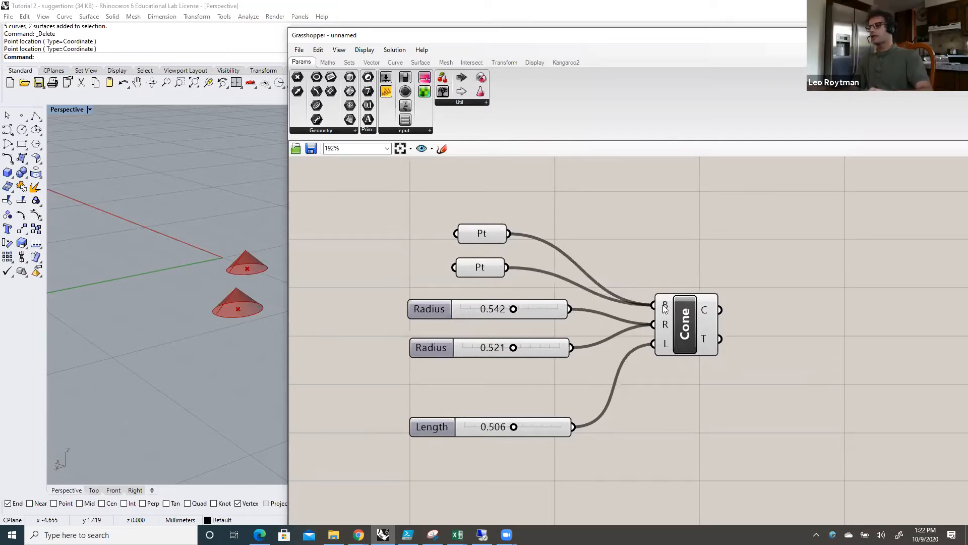
pyautogui.moveTo(666, 309)
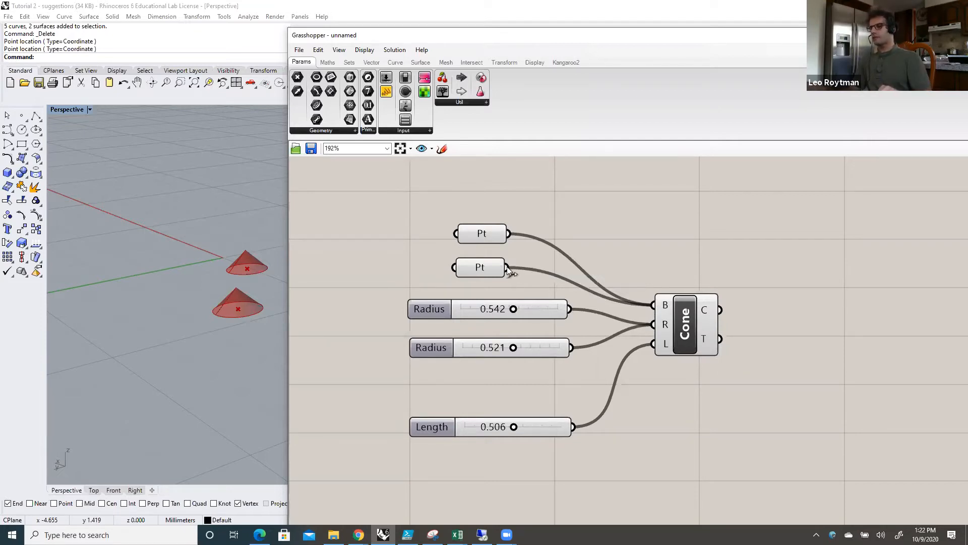
# Step: Disconnect both Pt parameters from the Cone's Base input, and reconnect the lower Pt first and the upper Pt second
pyautogui.keyDown('ctrl'); pyautogui.moveTo(506, 267); pyautogui.dragTo(593, 284); pyautogui.keyUp('ctrl')
pyautogui.moveTo(505, 235); pyautogui.dragTo(648, 307)
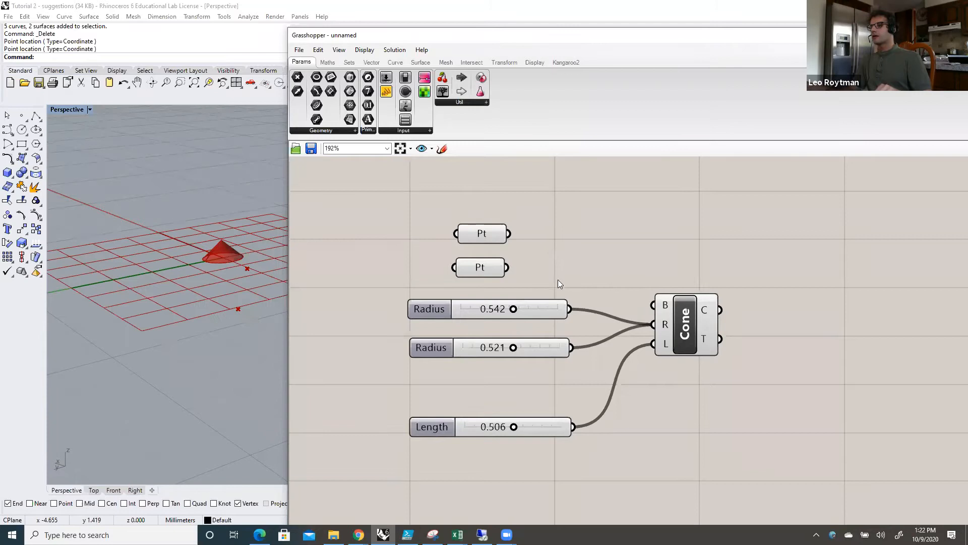
pyautogui.moveTo(507, 268); pyautogui.dragTo(550, 265)
pyautogui.moveTo(636, 301); pyautogui.dragTo(642, 305)
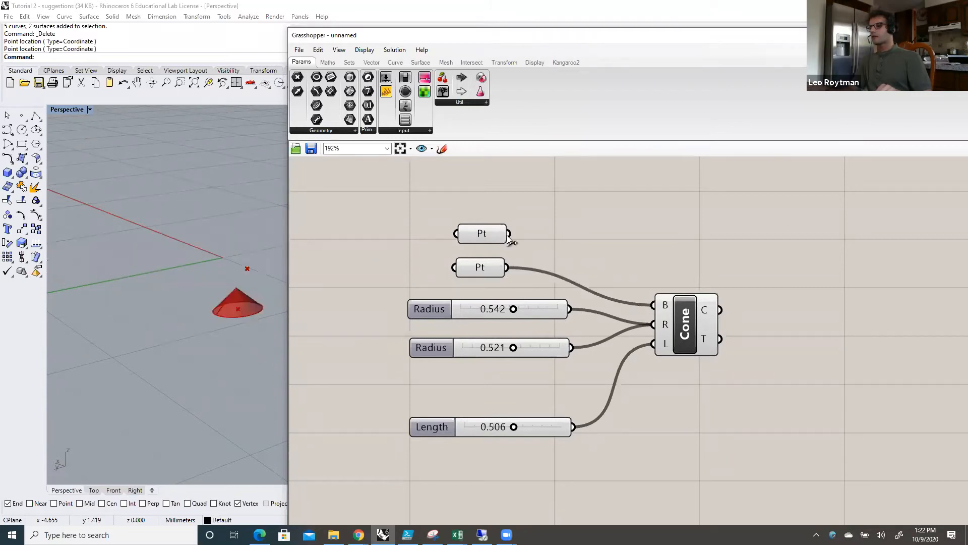
pyautogui.keyDown('shift'); pyautogui.moveTo(509, 236); pyautogui.dragTo(649, 302); pyautogui.keyUp('shift')
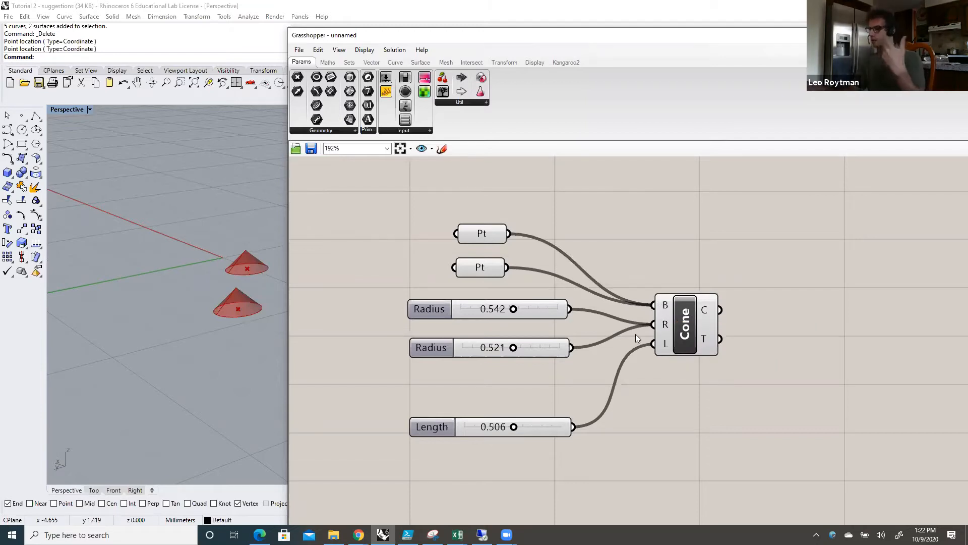
# Step: Set the upper Radius slider to 0.568 and the lower Radius slider to 0.615
pyautogui.moveTo(514, 308)
pyautogui.mouseDown()
pyautogui.moveTo(527, 309)
pyautogui.moveTo(515, 308)
pyautogui.mouseUp()
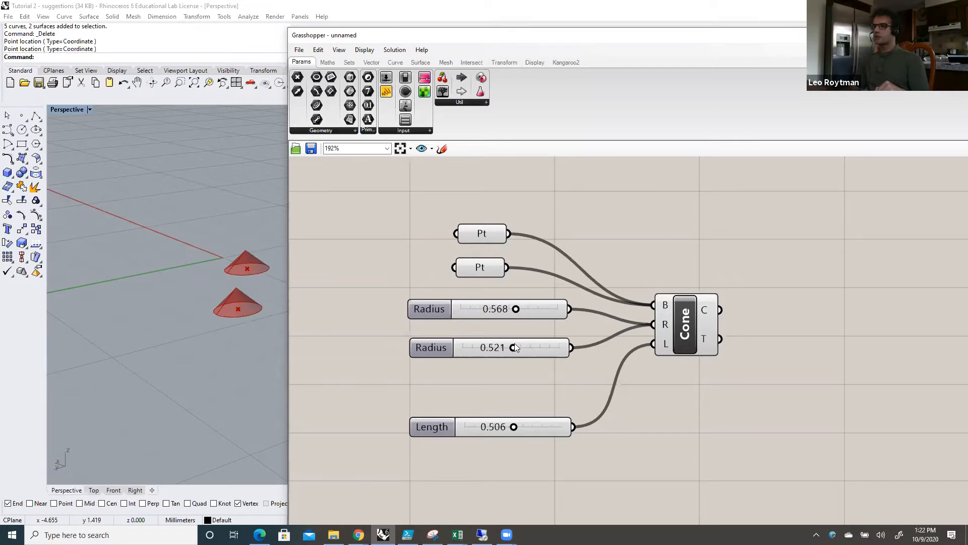
pyautogui.moveTo(511, 347)
pyautogui.mouseDown()
pyautogui.moveTo(531, 346)
pyautogui.moveTo(509, 347)
pyautogui.moveTo(523, 347)
pyautogui.mouseUp()
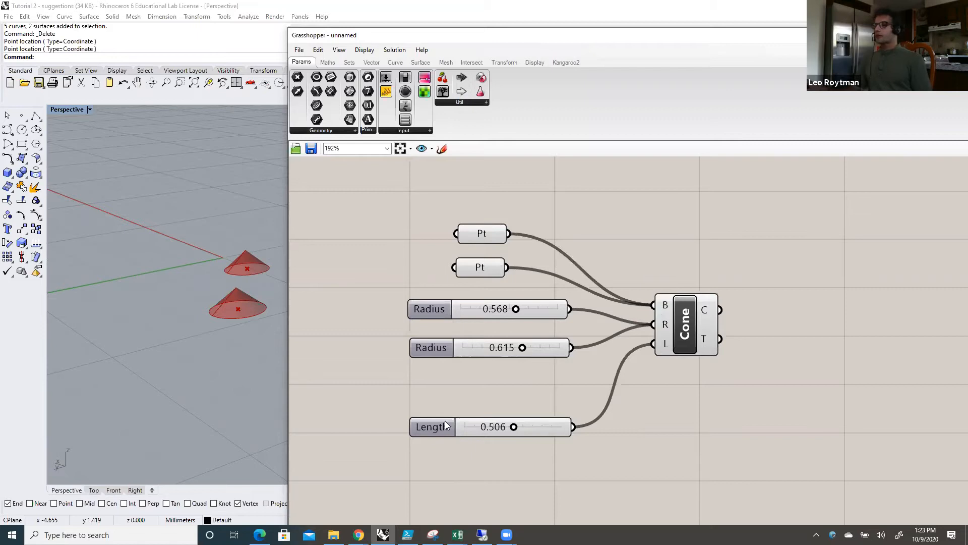
# Step: Move the Length slider up beneath the Radius sliders, duplicate it below, and connect the copy to the Cone's L input
pyautogui.moveTo(439, 415); pyautogui.dragTo(438, 396)
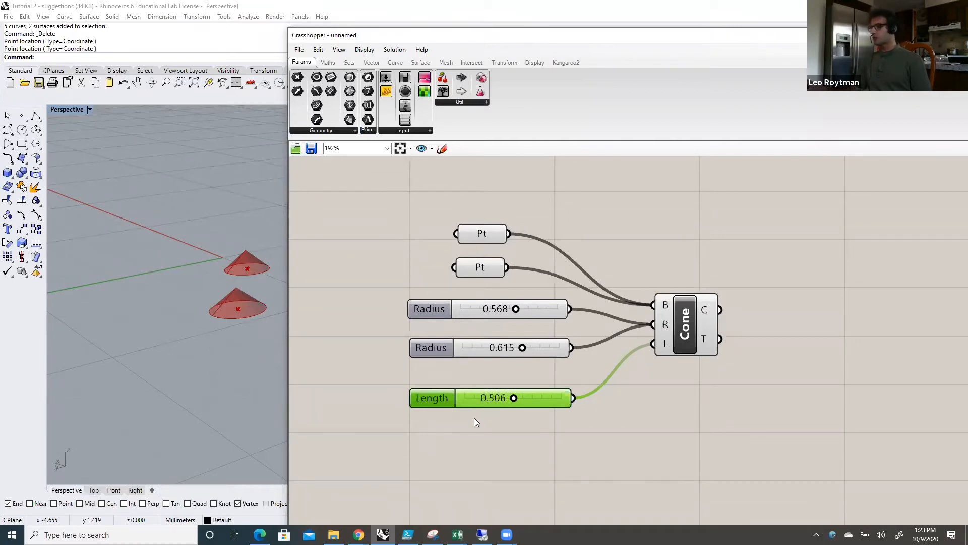
pyautogui.moveTo(440, 396); pyautogui.dragTo(437, 394)
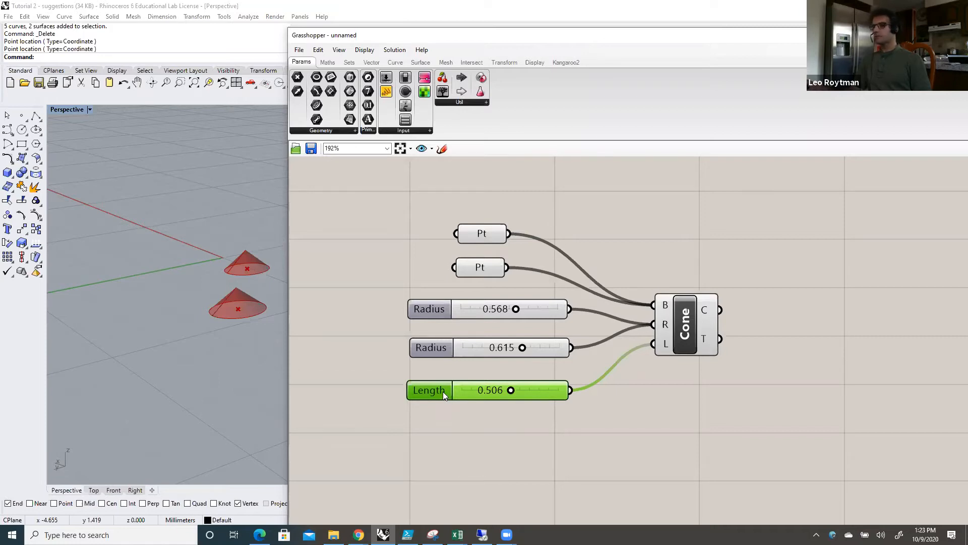
pyautogui.rightClick(441, 391)
pyautogui.click(430, 391)
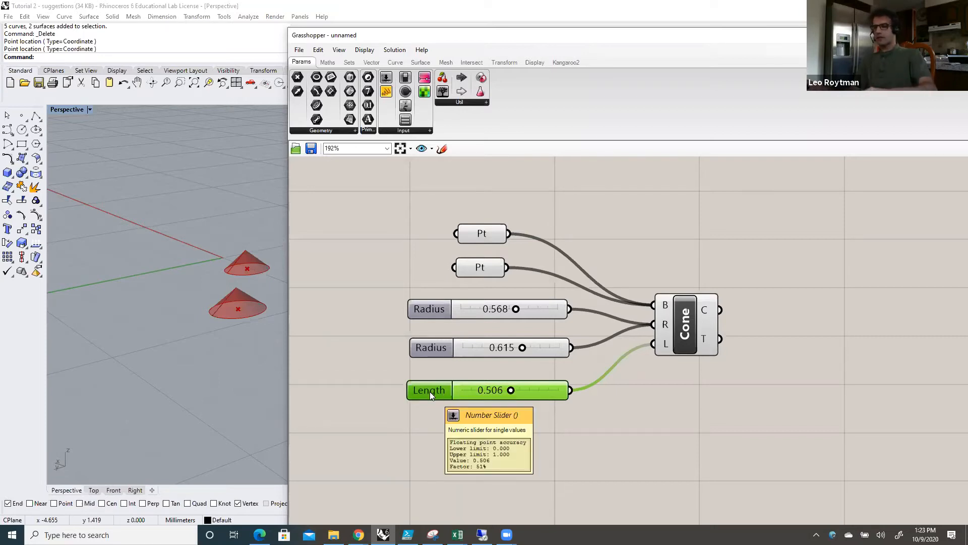
pyautogui.click(446, 449)
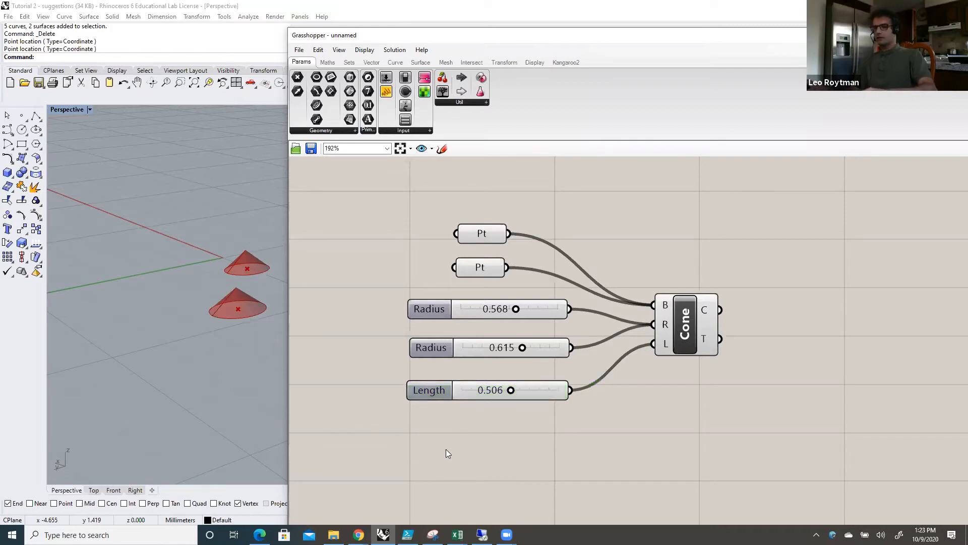
pyautogui.hotkey('ctrl', 'v')
pyautogui.moveTo(461, 402); pyautogui.dragTo(452, 445)
pyautogui.moveTo(570, 443); pyautogui.dragTo(643, 345)
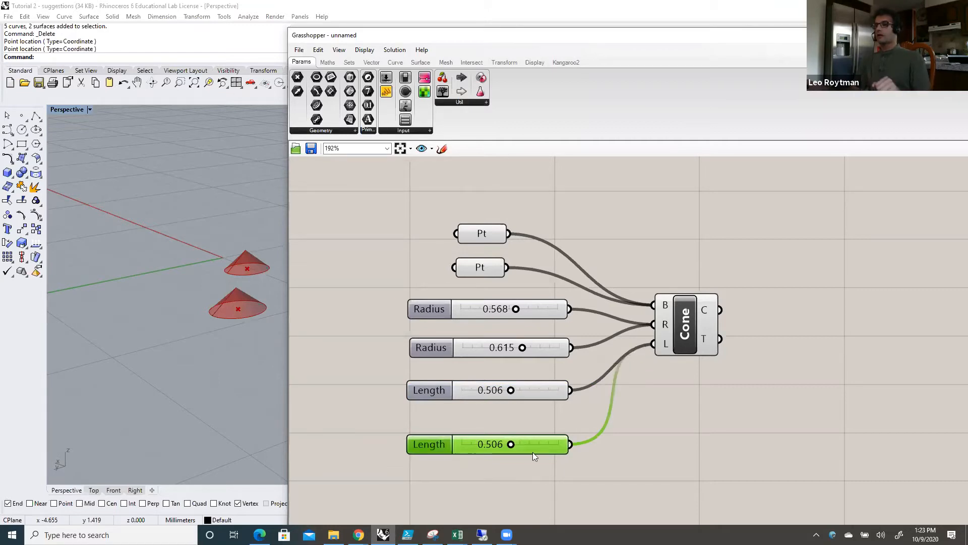
# Step: Set the lower Length slider to 0.684 and the lower Radius slider to 0.657, and increase the upper Length slider
pyautogui.moveTo(511, 444)
pyautogui.mouseDown()
pyautogui.moveTo(534, 445)
pyautogui.moveTo(500, 444)
pyautogui.moveTo(524, 445)
pyautogui.mouseUp()
pyautogui.moveTo(522, 348); pyautogui.dragTo(526, 348)
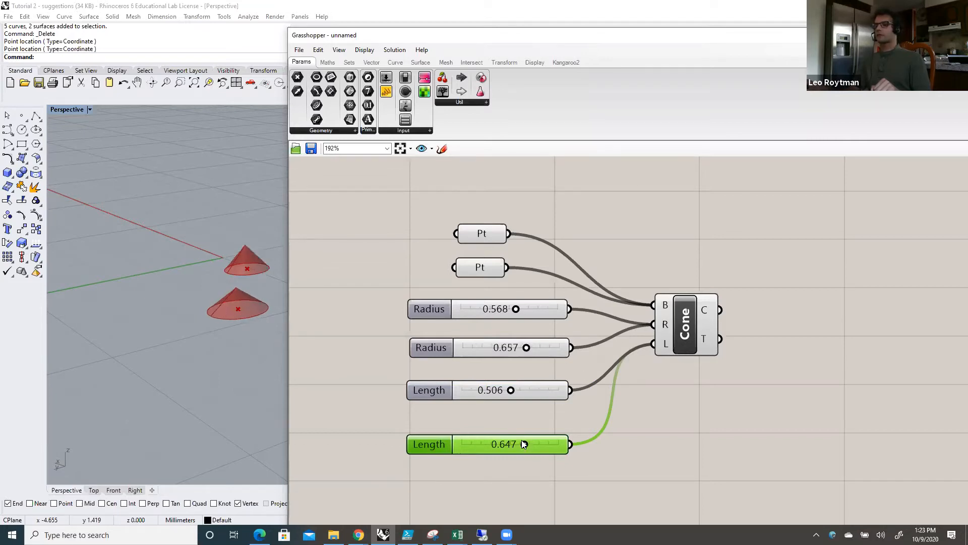
pyautogui.moveTo(522, 445); pyautogui.dragTo(528, 444)
pyautogui.moveTo(510, 390); pyautogui.dragTo(535, 387)
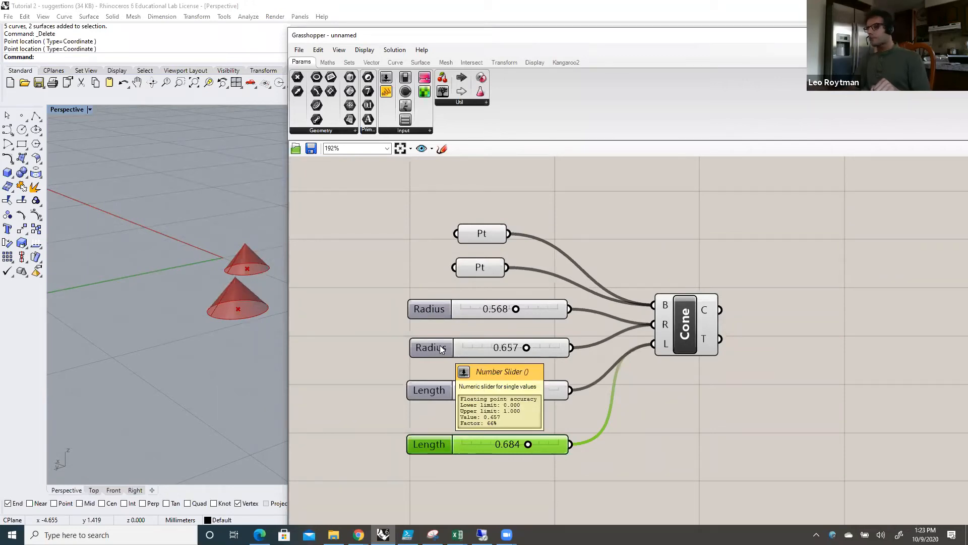
# Step: Rearrange the Pt parameters, Radius sliders and Length sliders on the canvas into three closely spaced pairs
pyautogui.moveTo(440, 346); pyautogui.dragTo(440, 342)
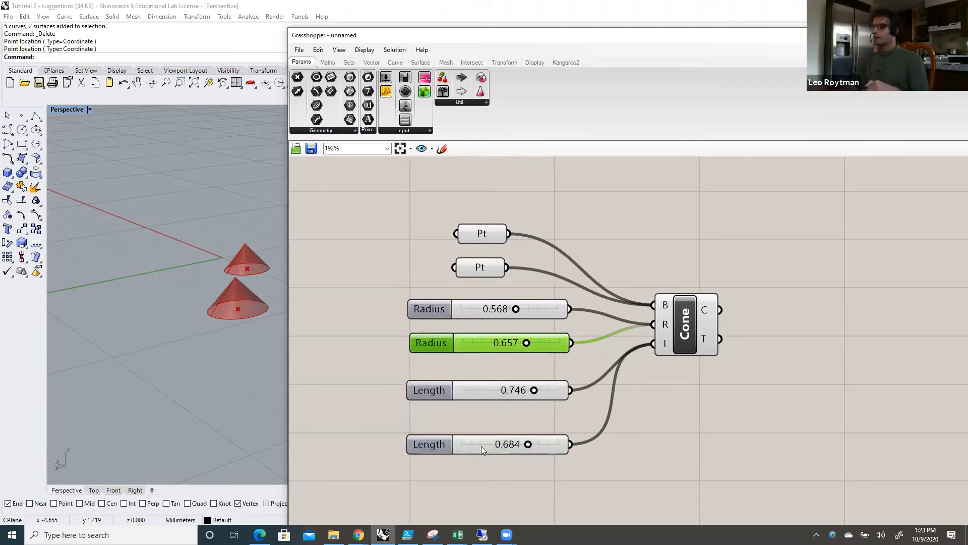
pyautogui.moveTo(443, 444); pyautogui.dragTo(444, 427)
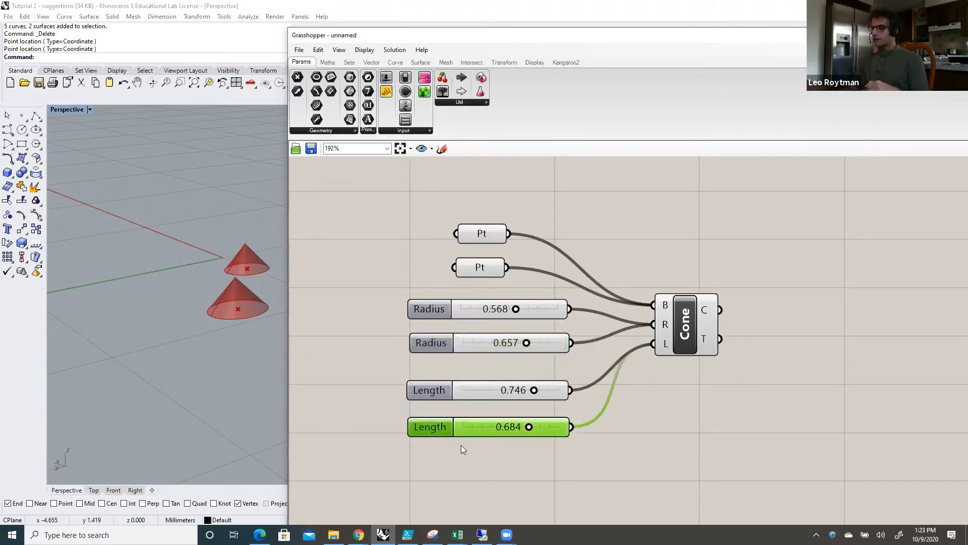
pyautogui.moveTo(481, 235); pyautogui.dragTo(472, 222)
pyautogui.moveTo(476, 262); pyautogui.dragTo(476, 250)
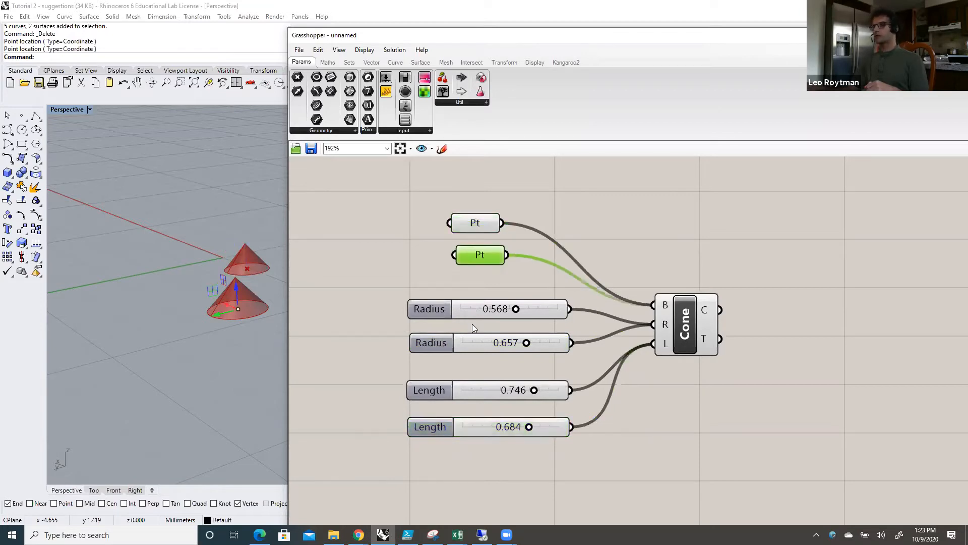
pyautogui.moveTo(475, 316); pyautogui.dragTo(475, 302)
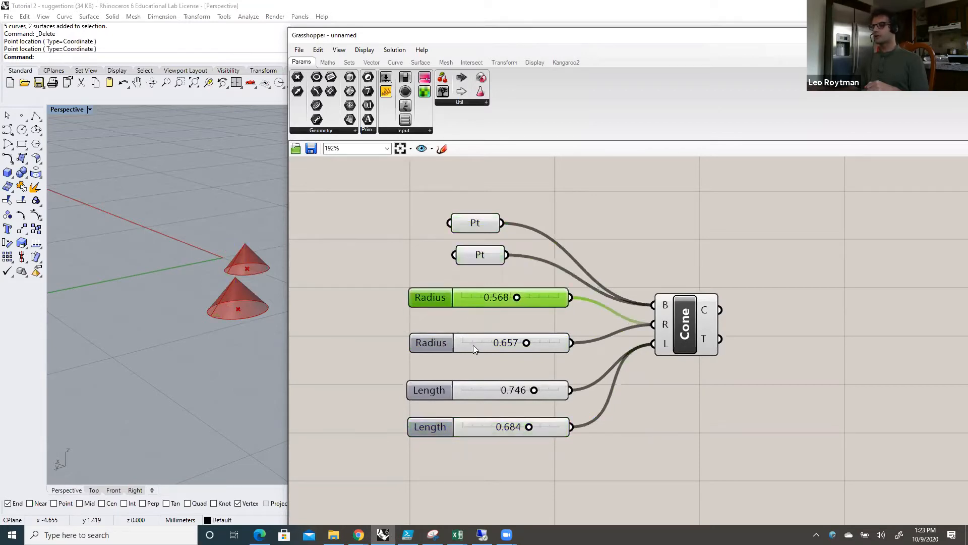
pyautogui.moveTo(473, 345); pyautogui.dragTo(473, 338)
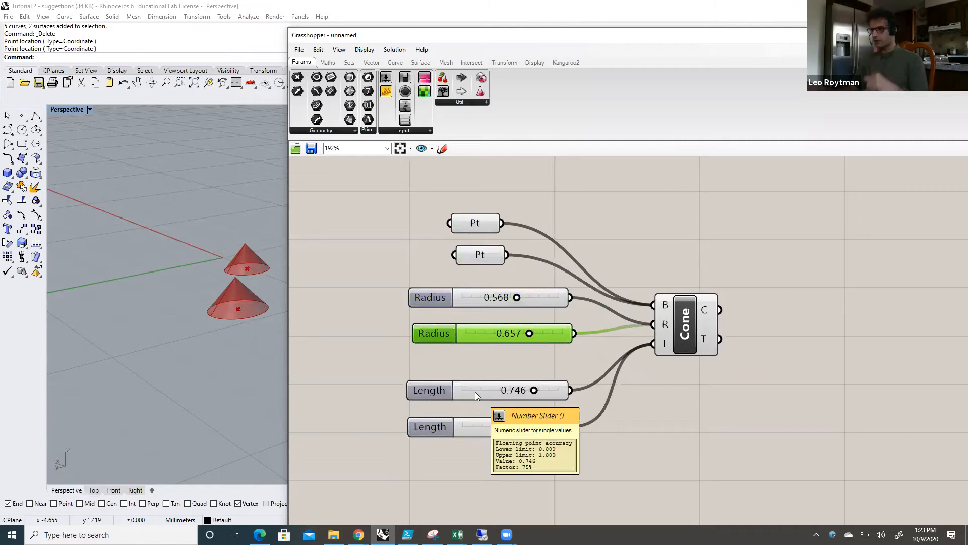
pyautogui.moveTo(475, 388); pyautogui.dragTo(478, 375)
pyautogui.moveTo(478, 427); pyautogui.dragTo(482, 412)
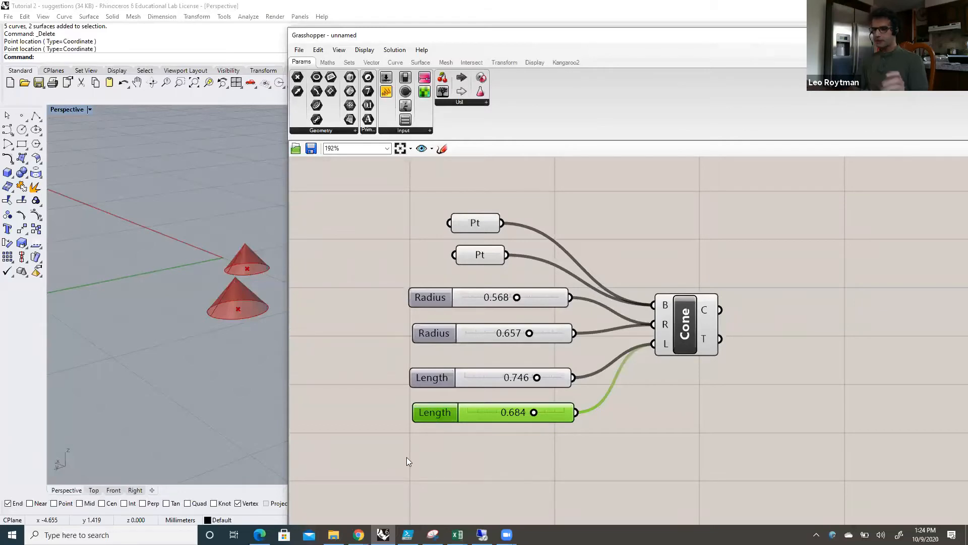
# Step: Duplicate the lower Length slider beneath the others, connect the copy to the Cone's L input, and set it to 0.423
pyautogui.click(442, 471)
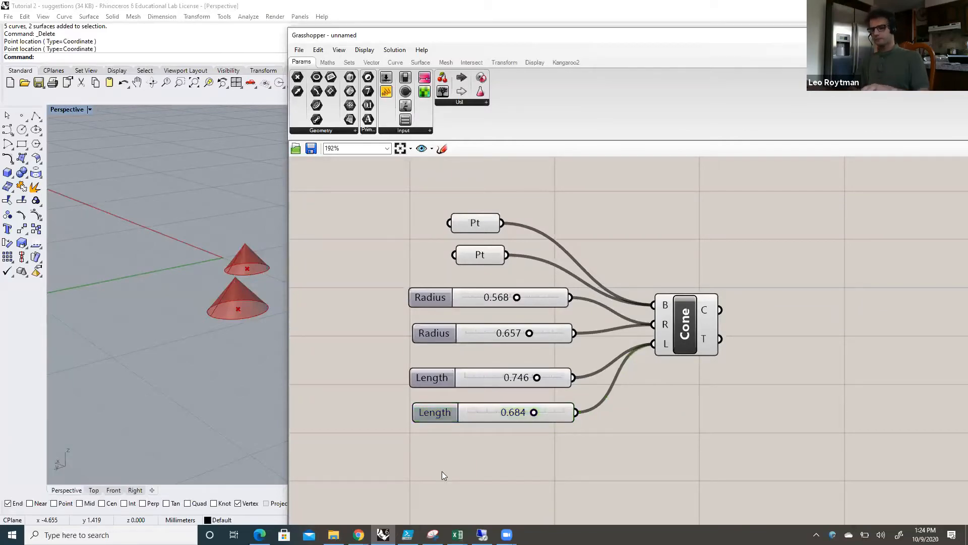
pyautogui.hotkey('ctrl', 'v')
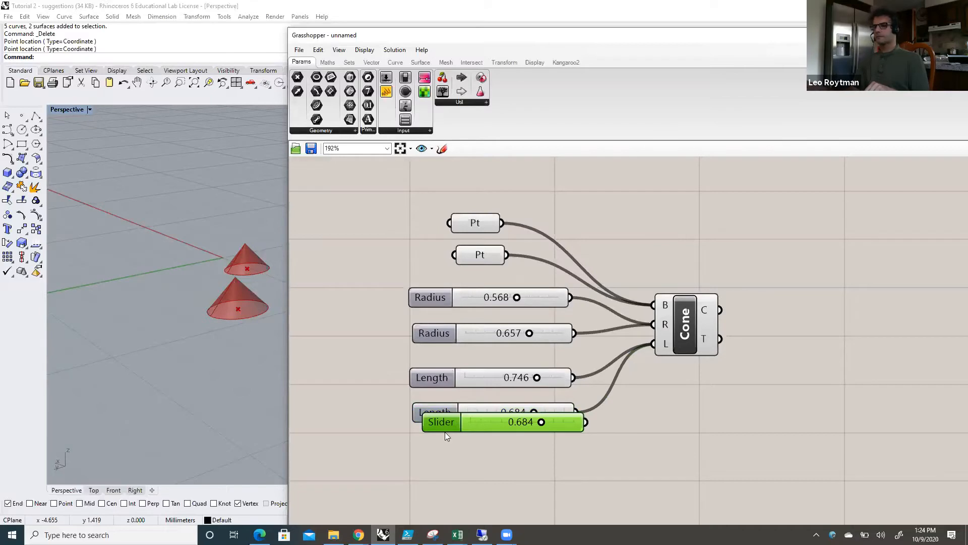
pyautogui.moveTo(445, 432); pyautogui.dragTo(436, 477)
pyautogui.moveTo(577, 467); pyautogui.dragTo(649, 343)
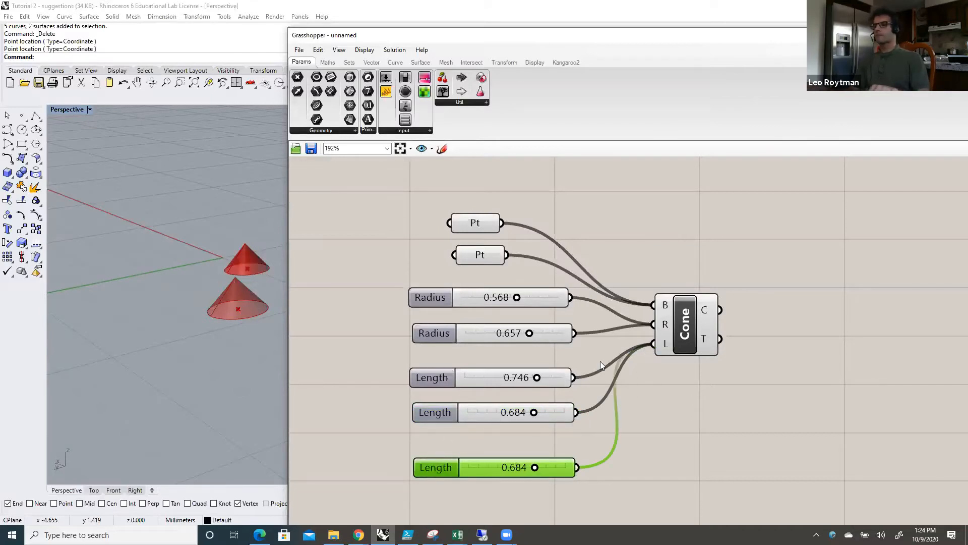
pyautogui.moveTo(534, 467); pyautogui.dragTo(511, 467)
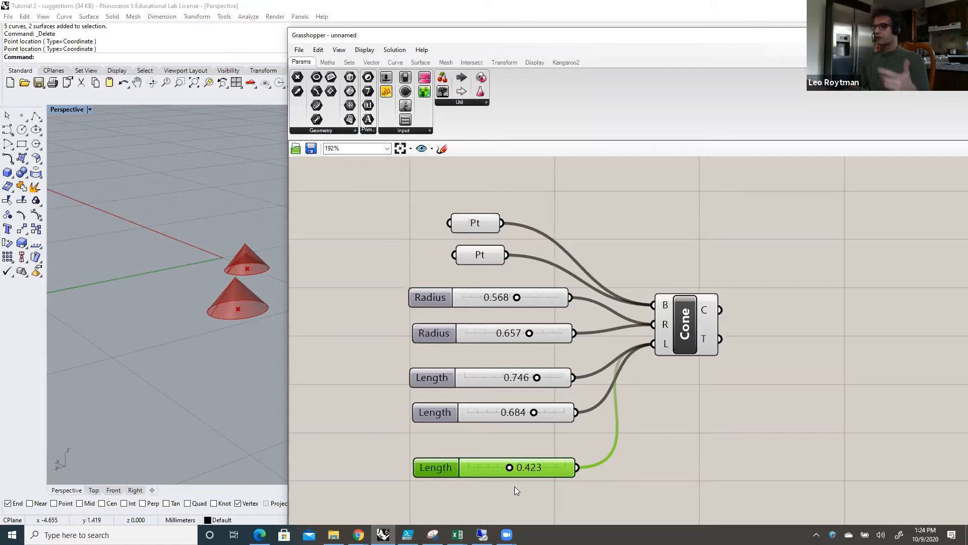
pyautogui.moveTo(444, 469); pyautogui.dragTo(445, 463)
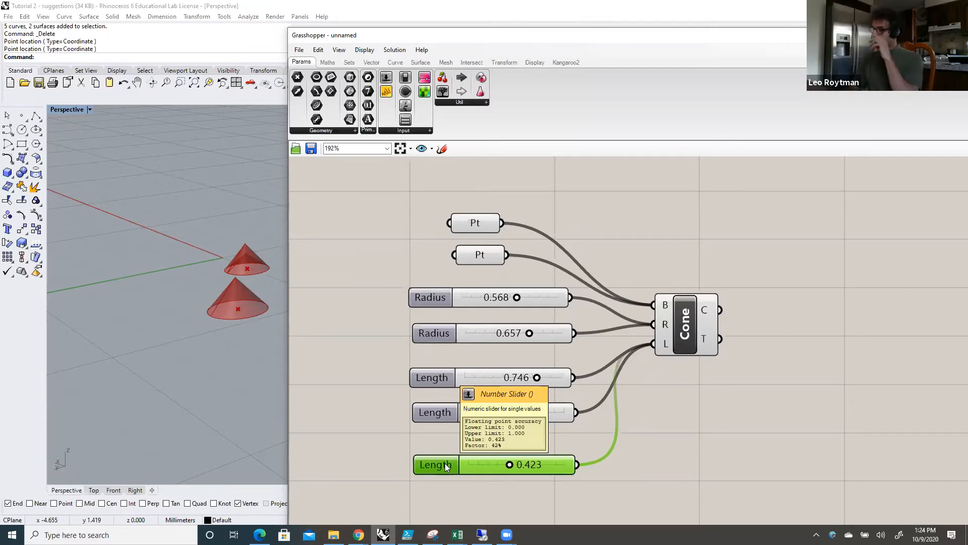
pyautogui.click(394, 441)
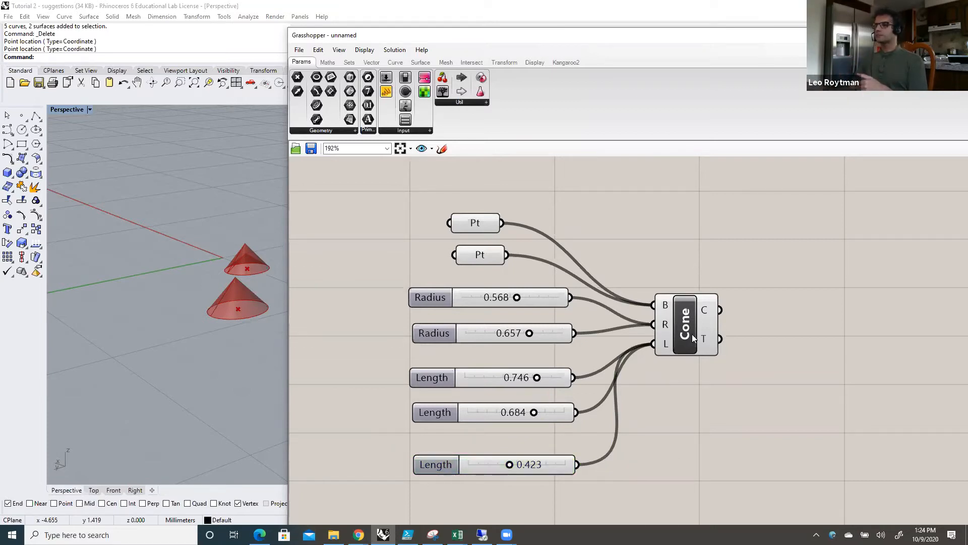
# Step: Move the Cone component farther from the sliders and inspect its Base and Radius inputs
pyautogui.moveTo(689, 329); pyautogui.dragTo(712, 338)
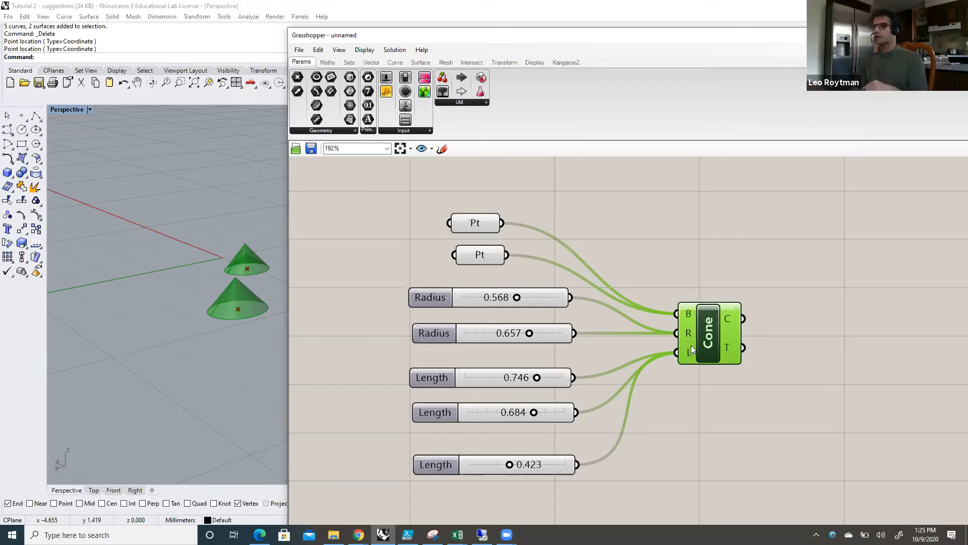
pyautogui.moveTo(707, 344); pyautogui.dragTo(709, 329)
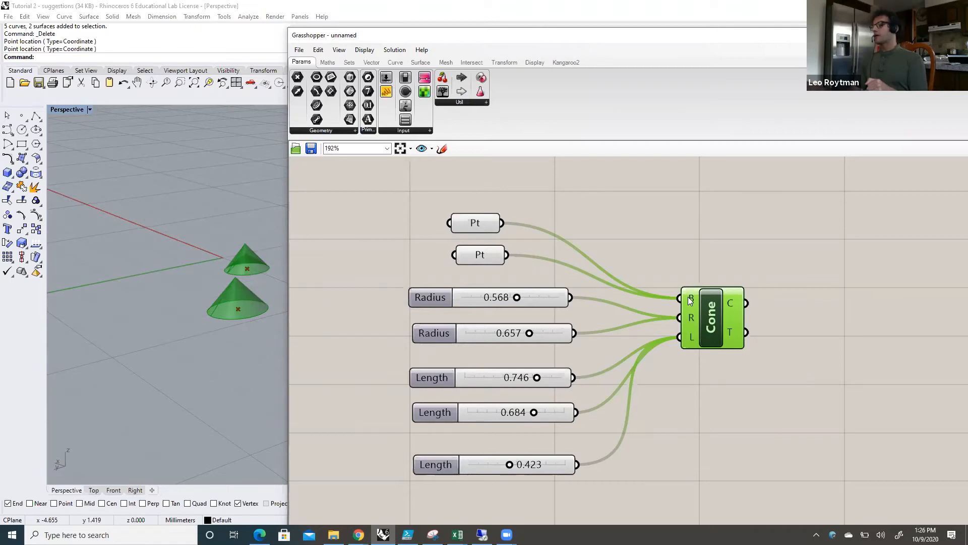
pyautogui.moveTo(690, 299)
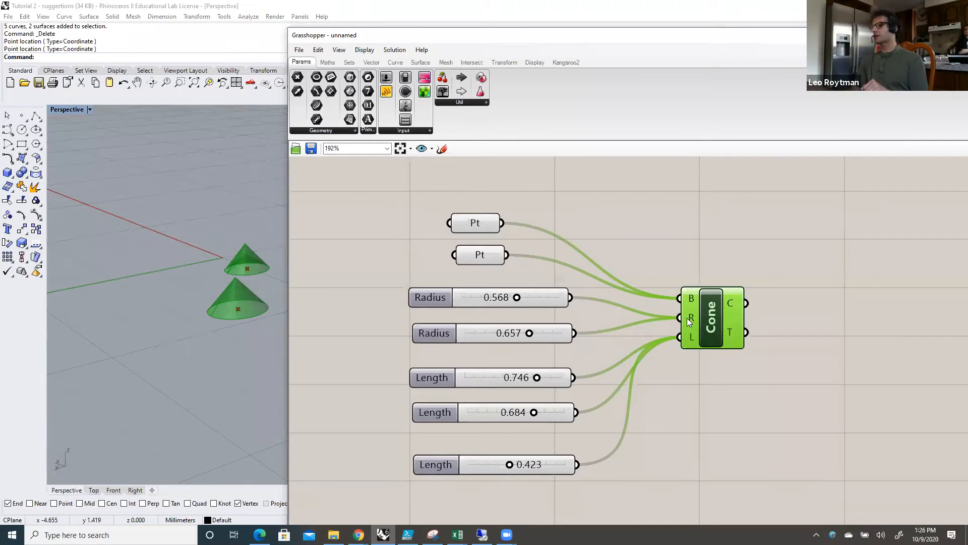
pyautogui.moveTo(690, 321)
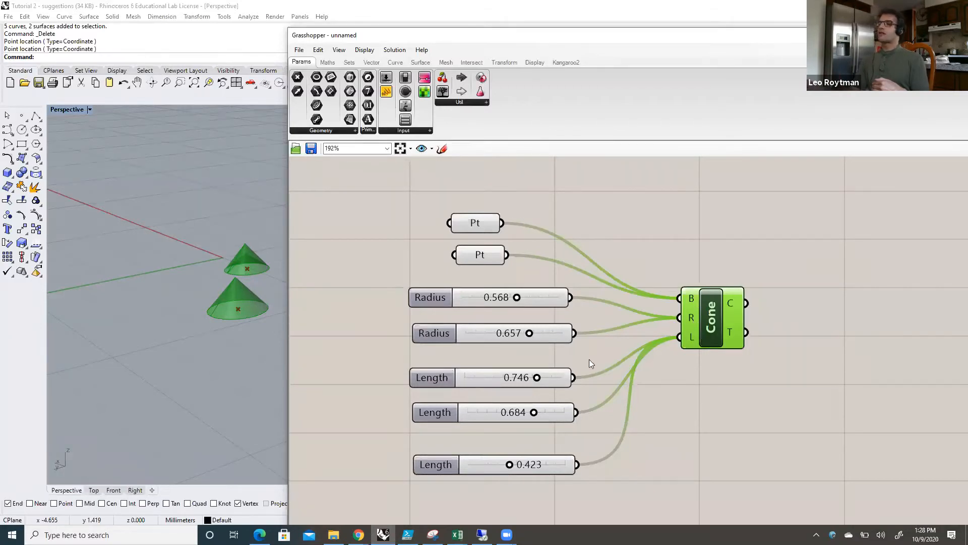
# Step: Vary the third Length slider to 0.376 and then 0.935, checking the values of the Cone's Radius input in between
pyautogui.click(444, 462)
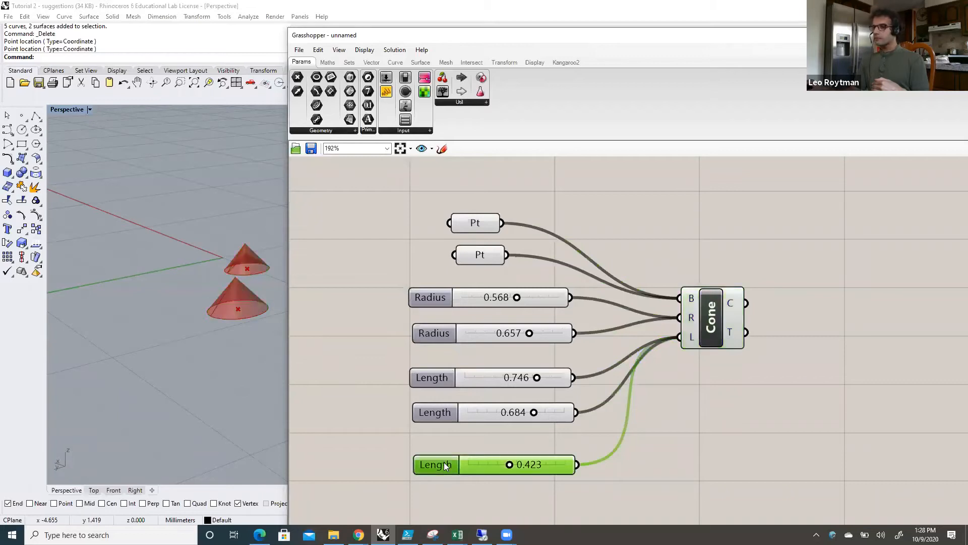
pyautogui.moveTo(510, 463); pyautogui.dragTo(493, 463)
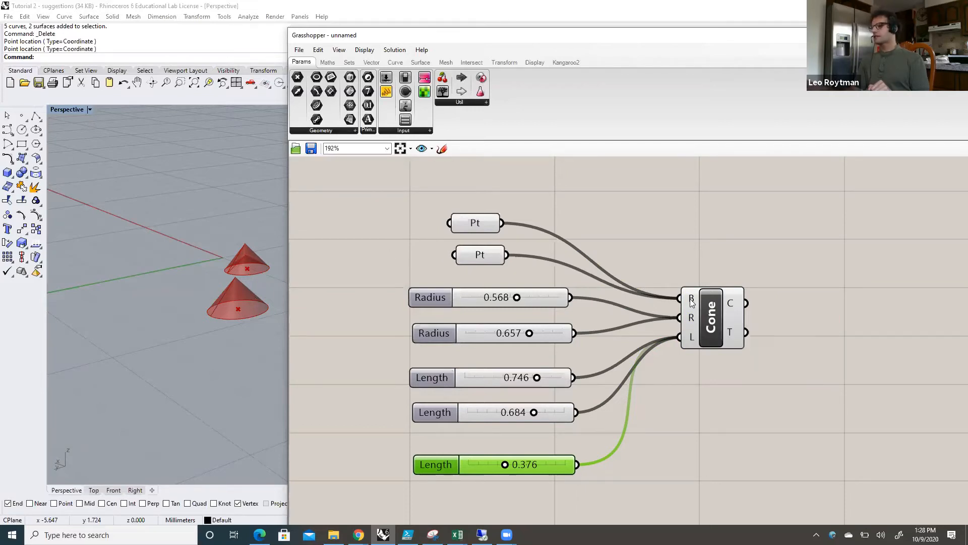
pyautogui.moveTo(691, 301)
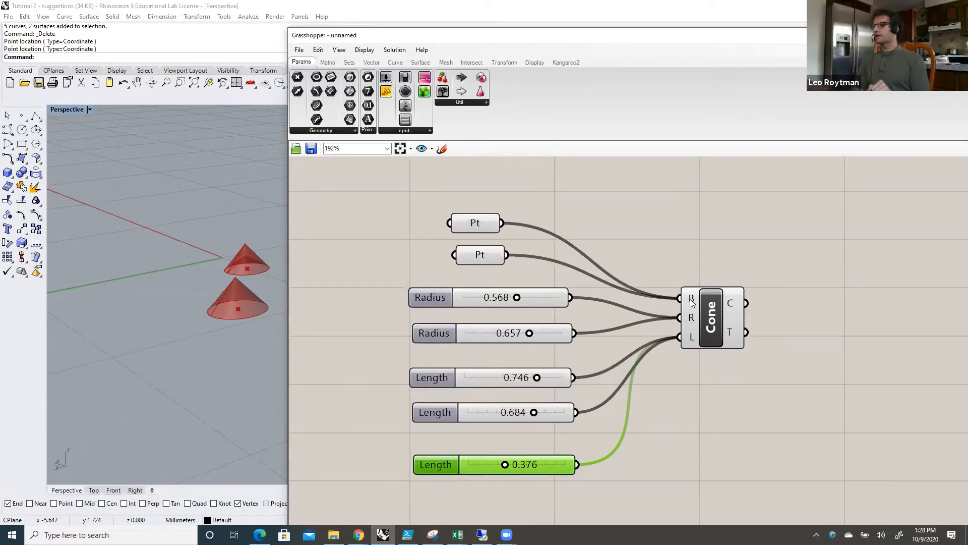
pyautogui.moveTo(691, 321)
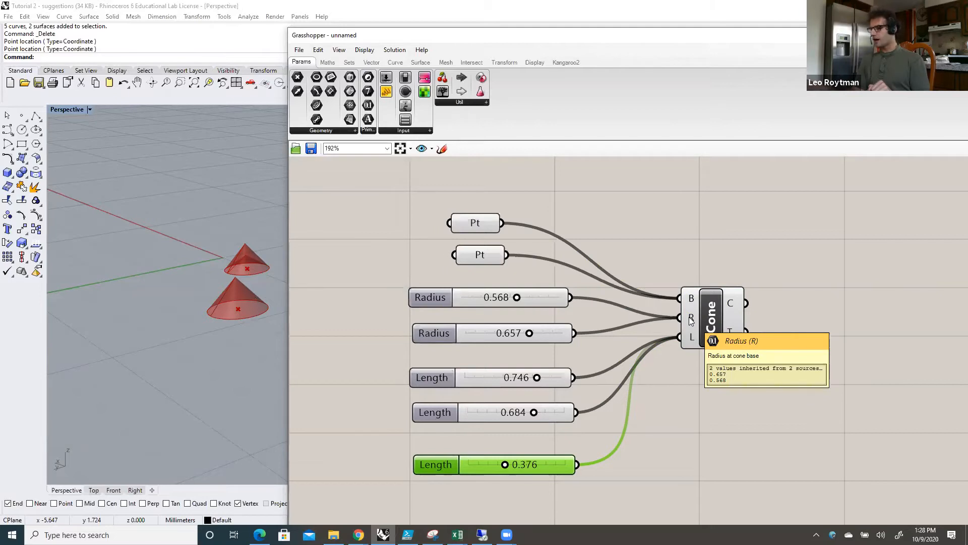
pyautogui.moveTo(506, 465); pyautogui.dragTo(561, 462)
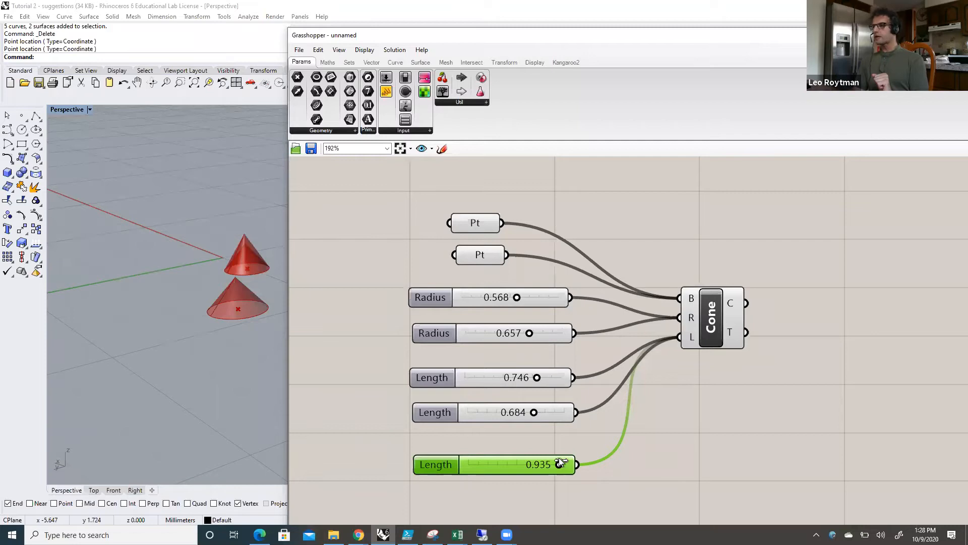
pyautogui.click(661, 441)
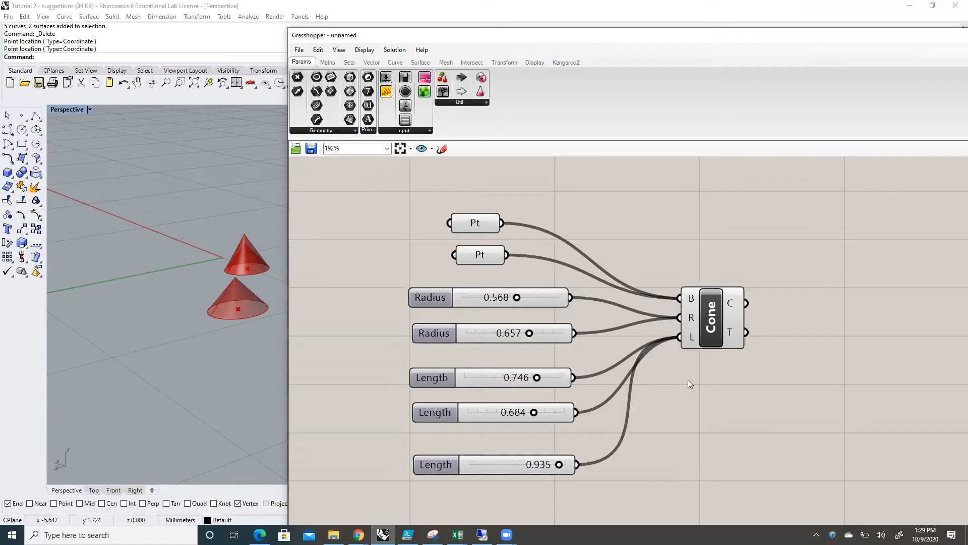
# Step: Move the third Length slider closer to the others, duplicate it below, and connect the copy to the Cone's L input
pyautogui.moveTo(491, 466); pyautogui.dragTo(487, 453)
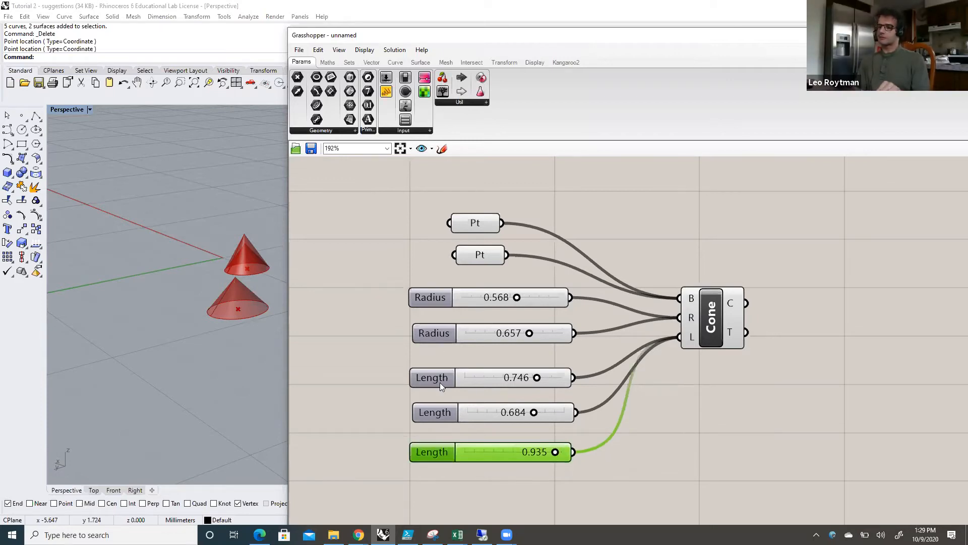
pyautogui.click(443, 486)
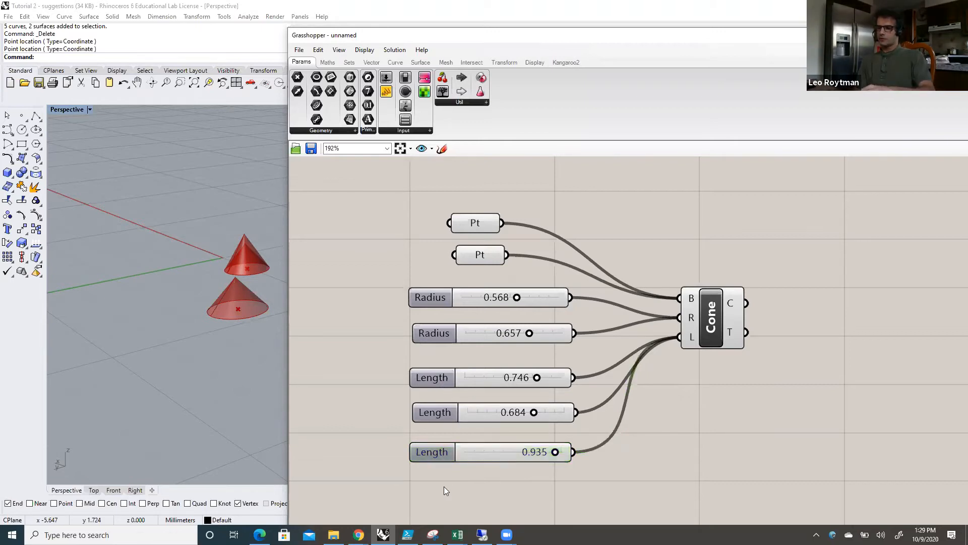
pyautogui.hotkey('ctrl', 'v')
pyautogui.moveTo(466, 462); pyautogui.dragTo(450, 501)
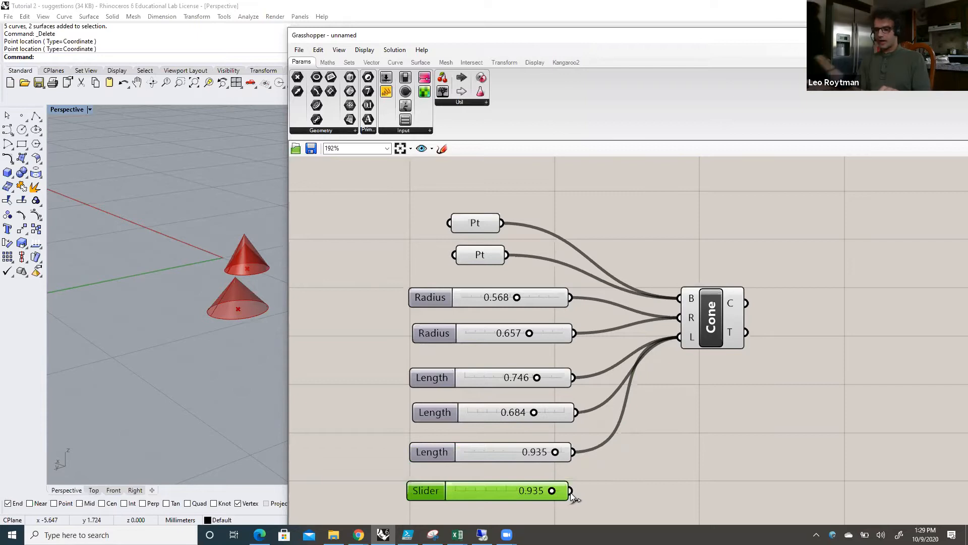
pyautogui.moveTo(571, 490); pyautogui.dragTo(676, 333)
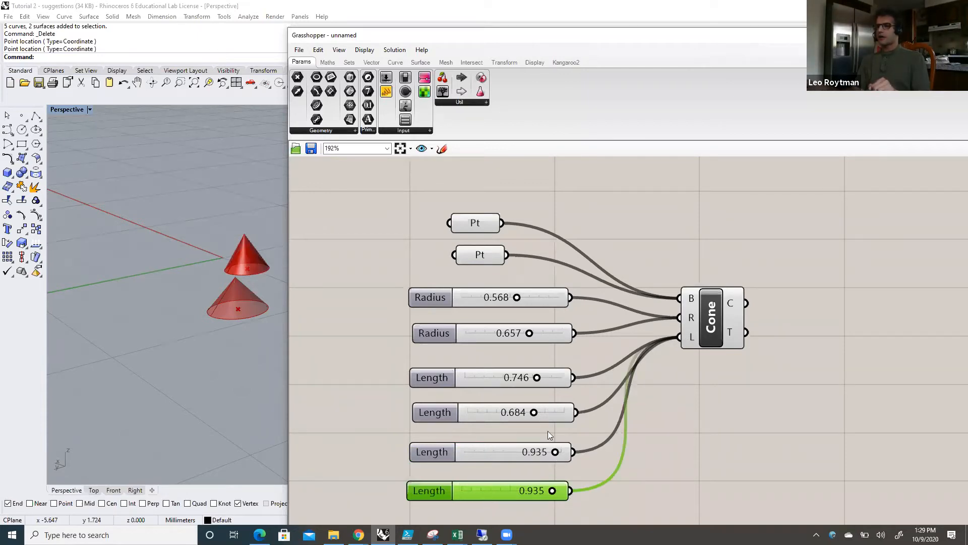
# Step: Set the third Length slider to 0.423 and examine the overlapping cones up close in the Perspective viewport
pyautogui.moveTo(555, 451); pyautogui.dragTo(507, 452)
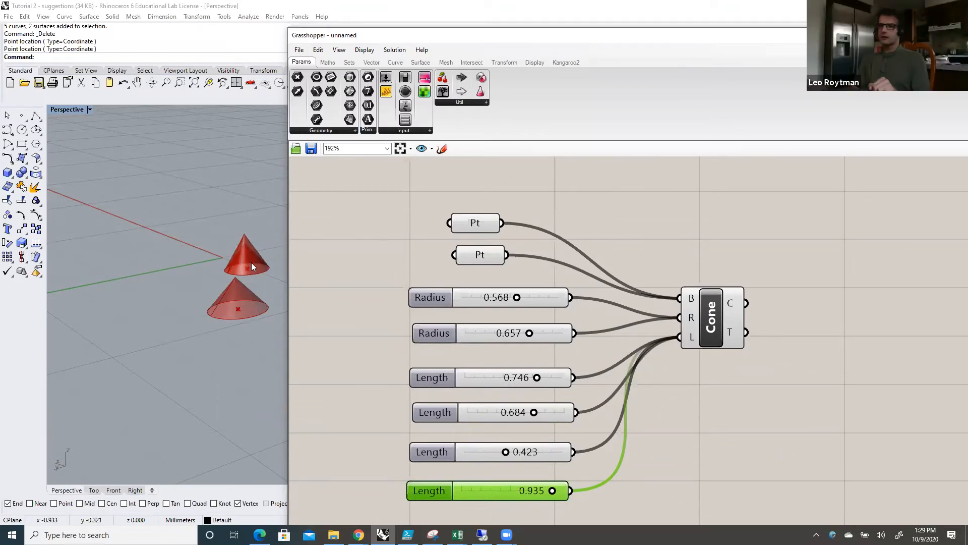
pyautogui.scroll(5, 253, 259)
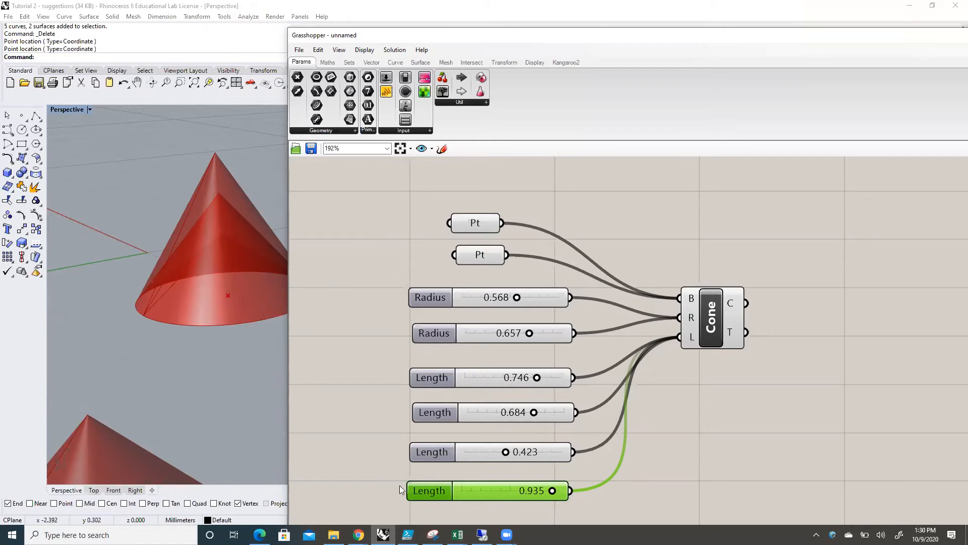
pyautogui.scroll(-5, 178, 385)
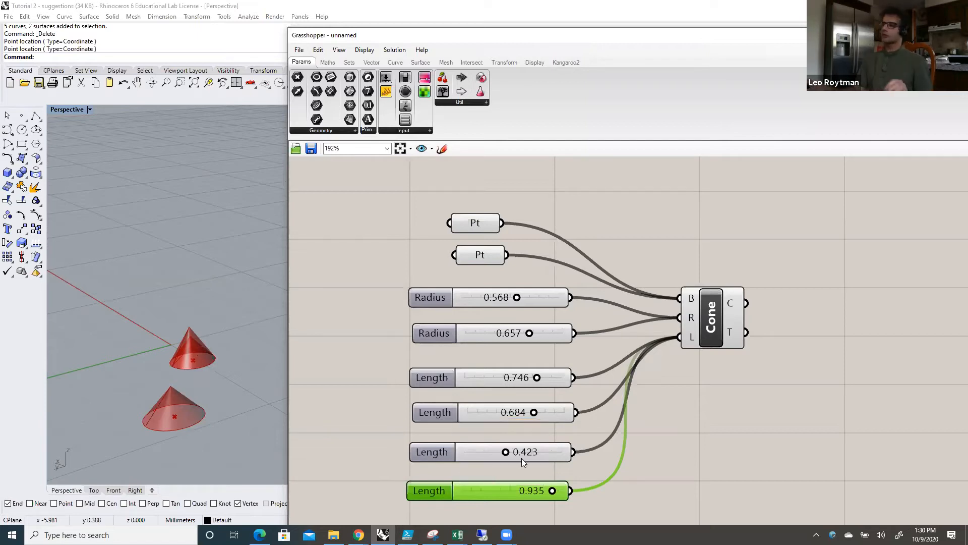
# Step: Delete the two lowest Length sliders and both Pt parameters, and shift the Cone component farther from the remaining sliders
pyautogui.scroll(-1, 521, 458)
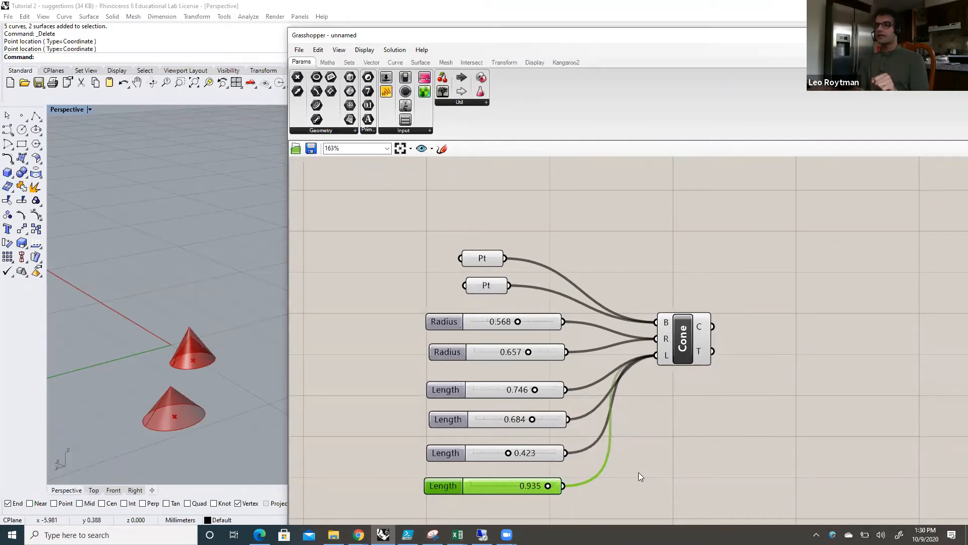
pyautogui.scroll(-1, 639, 477)
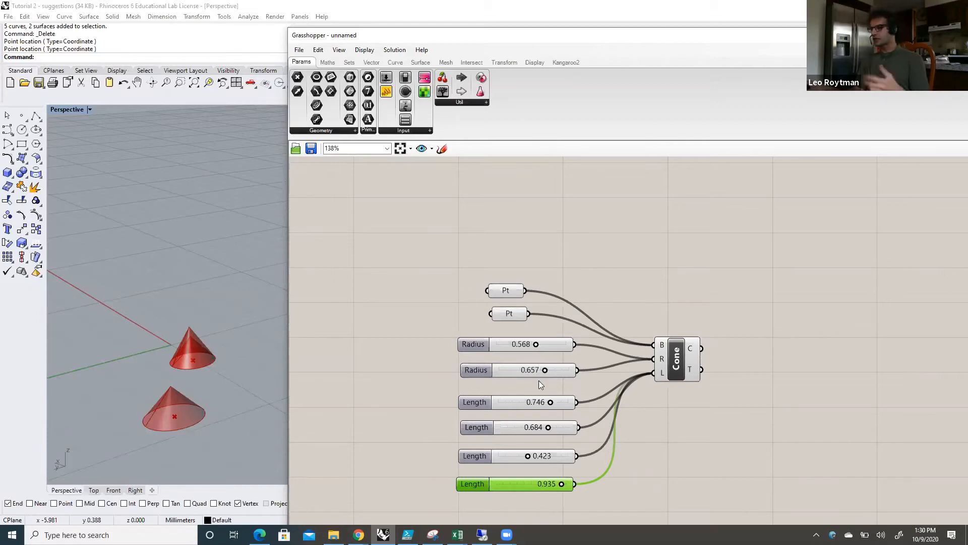
pyautogui.moveTo(628, 504); pyautogui.dragTo(439, 444)
pyautogui.press('Delete')
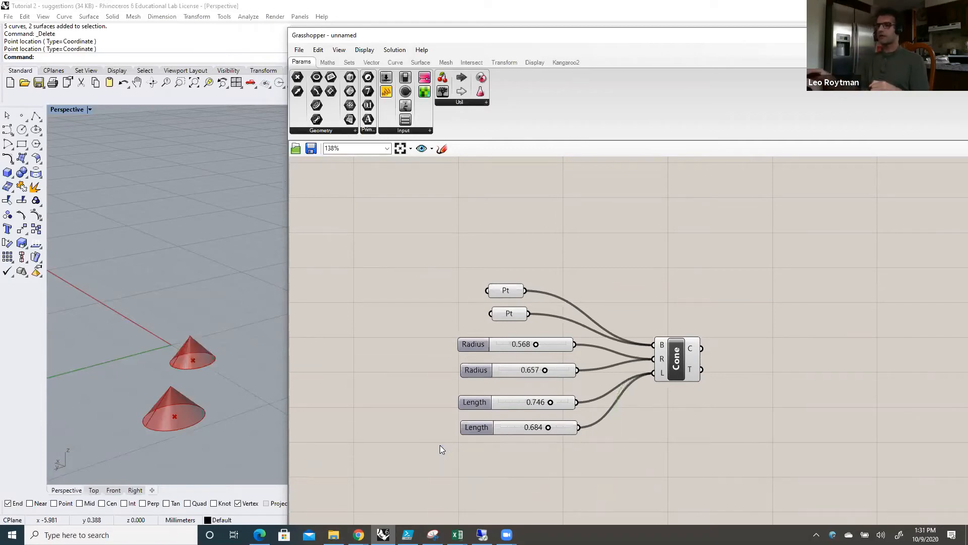
pyautogui.moveTo(562, 329); pyautogui.dragTo(457, 263)
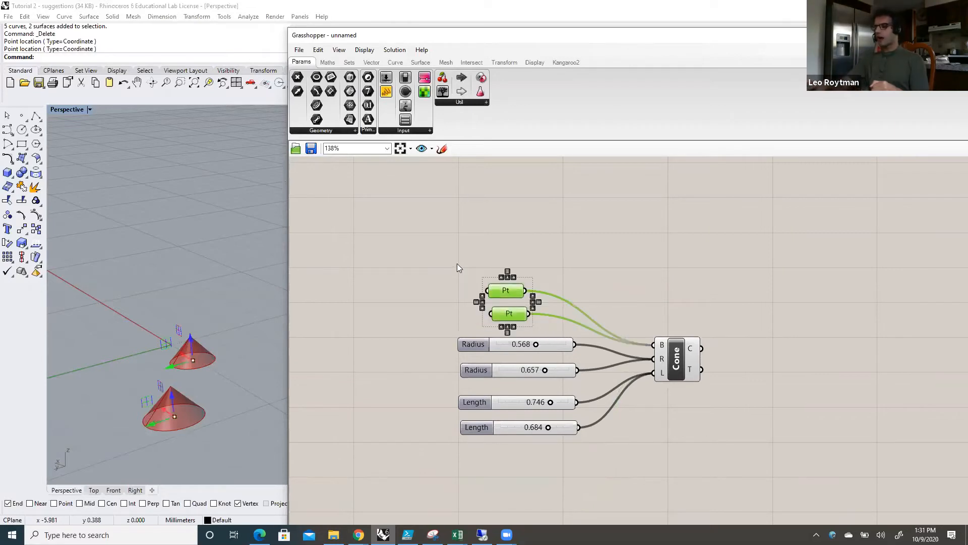
pyautogui.press('Delete')
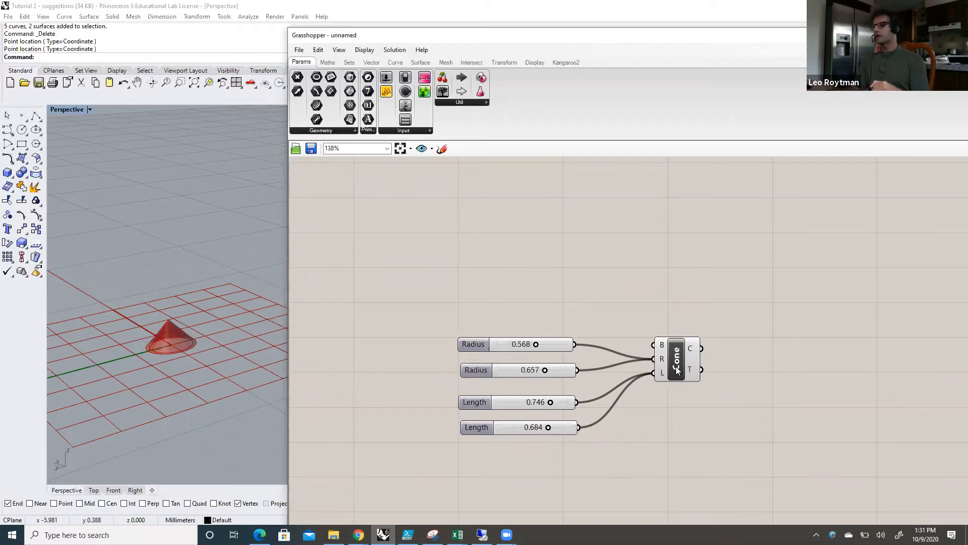
pyautogui.moveTo(677, 371); pyautogui.dragTo(703, 357)
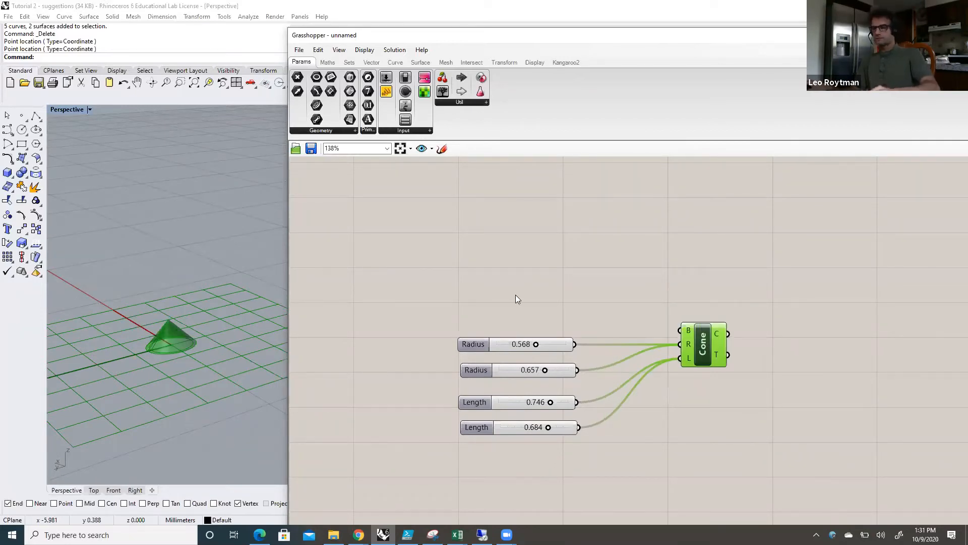
# Step: Undo the last component move and the deletion of the two Pt parameters, and shift the Cone component farther from its inputs
pyautogui.hotkey('ctrl', 'z')
pyautogui.hotkey('ctrl', 'z')
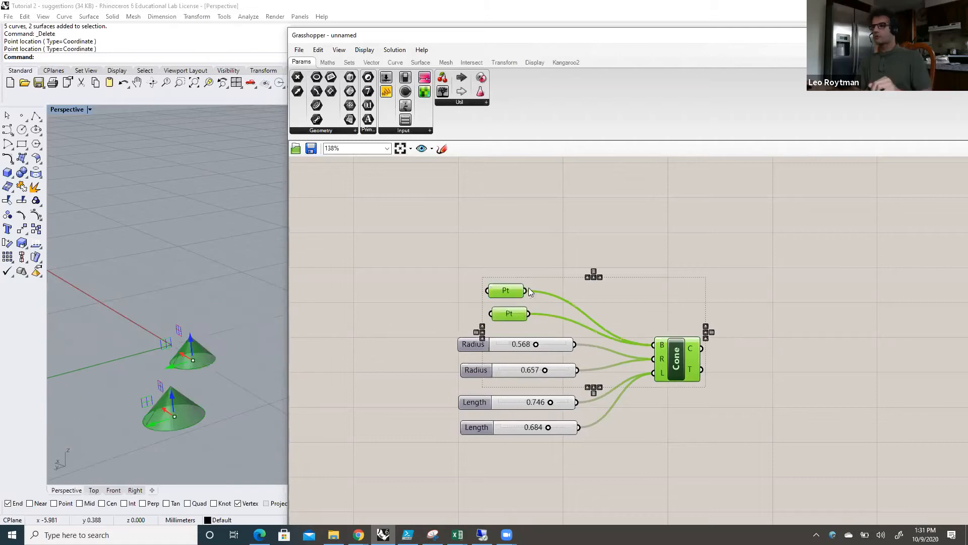
pyautogui.click(501, 251)
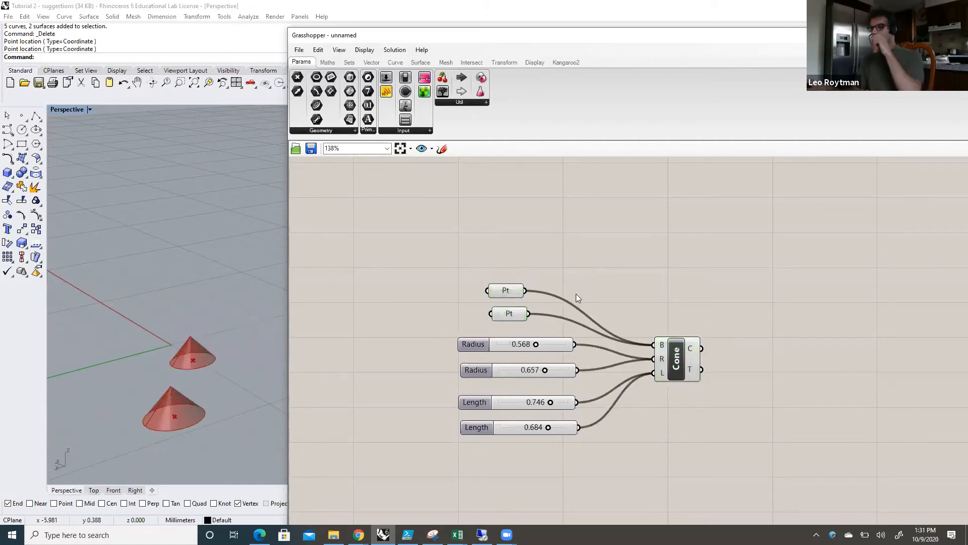
pyautogui.moveTo(678, 365); pyautogui.dragTo(733, 347)
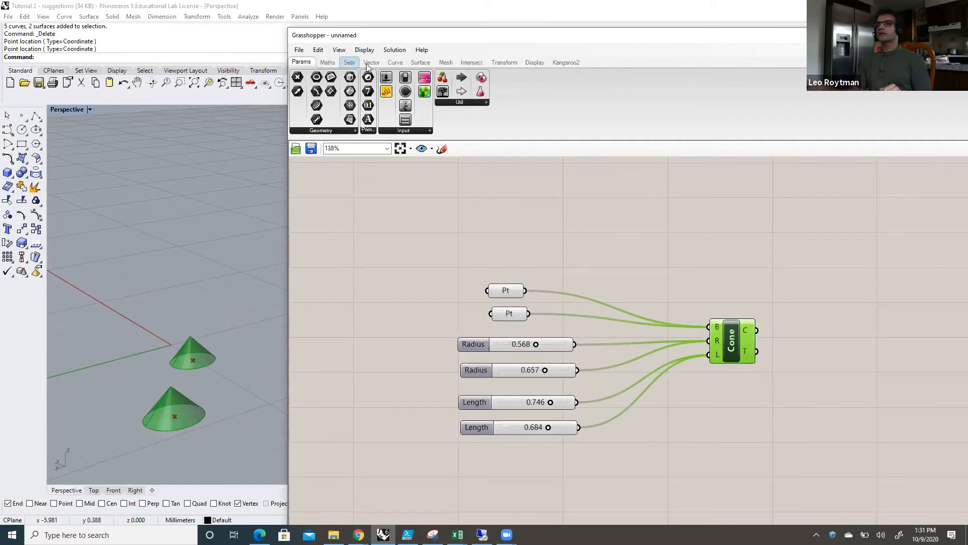
# Step: Add a Circle component to the canvas above the two Pt parameters
pyautogui.click(391, 64)
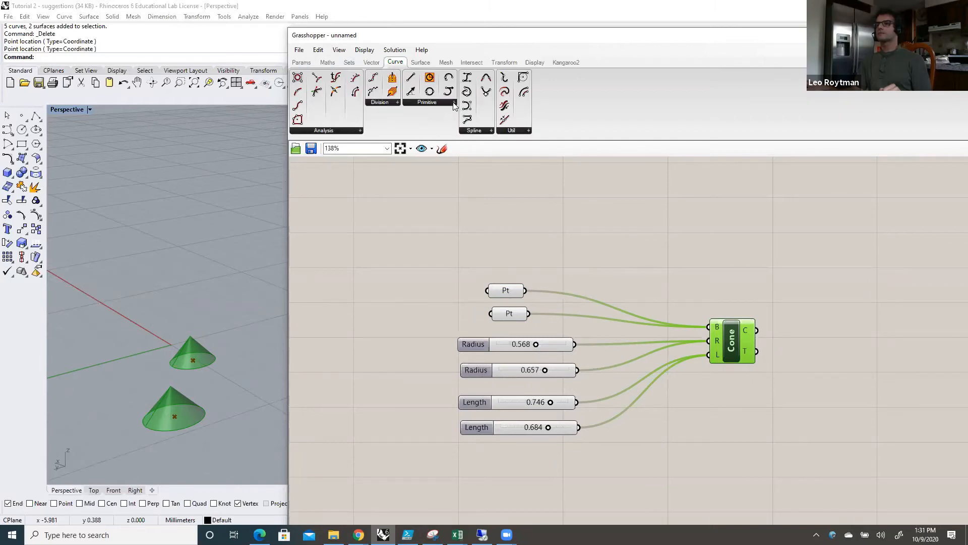
pyautogui.click(453, 102)
pyautogui.moveTo(423, 178); pyautogui.dragTo(436, 255)
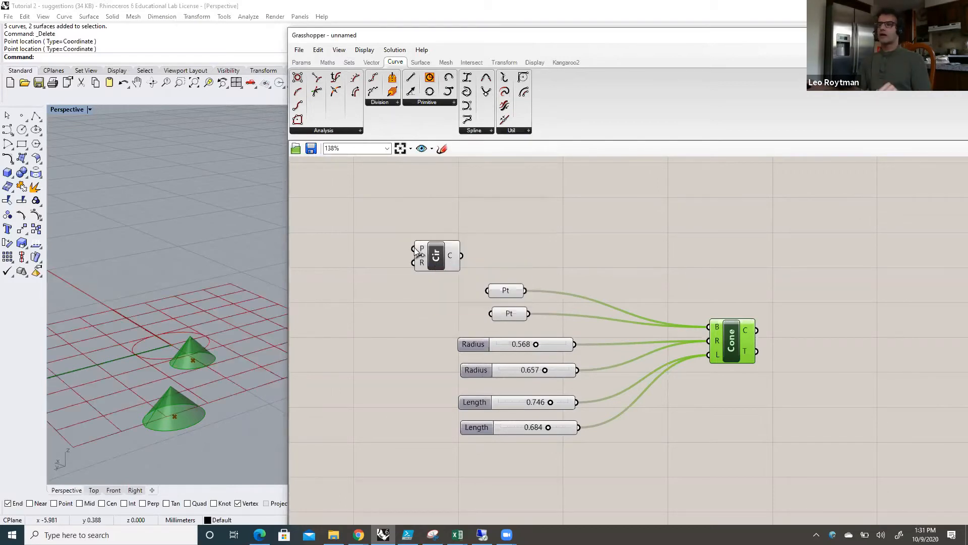
# Step: Define one plane for the Circle's P input by picking its origin, X-axis and Y-axis directions in the Perspective viewport
pyautogui.moveTo(423, 250)
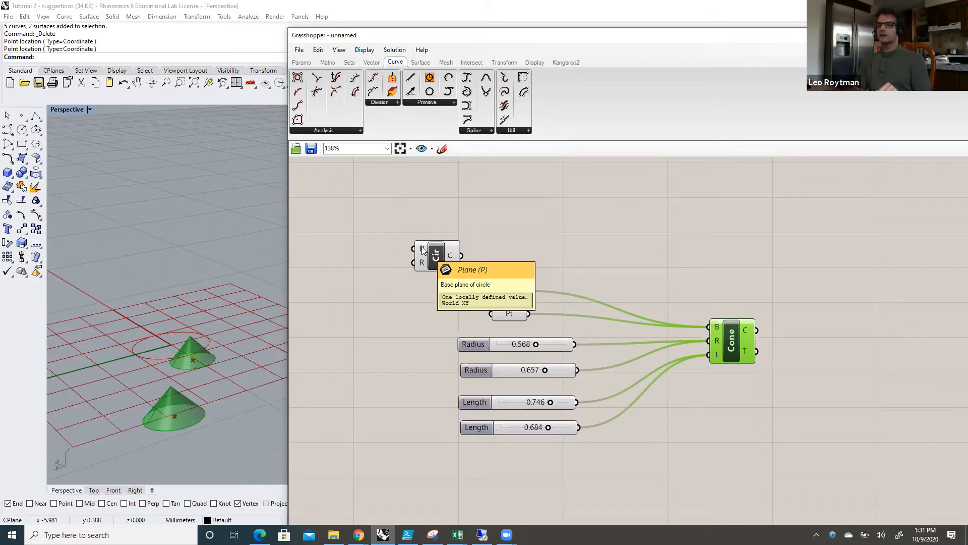
pyautogui.rightClick(423, 251)
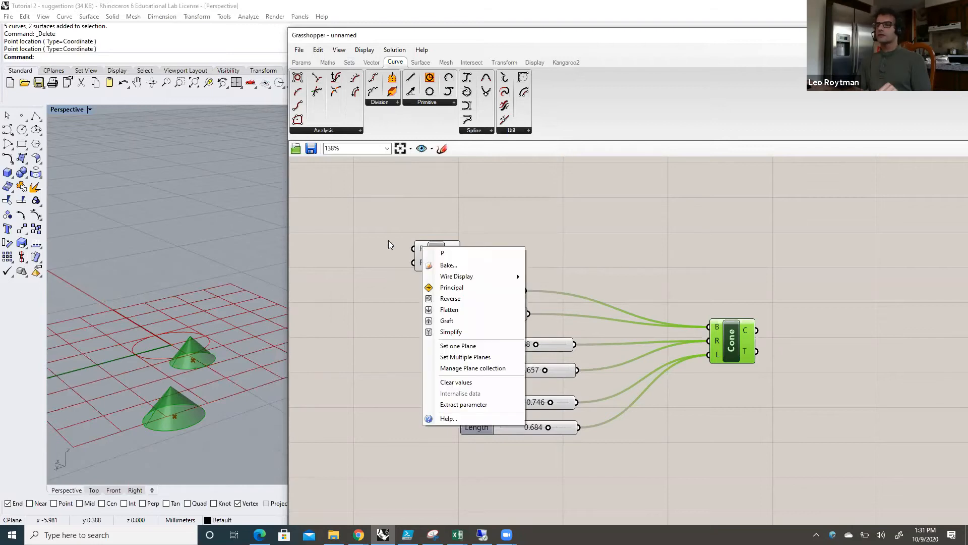
pyautogui.click(419, 254)
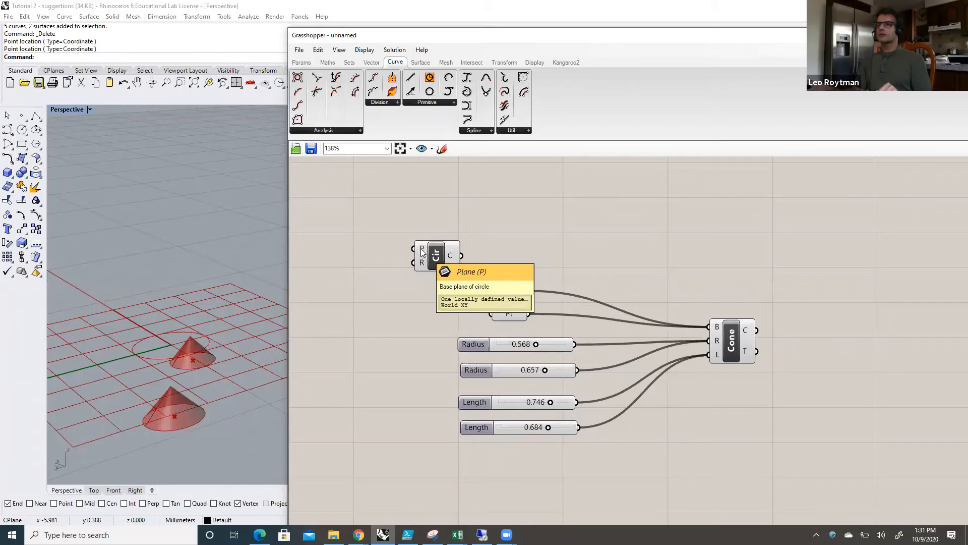
pyautogui.rightClick(422, 249)
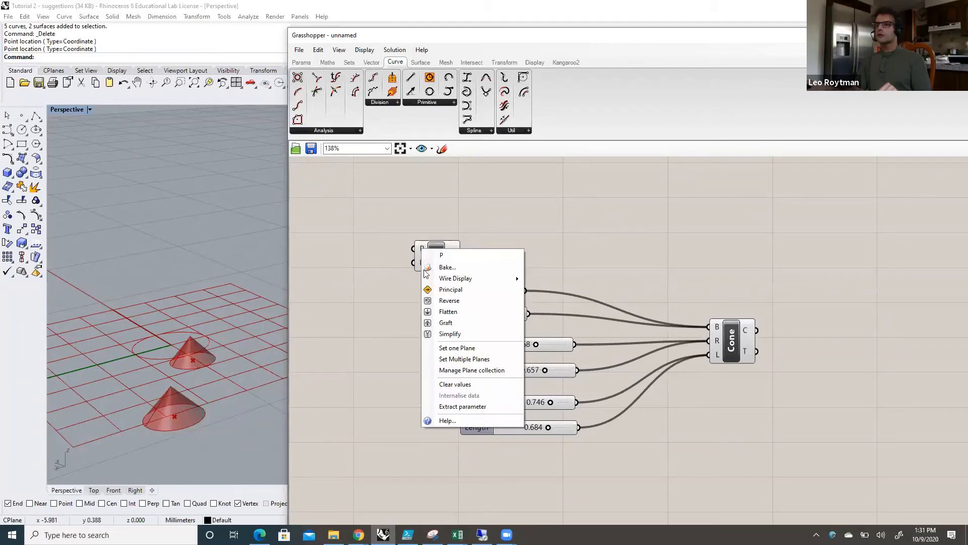
pyautogui.click(466, 348)
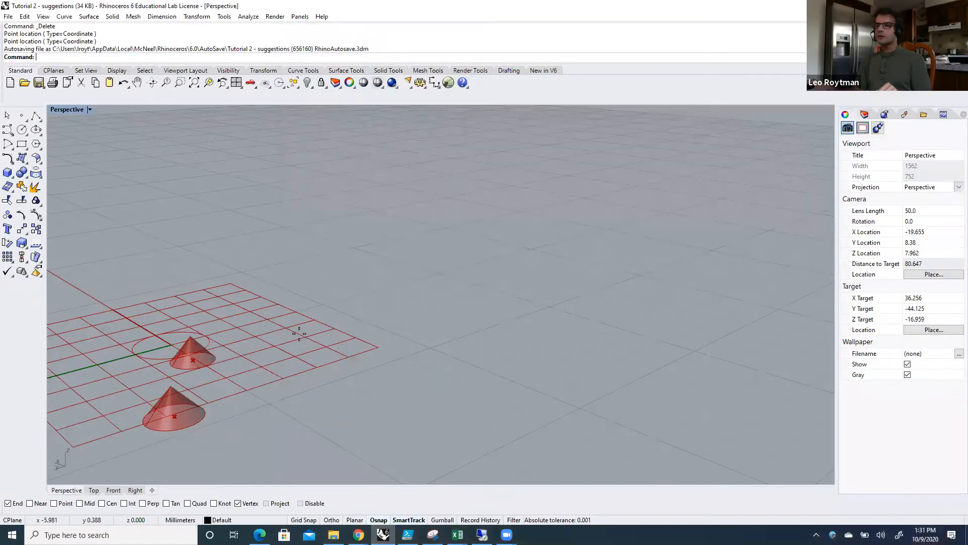
pyautogui.click(300, 333)
pyautogui.click(359, 321)
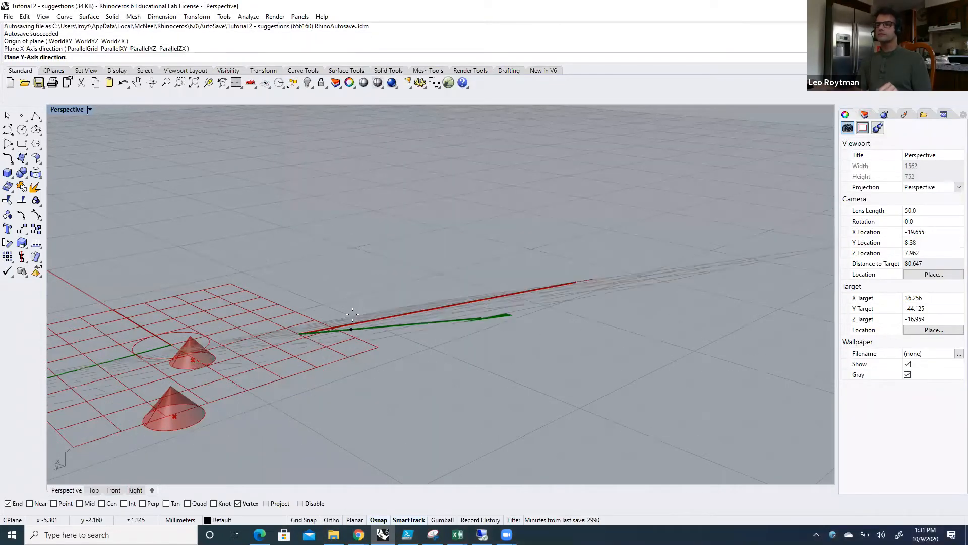
pyautogui.click(352, 318)
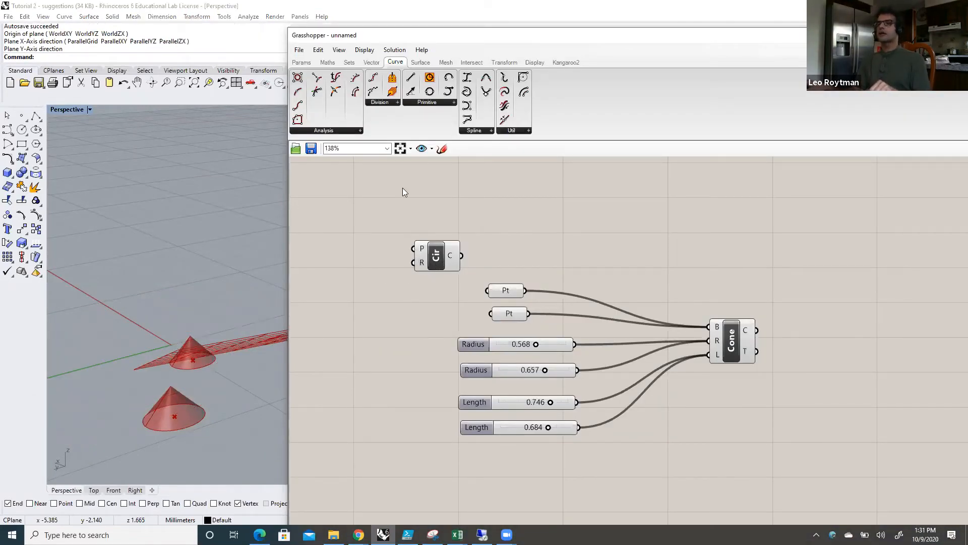
# Step: Add a number slider at 0.250 for the circle's radius and connect it to the Circle's R input
pyautogui.click(304, 63)
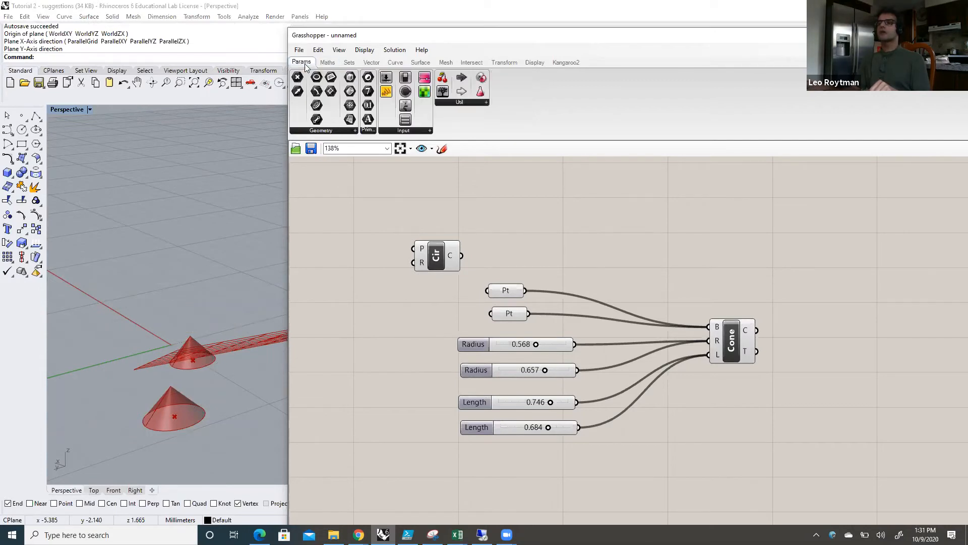
pyautogui.moveTo(386, 81); pyautogui.dragTo(412, 262)
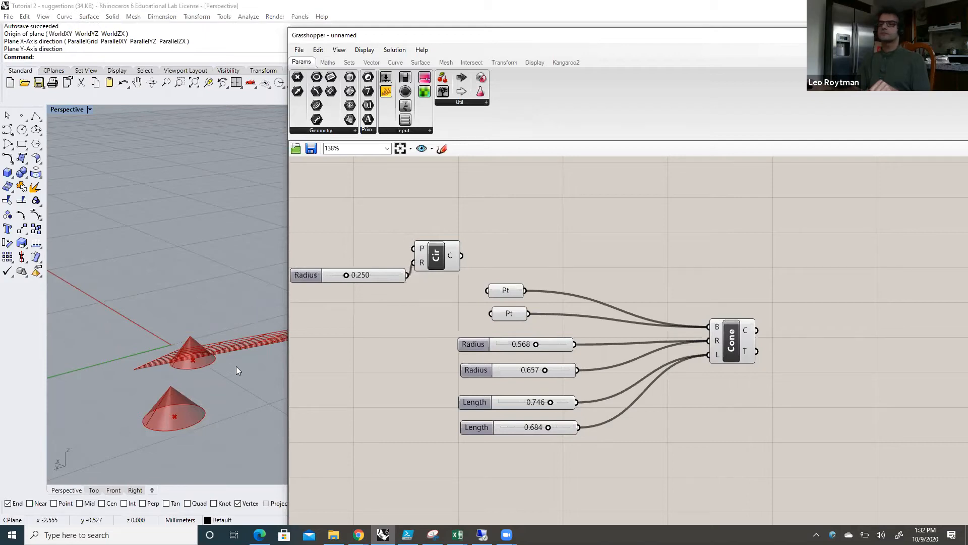
pyautogui.click(441, 256)
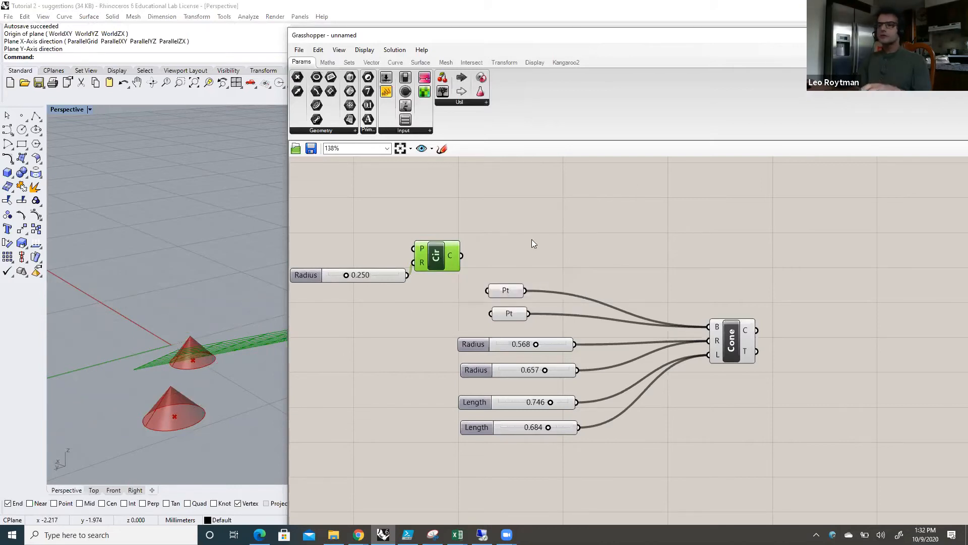
# Step: Shift the Grasshopper window to uncover more of the viewport and redefine the Circle's plane with an origin and axes on the ground grid
pyautogui.scroll(-5, 531, 238)
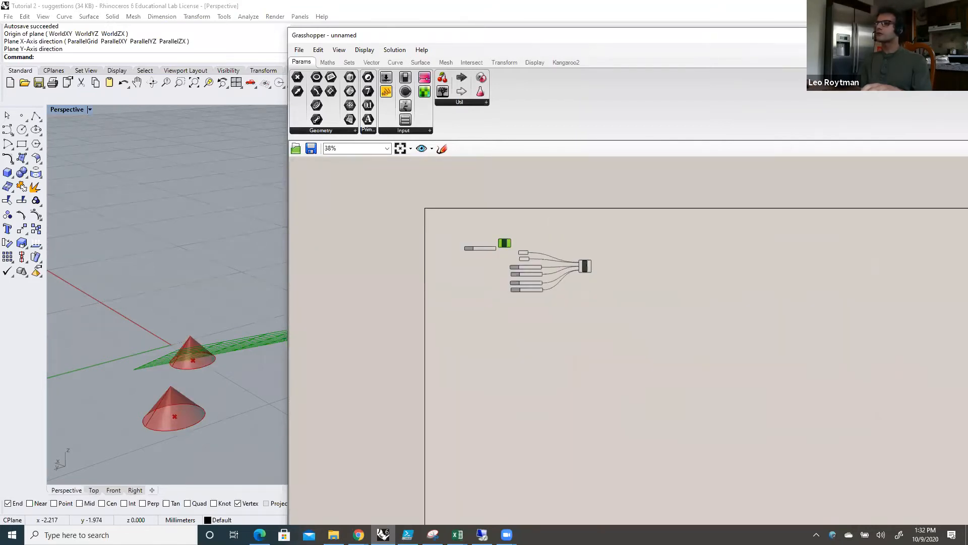
pyautogui.moveTo(777, 38); pyautogui.dragTo(914, 52)
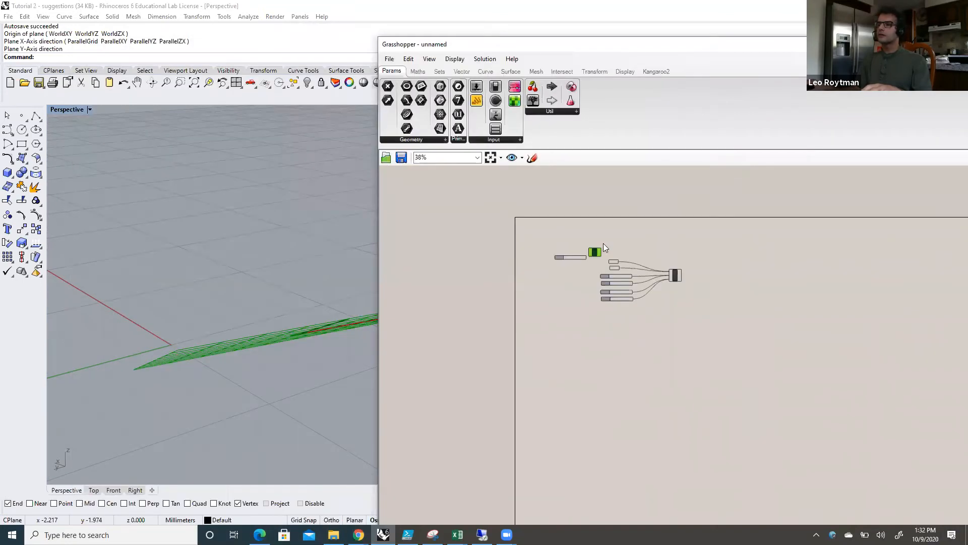
pyautogui.scroll(3, 584, 257)
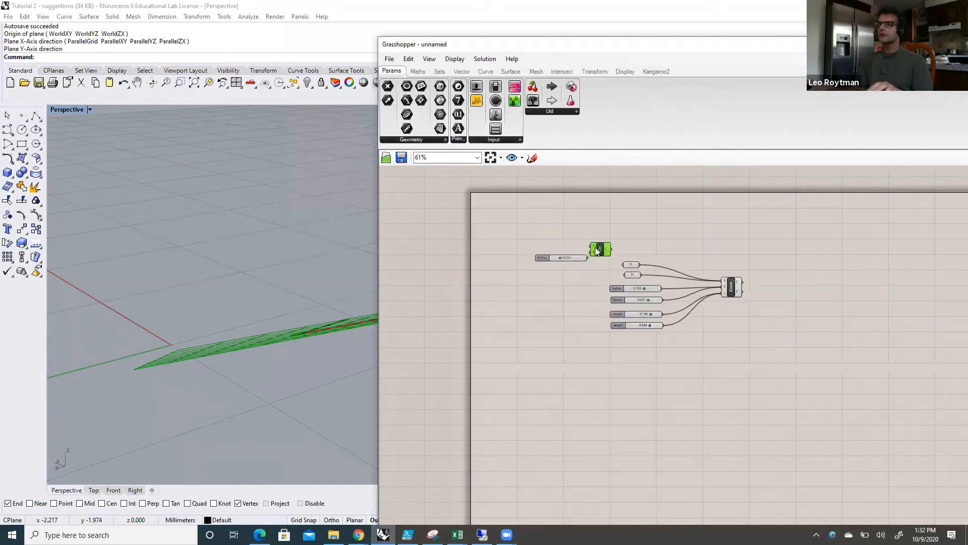
pyautogui.scroll(2, 602, 217)
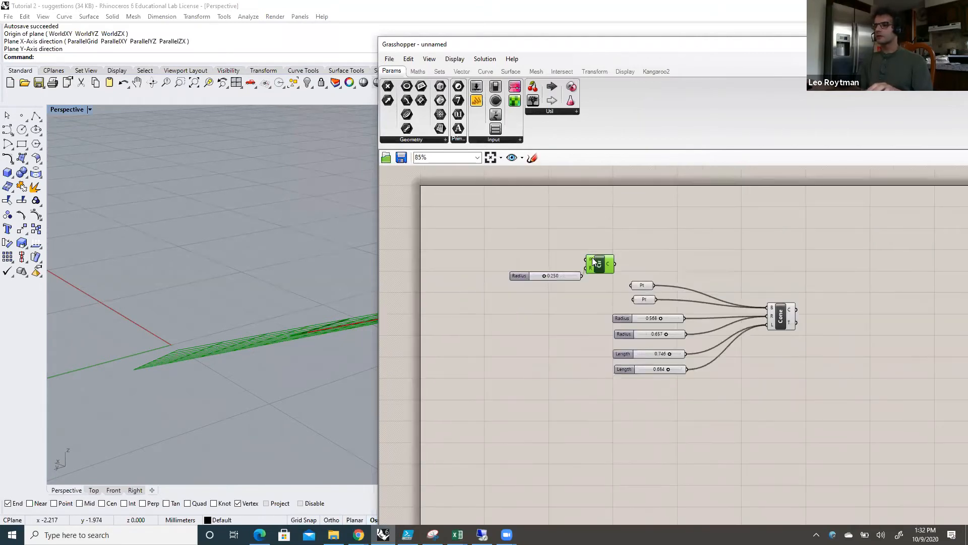
pyautogui.scroll(2, 597, 226)
pyautogui.rightClick(589, 272)
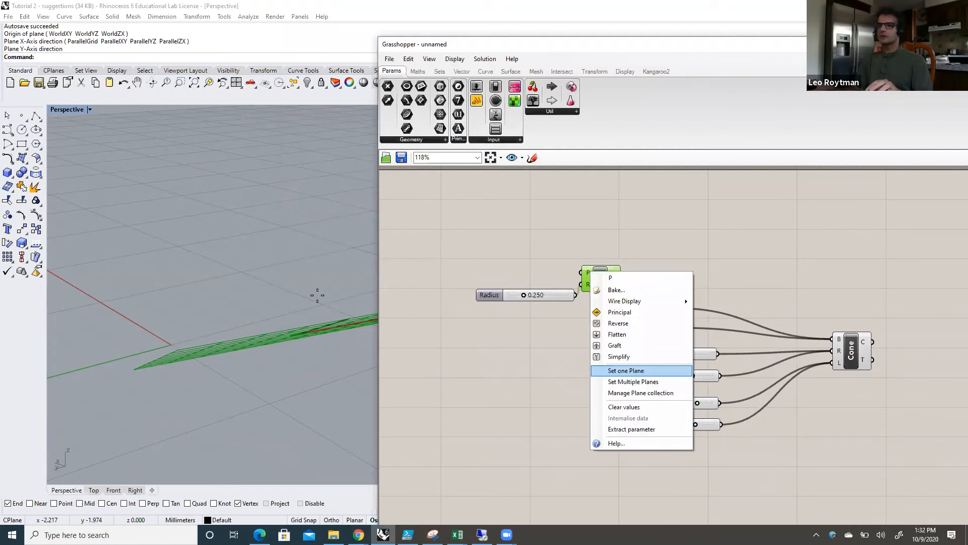
pyautogui.click(626, 370)
pyautogui.click(318, 298)
pyautogui.click(333, 287)
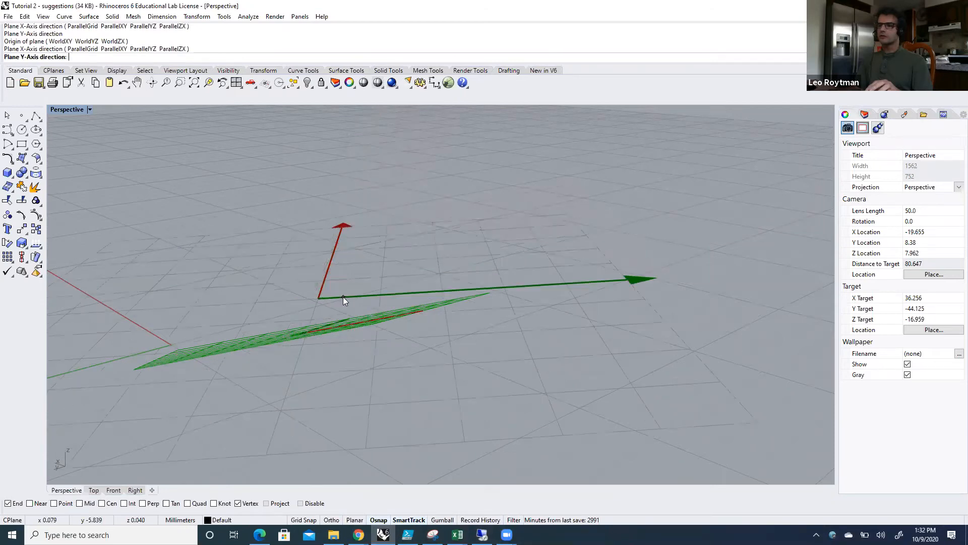
pyautogui.click(343, 297)
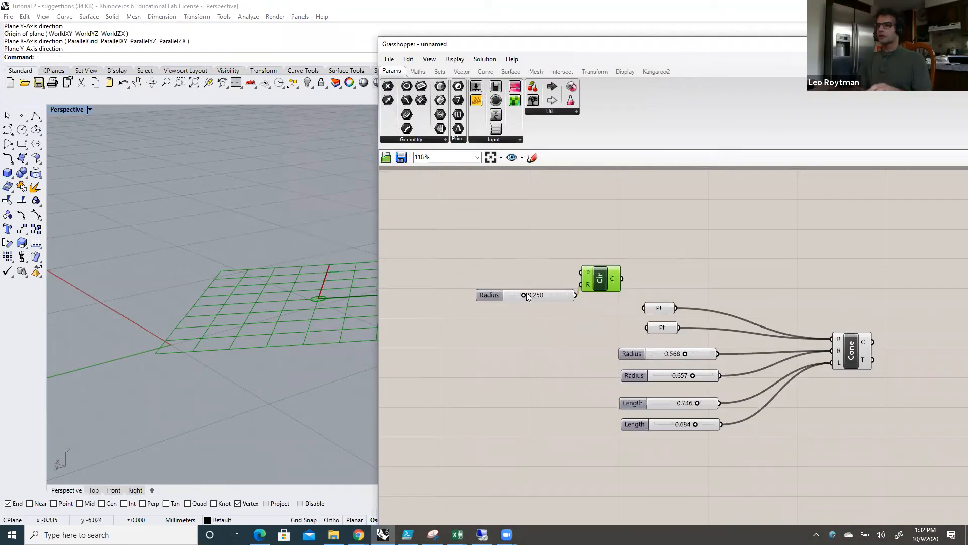
# Step: Set the Circle's Radius slider to 0.811 and space the slider and the Circle component farther apart
pyautogui.moveTo(550, 295); pyautogui.dragTo(607, 267)
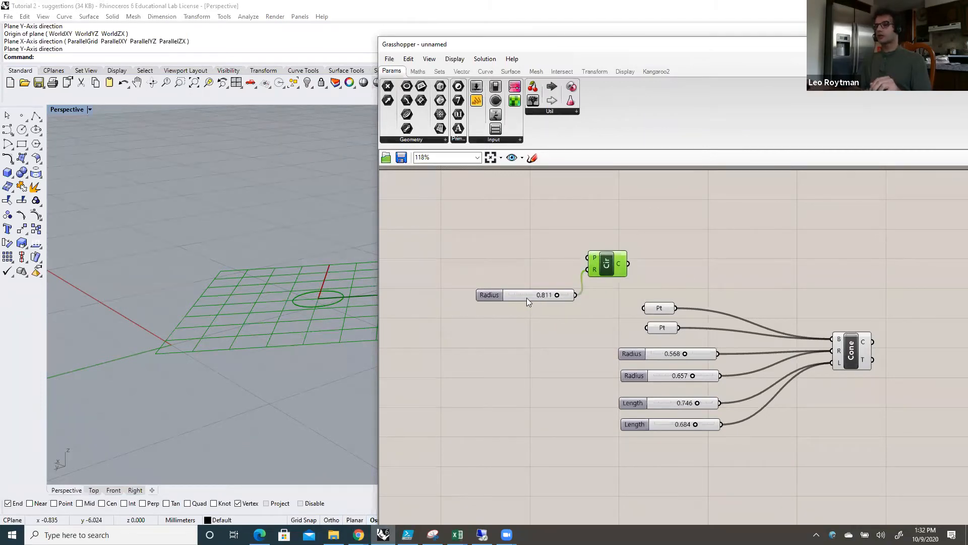
pyautogui.moveTo(521, 294); pyautogui.dragTo(503, 285)
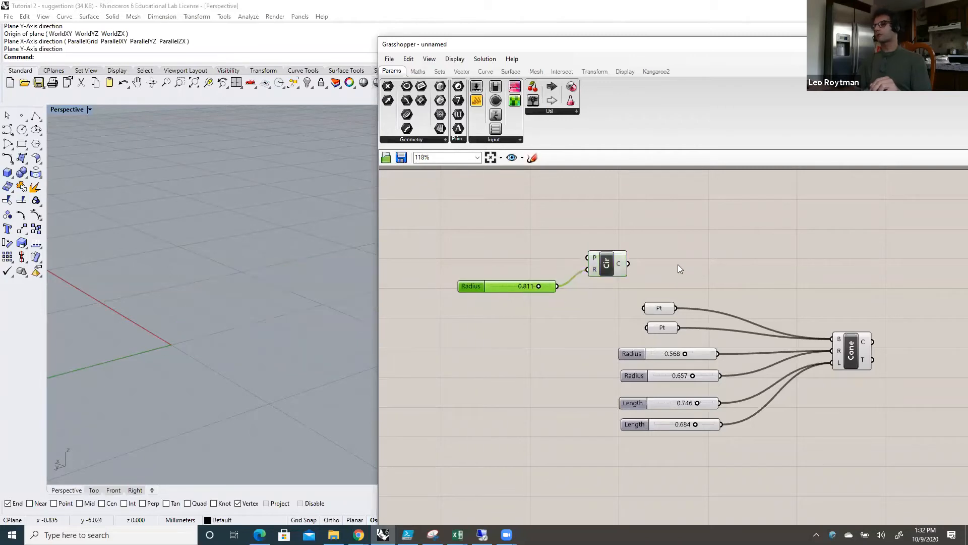
pyautogui.rightClick(678, 264)
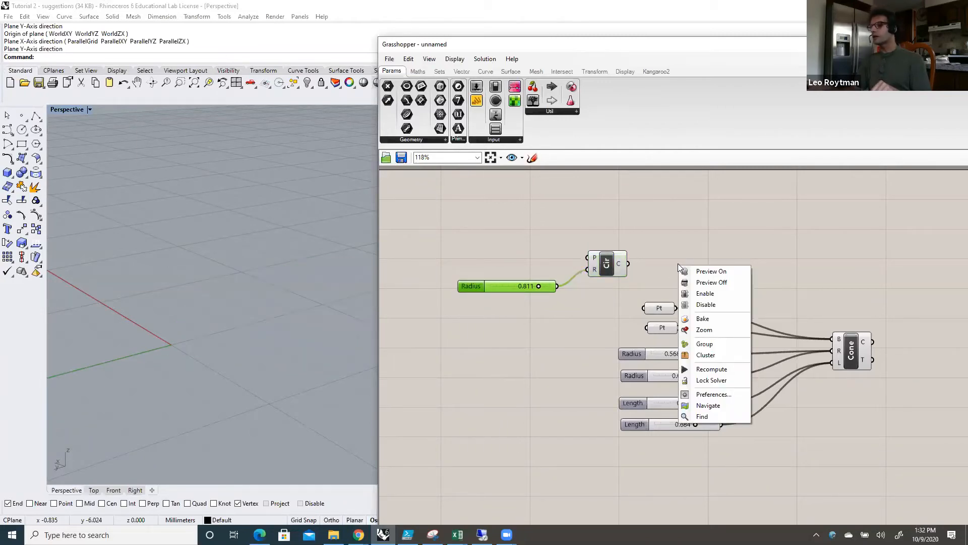
pyautogui.click(662, 259)
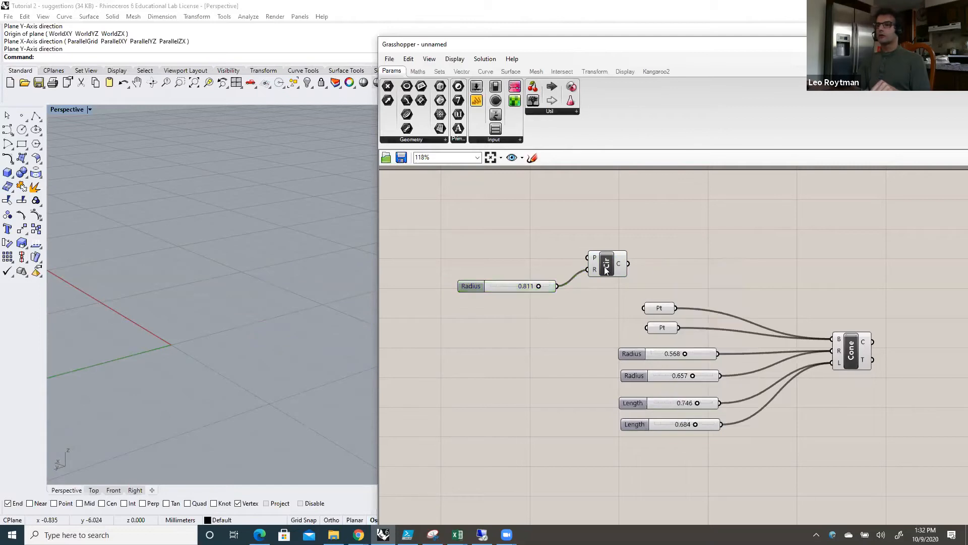
pyautogui.click(603, 265)
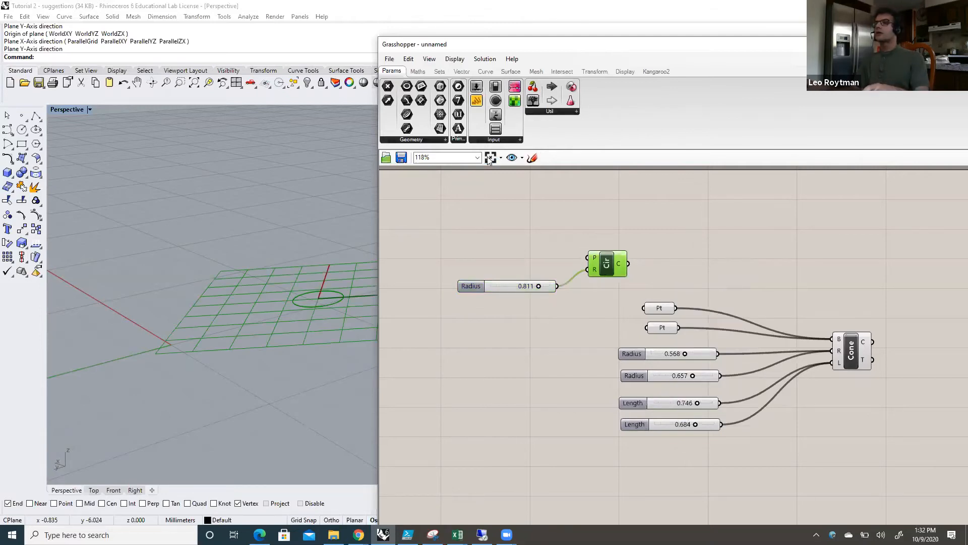
# Step: Add a Divide Curve component beside the Circle and connect the Circle's C output to its C input
pyautogui.doubleClick(671, 269)
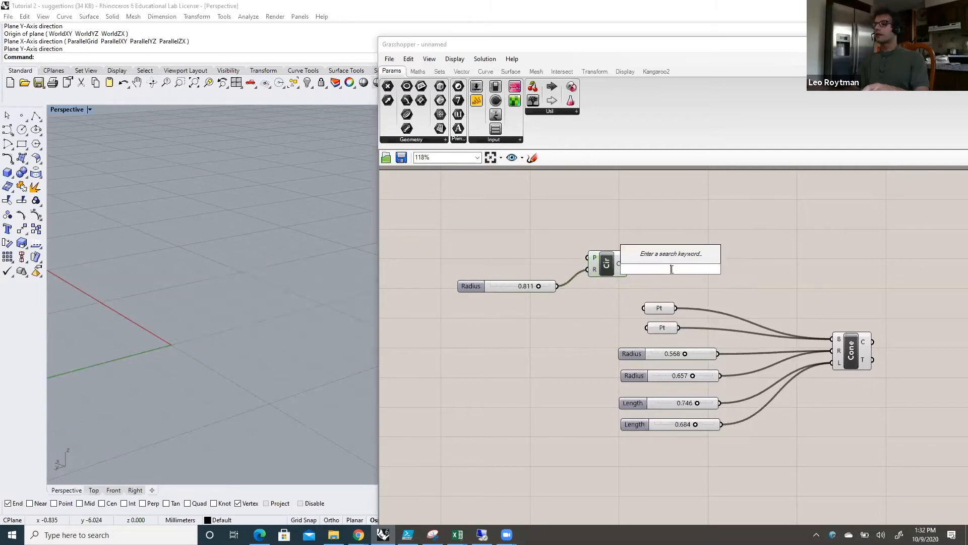
pyautogui.write('divi')
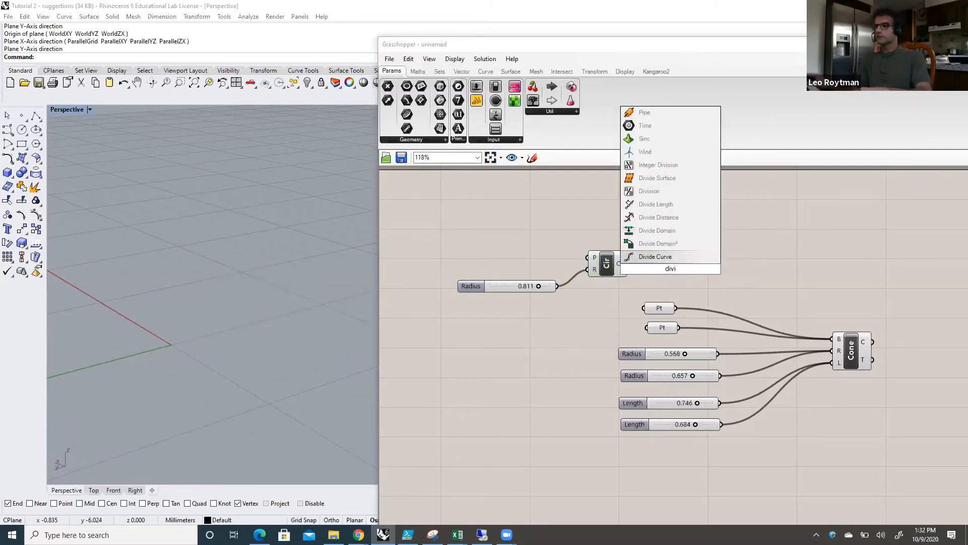
pyautogui.click(676, 256)
pyautogui.moveTo(665, 274); pyautogui.dragTo(702, 257)
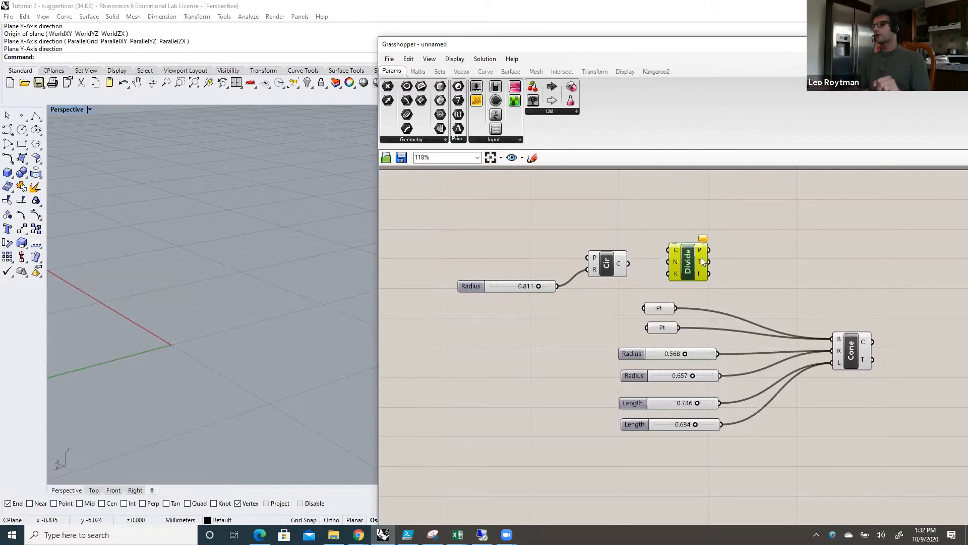
pyautogui.moveTo(606, 262); pyautogui.dragTo(678, 241)
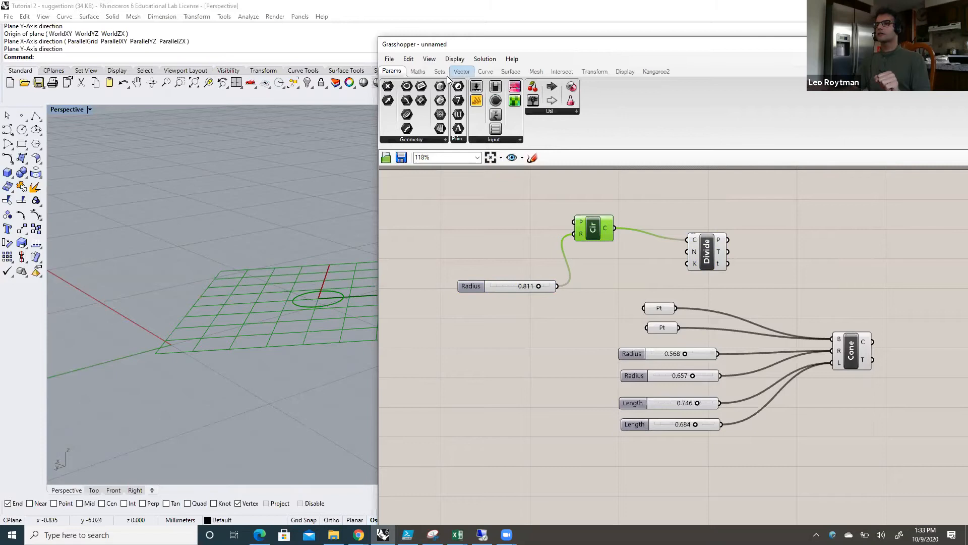
# Step: Add a number slider below the Circle component, move the Radius slider up beside it, and set the new slider to 0 decimal digits
pyautogui.moveTo(478, 86); pyautogui.dragTo(605, 259)
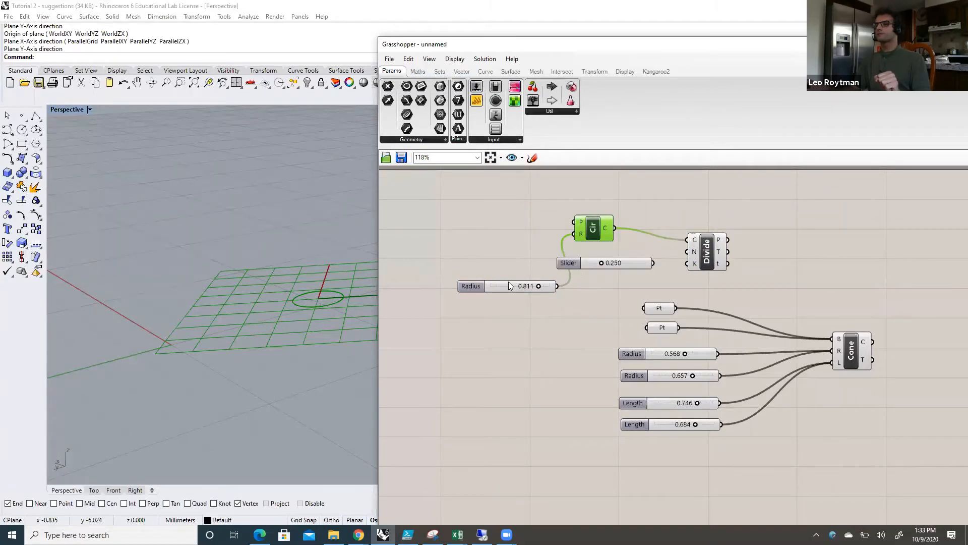
pyautogui.moveTo(471, 286); pyautogui.dragTo(420, 212)
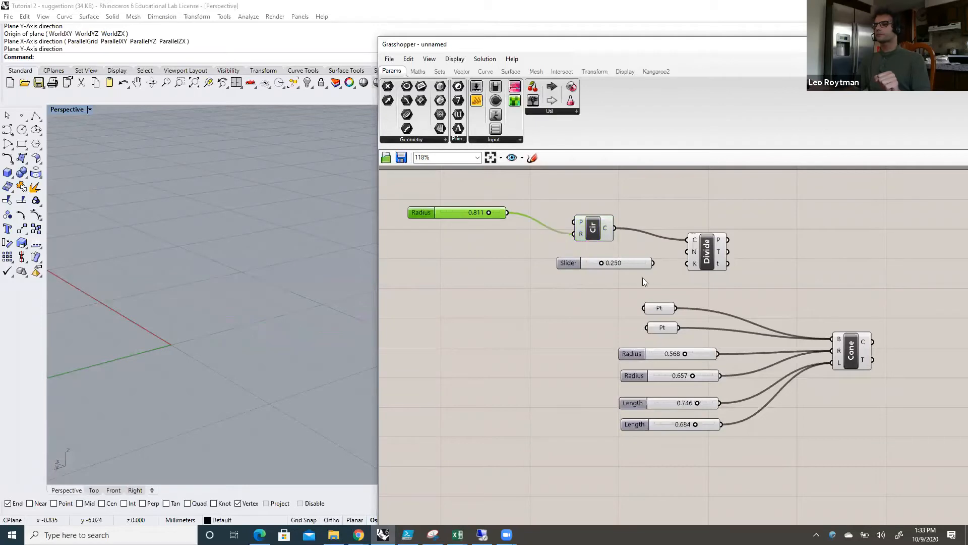
pyautogui.rightClick(622, 264)
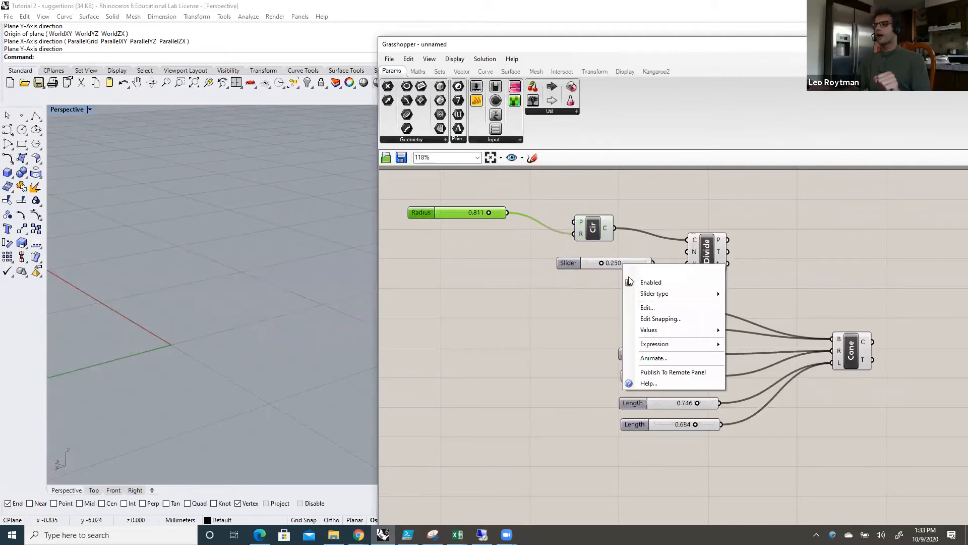
pyautogui.click(656, 306)
pyautogui.moveTo(663, 294); pyautogui.dragTo(628, 292)
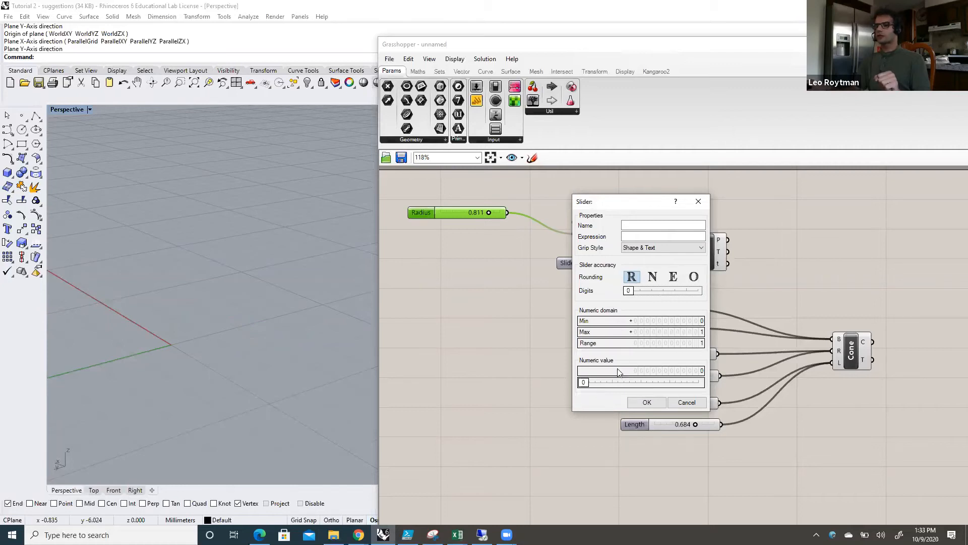
# Step: Set the new slider's numeric domain to a minimum of 2 and a maximum of 15
pyautogui.doubleClick(699, 323)
pyautogui.write('2')
pyautogui.press('Return')
pyautogui.doubleClick(677, 333)
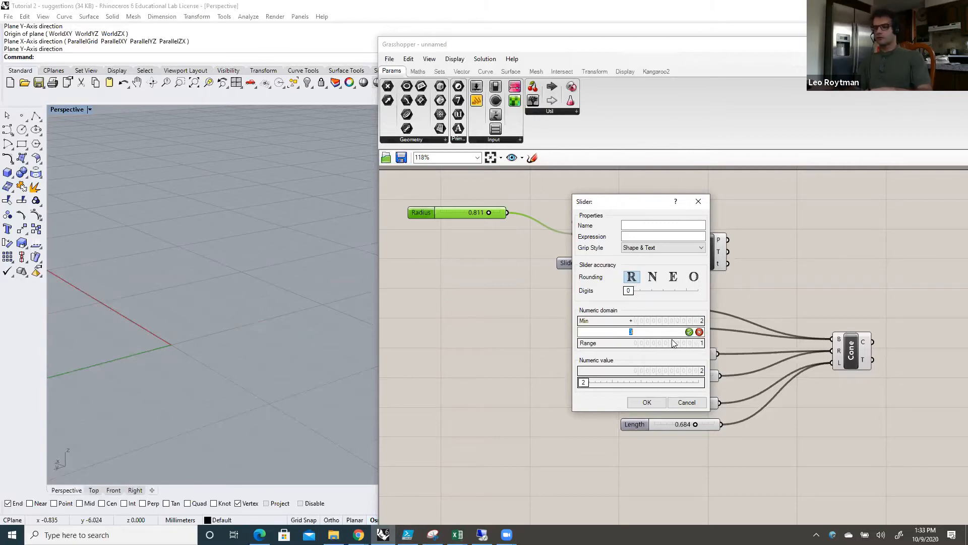
pyautogui.write('15')
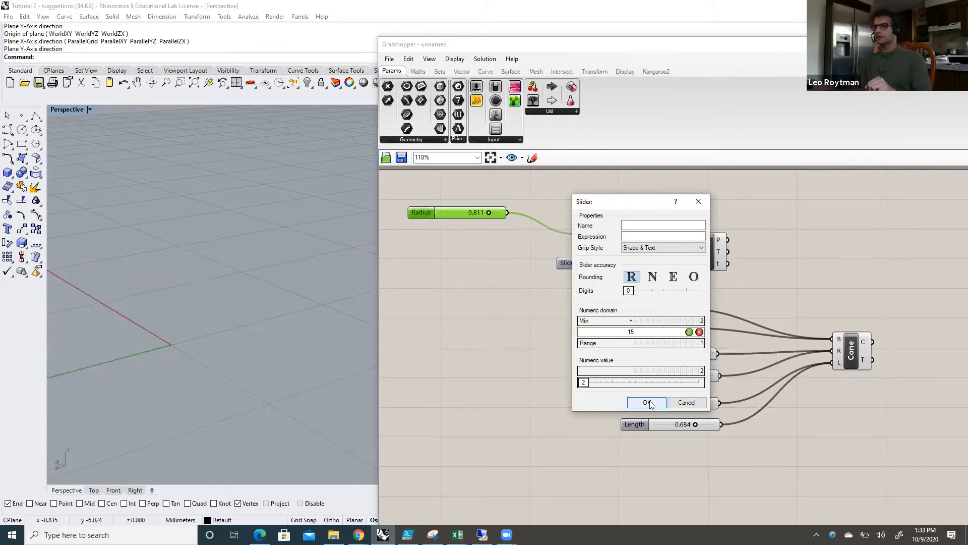
pyautogui.click(647, 402)
# Step: Connect the new slider to Divide Curve's N input and set the count to 9 while previewing the division points
pyautogui.moveTo(652, 262); pyautogui.dragTo(687, 251)
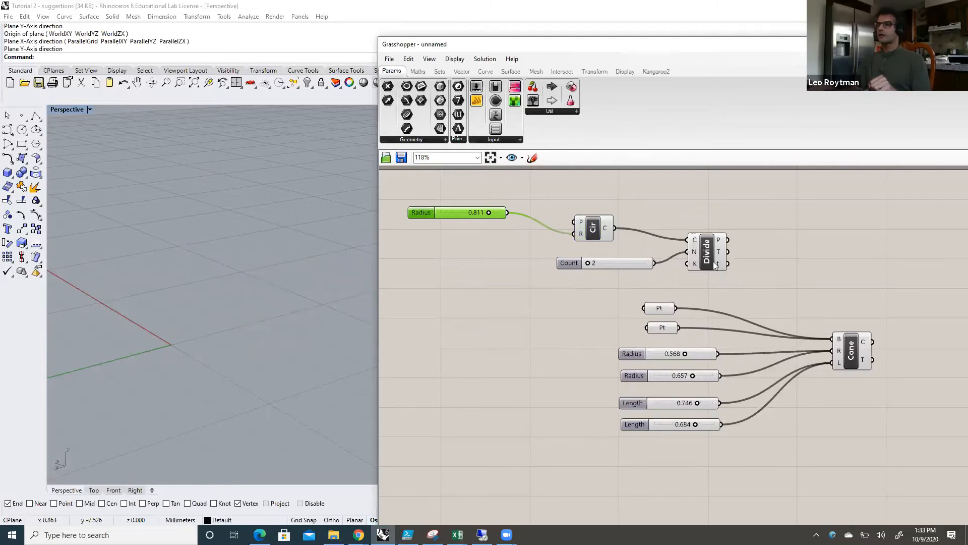
pyautogui.click(707, 252)
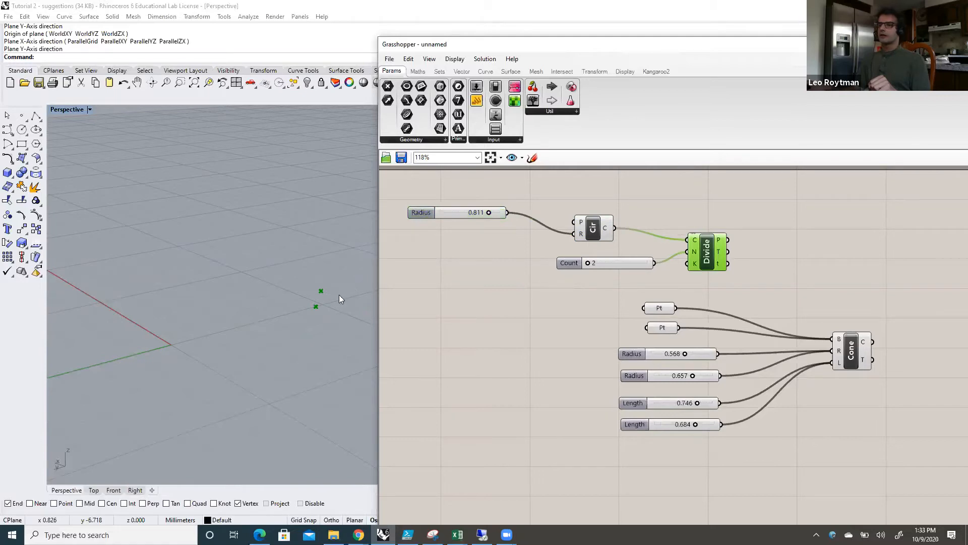
pyautogui.moveTo(609, 261); pyautogui.dragTo(617, 261)
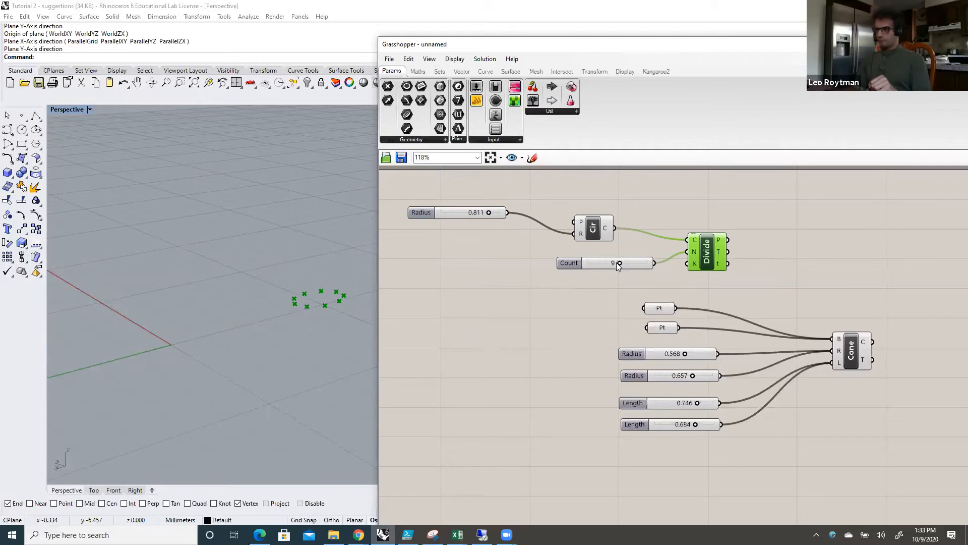
# Step: Replace the Cone's base points with Divide Curve's P output and set the Count slider to 12
pyautogui.moveTo(729, 242); pyautogui.dragTo(825, 336)
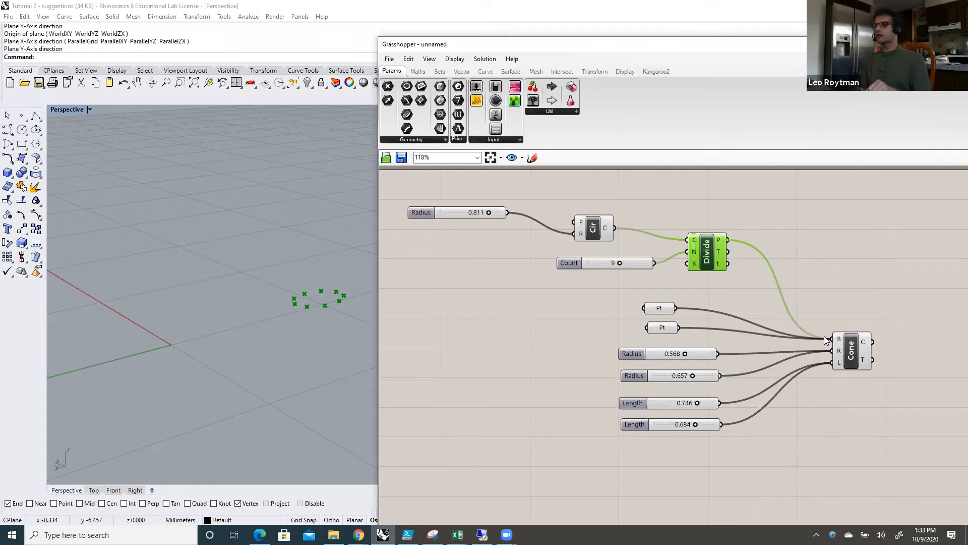
pyautogui.click(849, 357)
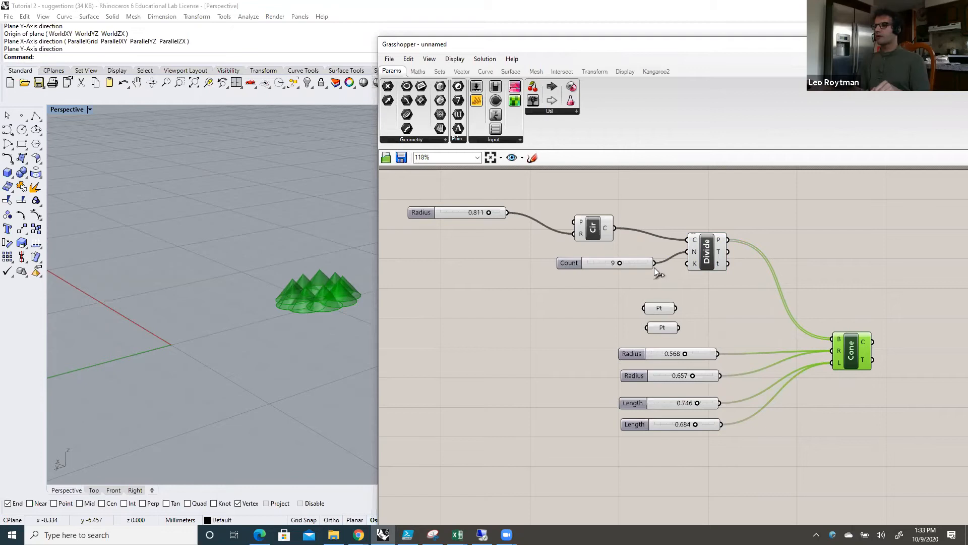
pyautogui.moveTo(623, 263); pyautogui.dragTo(633, 263)
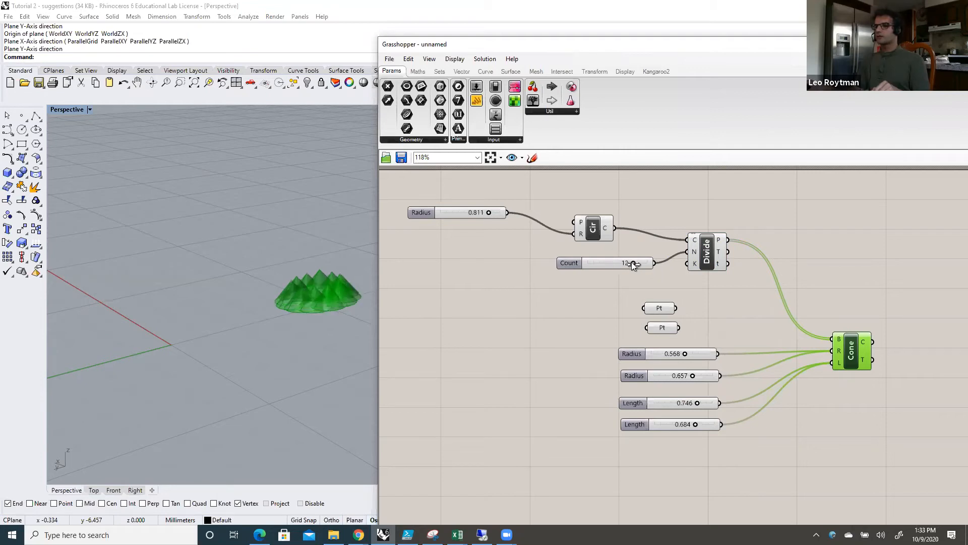
# Step: Raise the circle's Radius slider maximum to 10 and set its value to 5.401
pyautogui.rightClick(437, 212)
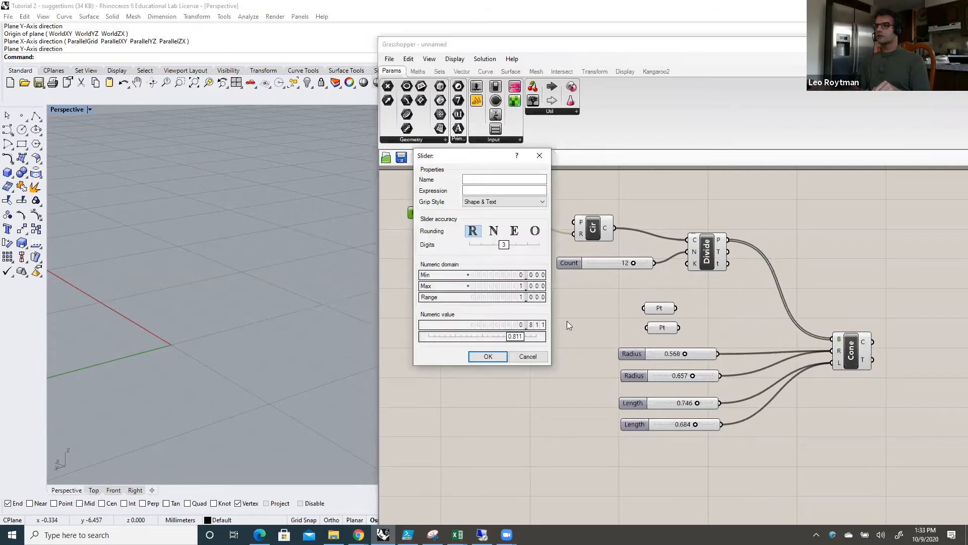
pyautogui.doubleClick(514, 286)
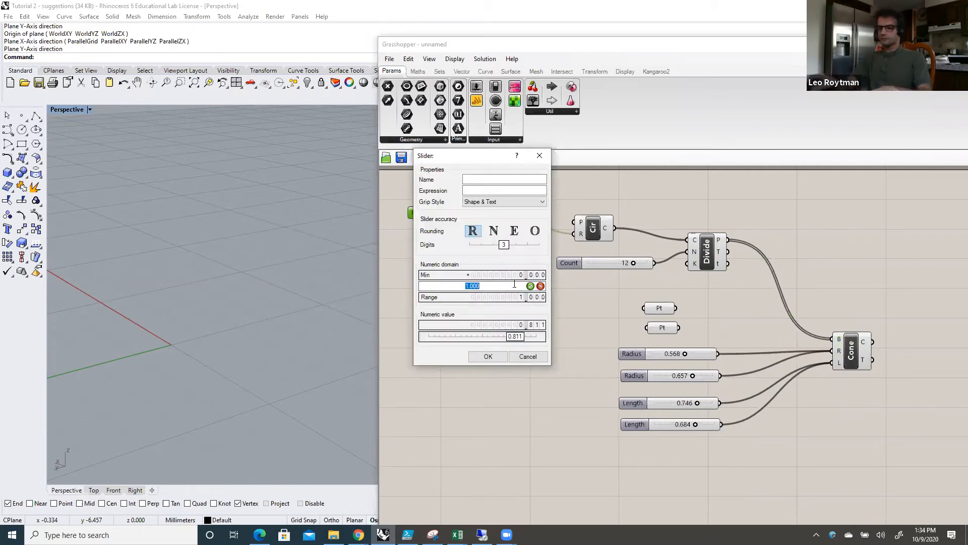
pyautogui.write('10')
pyautogui.press('Return')
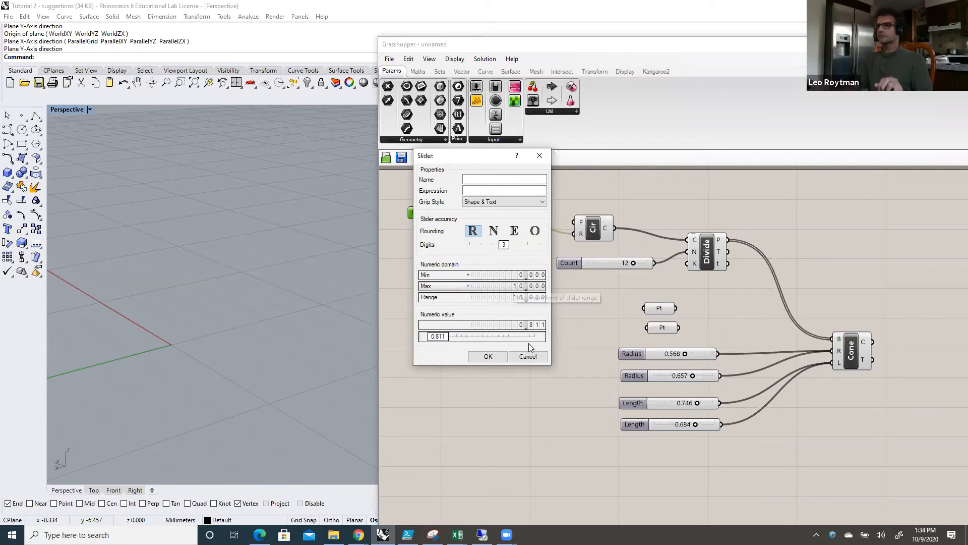
pyautogui.click(492, 357)
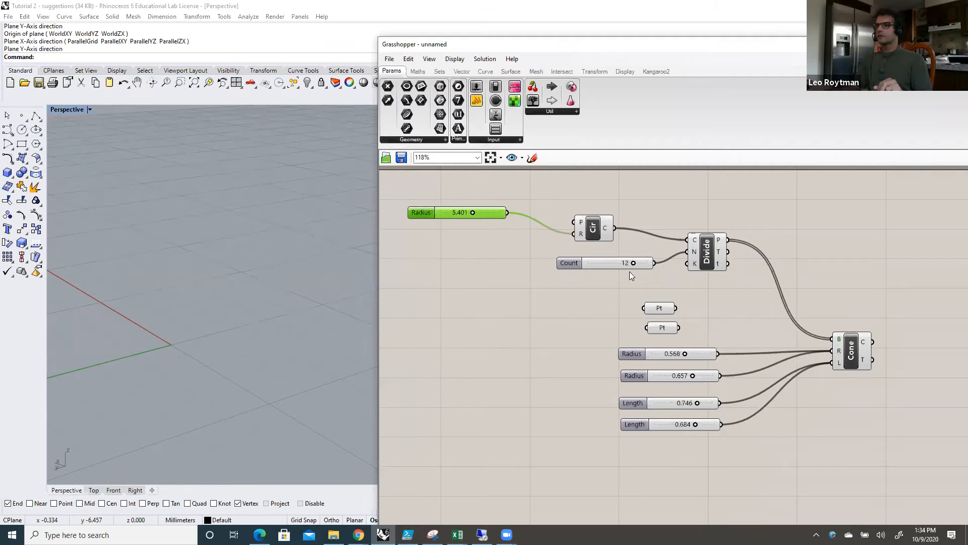
# Step: Preview the cones by selecting the Cone component and shift the Grasshopper window to uncover the whole ring in the viewport
pyautogui.click(851, 348)
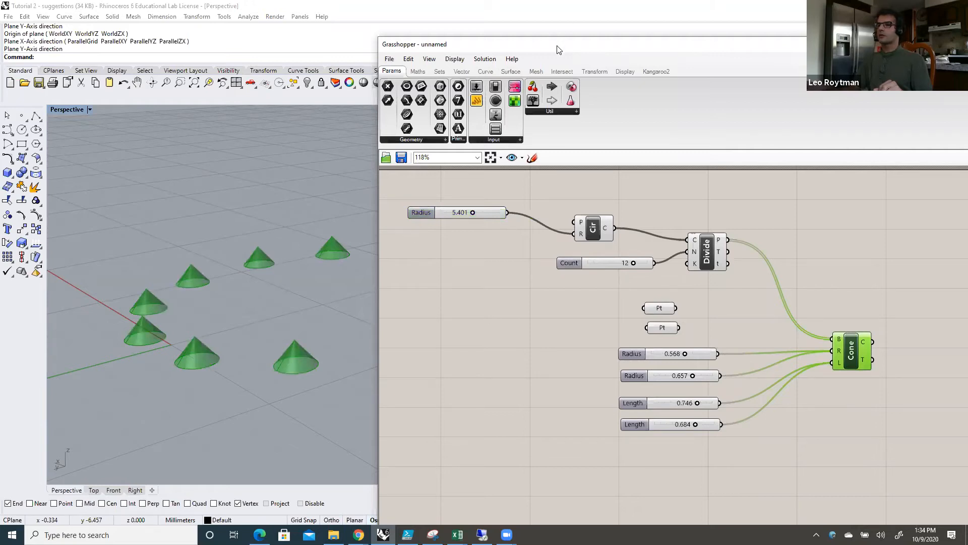
pyautogui.moveTo(558, 50); pyautogui.dragTo(663, 41)
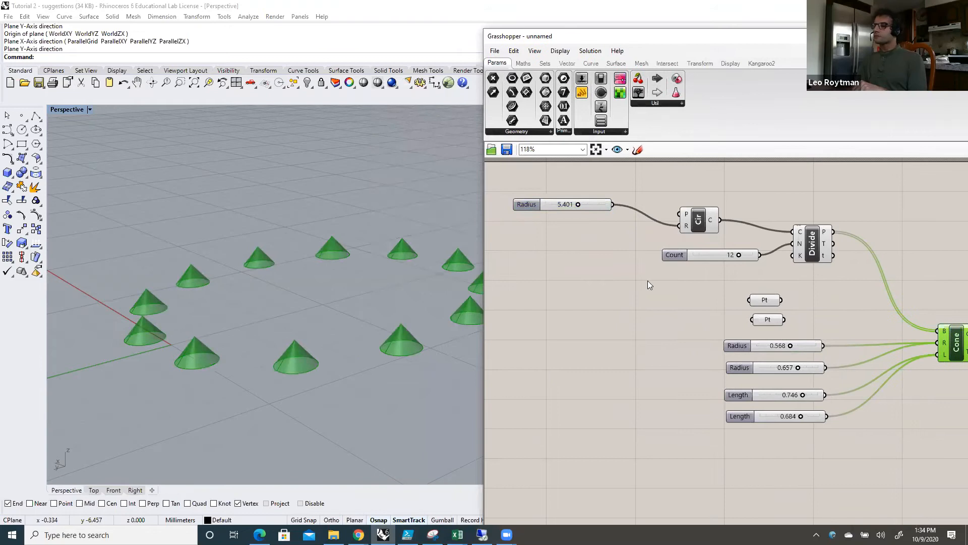
pyautogui.scroll(-1, 606, 284)
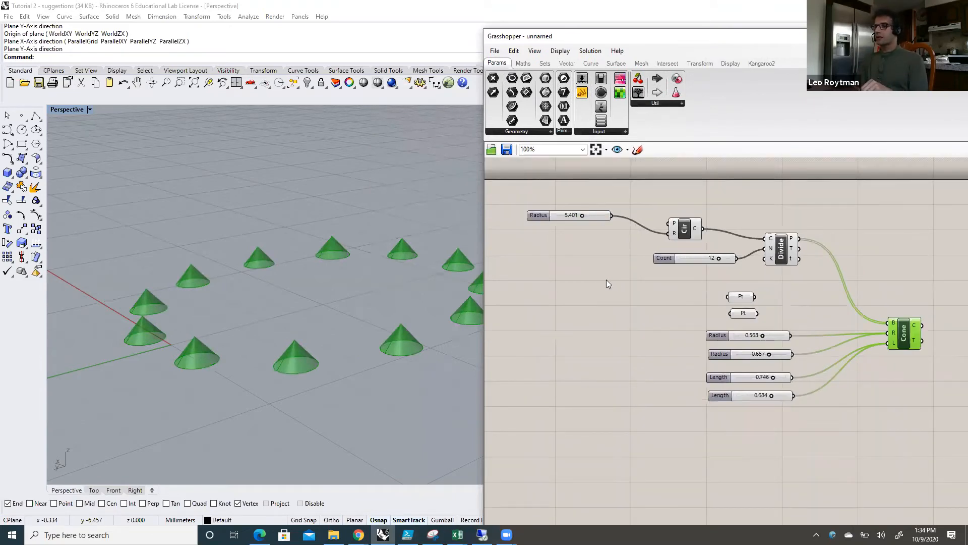
pyautogui.scroll(-2, 606, 279)
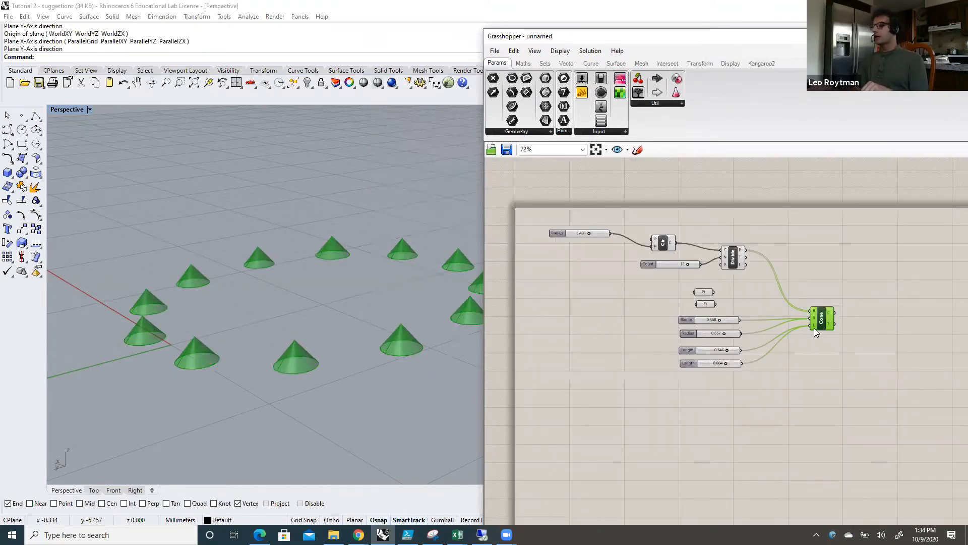
pyautogui.scroll(-1, 814, 327)
pyautogui.scroll(2, 826, 377)
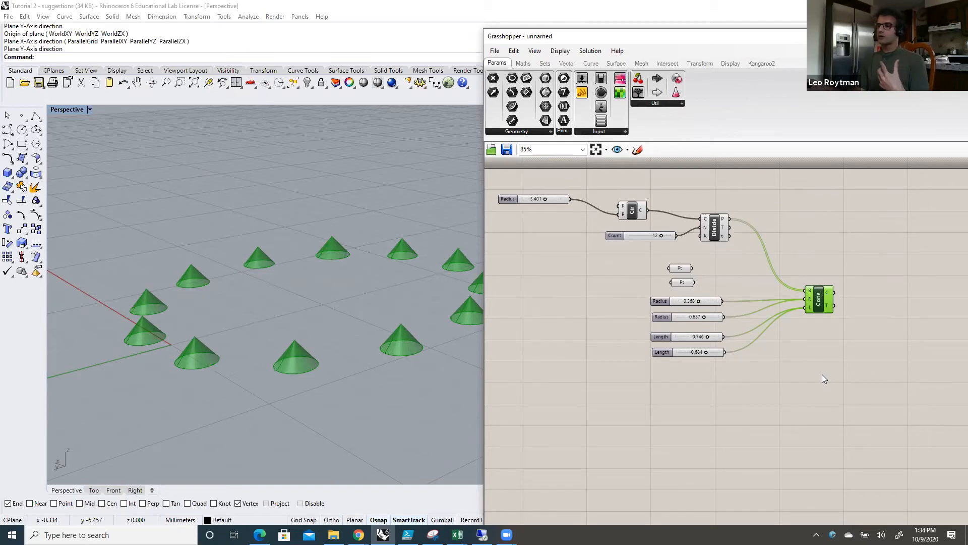
# Step: Move the Count slider down to the left of the cone Radius sliders and the Cone component farther right
pyautogui.moveTo(818, 303); pyautogui.dragTo(814, 297)
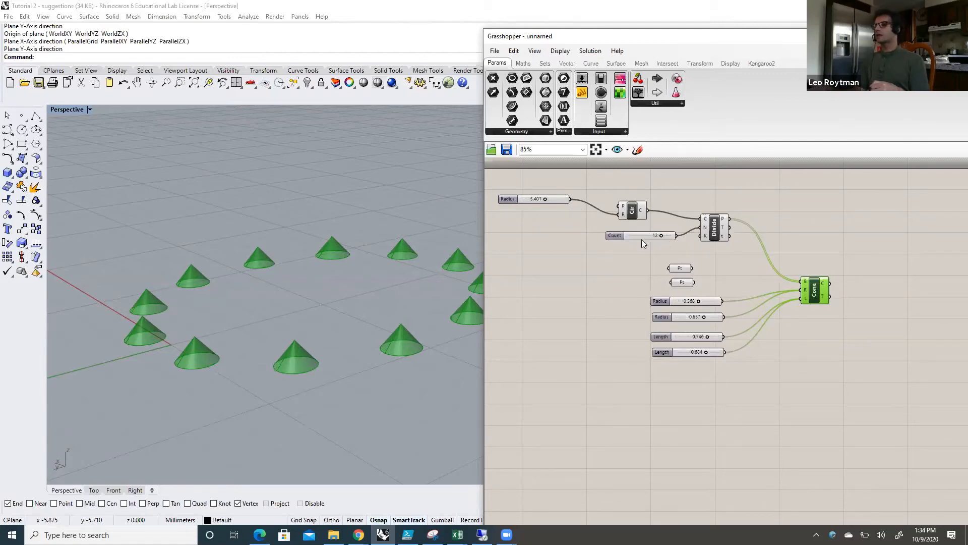
pyautogui.moveTo(641, 239); pyautogui.dragTo(547, 318)
pyautogui.click(813, 285)
pyautogui.moveTo(823, 292); pyautogui.dragTo(854, 291)
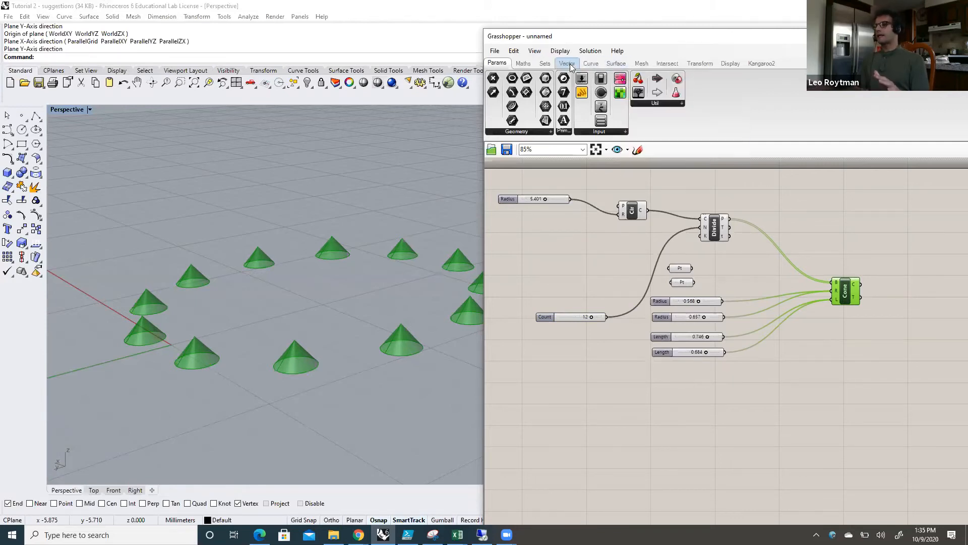
# Step: Look through the Maths, Params and Sets component categories and examine the available Sequence components
pyautogui.click(528, 66)
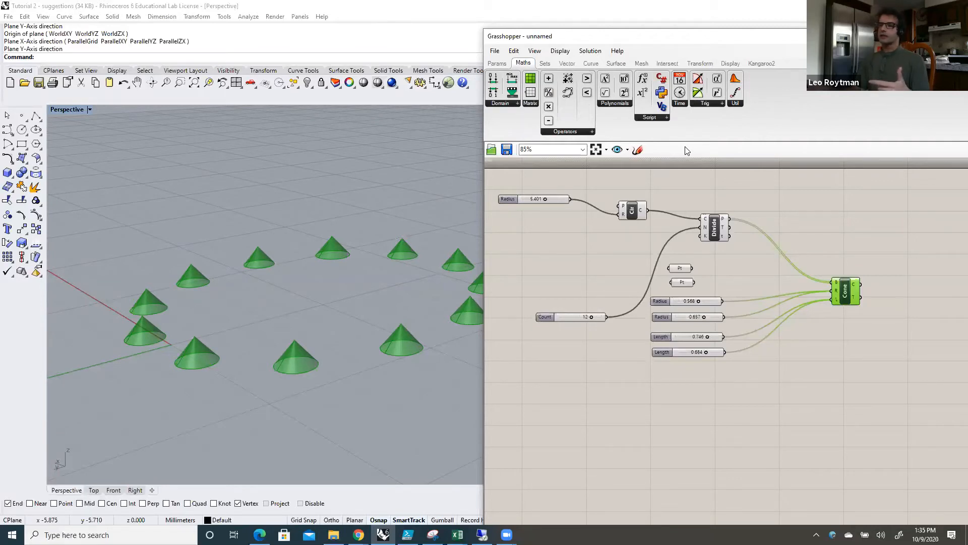
pyautogui.click(545, 65)
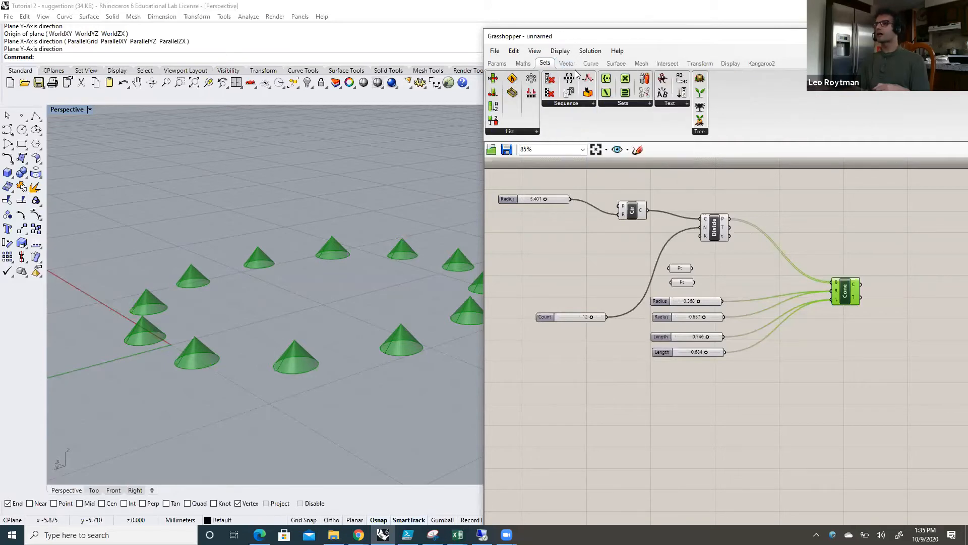
pyautogui.click(525, 64)
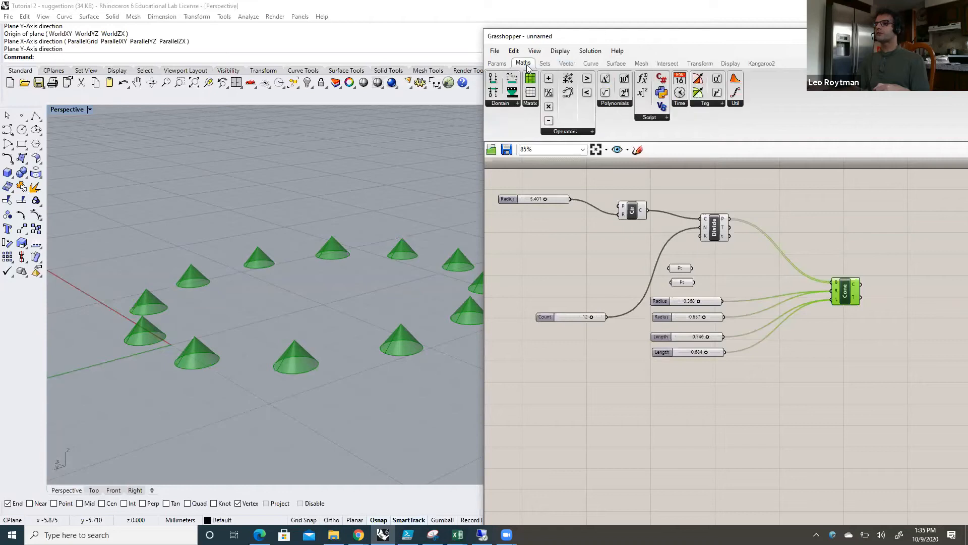
pyautogui.click(665, 118)
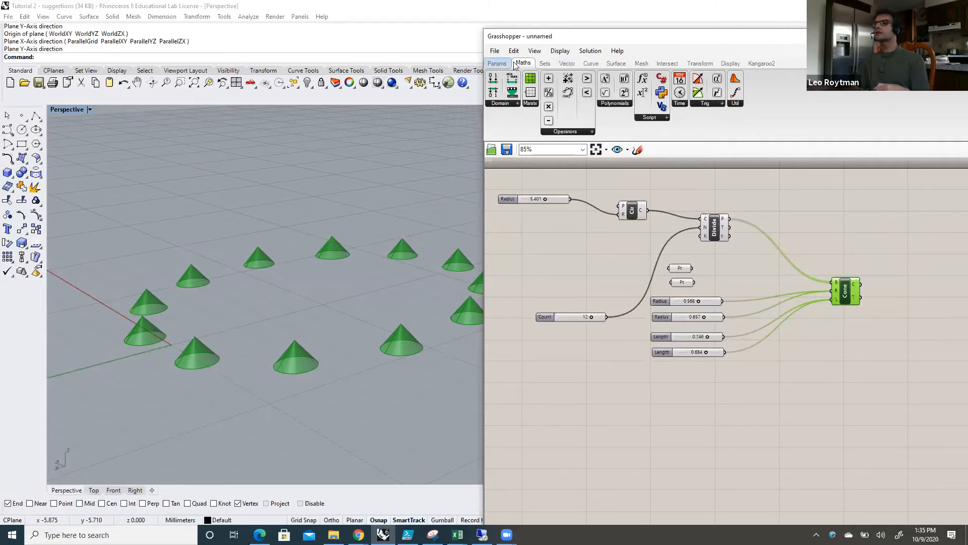
pyautogui.click(497, 63)
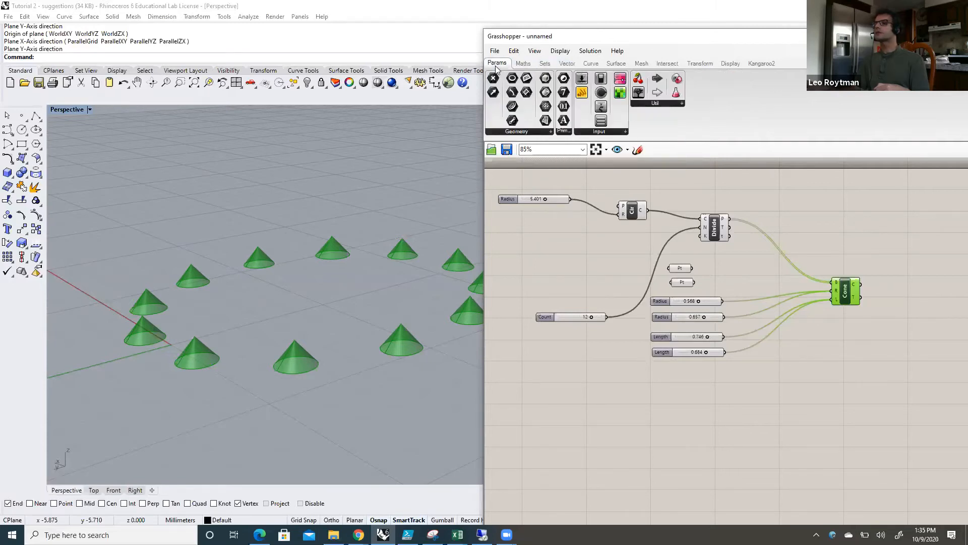
pyautogui.click(550, 64)
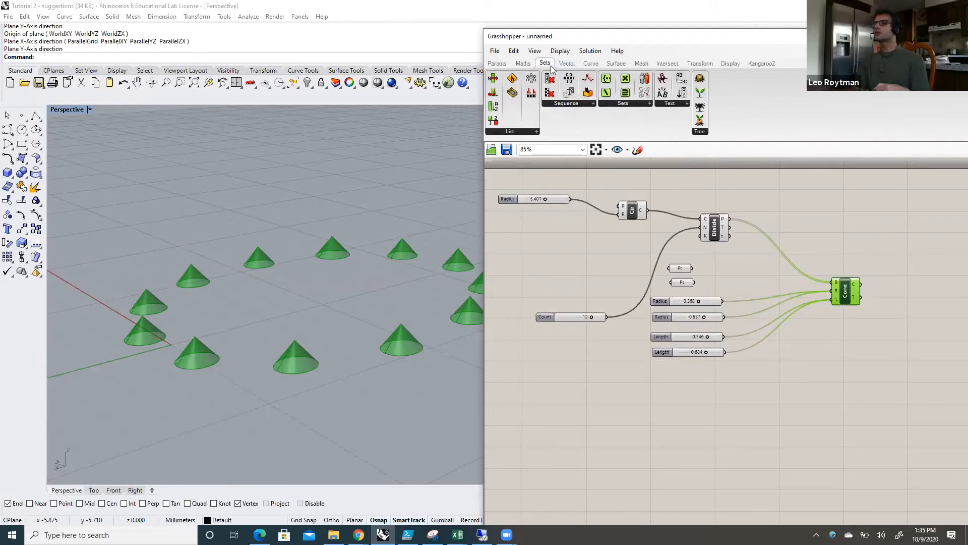
pyautogui.click(593, 104)
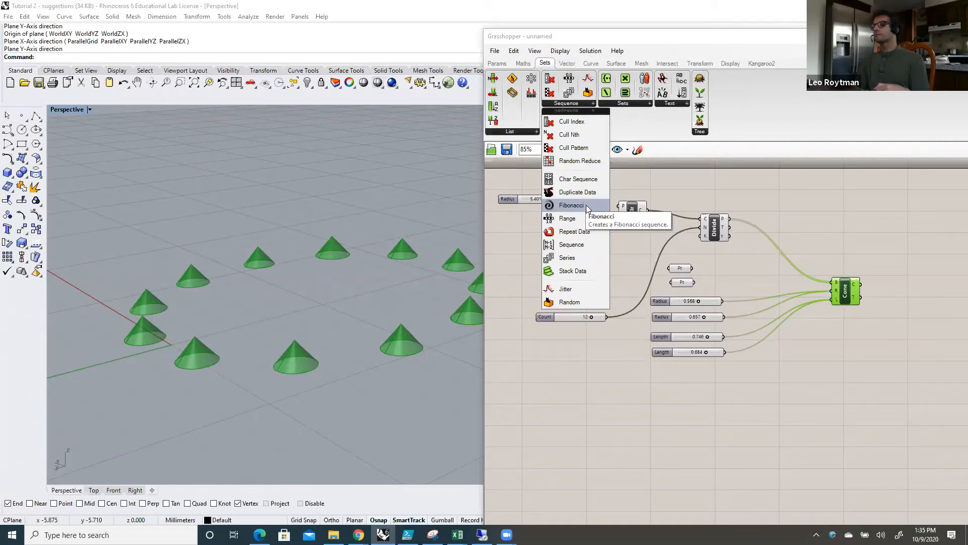
pyautogui.click(699, 389)
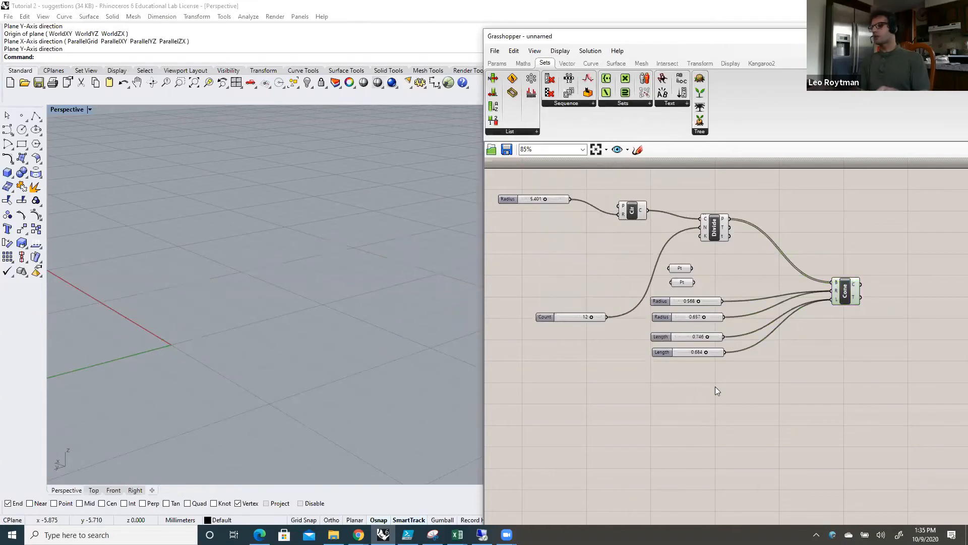
# Step: Move the two Length sliders below the Count slider and disconnect both from the Cone's L input
pyautogui.moveTo(677, 352); pyautogui.dragTo(569, 384)
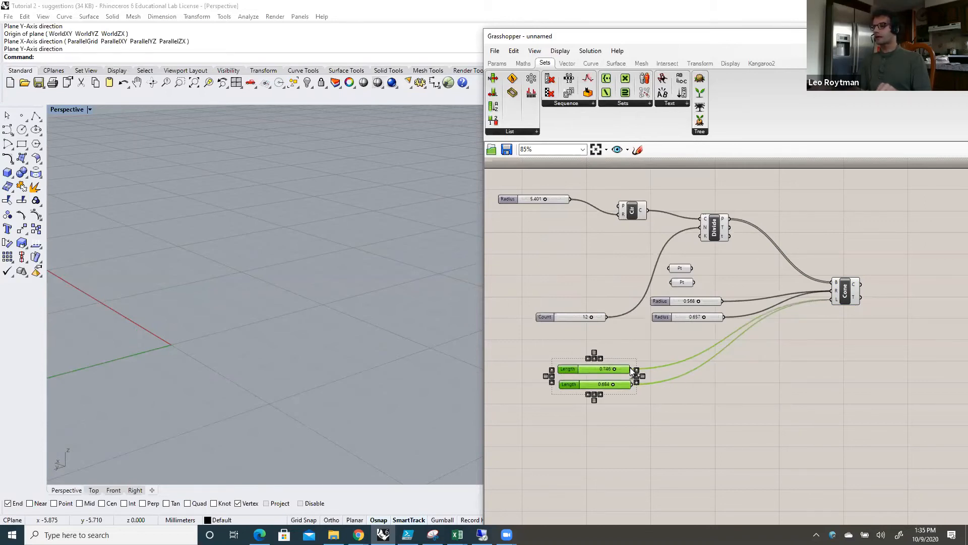
pyautogui.moveTo(704, 351); pyautogui.dragTo(830, 300)
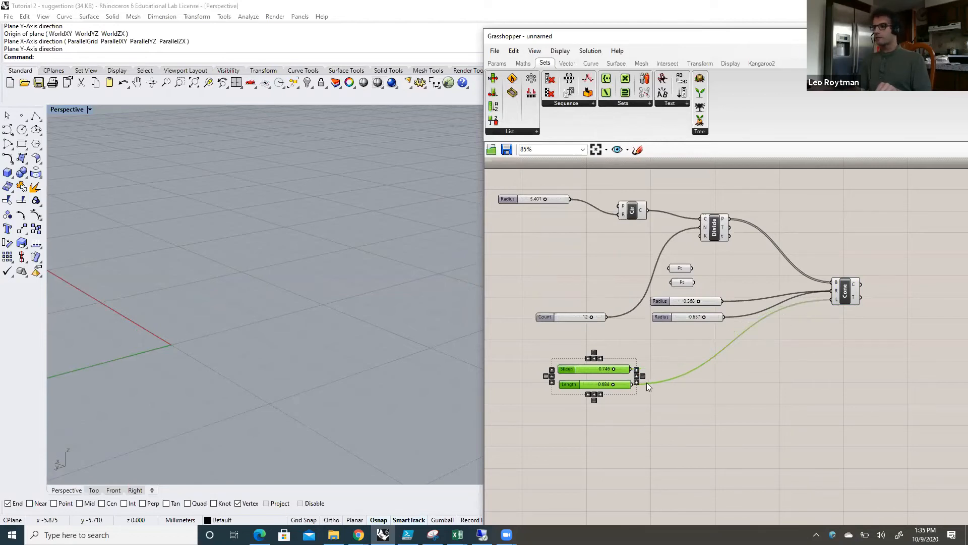
pyautogui.keyDown('ctrl'); pyautogui.moveTo(634, 386); pyautogui.dragTo(831, 300); pyautogui.keyUp('ctrl')
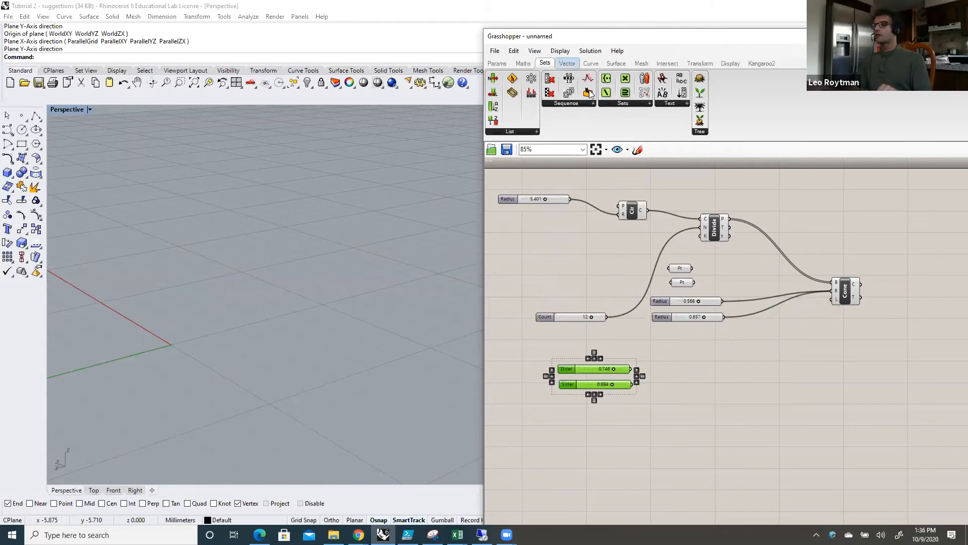
# Step: Add a Repeat Data component beside the two disconnected length sliders and wire both sliders into its Data input
pyautogui.click(594, 103)
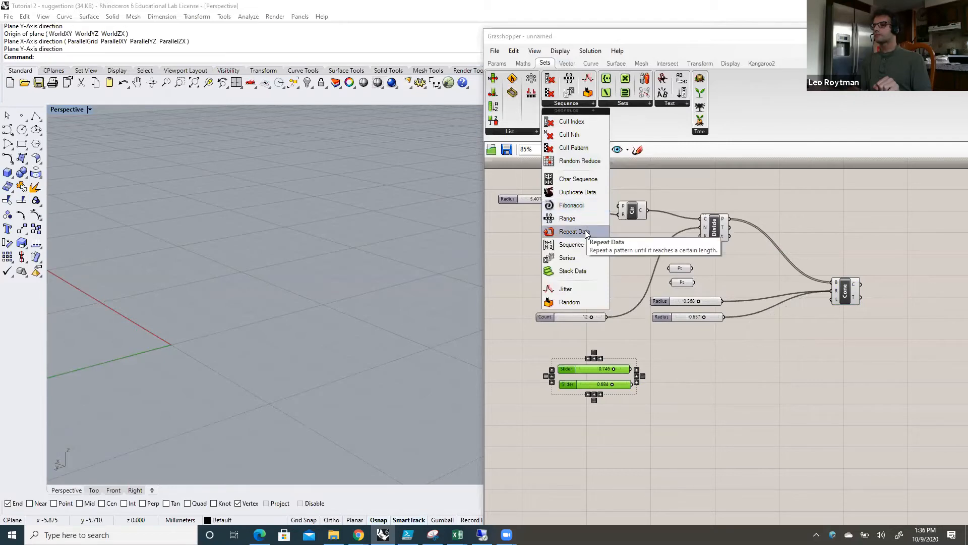
pyautogui.moveTo(585, 234); pyautogui.dragTo(668, 316)
pyautogui.moveTo(711, 371); pyautogui.dragTo(711, 372)
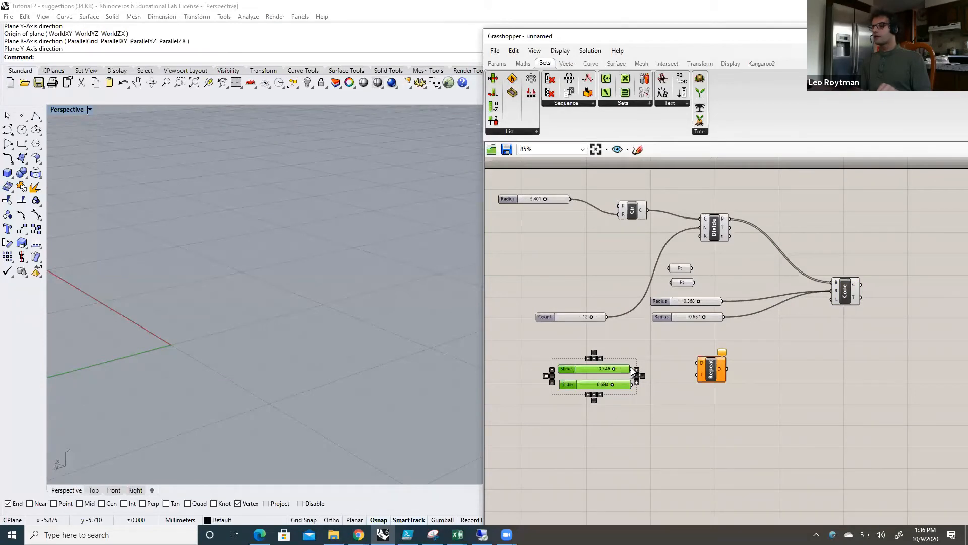
pyautogui.moveTo(688, 358); pyautogui.dragTo(698, 363)
pyautogui.moveTo(636, 385); pyautogui.dragTo(713, 355)
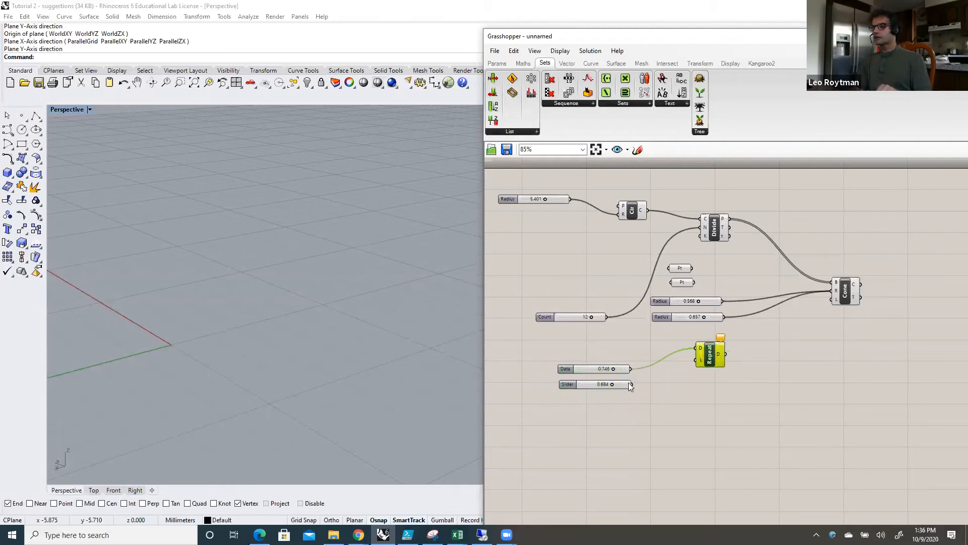
pyautogui.moveTo(631, 383); pyautogui.dragTo(694, 351)
# Step: Wire the count slider into Repeat Data's Length input and the repeated data output into the Cone's L input
pyautogui.moveTo(699, 352)
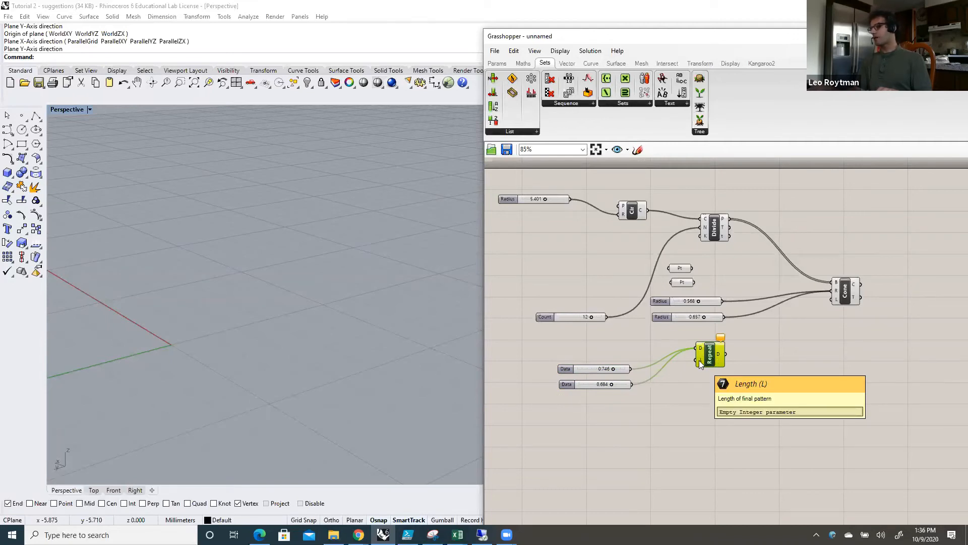
pyautogui.moveTo(607, 316); pyautogui.dragTo(687, 358)
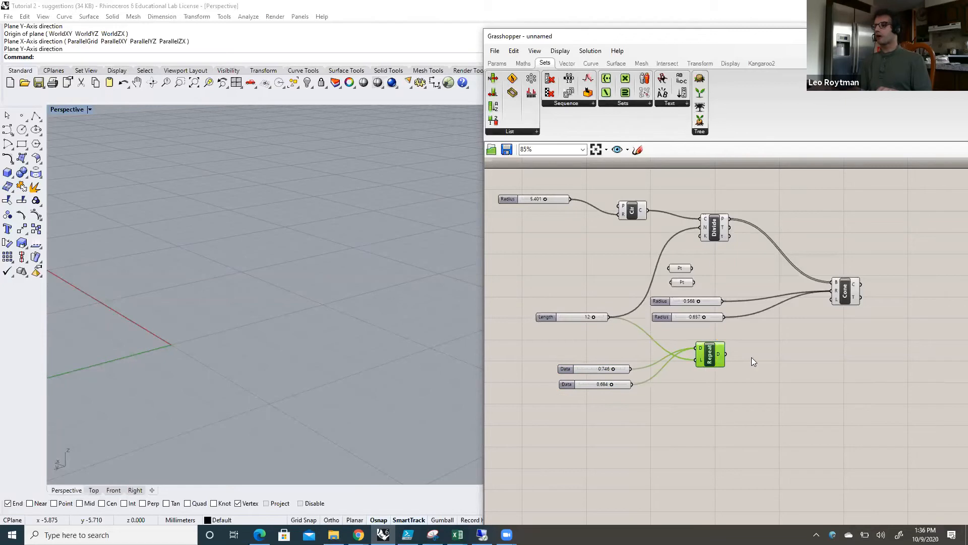
pyautogui.moveTo(726, 354); pyautogui.dragTo(827, 296)
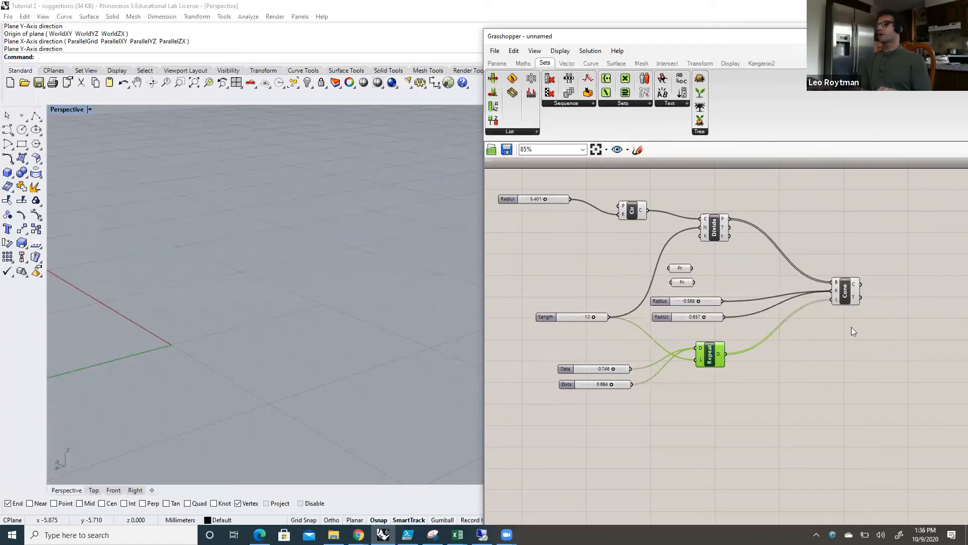
# Step: Preview the cones, shift the Grasshopper window to uncover the whole ring, and set the Data sliders to 0.354 and 0.758
pyautogui.click(846, 289)
pyautogui.moveTo(724, 39); pyautogui.dragTo(803, 39)
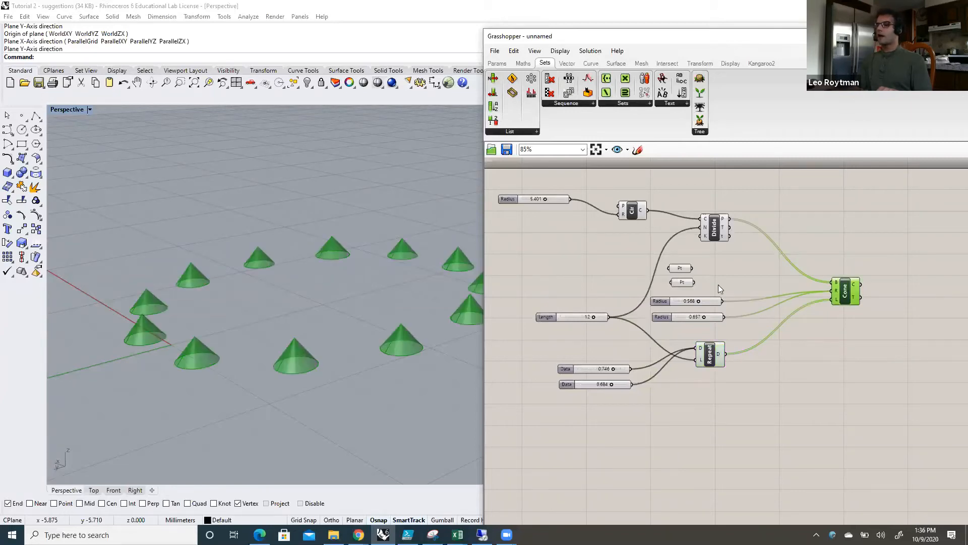
pyautogui.moveTo(691, 368)
pyautogui.mouseDown()
pyautogui.moveTo(666, 364)
pyautogui.moveTo(694, 369)
pyautogui.moveTo(668, 364)
pyautogui.moveTo(686, 364)
pyautogui.moveTo(673, 364)
pyautogui.moveTo(669, 381)
pyautogui.moveTo(703, 382)
pyautogui.moveTo(682, 379)
pyautogui.moveTo(693, 382)
pyautogui.mouseUp()
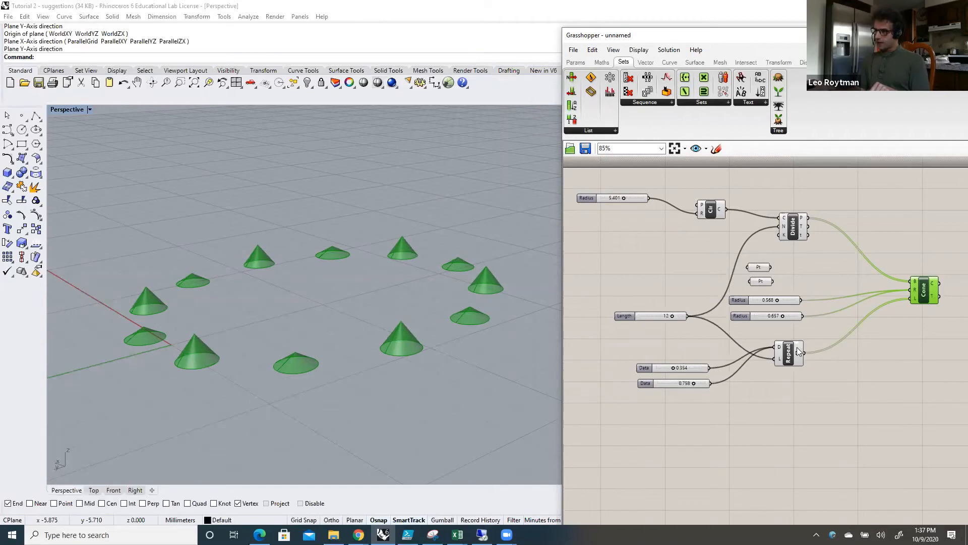
# Step: Move the Repeat Data component down level with the Data sliders and the count slider farther left
pyautogui.moveTo(794, 352); pyautogui.dragTo(792, 373)
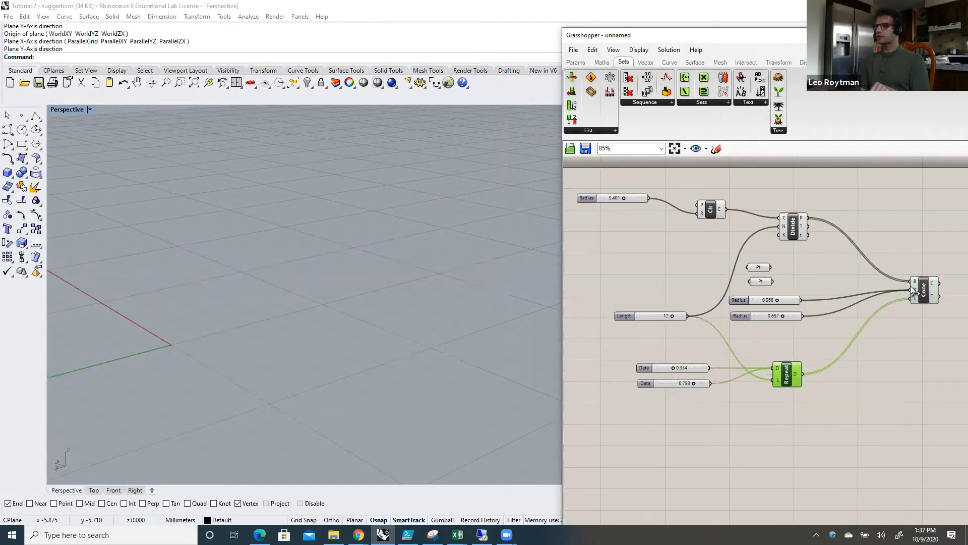
pyautogui.click(924, 289)
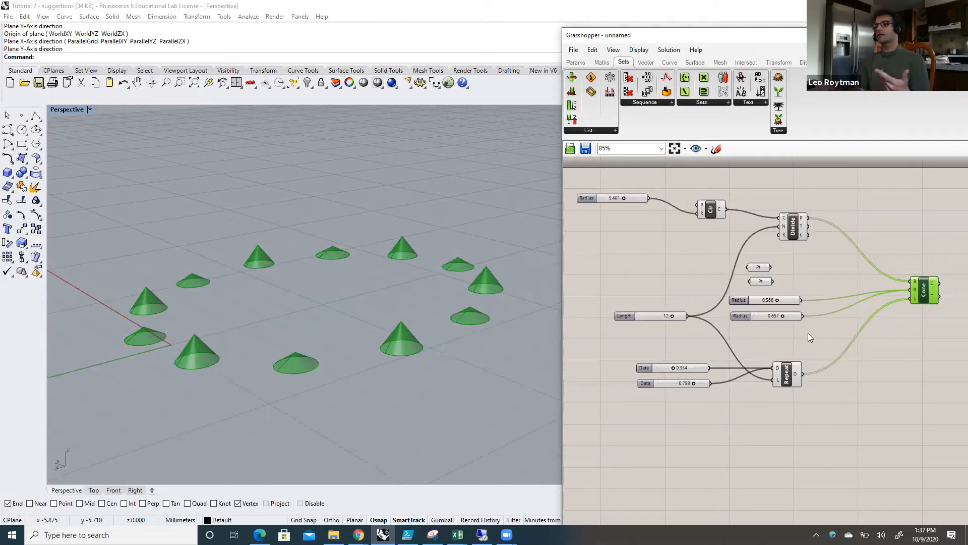
pyautogui.moveTo(652, 314); pyautogui.dragTo(610, 302)
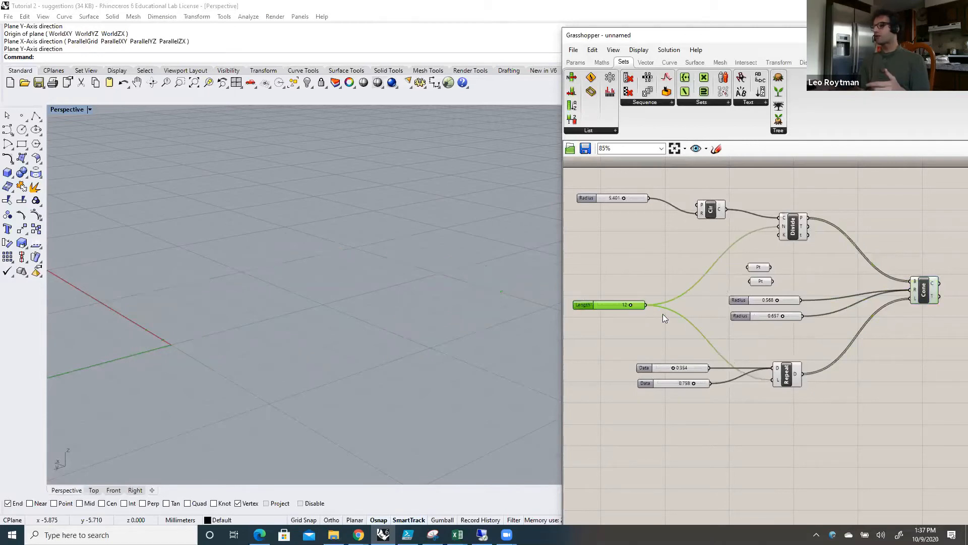
pyautogui.click(796, 330)
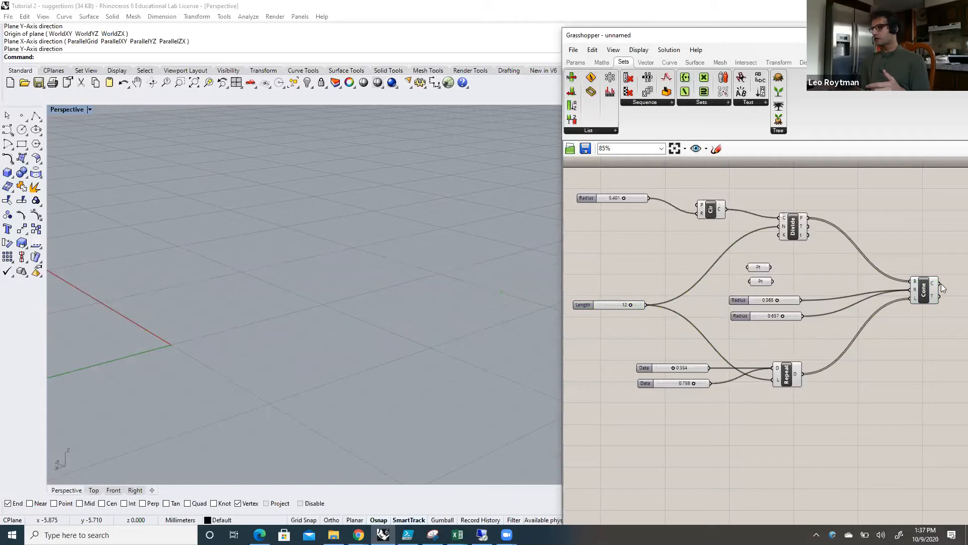
# Step: Delete the two cone Radius sliders together with the two unconnected Pt parameters above them
pyautogui.click(929, 294)
pyautogui.moveTo(815, 333); pyautogui.dragTo(799, 303)
pyautogui.press('Delete')
pyautogui.press('Delete')
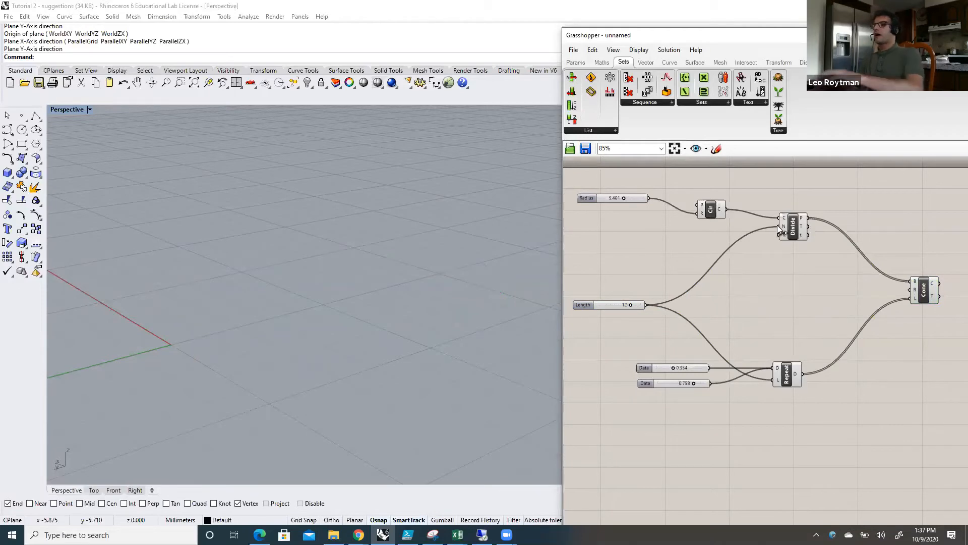
# Step: Add a Fibonacci component, wire the count slider into its N input and its series output into the Cone's R input
pyautogui.click(671, 105)
pyautogui.click(650, 197)
pyautogui.click(736, 301)
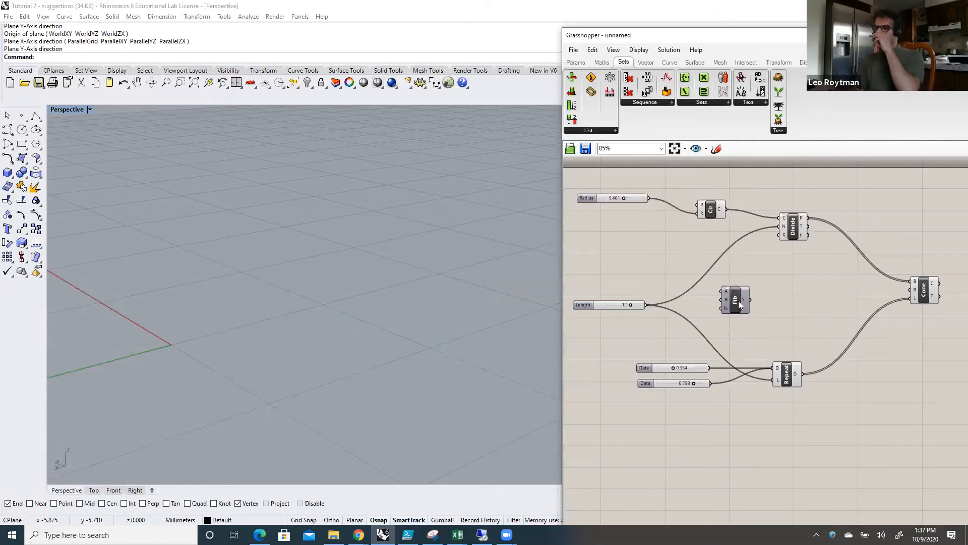
pyautogui.moveTo(745, 306); pyautogui.dragTo(770, 307)
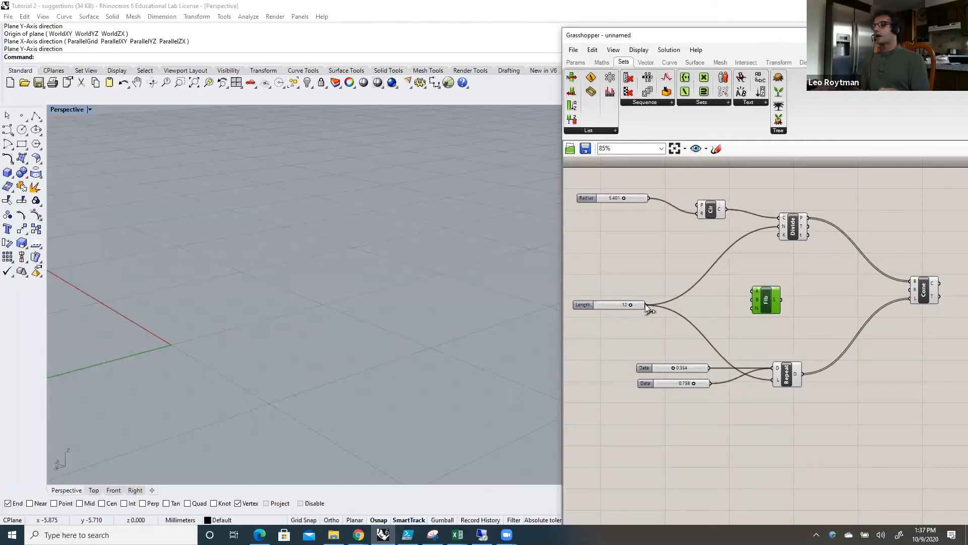
pyautogui.moveTo(647, 305); pyautogui.dragTo(911, 290)
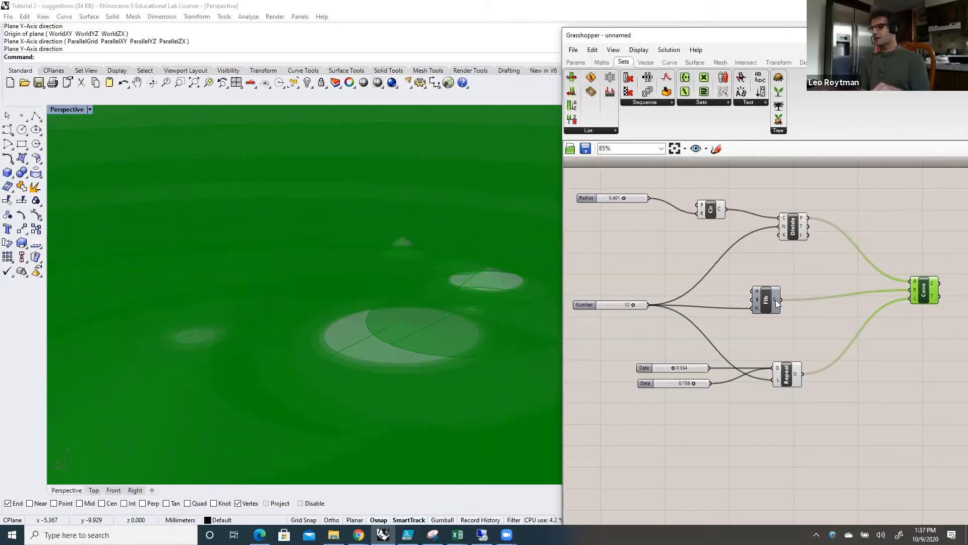
# Step: Disconnect Fibonacci from the Cone and wire its series output into the A input of a new Division component
pyautogui.moveTo(776, 301); pyautogui.dragTo(911, 290)
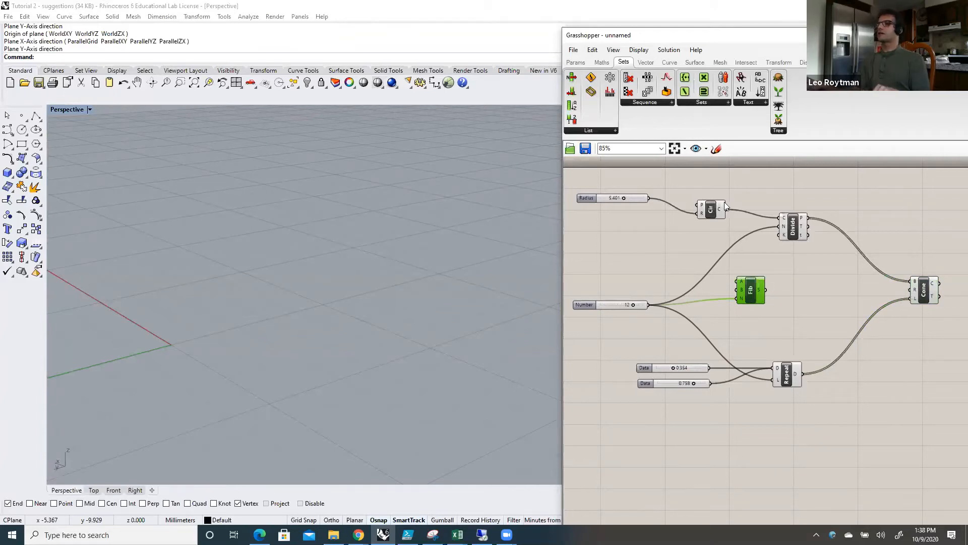
pyautogui.click(601, 62)
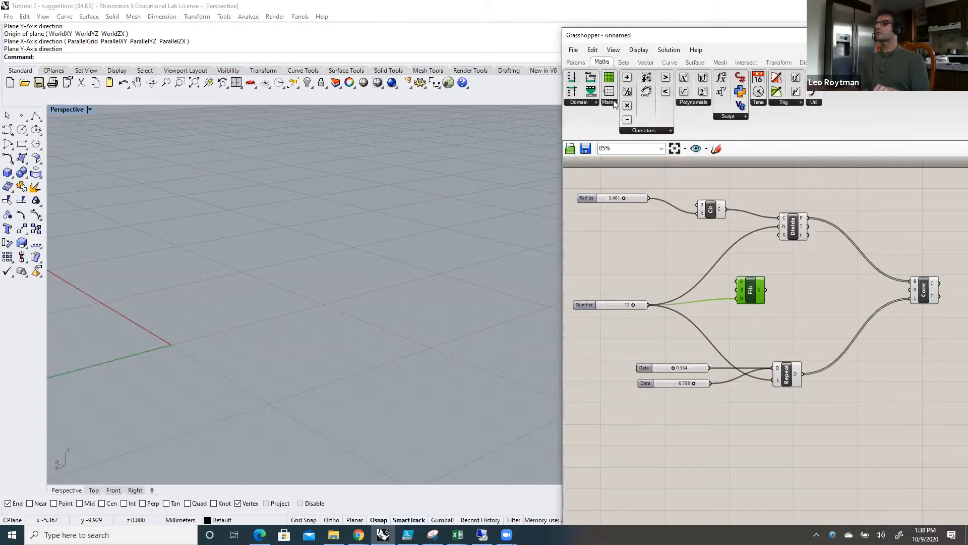
pyautogui.moveTo(628, 92); pyautogui.dragTo(814, 291)
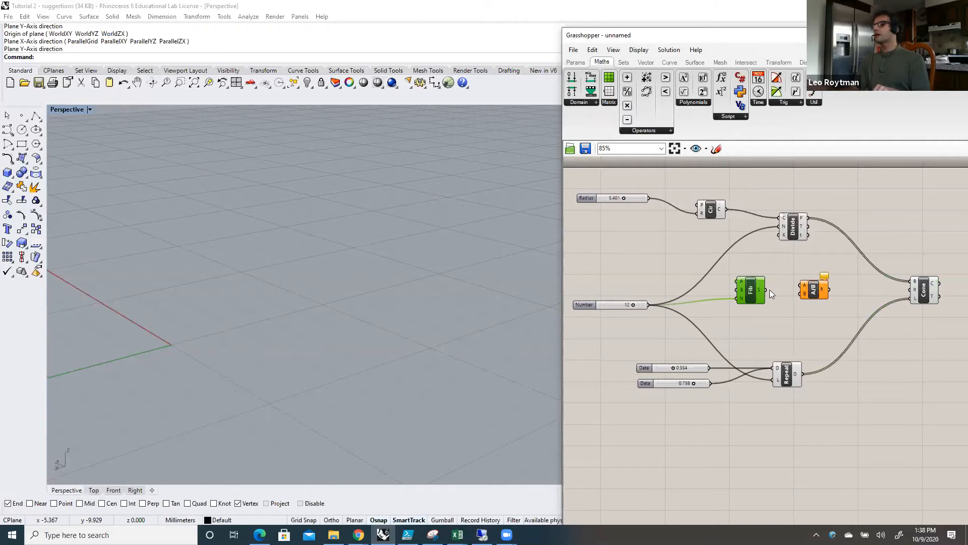
pyautogui.moveTo(766, 290); pyautogui.dragTo(823, 296)
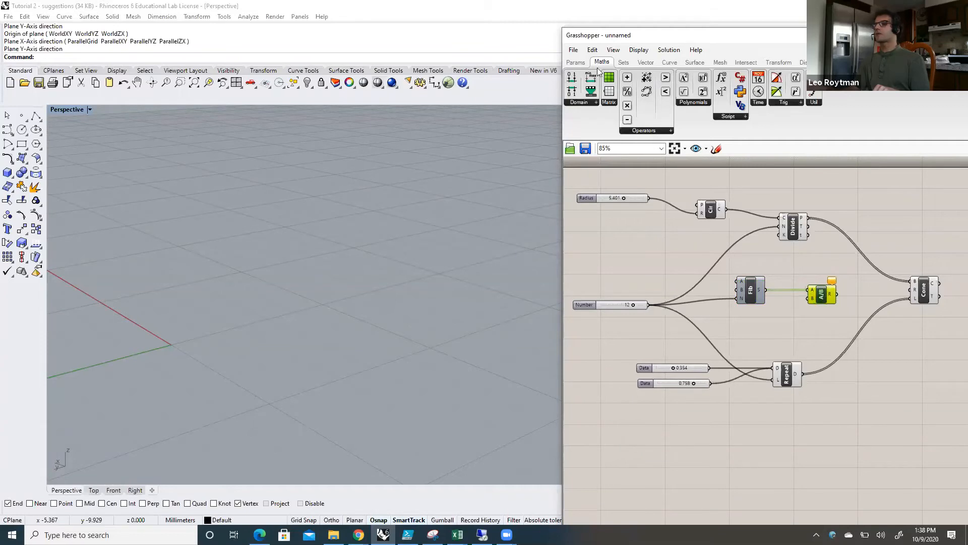
# Step: Add a number slider below the Fibonacci component with 0 digits, a minimum of 2 and a maximum of 30
pyautogui.click(573, 63)
pyautogui.click(659, 81)
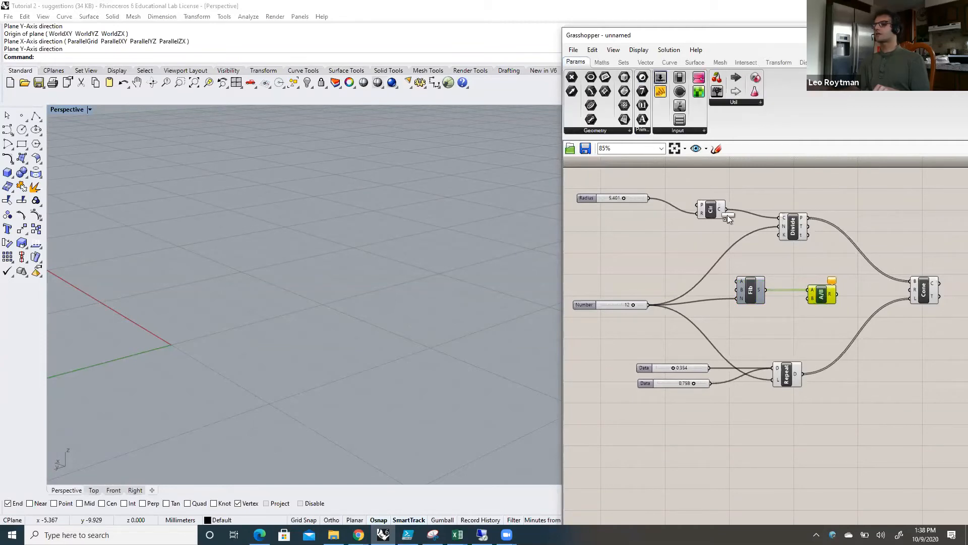
pyautogui.click(747, 321)
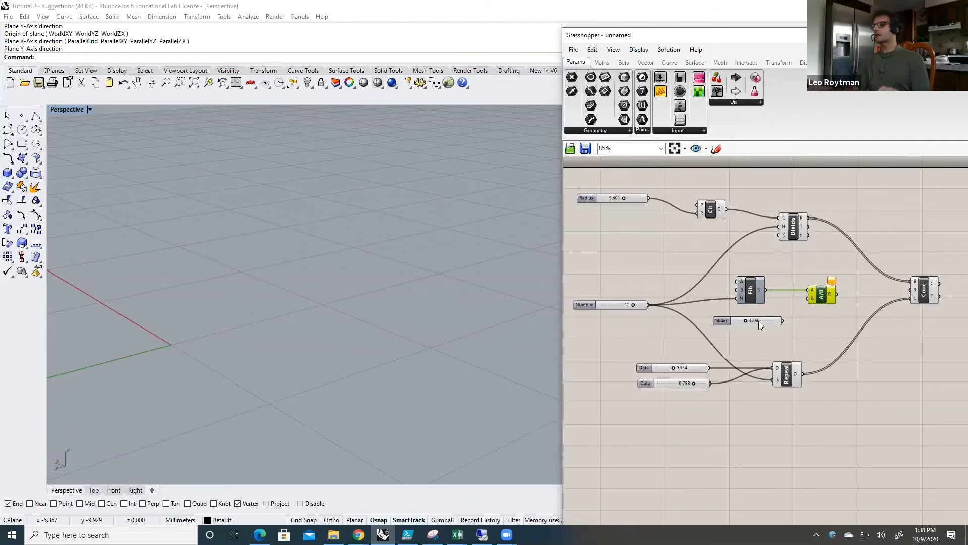
pyautogui.rightClick(758, 321)
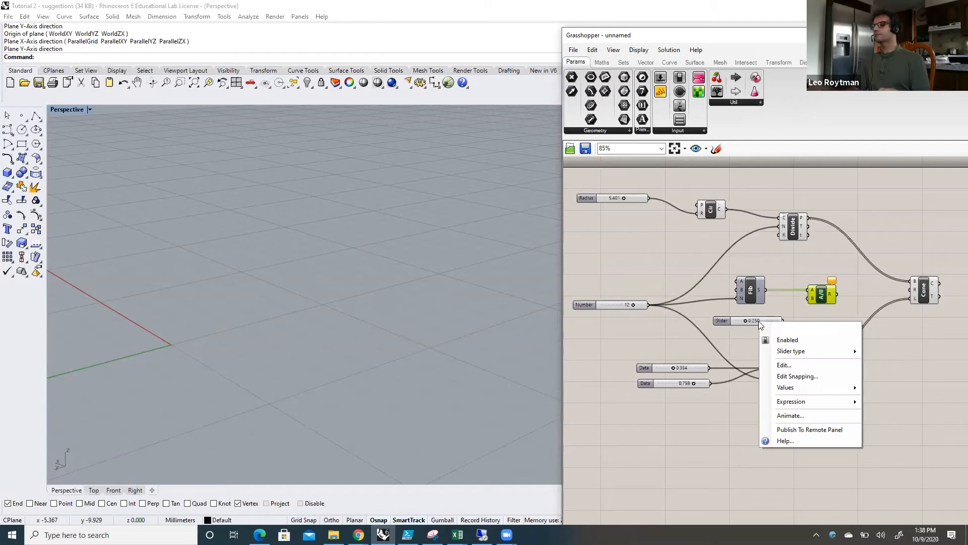
pyautogui.click(791, 364)
pyautogui.moveTo(815, 352); pyautogui.dragTo(777, 353)
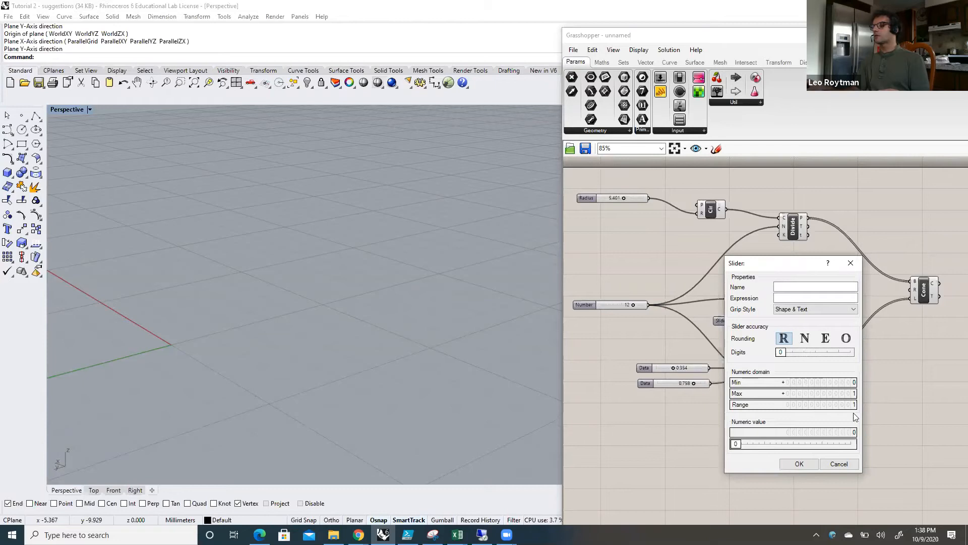
pyautogui.doubleClick(846, 387)
pyautogui.write('2')
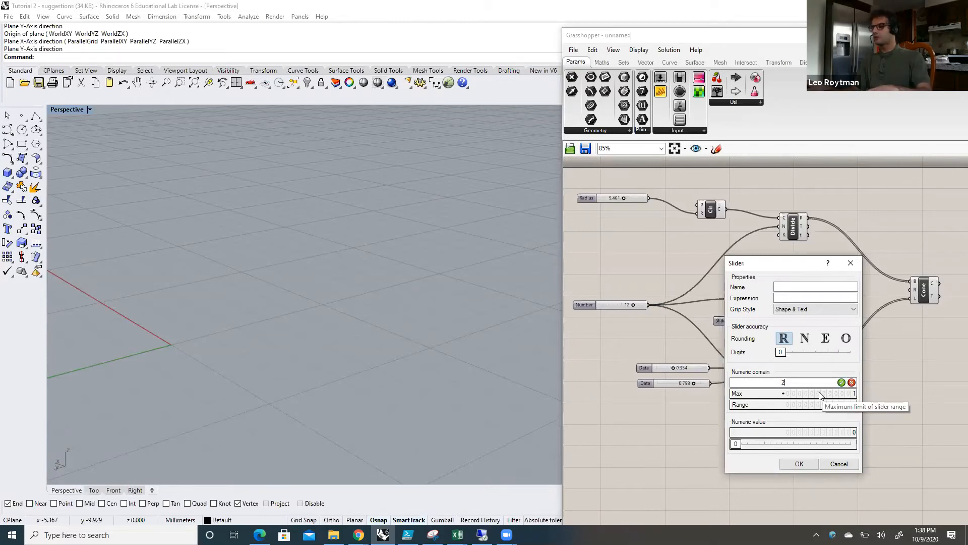
pyautogui.press('Return')
pyautogui.doubleClick(821, 394)
pyautogui.write('30')
pyautogui.click(810, 462)
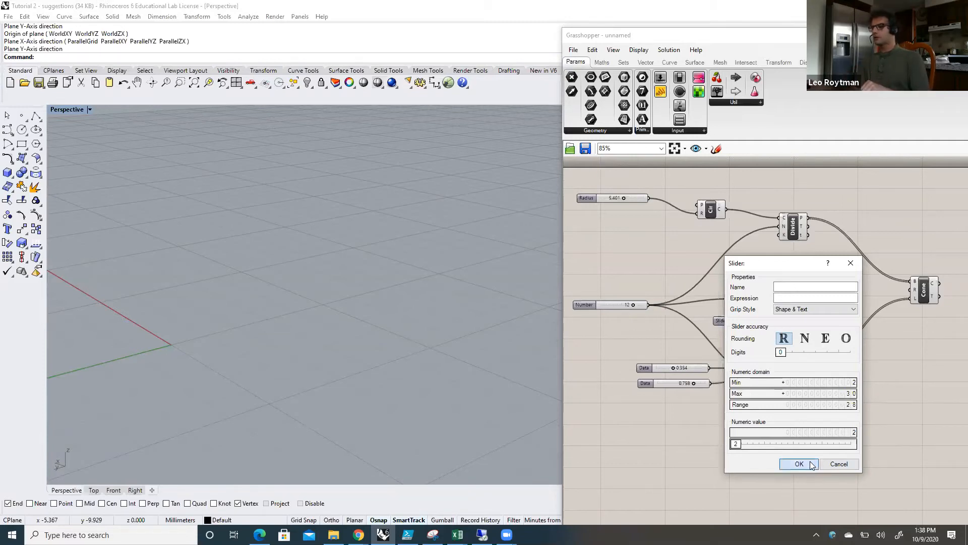
# Step: Wire the new slider into Division's B input and the division result into the Cone's R input, and preview the cones
pyautogui.moveTo(765, 322); pyautogui.dragTo(802, 299)
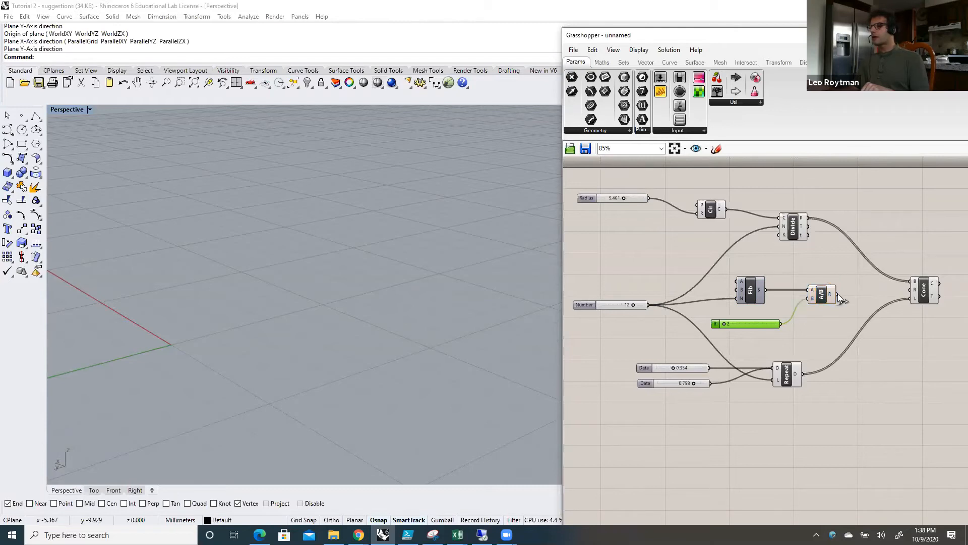
pyautogui.moveTo(892, 284); pyautogui.dragTo(903, 289)
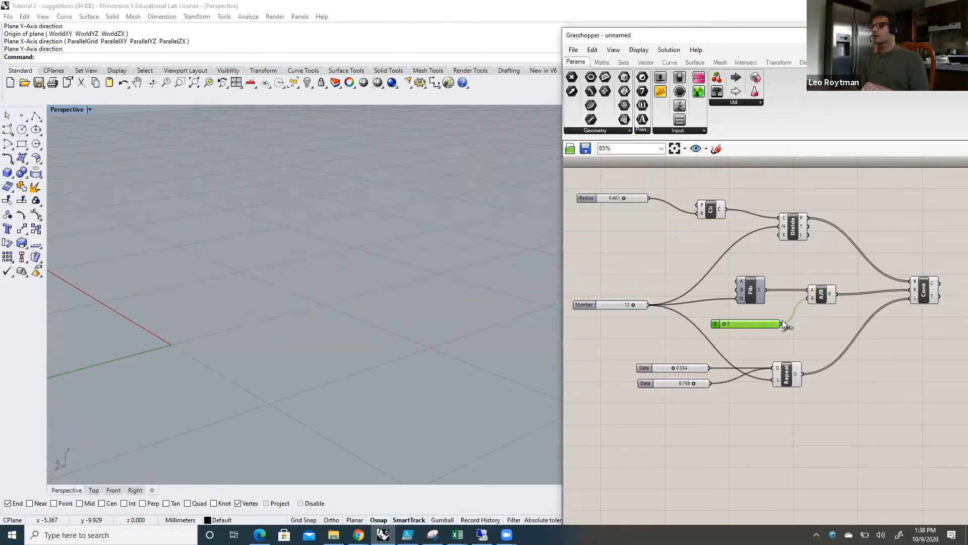
pyautogui.click(923, 294)
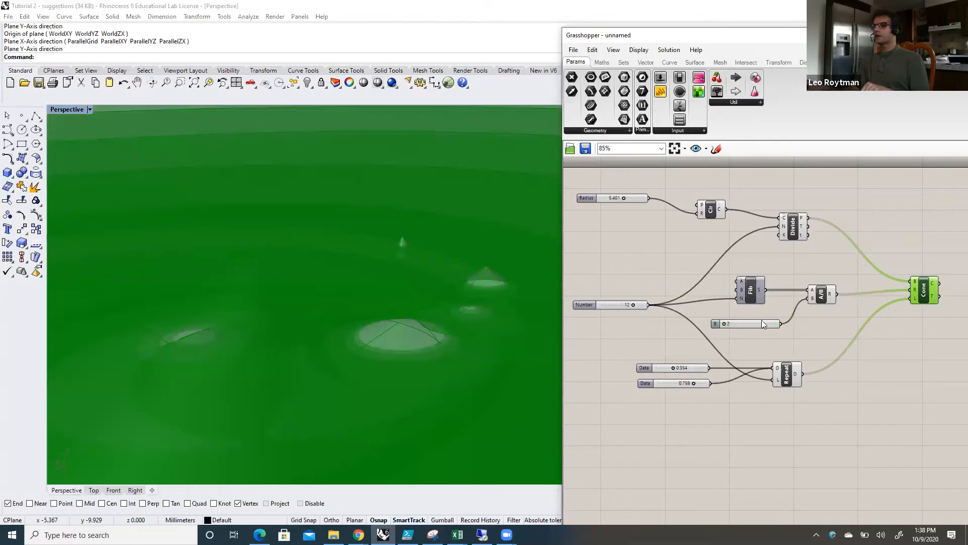
# Step: Set the divisor slider to 25 and widen it, and set the circle's Radius slider to about 9.64
pyautogui.moveTo(728, 323); pyautogui.dragTo(766, 331)
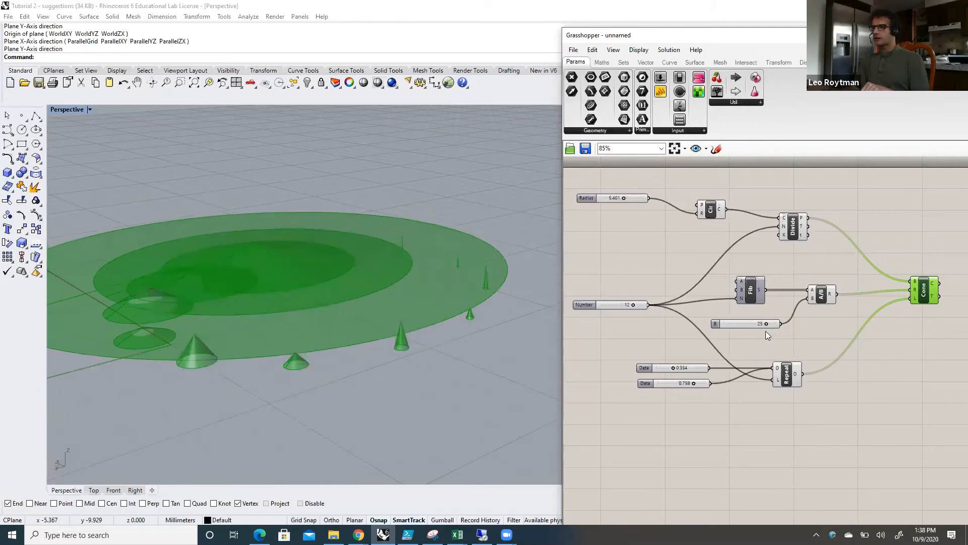
pyautogui.moveTo(780, 323); pyautogui.dragTo(790, 323)
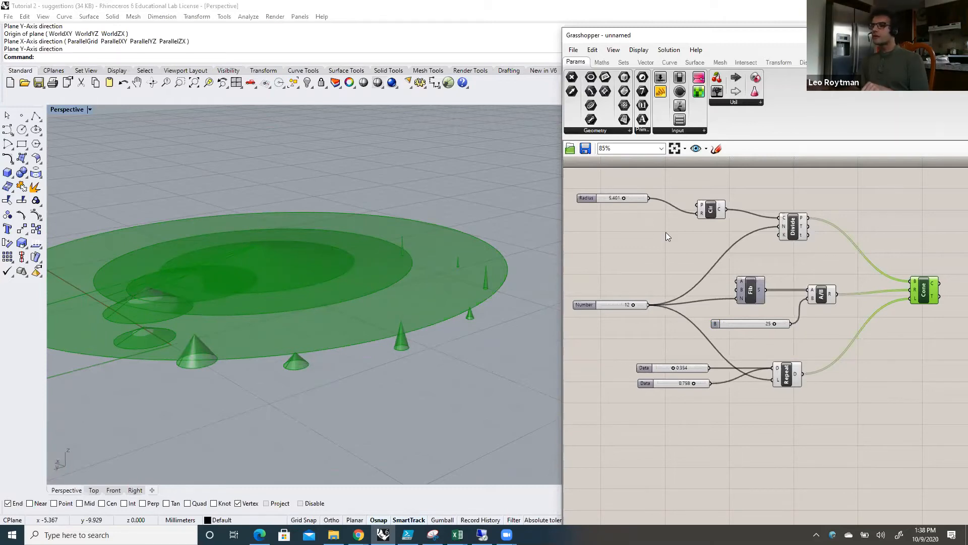
pyautogui.moveTo(623, 197)
pyautogui.mouseDown()
pyautogui.moveTo(658, 202)
pyautogui.moveTo(641, 198)
pyautogui.mouseUp()
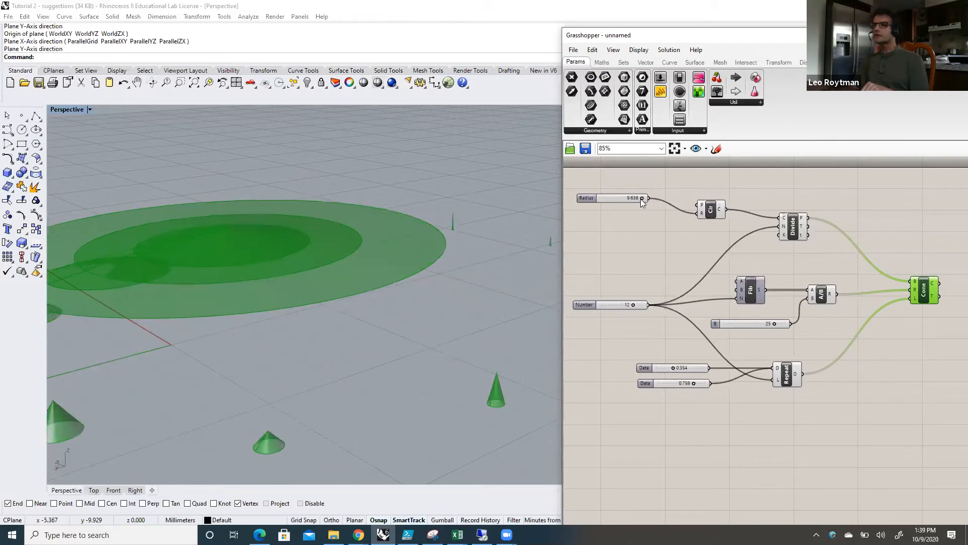
pyautogui.scroll(-3, 620, 264)
pyautogui.scroll(-5, 472, 313)
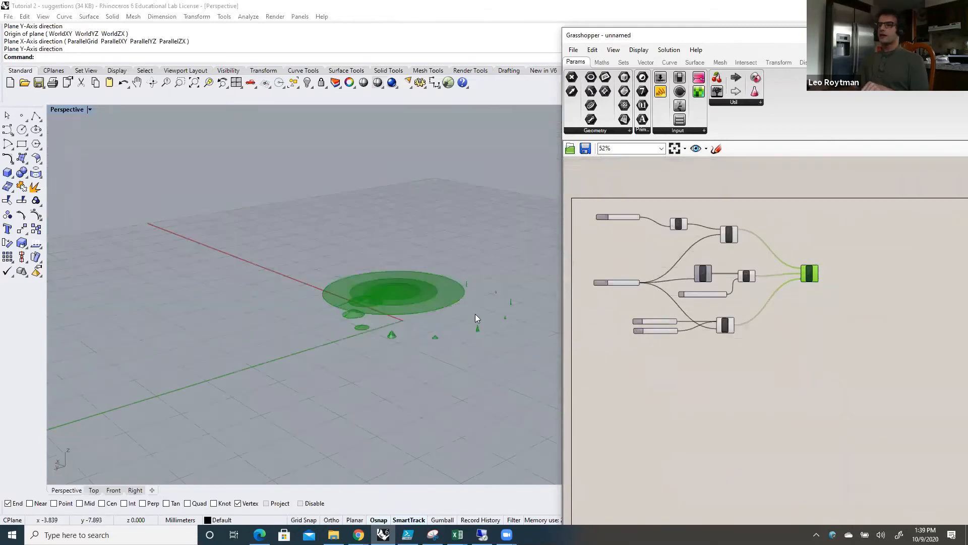
# Step: Set the two Data sliders to 0.661 and 0.811 and the divisor slider to 23
pyautogui.scroll(2, 475, 313)
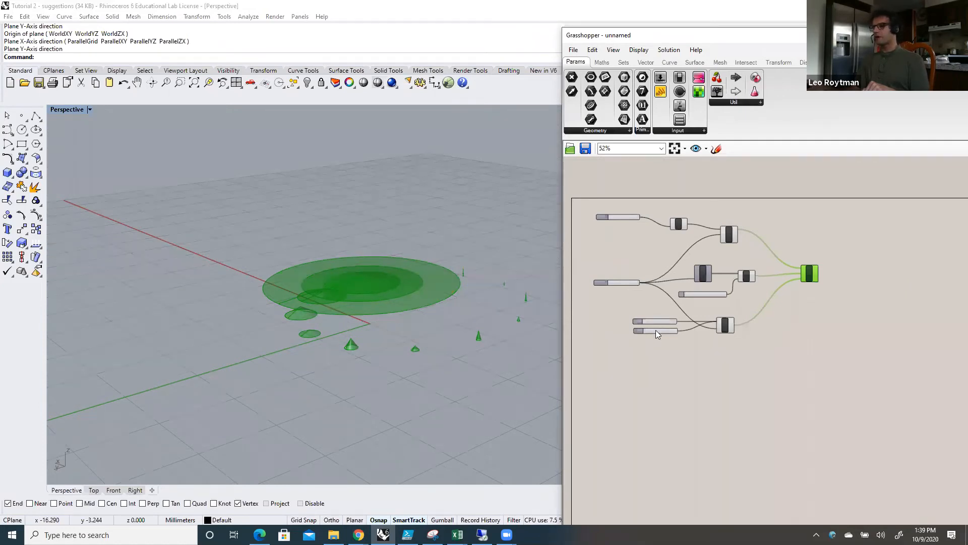
pyautogui.scroll(3, 653, 336)
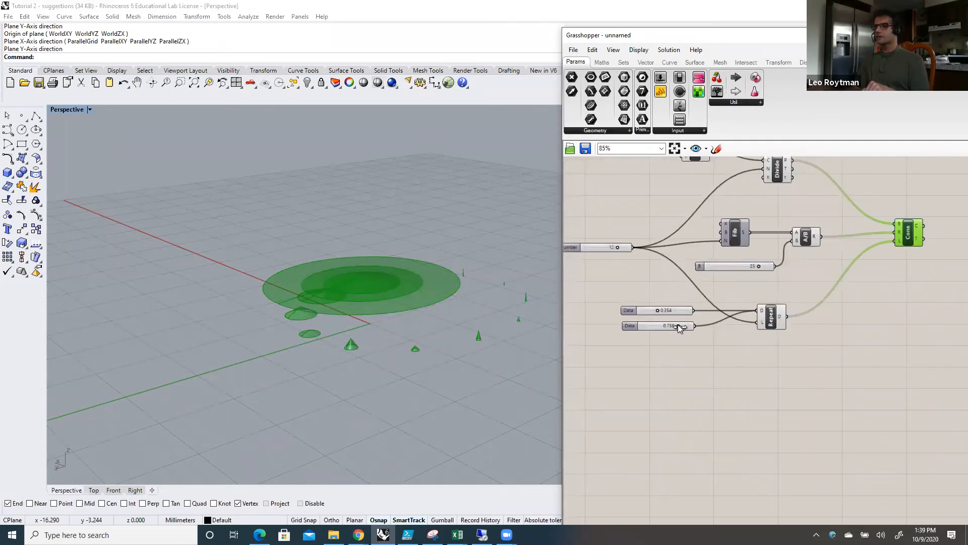
pyautogui.moveTo(660, 327)
pyautogui.mouseDown()
pyautogui.moveTo(693, 325)
pyautogui.moveTo(675, 331)
pyautogui.moveTo(665, 310)
pyautogui.mouseUp()
pyautogui.moveTo(756, 266); pyautogui.dragTo(753, 266)
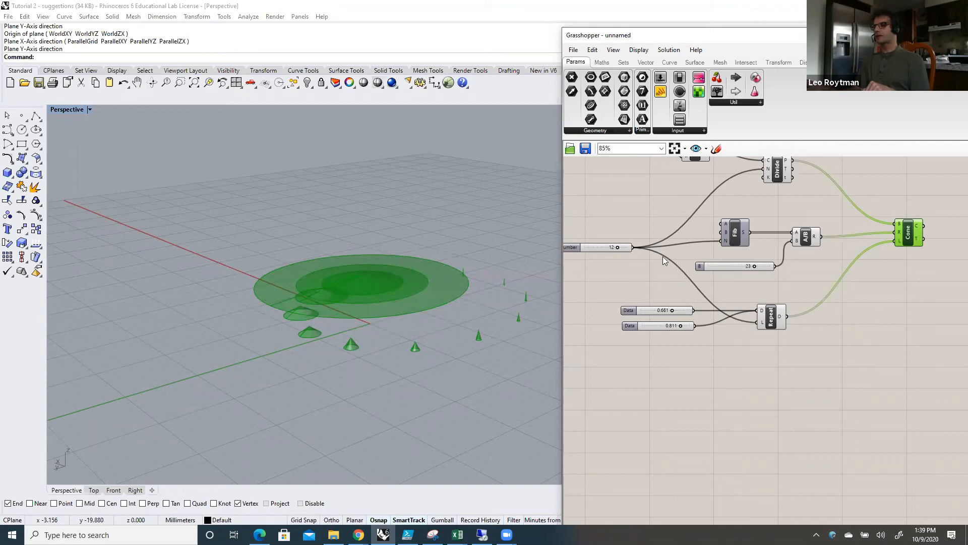
# Step: Inspect the Fibonacci component's seed input and the list of numbers in its Series output
pyautogui.scroll(2, 729, 235)
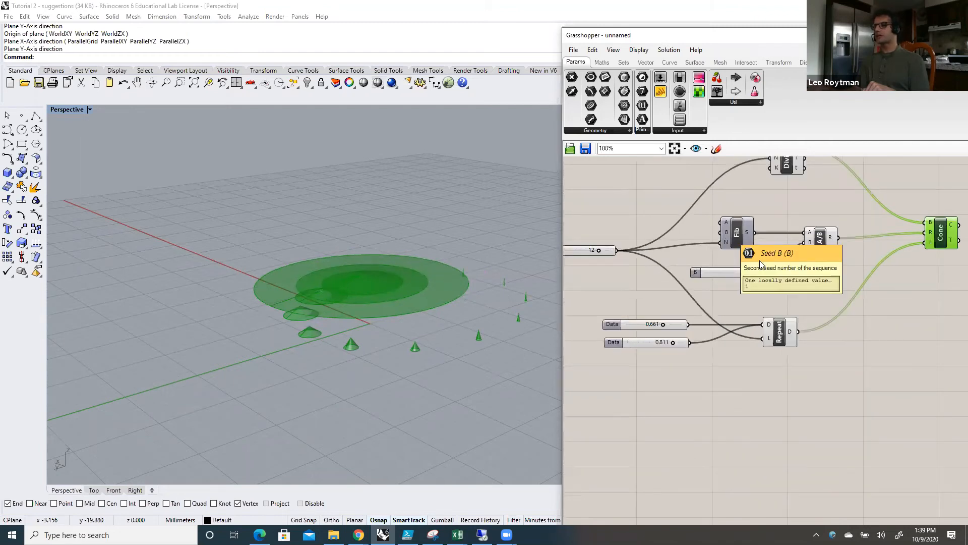
pyautogui.moveTo(754, 234)
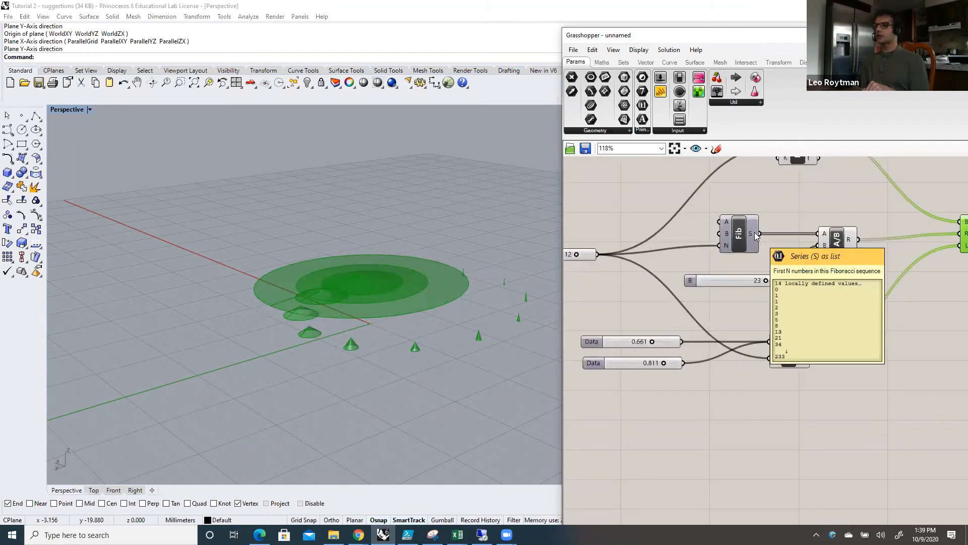
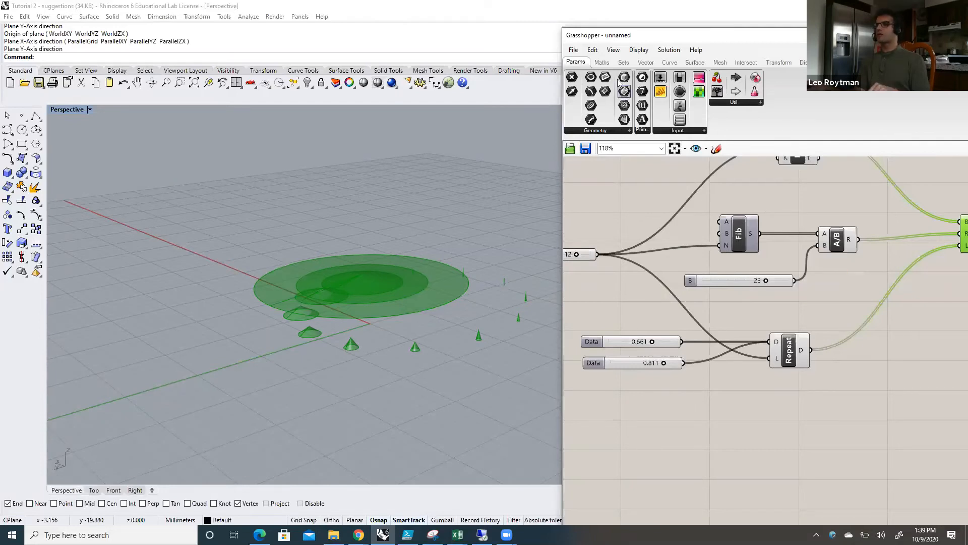
# Step: Add a Subtraction component fed by the count slider, set its B input to 2, and wire its result into Fibonacci's N input
pyautogui.click(601, 62)
pyautogui.moveTo(626, 91); pyautogui.dragTo(653, 236)
pyautogui.rightClick(656, 246)
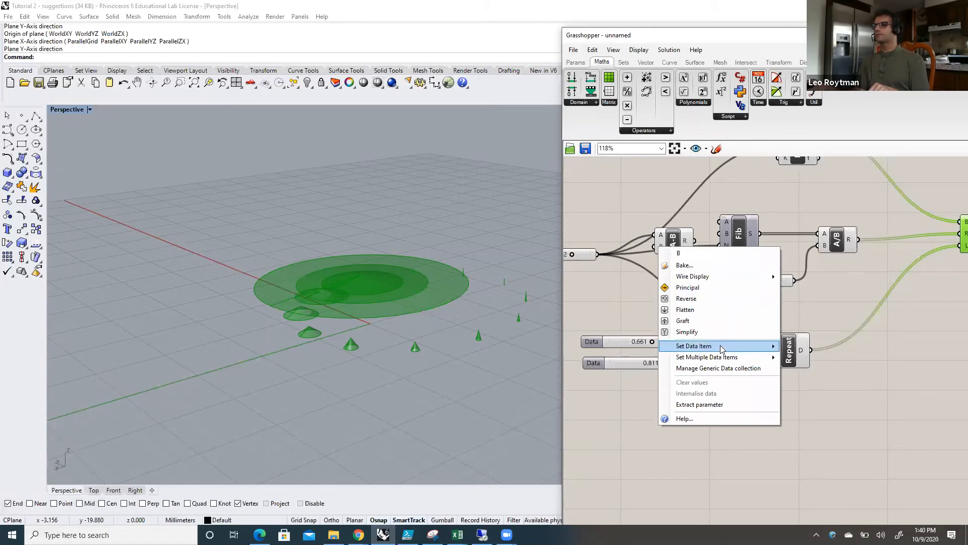
pyautogui.moveTo(724, 346)
pyautogui.write('2')
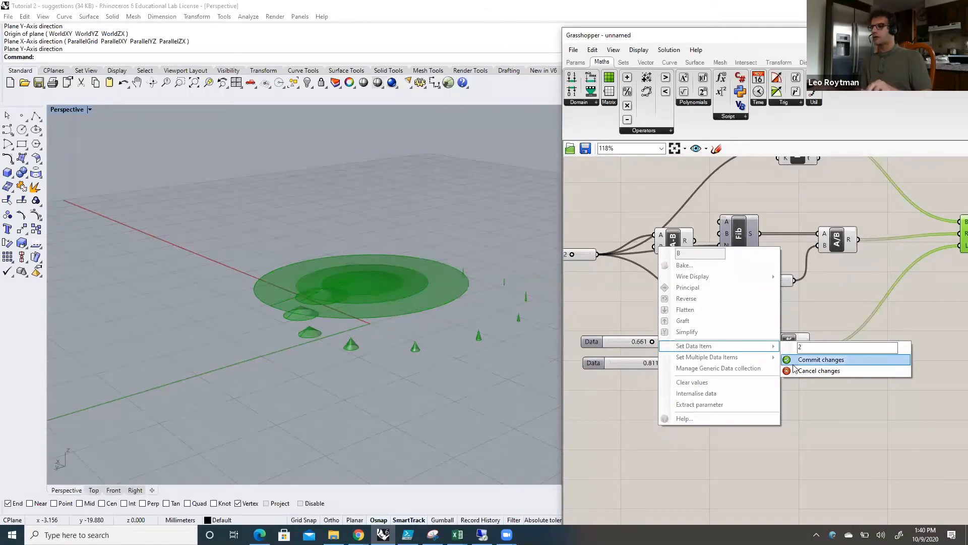
pyautogui.press('Return')
pyautogui.moveTo(696, 241); pyautogui.dragTo(718, 246)
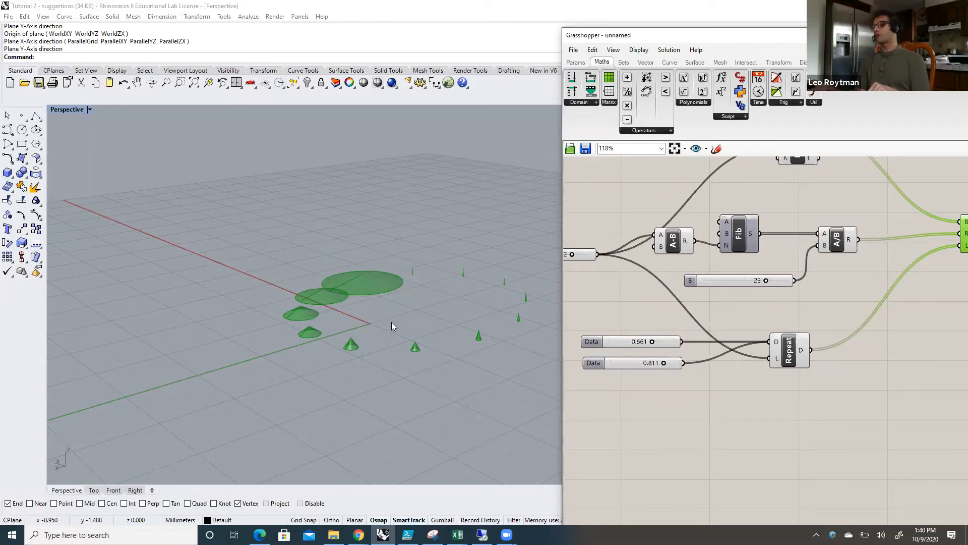
# Step: Set the two Data sliders feeding Repeat Data to 0.408 and 0.995
pyautogui.moveTo(766, 280)
pyautogui.mouseDown()
pyautogui.moveTo(775, 281)
pyautogui.moveTo(746, 281)
pyautogui.moveTo(785, 281)
pyautogui.moveTo(766, 280)
pyautogui.mouseUp()
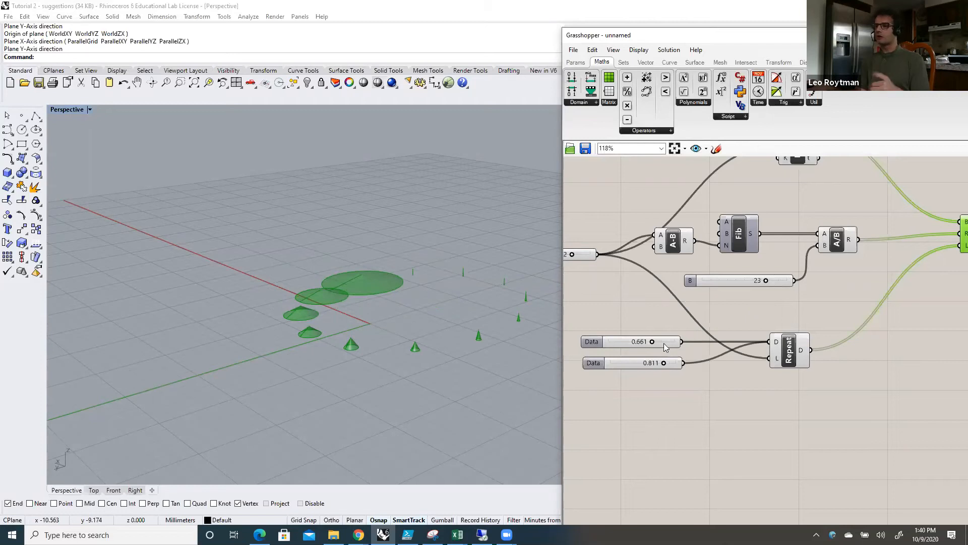
pyautogui.moveTo(652, 341); pyautogui.dragTo(746, 383)
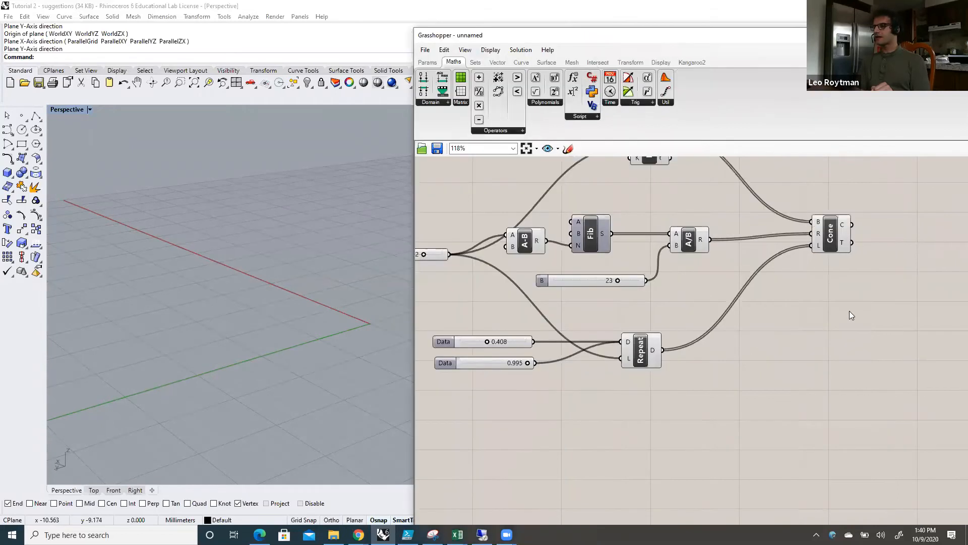
pyautogui.scroll(-2, 849, 312)
pyautogui.scroll(-3, 828, 225)
pyautogui.scroll(2, 830, 229)
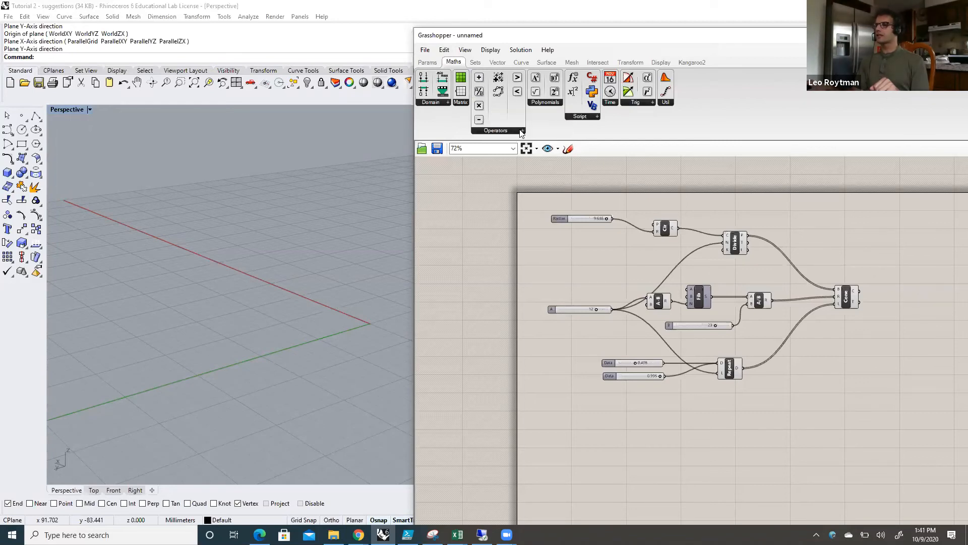
# Step: Look up the Divide Curve component by searching the component library for "divide"
pyautogui.click(522, 131)
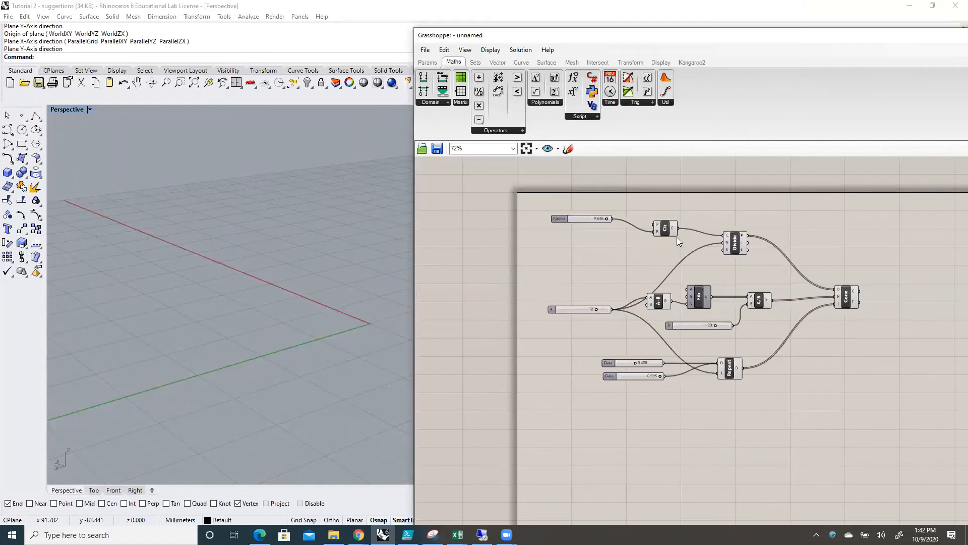
pyautogui.doubleClick(719, 214)
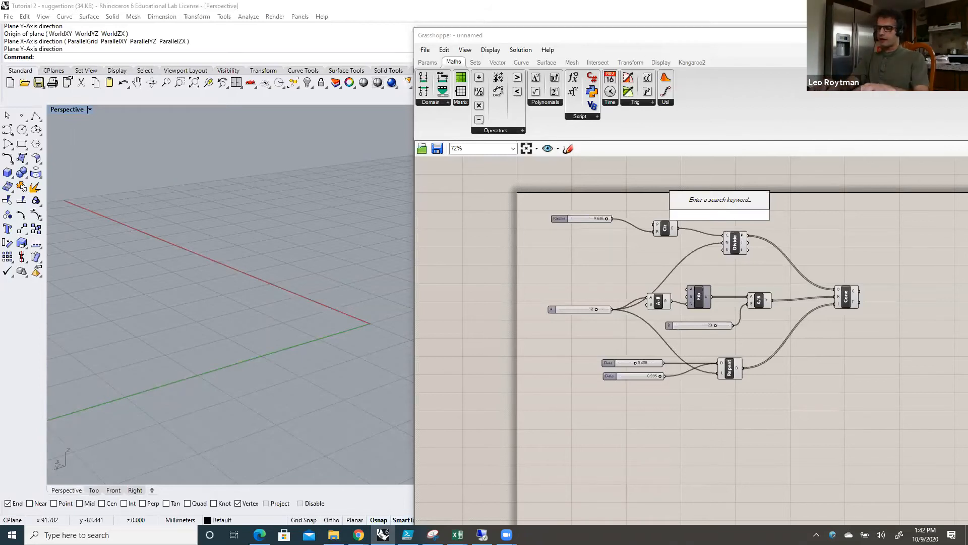
pyautogui.write('divi')
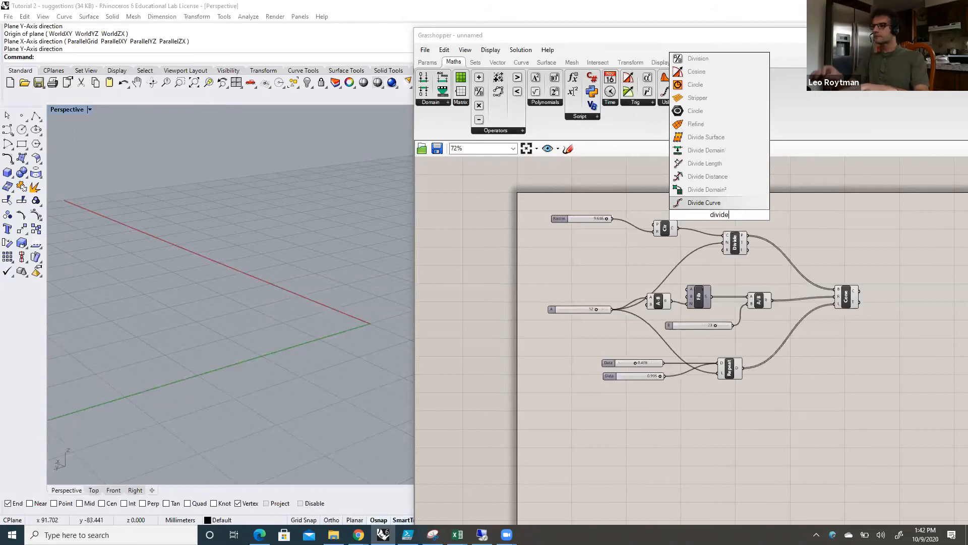
pyautogui.write('de')
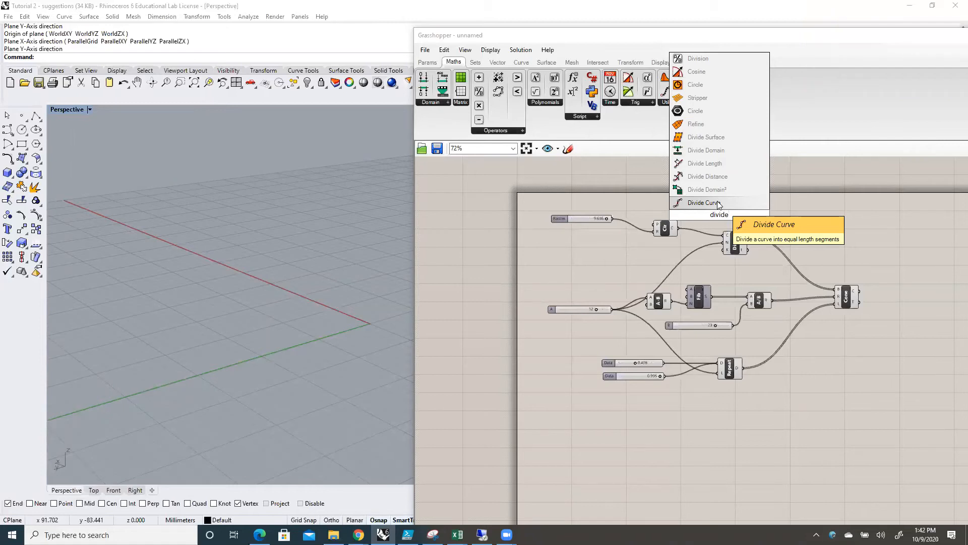
pyautogui.click(718, 203)
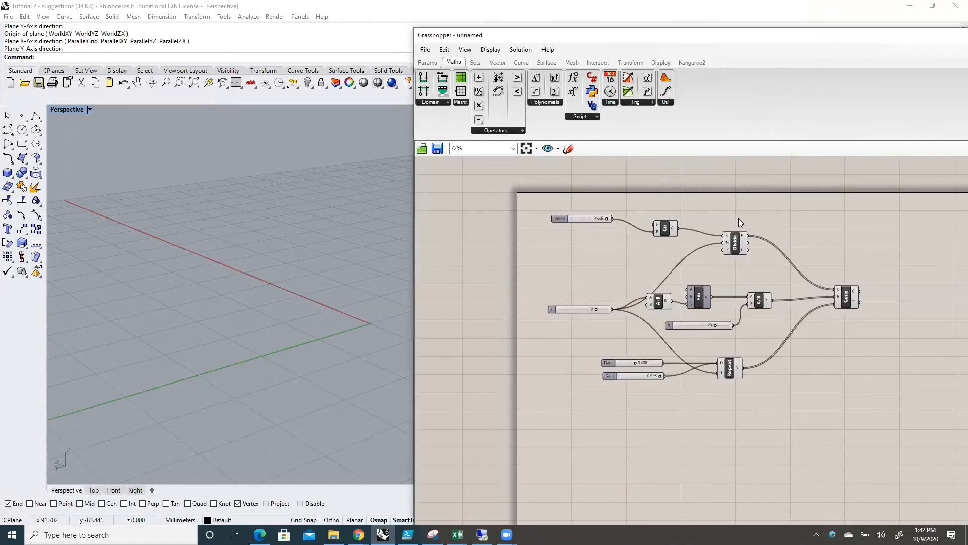
pyautogui.doubleClick(764, 210)
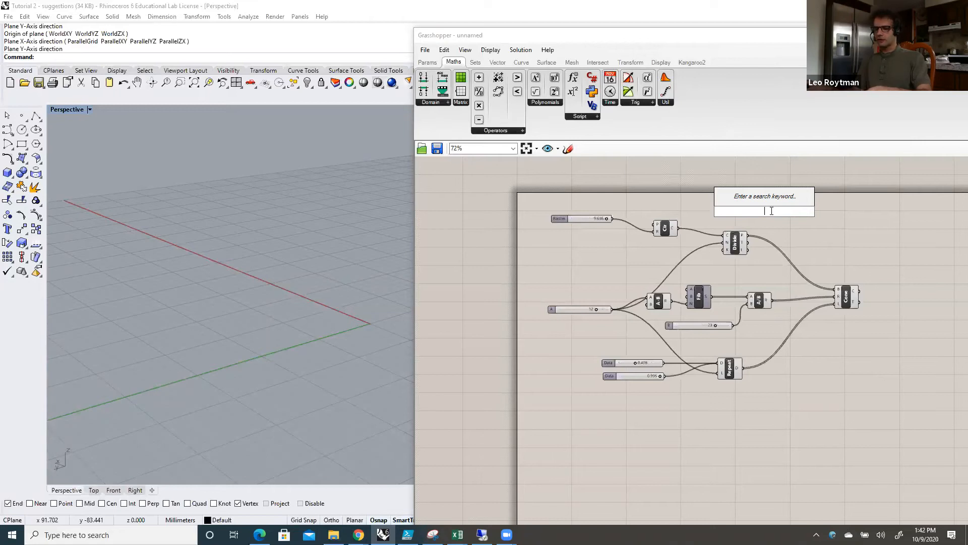
pyautogui.press('Escape')
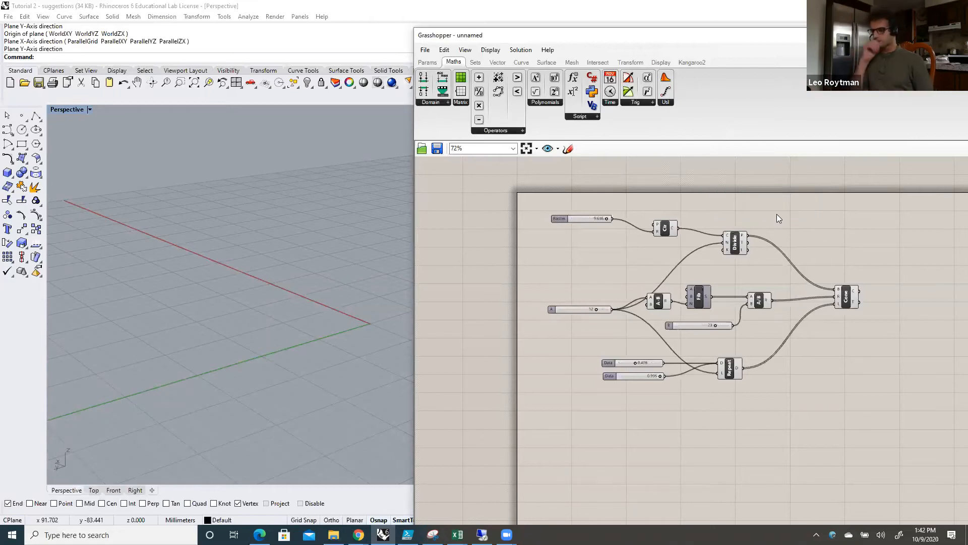
# Step: Turn the selected-objects-only geometry preview off and back on, and select the Cone component to preview the cones
pyautogui.moveTo(686, 41); pyautogui.dragTo(623, 37)
pyautogui.moveTo(295, 266); pyautogui.dragTo(322, 310, button='right')
pyautogui.scroll(3, 322, 309)
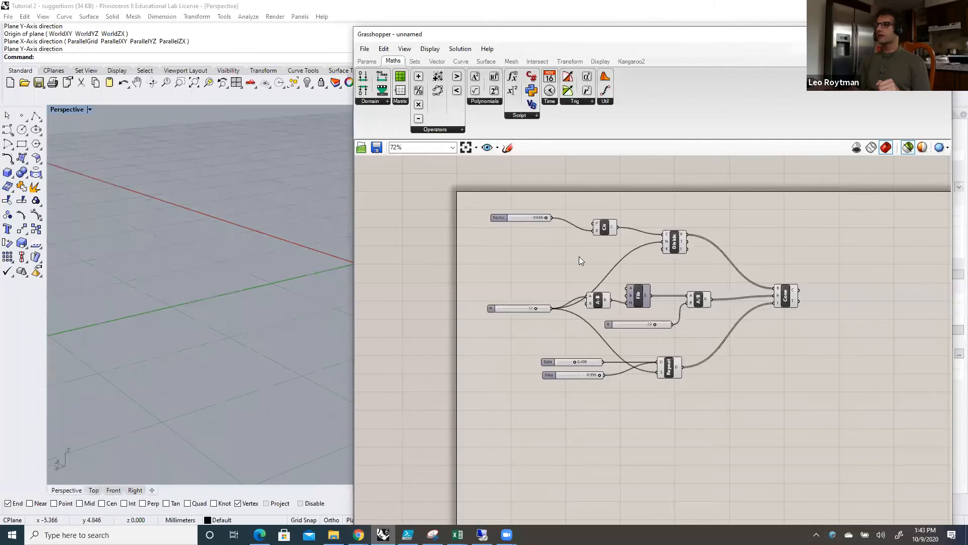
pyautogui.moveTo(814, 35); pyautogui.dragTo(781, 44)
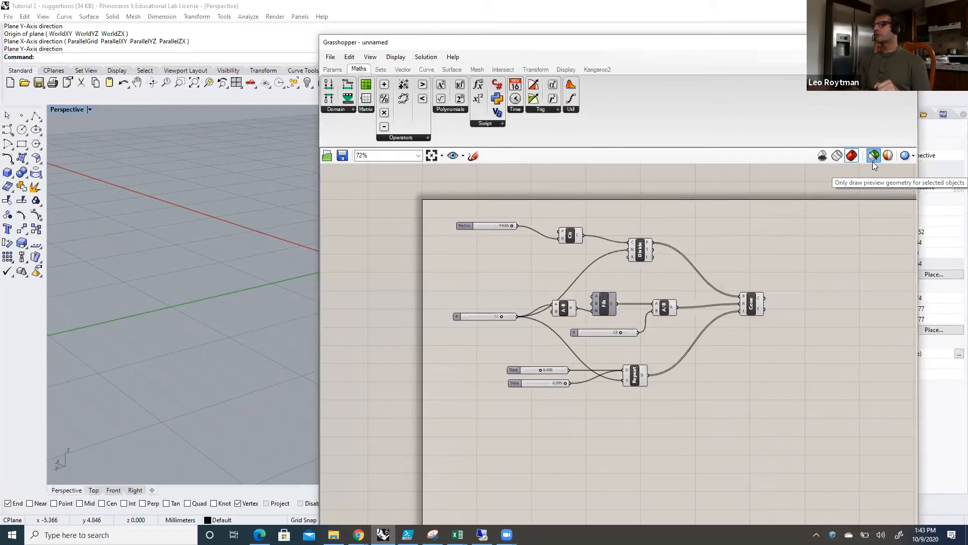
pyautogui.click(871, 157)
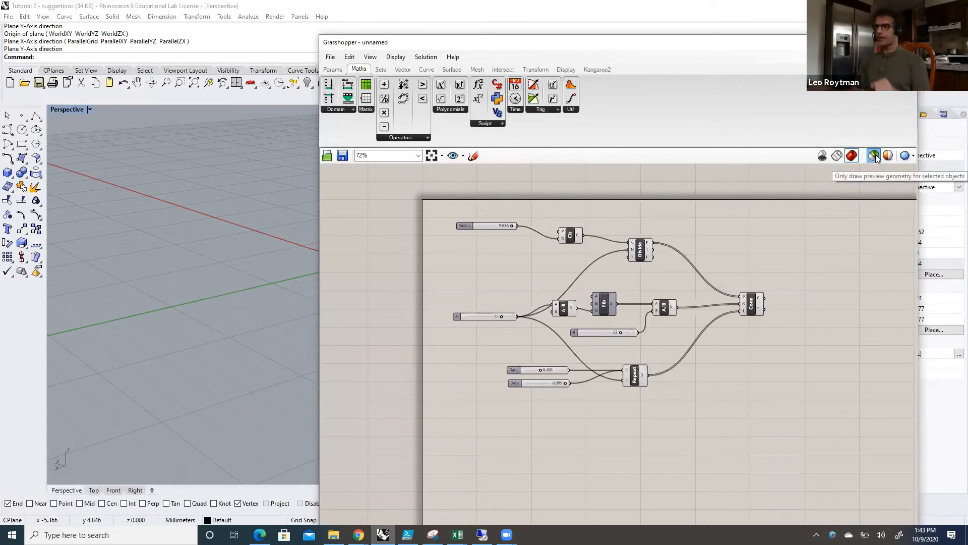
pyautogui.click(874, 156)
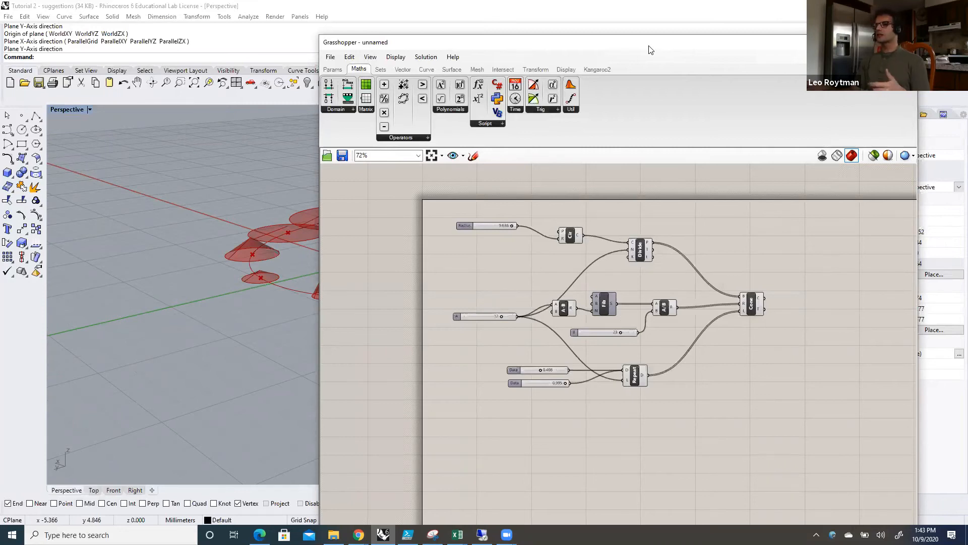
pyautogui.moveTo(649, 46); pyautogui.dragTo(686, 66)
pyautogui.click(910, 176)
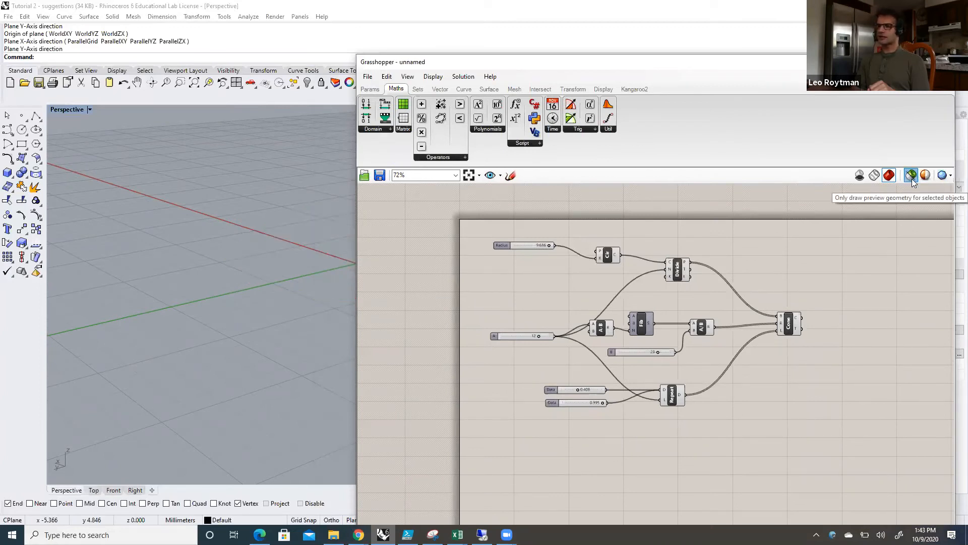
pyautogui.click(789, 328)
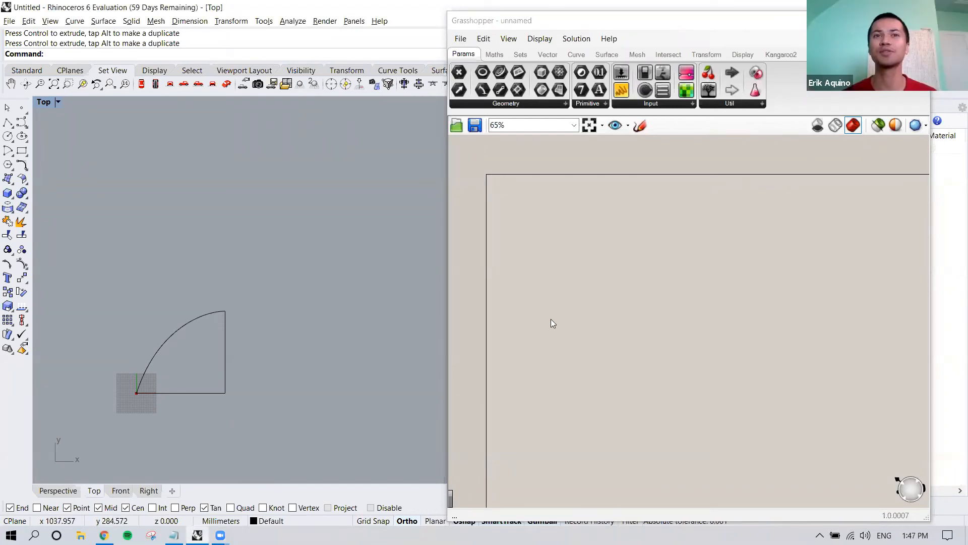
# Step: Examine the quarter-arc outline in the Top viewport by selecting its curve and clearing the selection
pyautogui.click(184, 346)
pyautogui.click(314, 352)
pyautogui.scroll(-2, 314, 352)
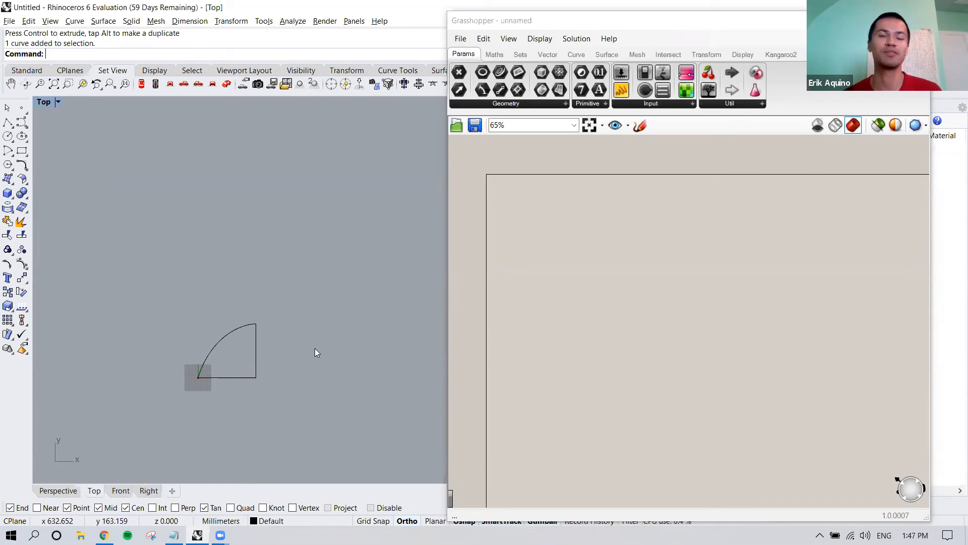
pyautogui.moveTo(330, 331); pyautogui.dragTo(328, 330, button='right')
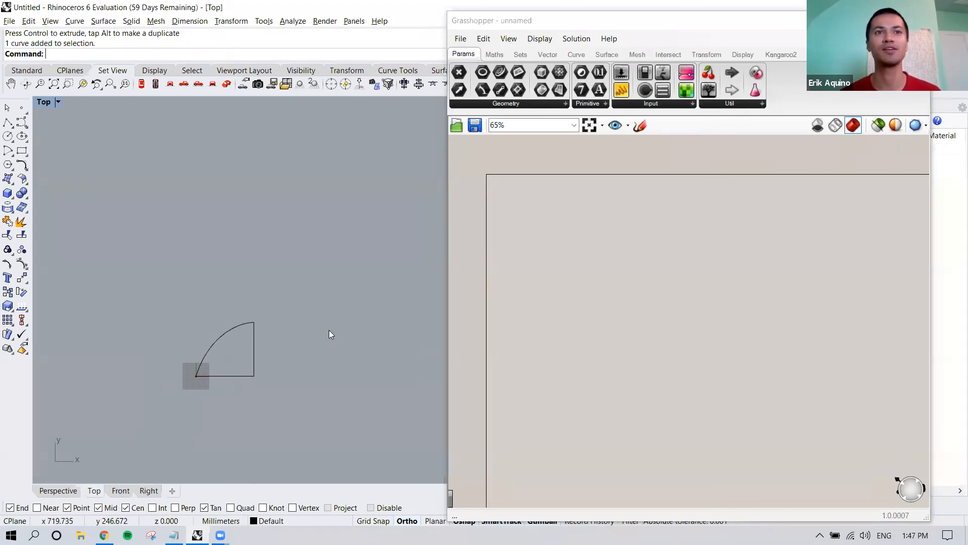
pyautogui.moveTo(147, 296); pyautogui.dragTo(300, 410)
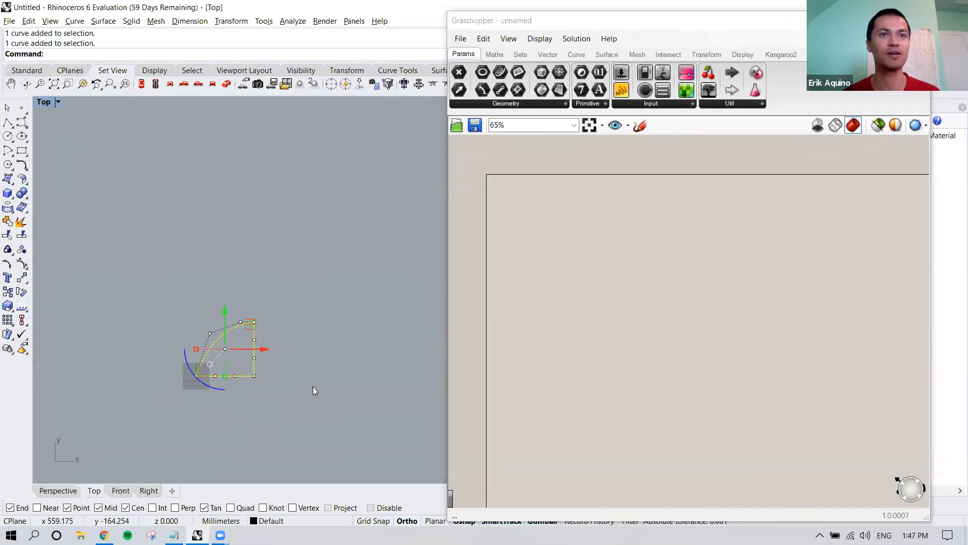
pyautogui.click(297, 389)
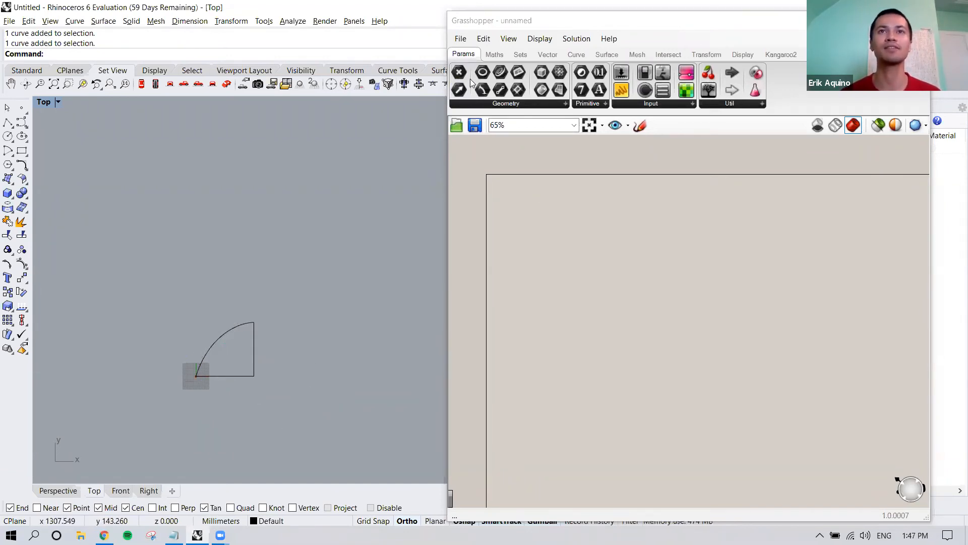
# Step: Place a Curve parameter on the empty Grasshopper canvas
pyautogui.click(563, 104)
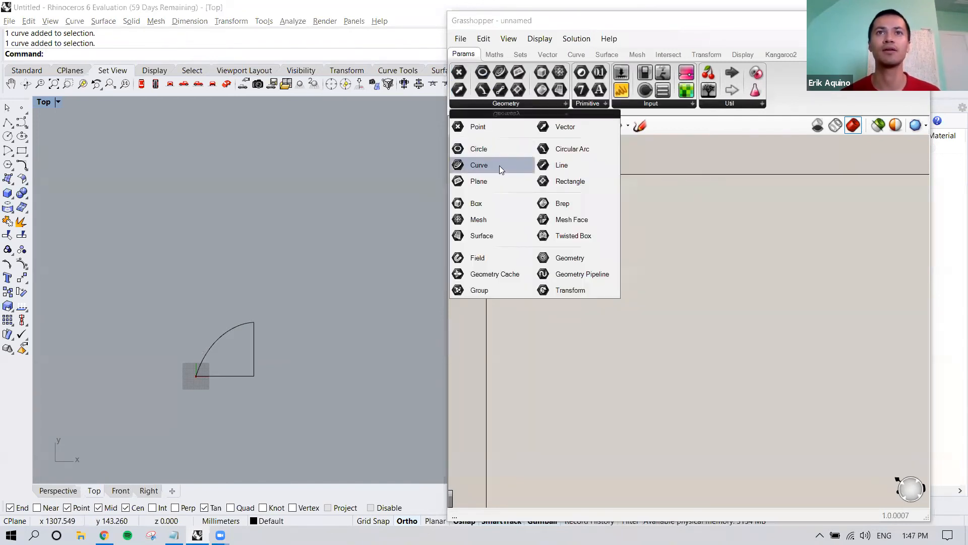
pyautogui.moveTo(499, 165); pyautogui.dragTo(501, 168)
pyautogui.click(564, 286)
pyautogui.scroll(4, 565, 286)
pyautogui.scroll(-2, 553, 290)
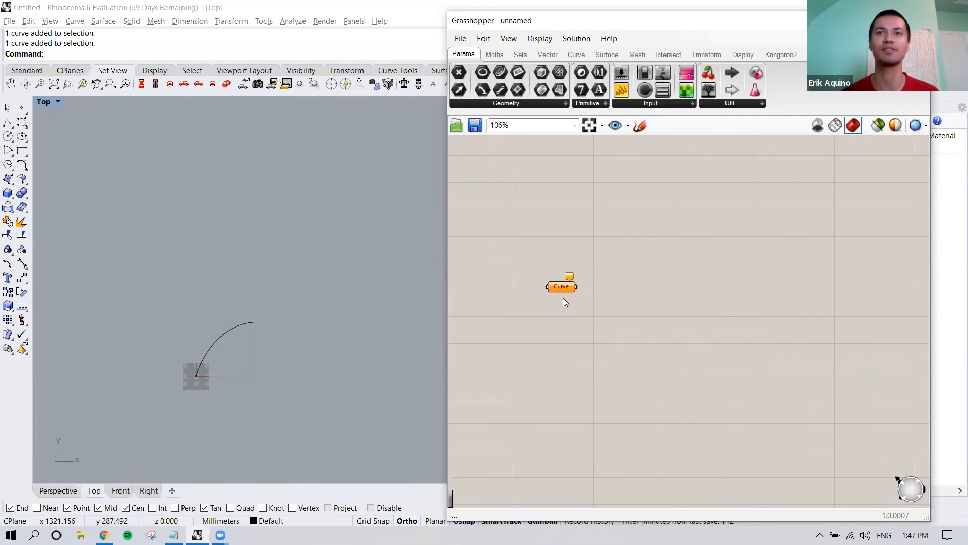
# Step: Reference the quarter-arc outline from the Rhino Top viewport as the single curve of the Curve parameter
pyautogui.moveTo(563, 302); pyautogui.dragTo(586, 302, button='right')
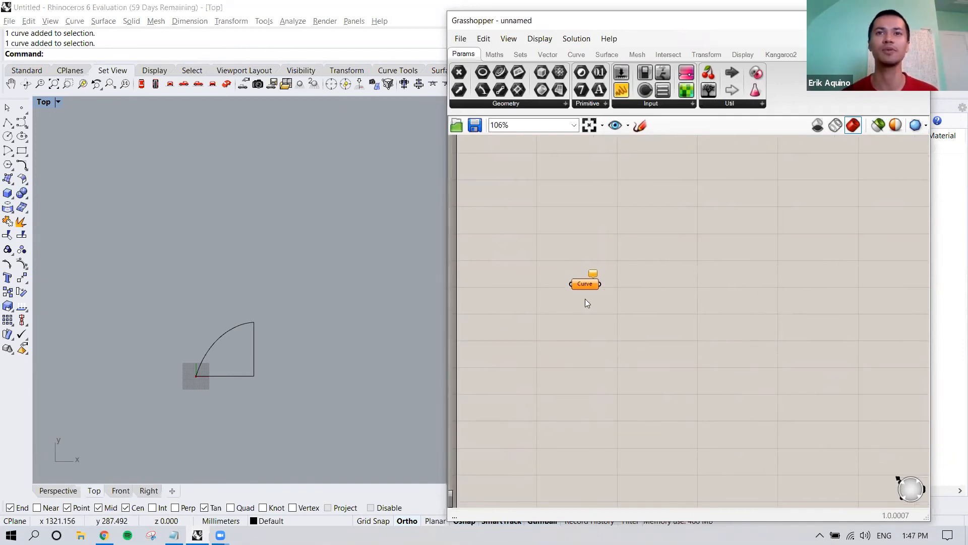
pyautogui.click(586, 285)
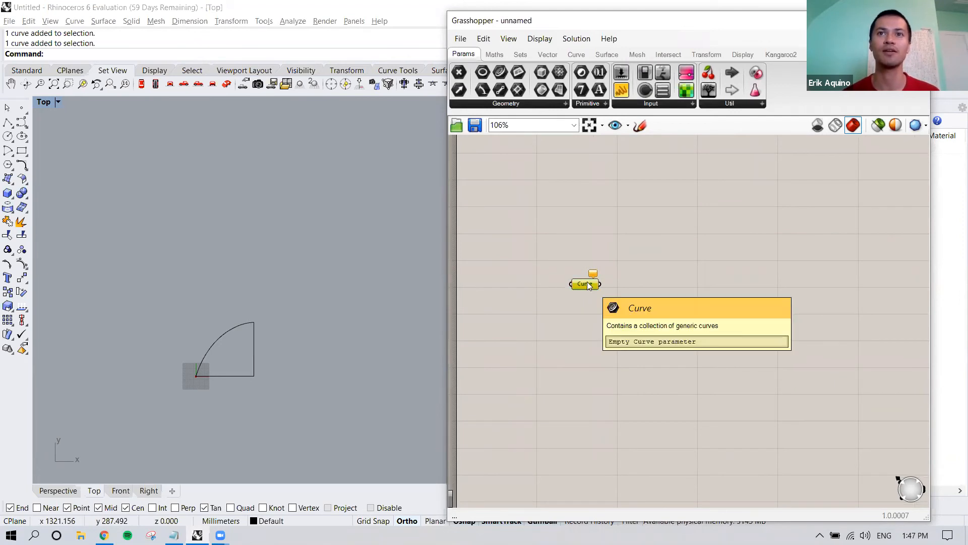
pyautogui.rightClick(584, 283)
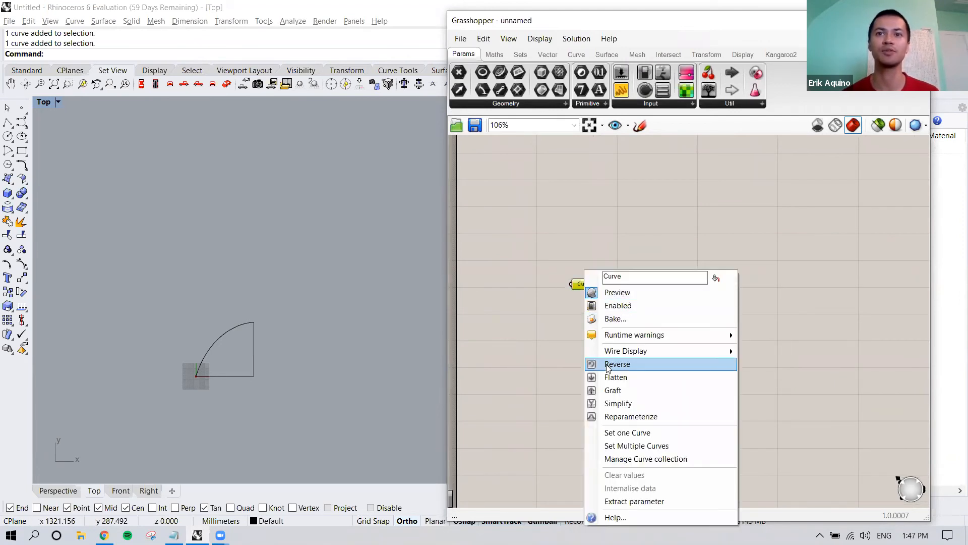
pyautogui.click(627, 432)
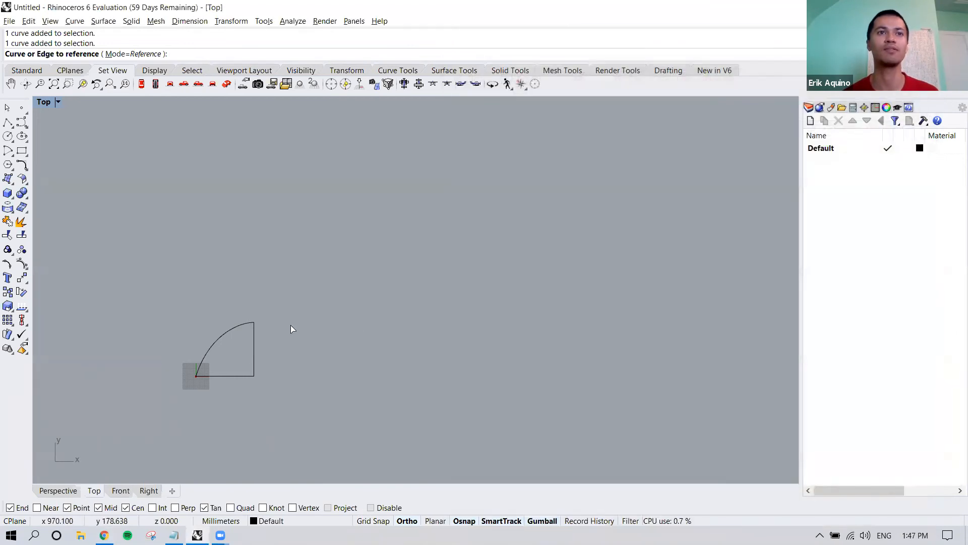
pyautogui.click(243, 327)
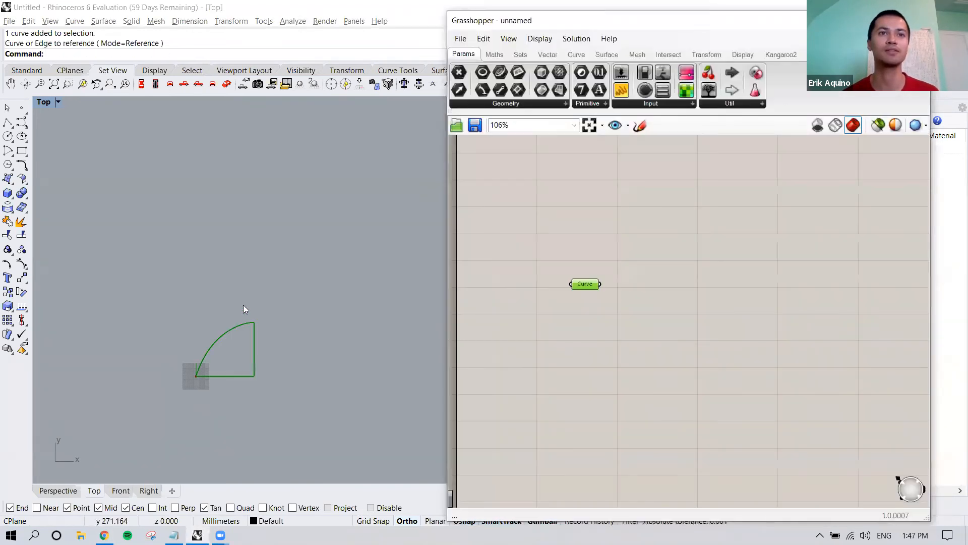
pyautogui.click(596, 323)
# Step: Search for "array" and place a Rectangular Array component beside the Curve parameter
pyautogui.moveTo(628, 312); pyautogui.dragTo(592, 314, button='right')
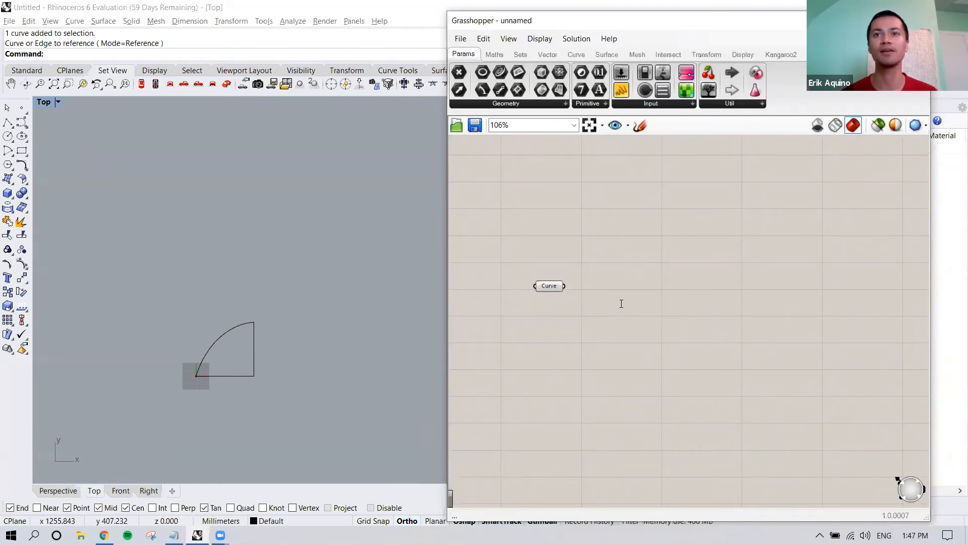
pyautogui.doubleClick(621, 303)
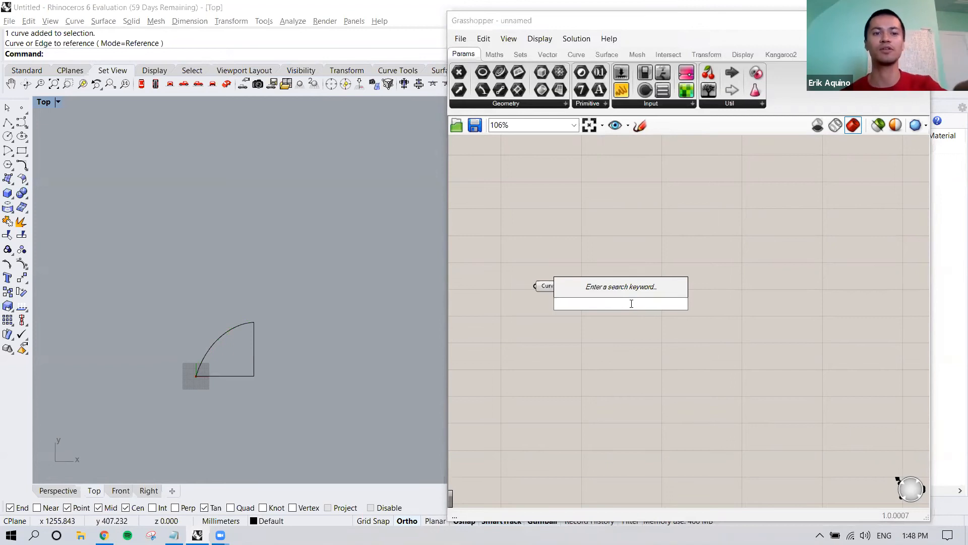
pyautogui.write('array')
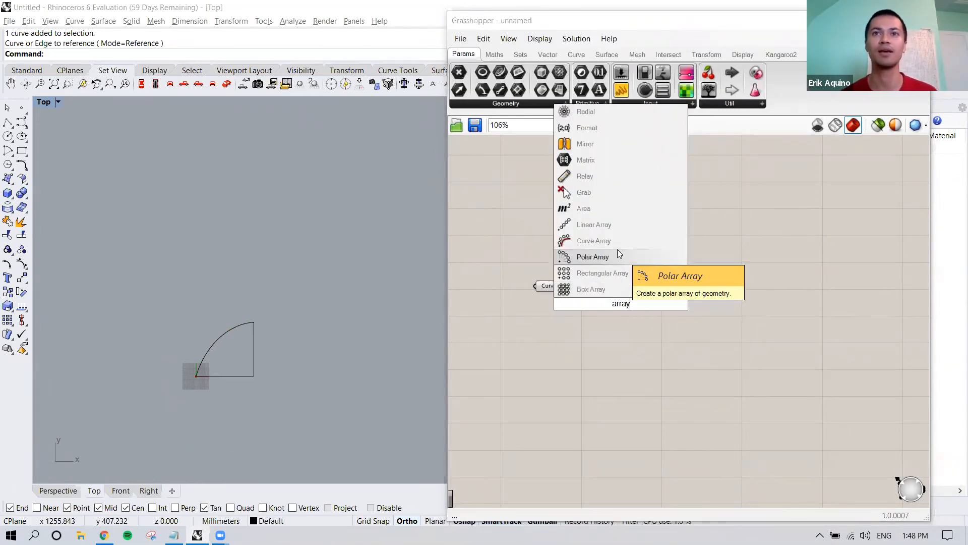
pyautogui.click(625, 275)
pyautogui.moveTo(627, 290); pyautogui.dragTo(651, 297)
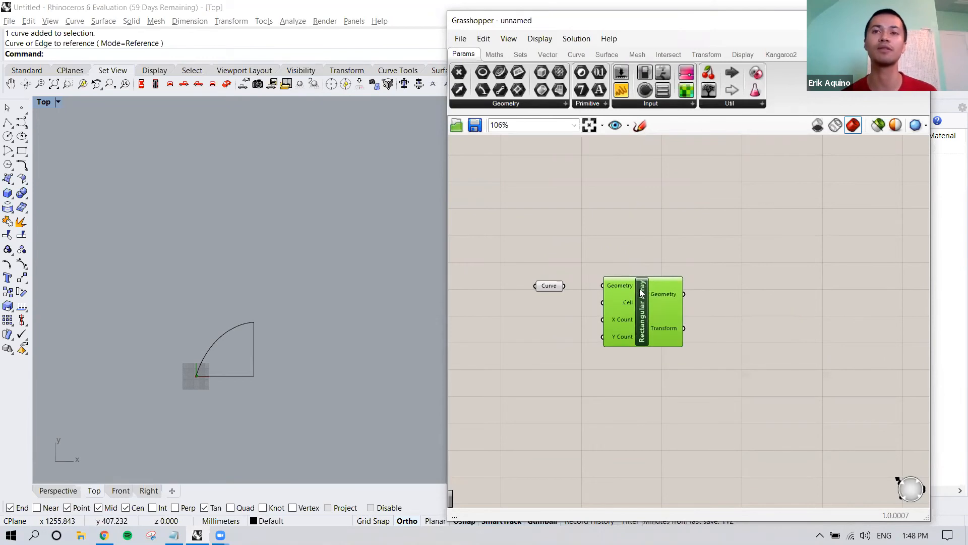
pyautogui.moveTo(649, 296); pyautogui.dragTo(632, 289, button='right')
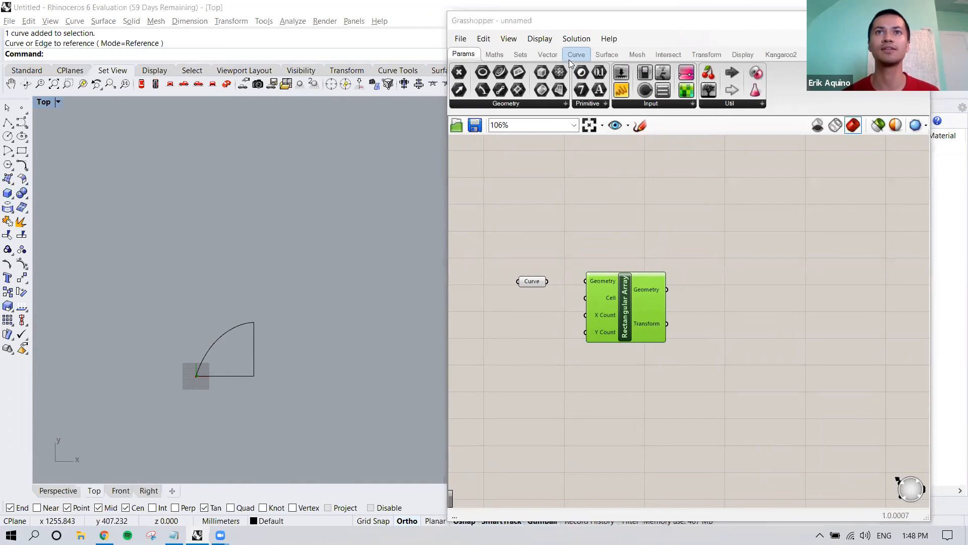
# Step: Toggle the full component names off and back on to compare them with the abbreviated labels
pyautogui.click(544, 40)
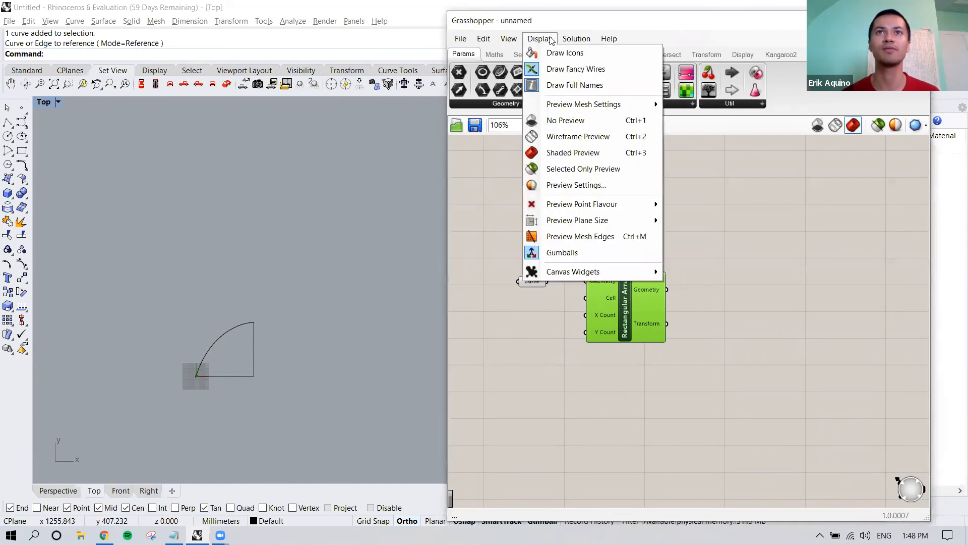
pyautogui.click(591, 85)
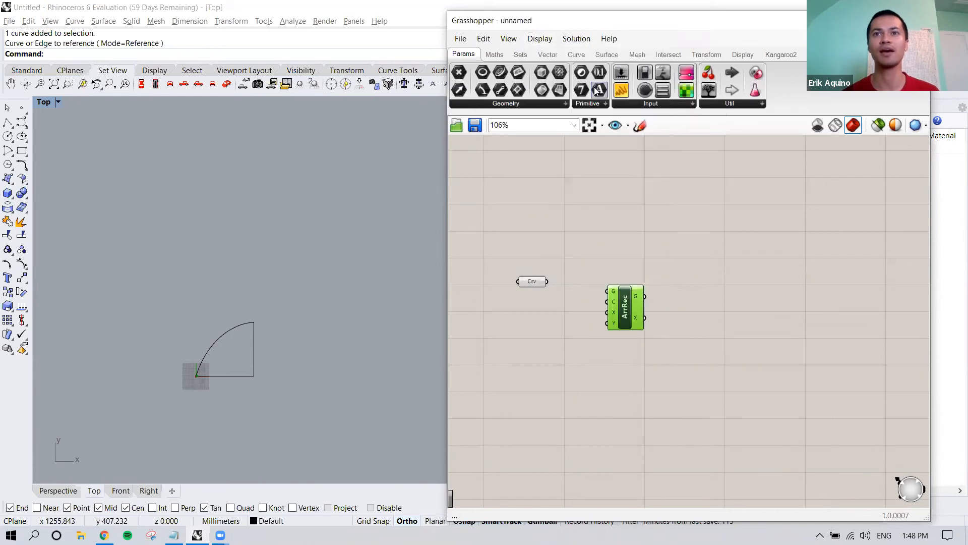
pyautogui.moveTo(616, 297)
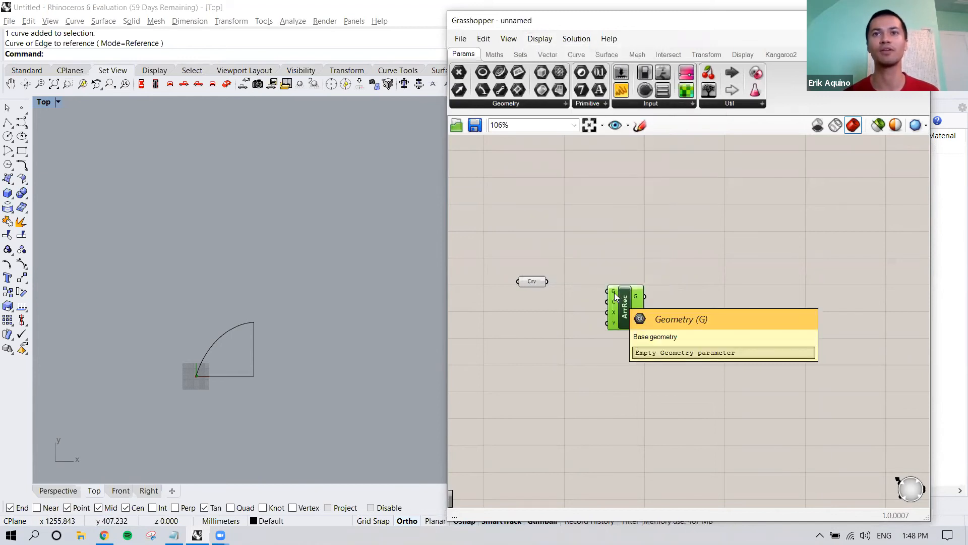
pyautogui.click(539, 39)
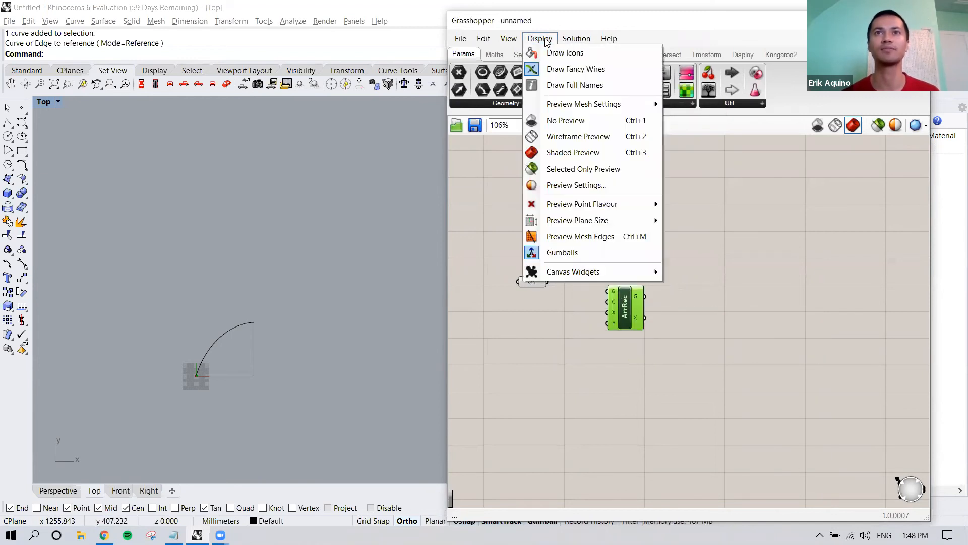
pyautogui.click(567, 86)
# Step: Connect the Curve parameter to the Geometry input of the Rectangular Array
pyautogui.click(654, 240)
pyautogui.moveTo(652, 234); pyautogui.dragTo(672, 215, button='right')
pyautogui.moveTo(646, 259); pyautogui.dragTo(649, 260)
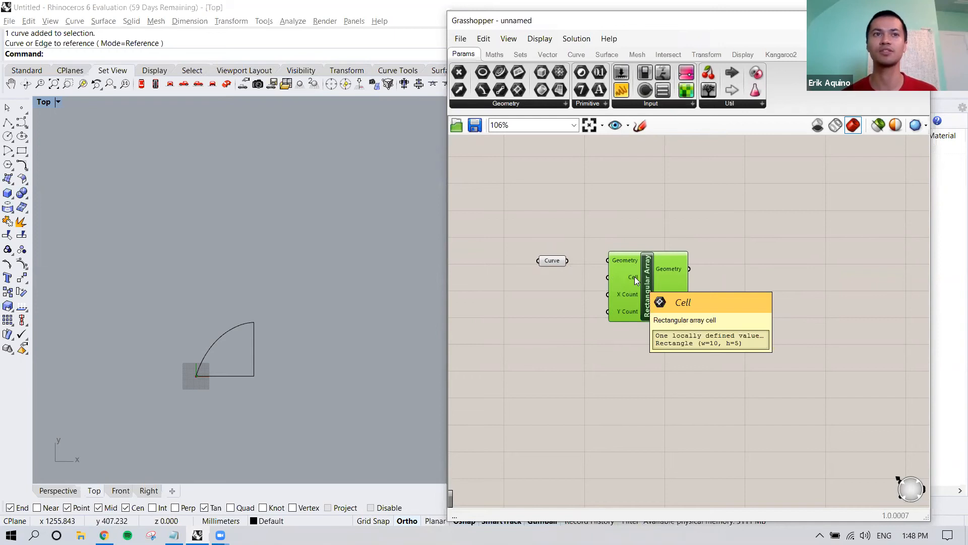
pyautogui.moveTo(635, 276); pyautogui.dragTo(619, 275, button='right')
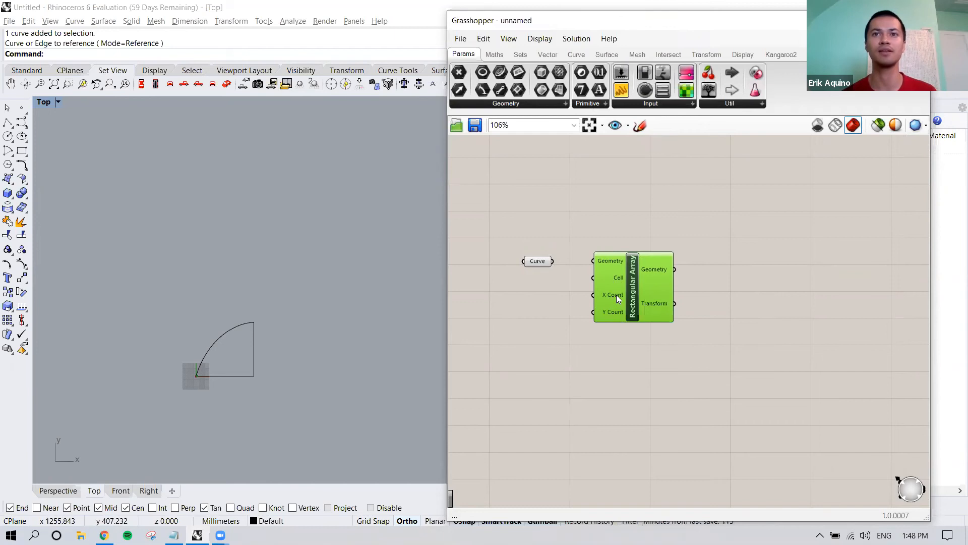
pyautogui.moveTo(601, 334); pyautogui.dragTo(582, 332, button='right')
pyautogui.moveTo(525, 261)
pyautogui.mouseDown()
pyautogui.moveTo(576, 259)
pyautogui.moveTo(520, 259)
pyautogui.mouseUp()
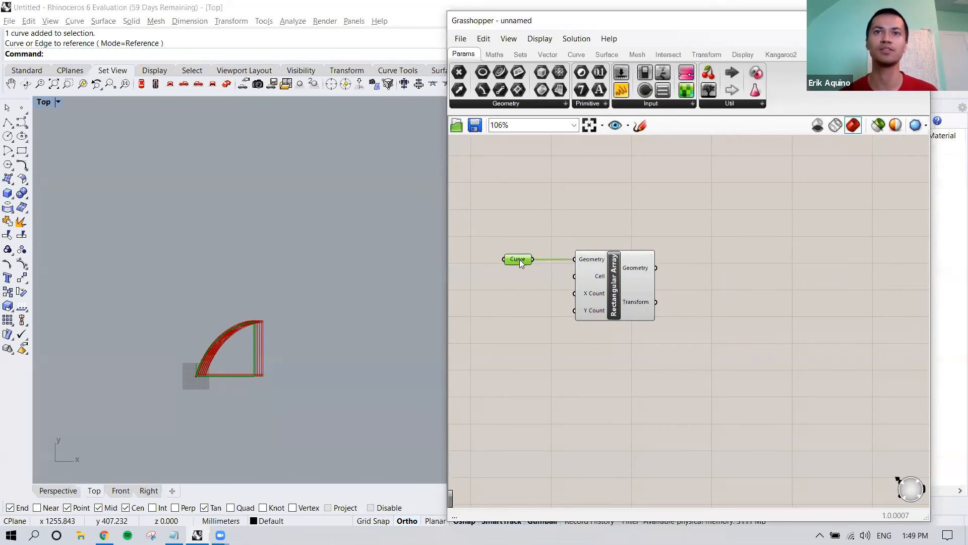
# Step: Set the Rectangular Array's Cell to a 3-point rectangle about 543 by 483 mm, drawn from the outline's lower-left corner
pyautogui.moveTo(600, 281)
pyautogui.rightClick(599, 278)
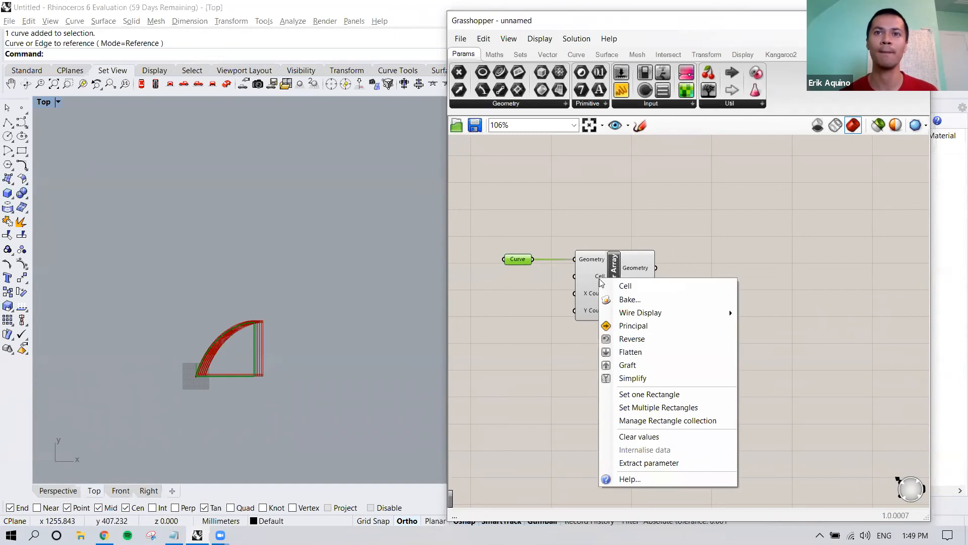
pyautogui.click(637, 395)
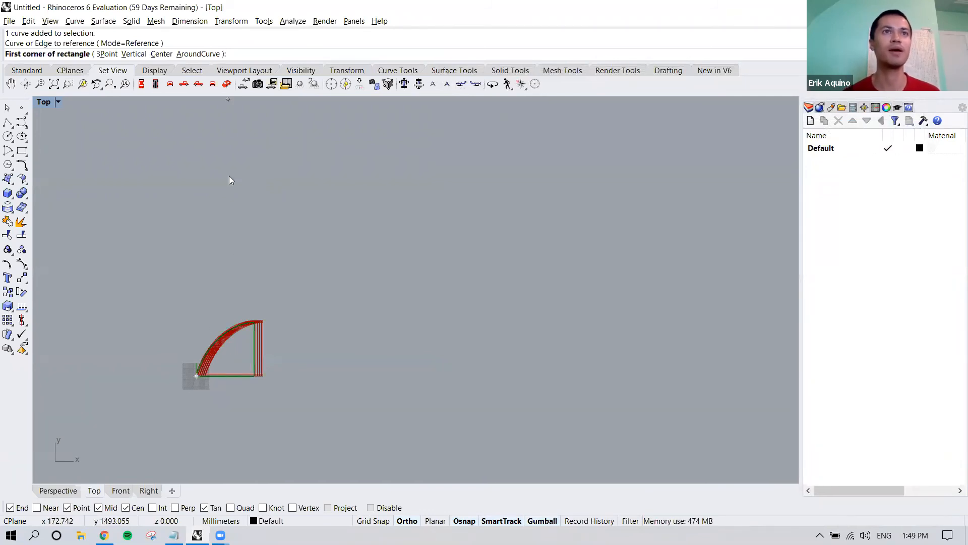
pyautogui.click(112, 55)
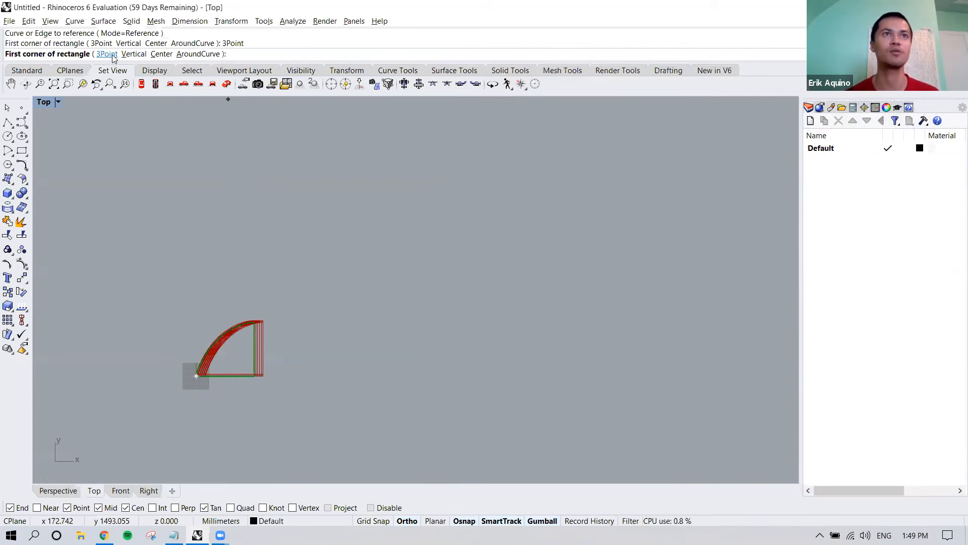
pyautogui.click(196, 376)
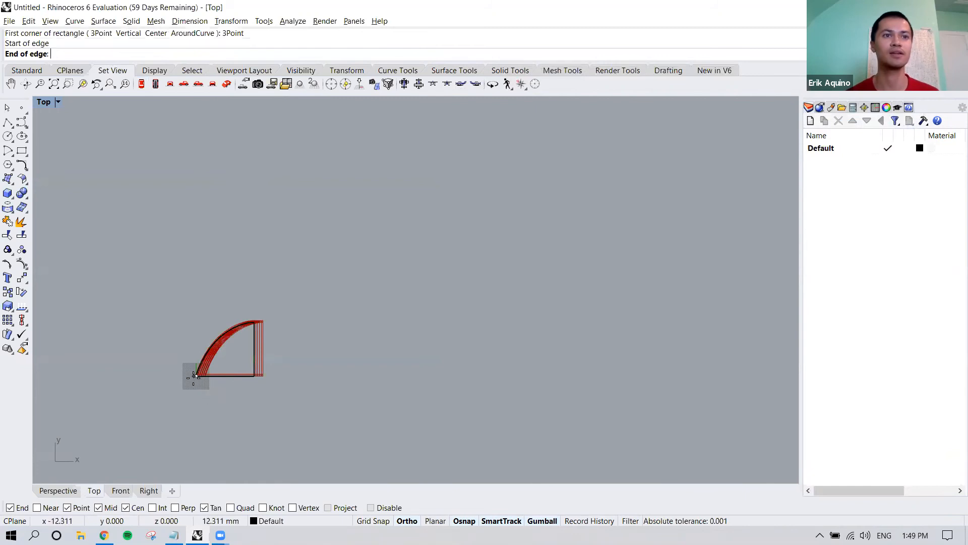
pyautogui.click(297, 376)
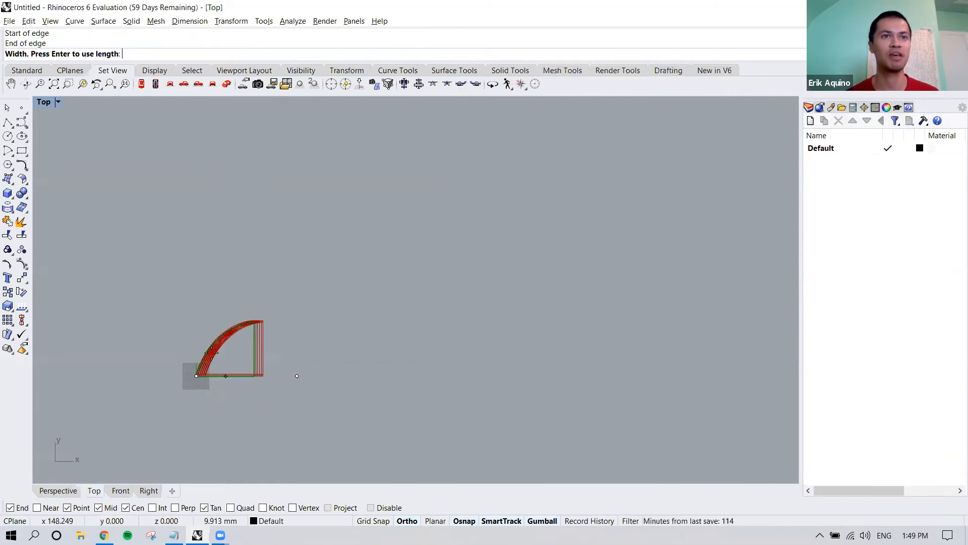
pyautogui.click(297, 286)
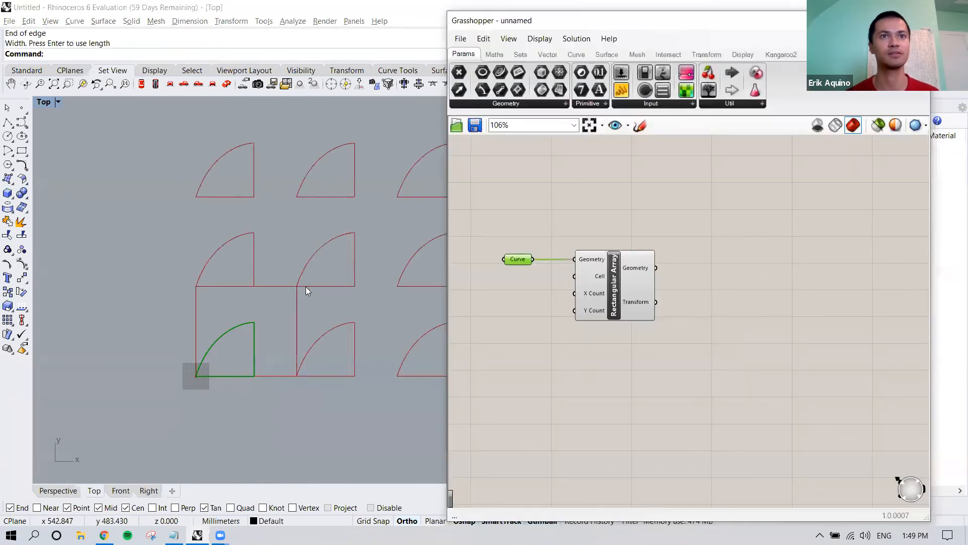
pyautogui.scroll(-5, 298, 374)
pyautogui.moveTo(415, 371); pyautogui.dragTo(313, 340, button='right')
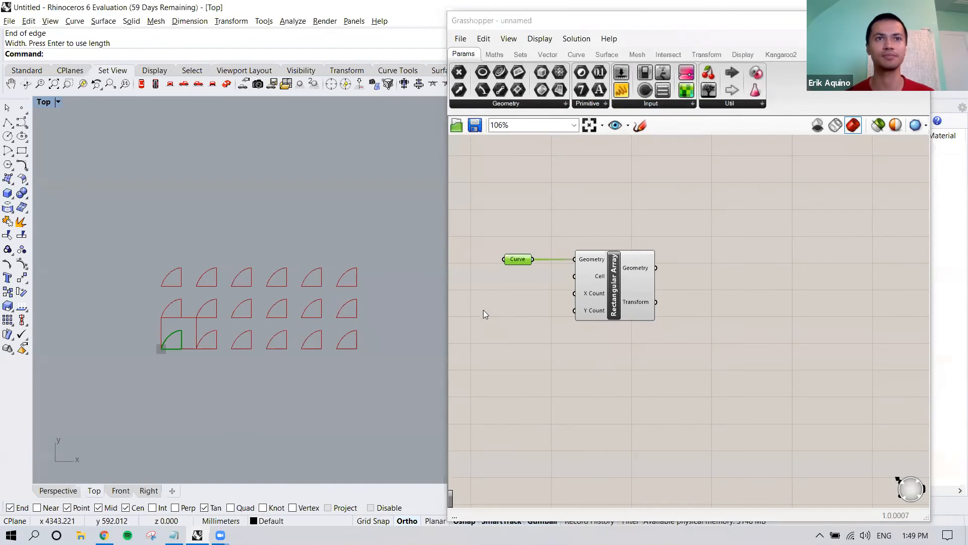
pyautogui.click(555, 316)
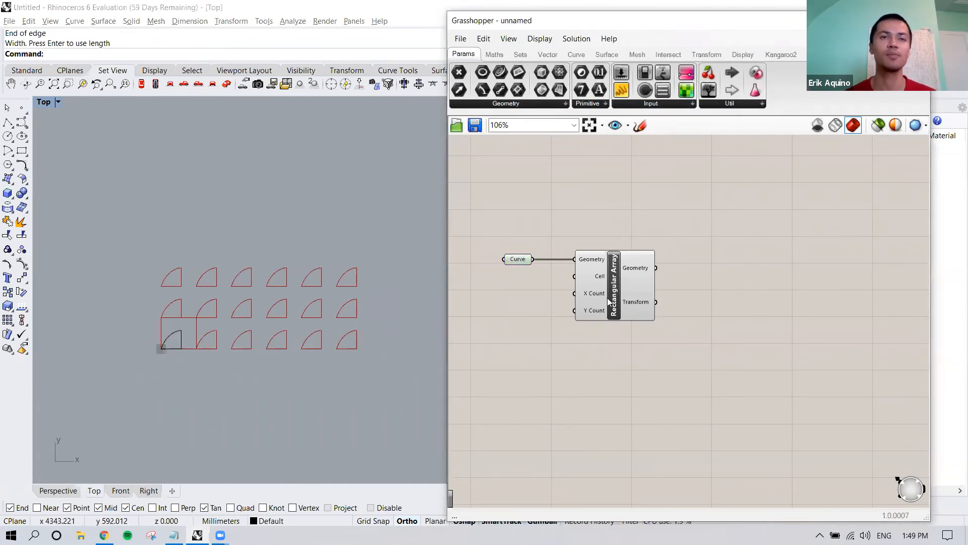
# Step: Place a whole-number Number Slider ranging from 0 to 20 beside the Rectangular Array's count inputs
pyautogui.moveTo(599, 294)
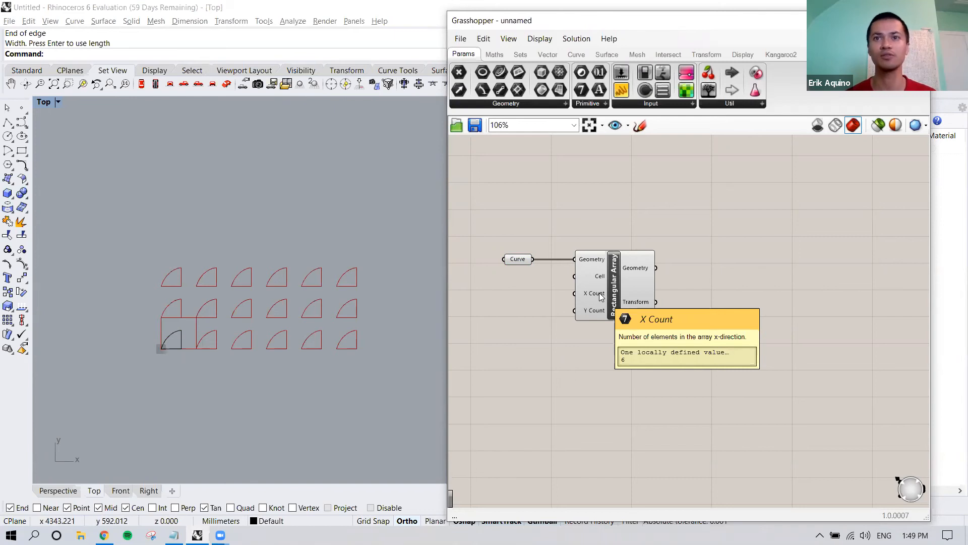
pyautogui.moveTo(594, 310)
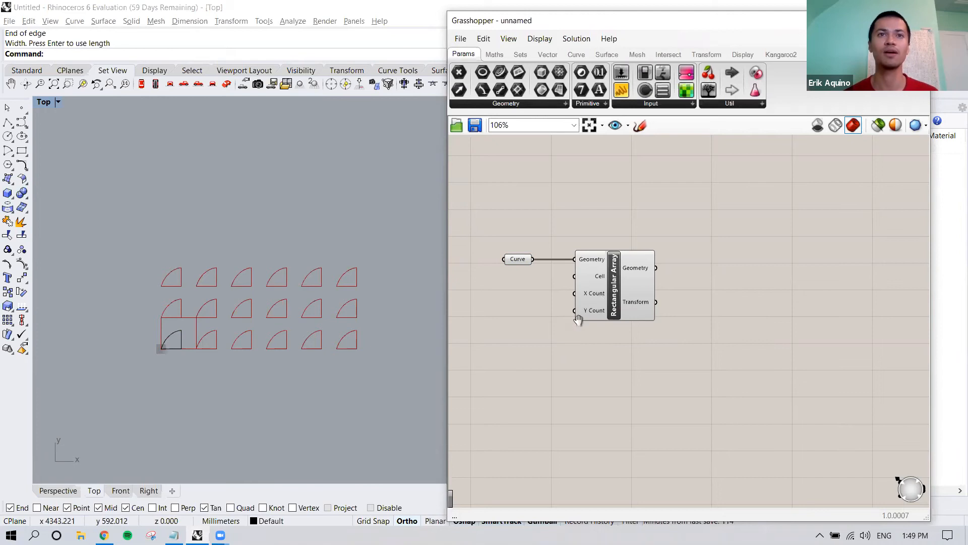
pyautogui.moveTo(555, 316); pyautogui.dragTo(597, 305, button='right')
pyautogui.doubleClick(556, 286)
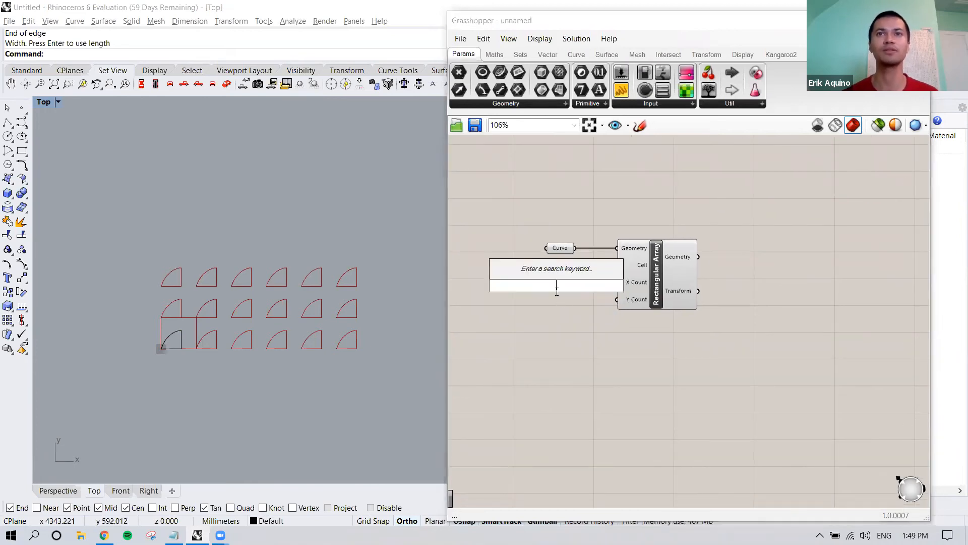
pyautogui.moveTo(576, 345); pyautogui.dragTo(576, 241, button='right')
pyautogui.moveTo(591, 420); pyautogui.dragTo(591, 361, button='right')
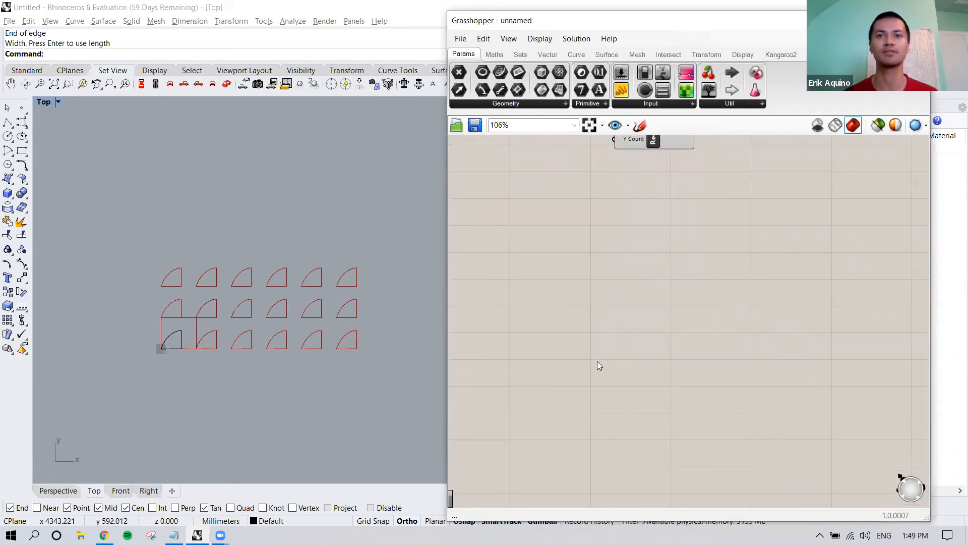
pyautogui.scroll(-3, 596, 358)
pyautogui.moveTo(602, 439); pyautogui.dragTo(563, 324)
pyautogui.moveTo(596, 436); pyautogui.dragTo(545, 233)
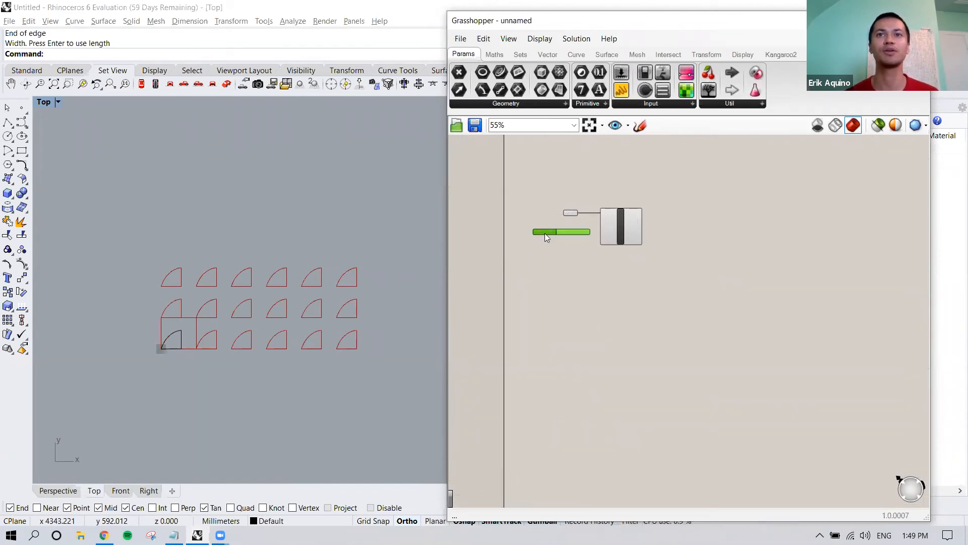
pyautogui.scroll(4, 552, 234)
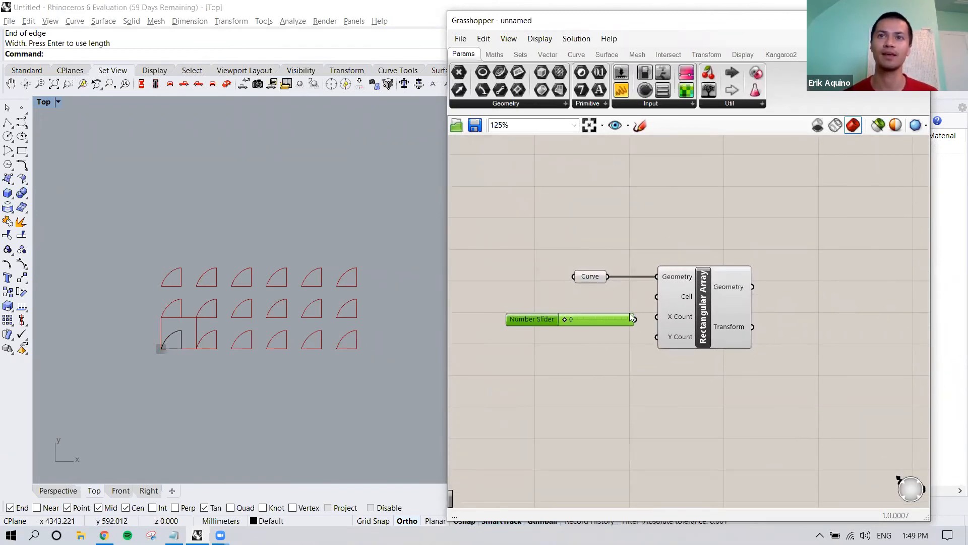
# Step: Review the Number Slider's rounding and numeric domain settings
pyautogui.rightClick(547, 320)
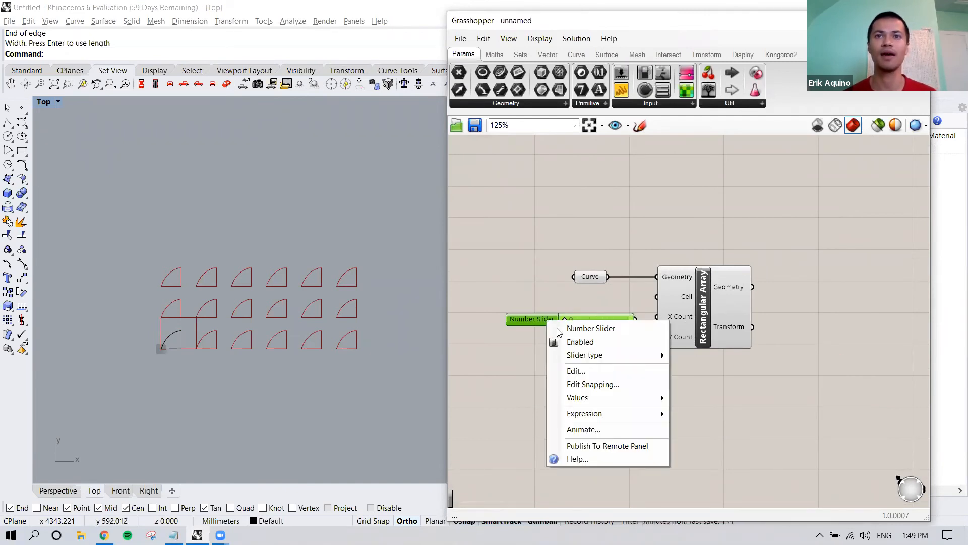
pyautogui.click(574, 374)
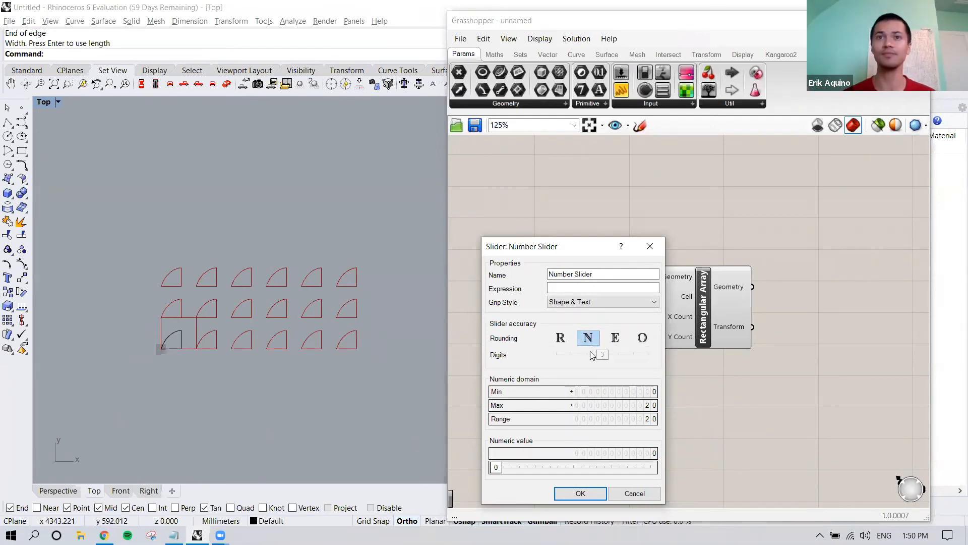
pyautogui.click(581, 493)
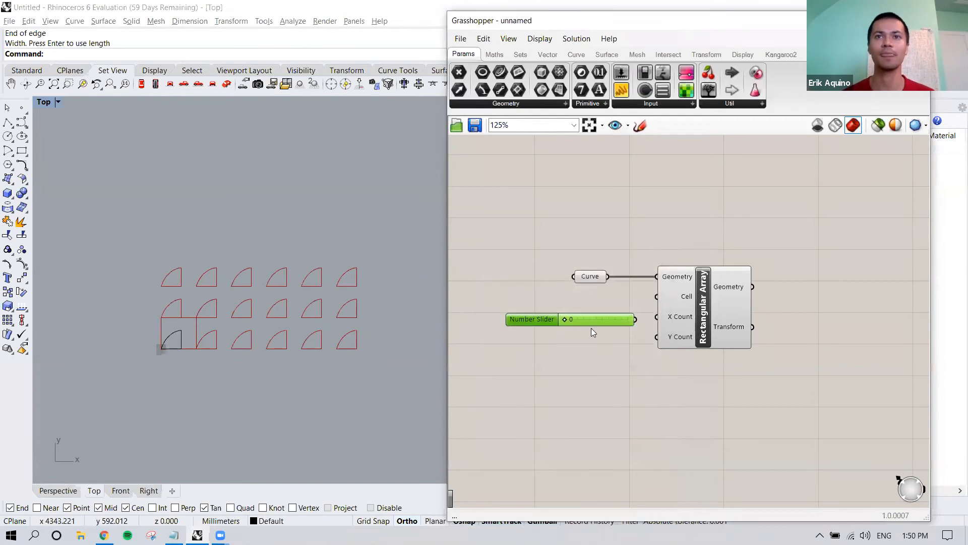
# Step: Connect the Number Slider to the X Count input and set it to 7
pyautogui.moveTo(572, 310); pyautogui.dragTo(657, 317)
pyautogui.moveTo(594, 317); pyautogui.dragTo(567, 316)
pyautogui.moveTo(589, 340)
pyautogui.mouseDown(button='right')
pyautogui.moveTo(583, 321)
pyautogui.moveTo(572, 335)
pyautogui.mouseUp(button='right')
pyautogui.moveTo(551, 310); pyautogui.dragTo(555, 310)
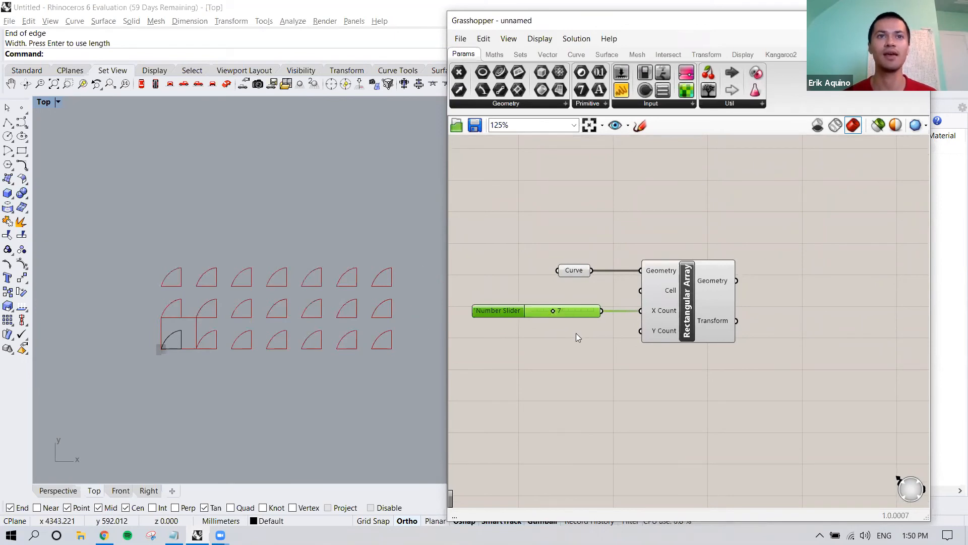
# Step: Try driving Y Count with a copy of the X Count slider, and delete the copy
pyautogui.hotkey('ctrl', 'c')
pyautogui.hotkey('ctrl', 'v')
pyautogui.moveTo(573, 318); pyautogui.dragTo(640, 331)
pyautogui.moveTo(581, 334); pyautogui.dragTo(582, 330)
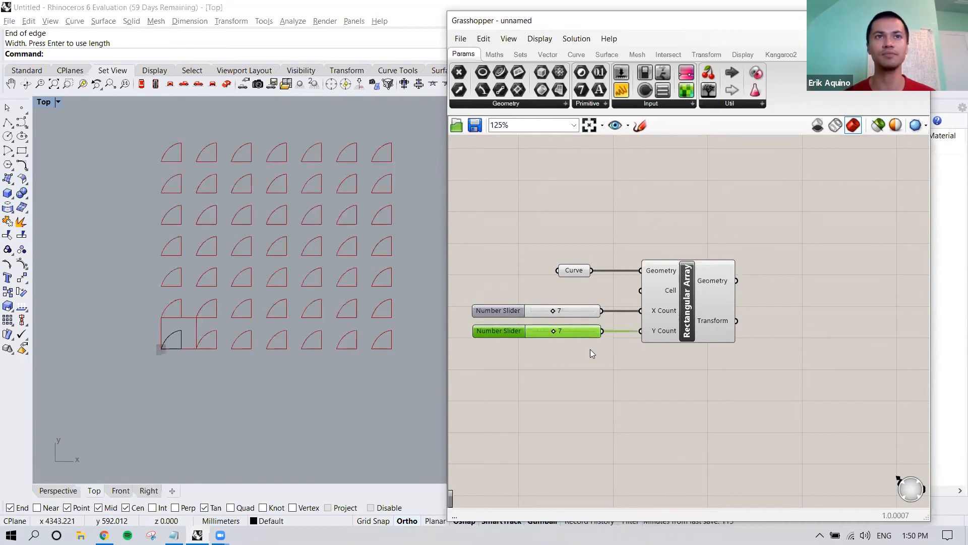
pyautogui.press('Delete')
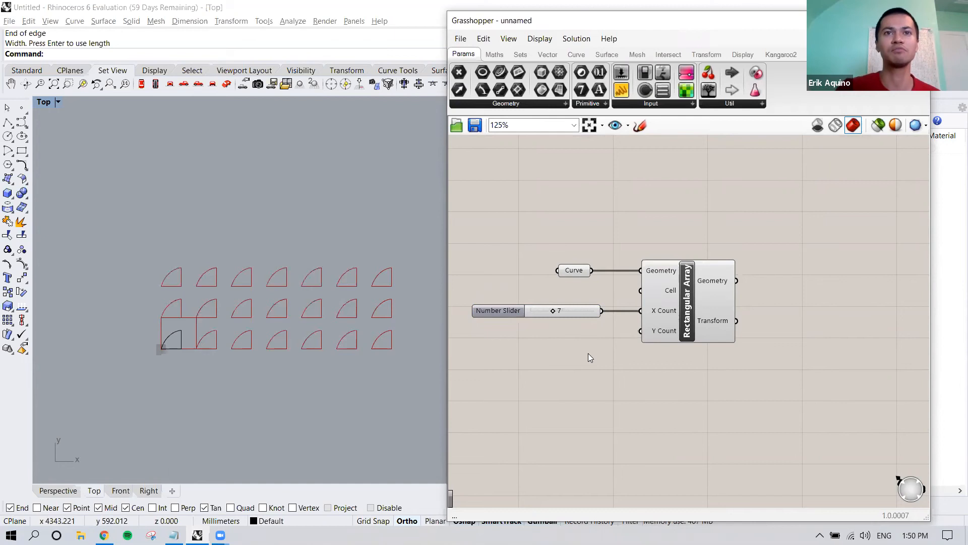
# Step: Apply the expression x+2 to the Rectangular Array's Y Count input
pyautogui.moveTo(647, 339); pyautogui.dragTo(639, 337, button='right')
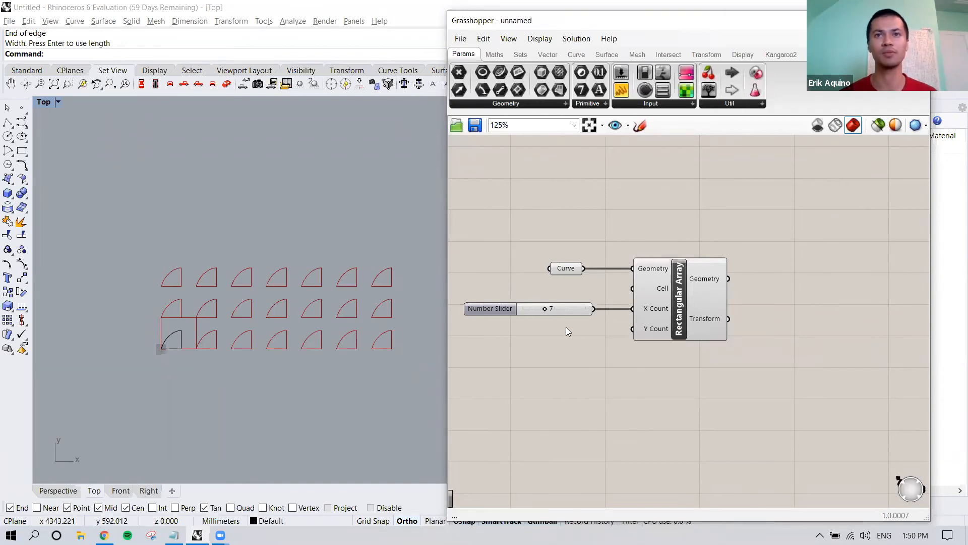
pyautogui.click(570, 312)
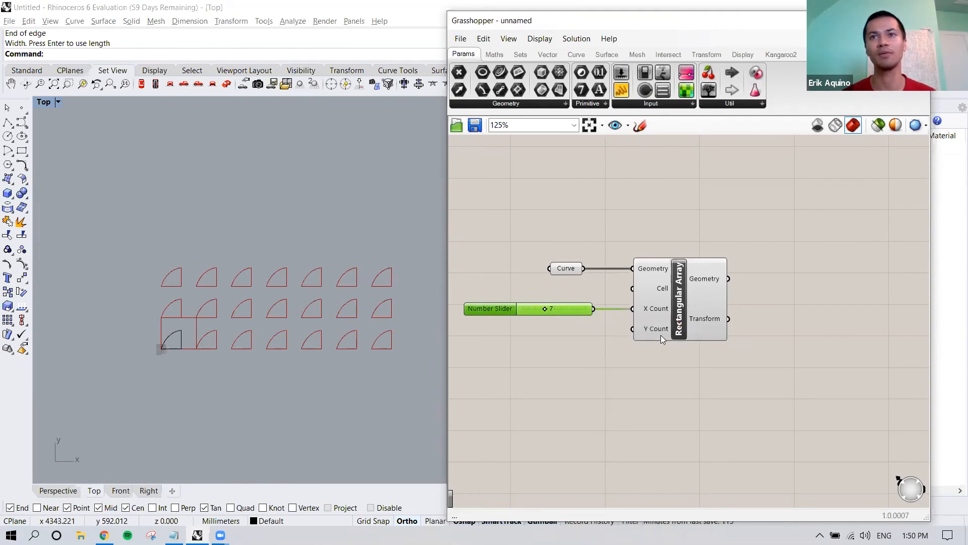
pyautogui.moveTo(661, 335)
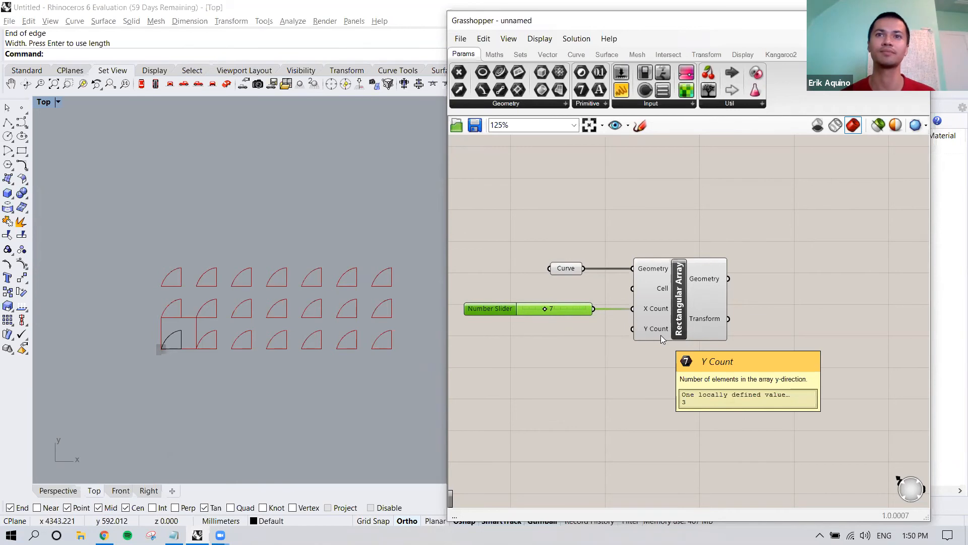
pyautogui.moveTo(660, 335); pyautogui.dragTo(659, 338, button='right')
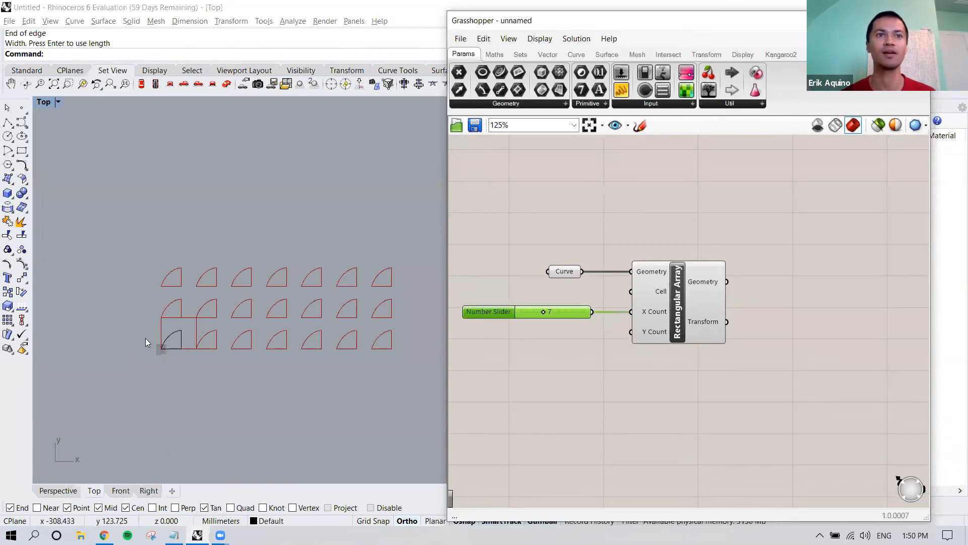
pyautogui.rightClick(650, 335)
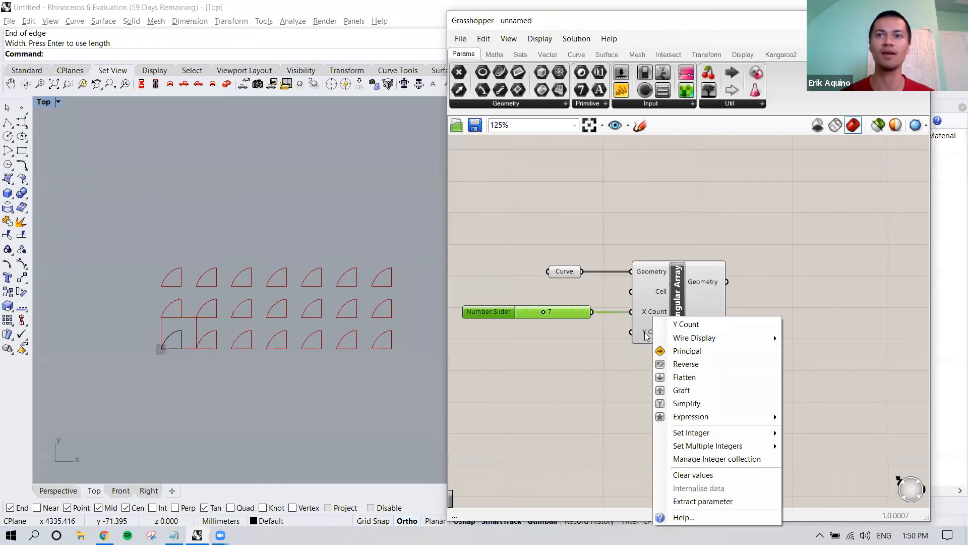
pyautogui.moveTo(719, 419)
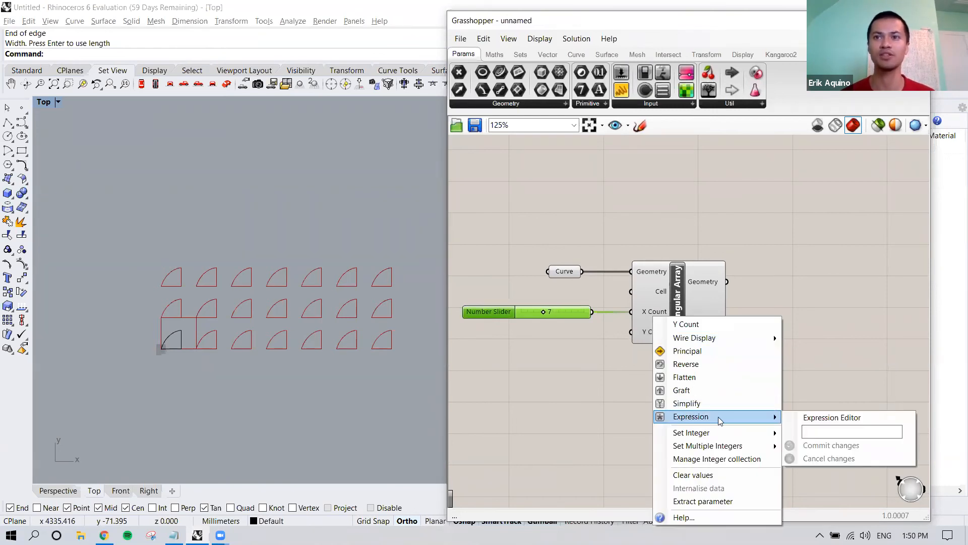
pyautogui.click(820, 430)
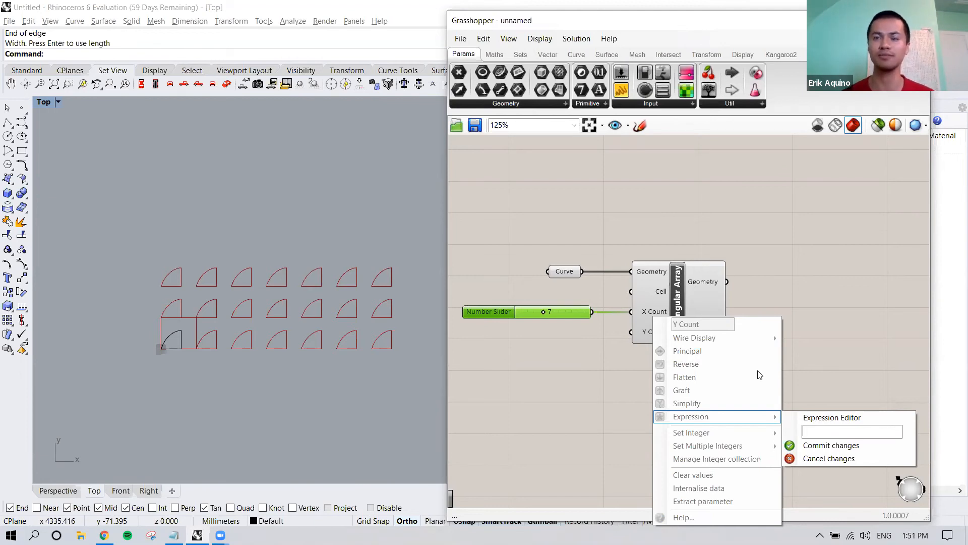
pyautogui.click(836, 432)
pyautogui.write('x')
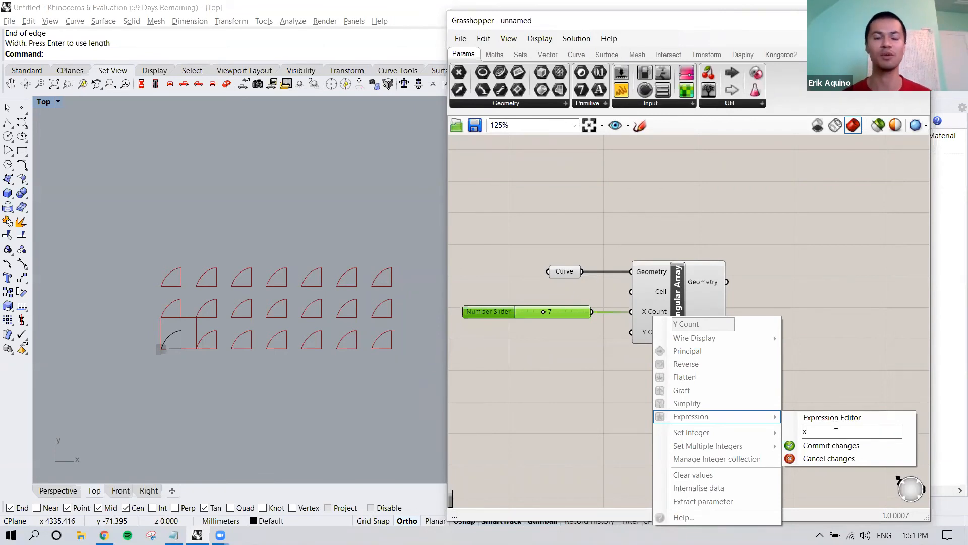
pyautogui.write('+2')
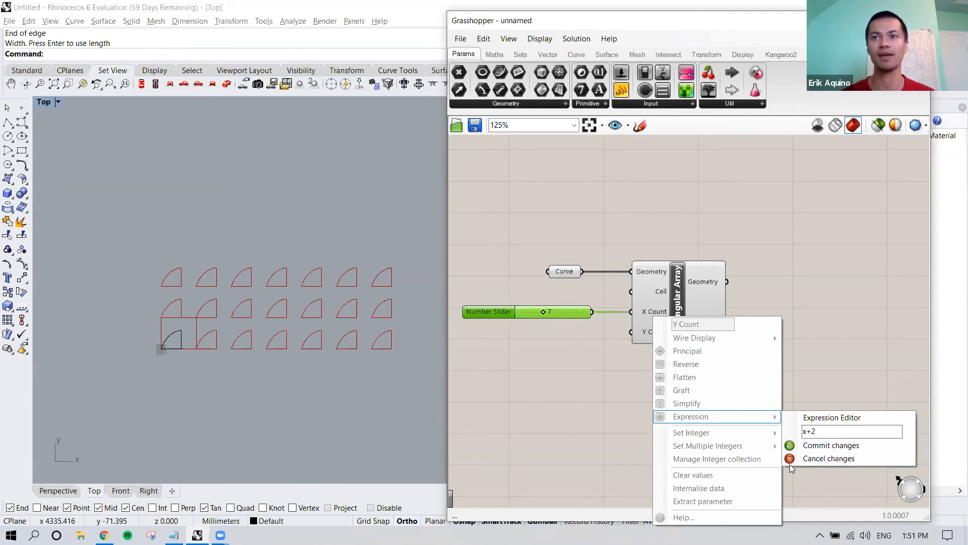
pyautogui.click(809, 448)
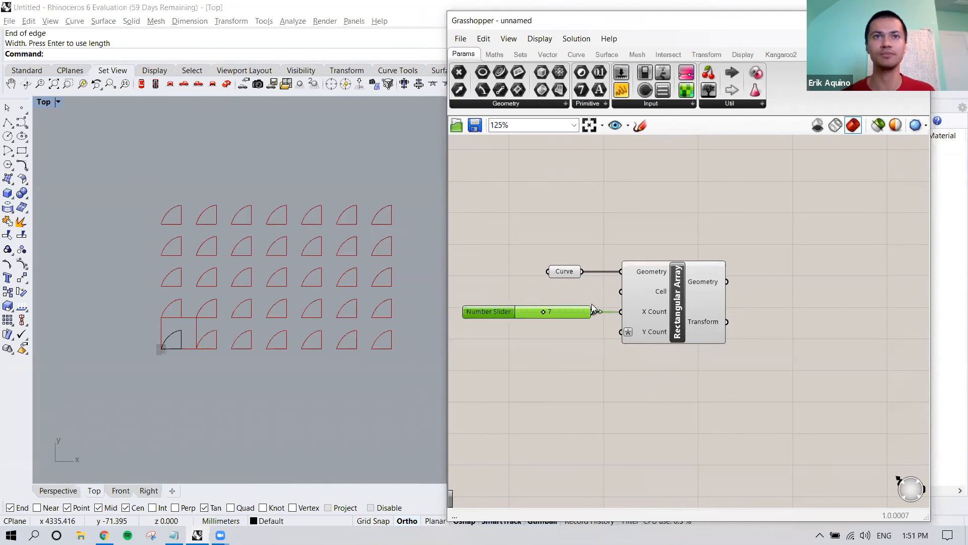
# Step: Connect the Number Slider to the Y Count input as well and set the slider to 3
pyautogui.keyDown('shift'); pyautogui.moveTo(592, 313); pyautogui.dragTo(621, 331); pyautogui.keyUp('shift')
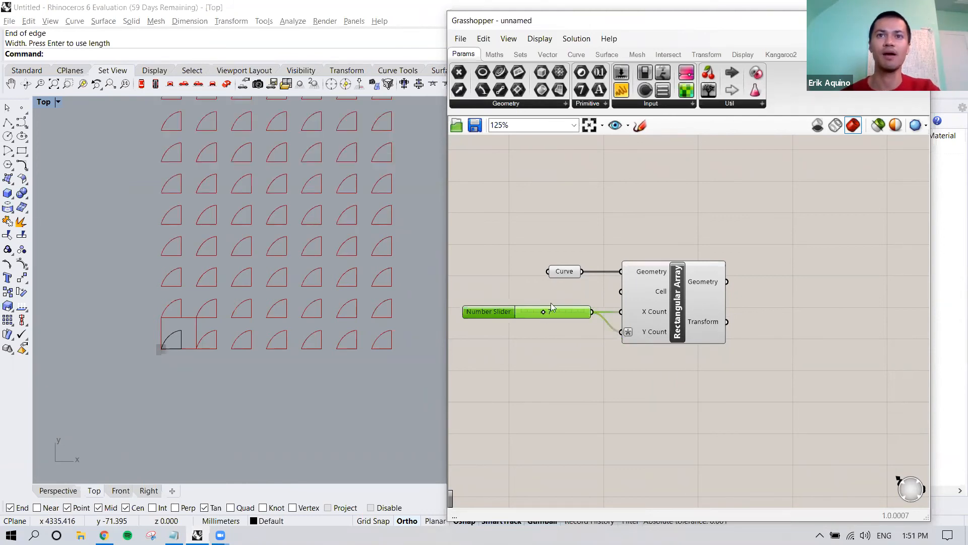
pyautogui.moveTo(551, 329); pyautogui.dragTo(577, 341, button='right')
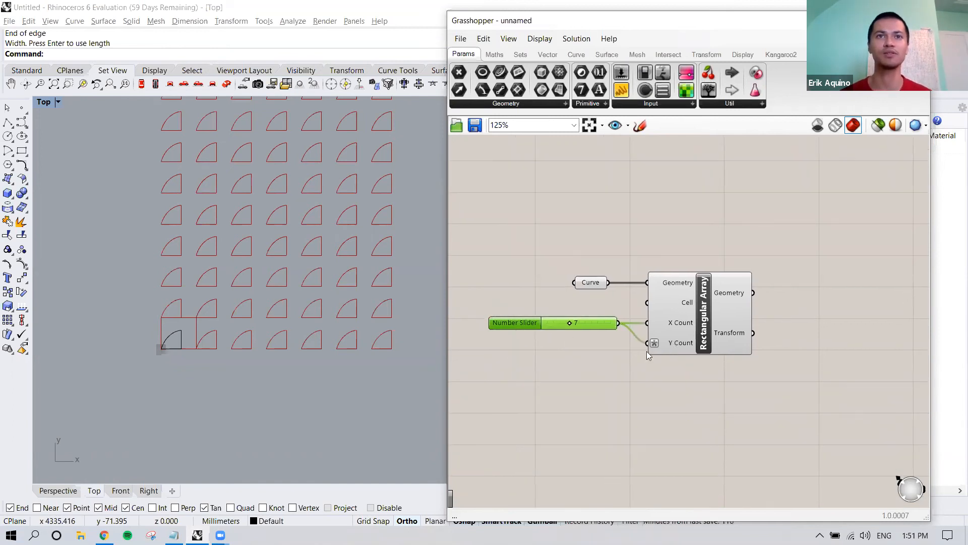
pyautogui.moveTo(261, 344); pyautogui.dragTo(259, 355, button='right')
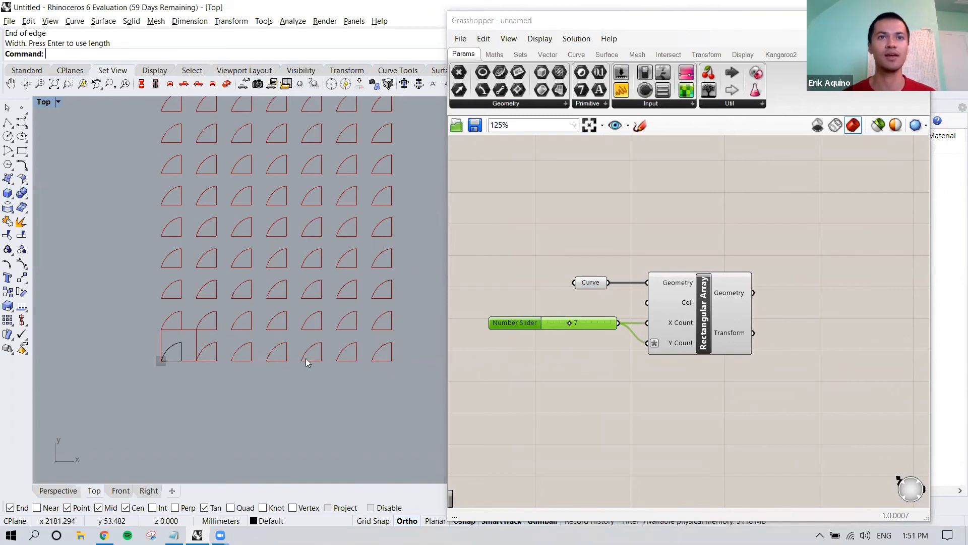
pyautogui.moveTo(178, 359); pyautogui.dragTo(179, 413, button='right')
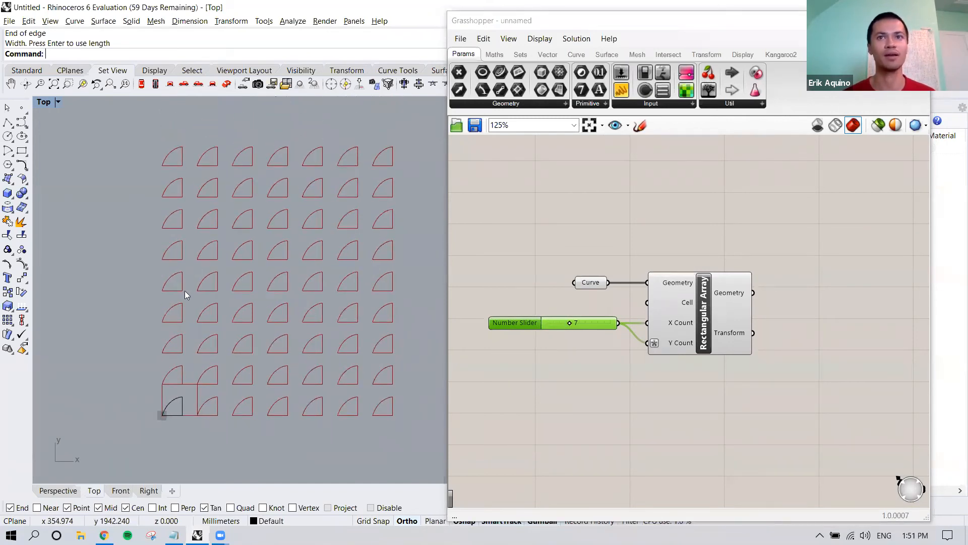
pyautogui.moveTo(570, 322); pyautogui.dragTo(553, 325)
pyautogui.moveTo(601, 353); pyautogui.dragTo(579, 344, button='right')
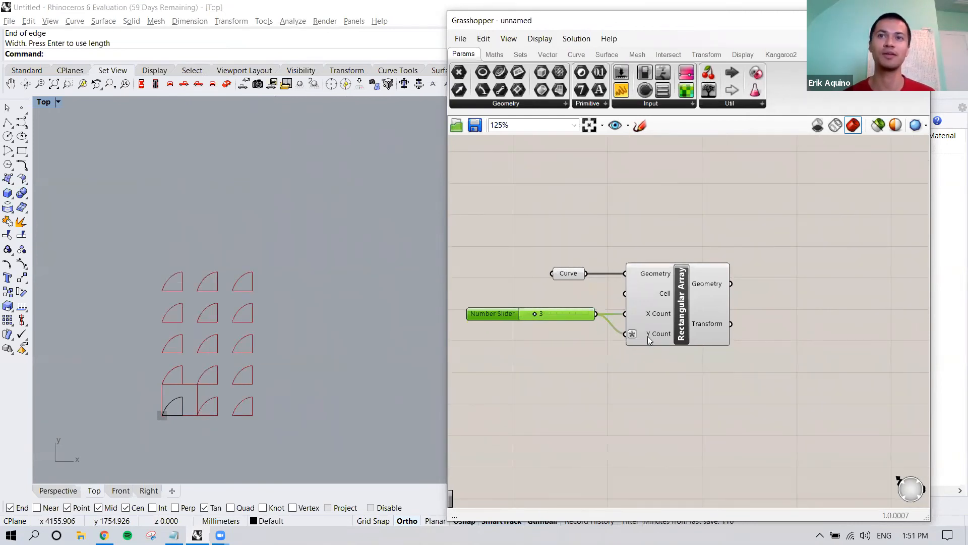
# Step: Change the expression on the Y Count input to x^2
pyautogui.moveTo(651, 337); pyautogui.dragTo(652, 329, button='right')
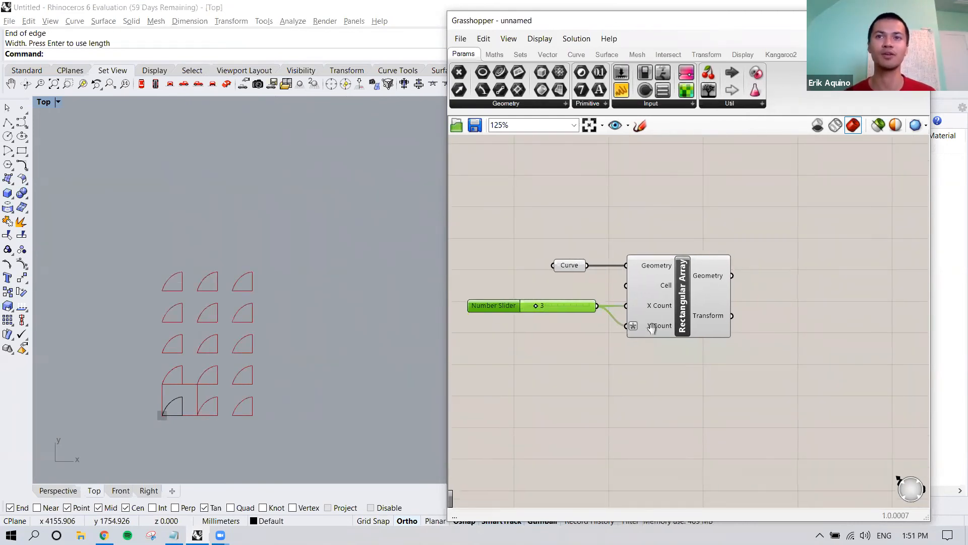
pyautogui.moveTo(659, 329)
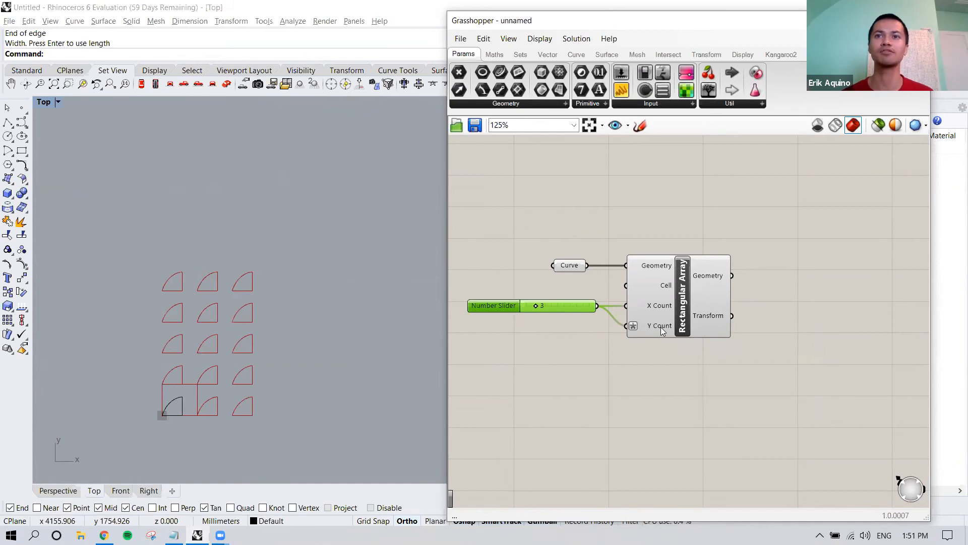
pyautogui.rightClick(660, 327)
pyautogui.moveTo(704, 415)
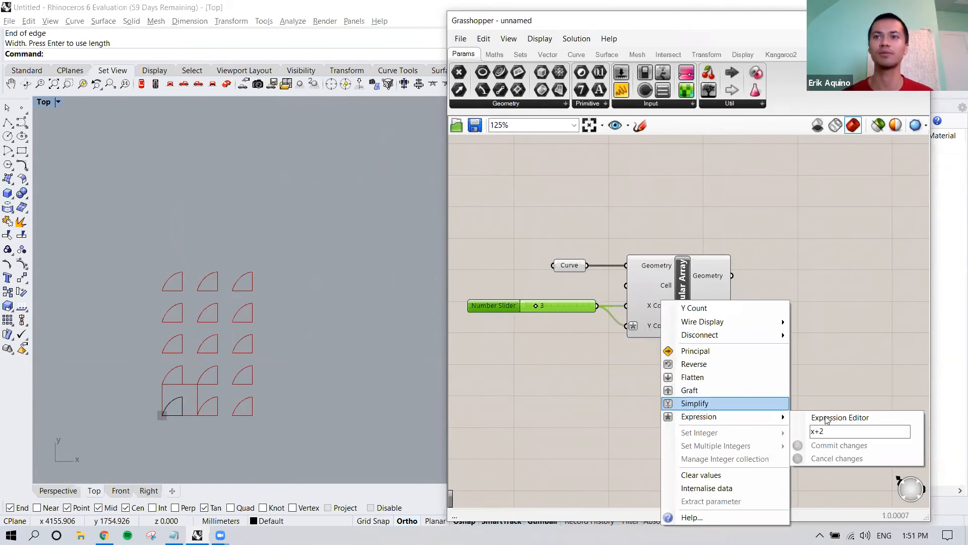
pyautogui.moveTo(823, 431); pyautogui.dragTo(815, 431)
pyautogui.write('^2')
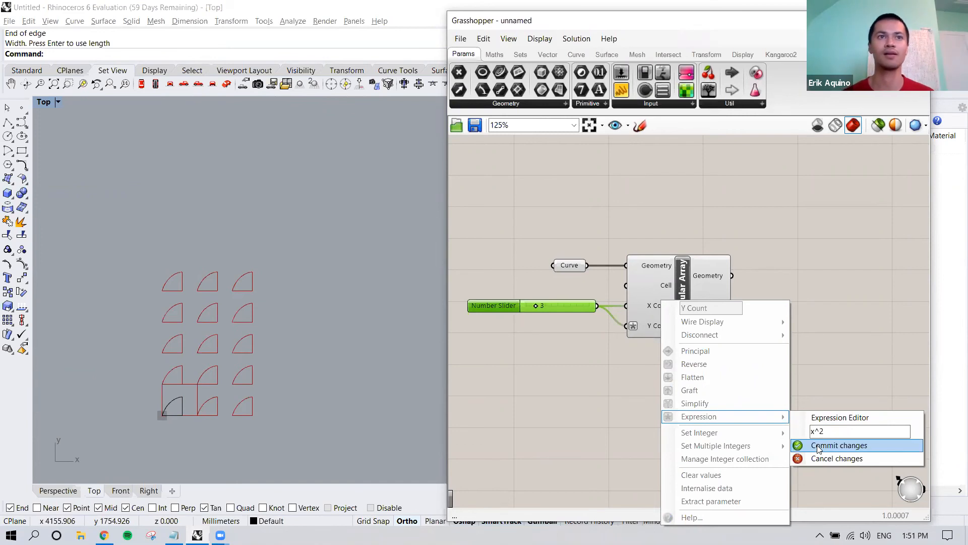
pyautogui.click(818, 448)
# Step: Set the Number Slider to 4 and check the array and the value reaching Y Count
pyautogui.moveTo(540, 307); pyautogui.dragTo(544, 307)
pyautogui.scroll(-5, 312, 354)
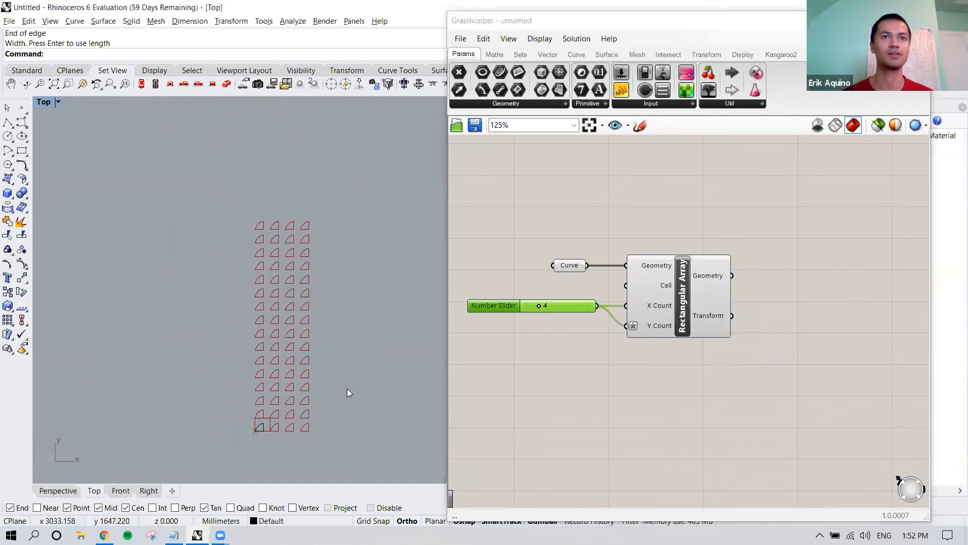
pyautogui.scroll(2, 346, 391)
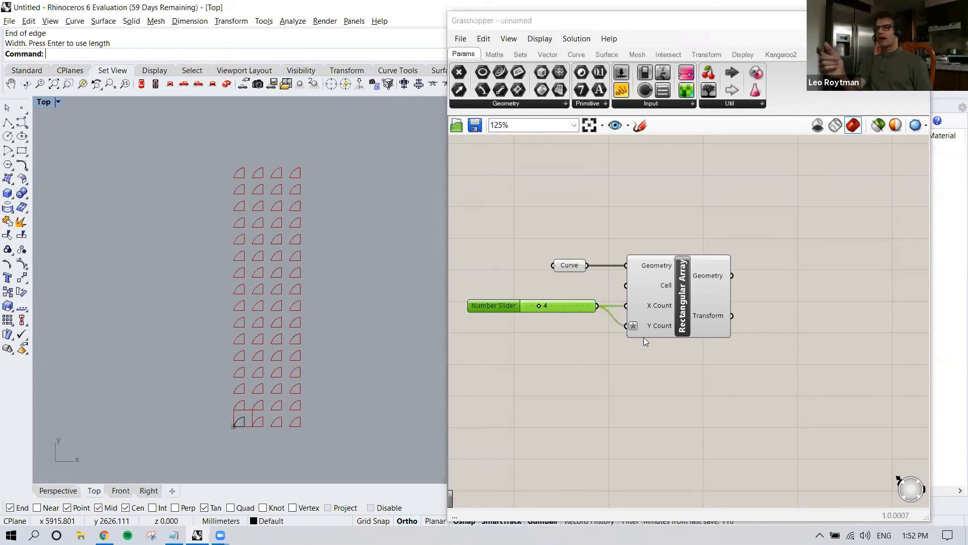
pyautogui.moveTo(649, 321)
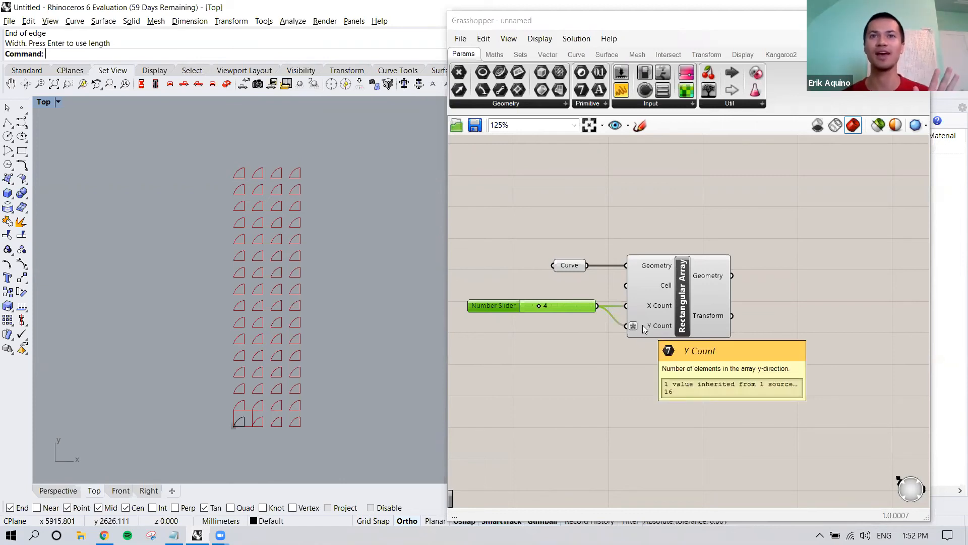
pyautogui.moveTo(577, 306); pyautogui.dragTo(576, 316)
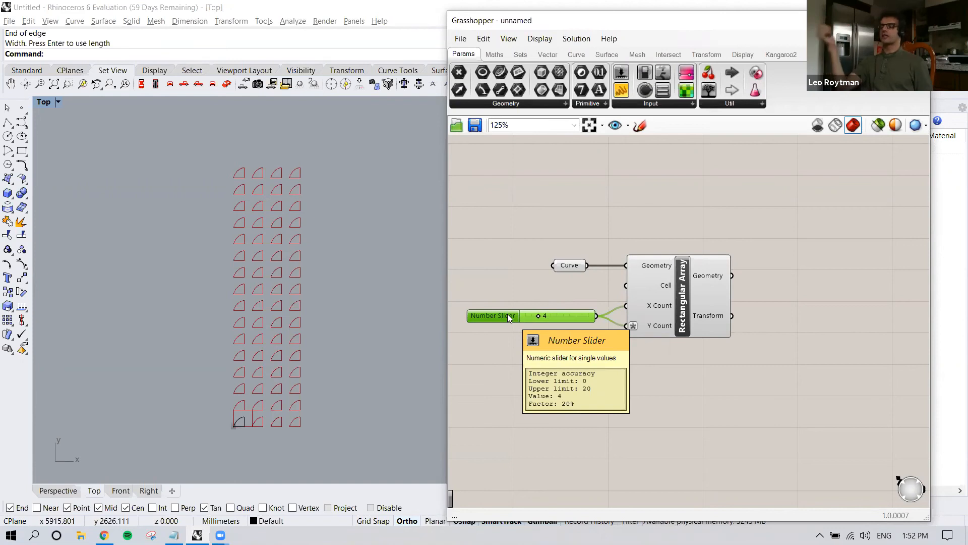
pyautogui.click(501, 348)
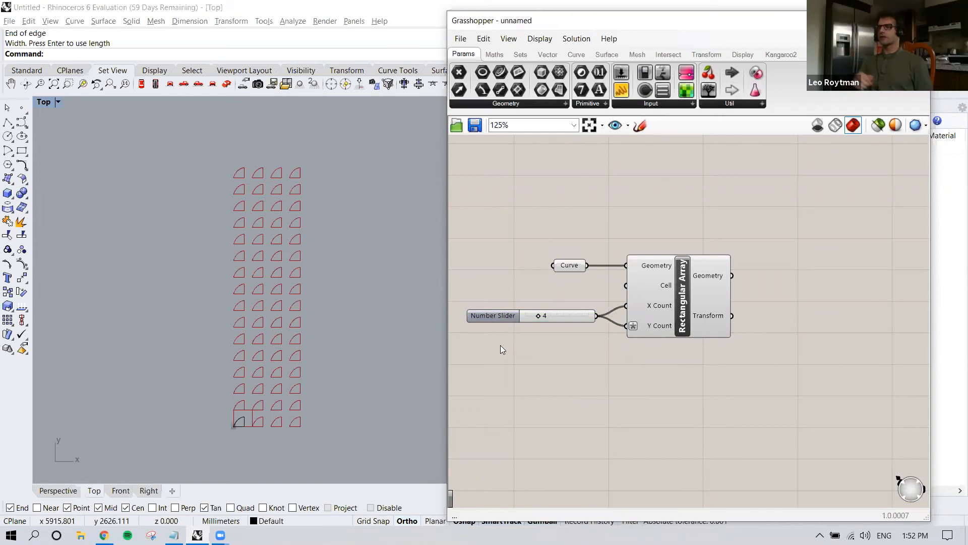
pyautogui.click(511, 319)
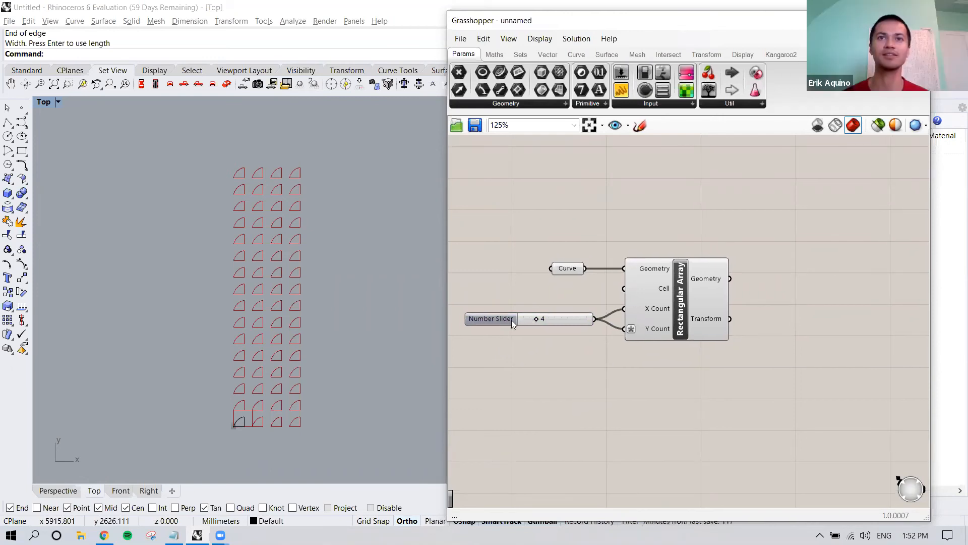
pyautogui.click(637, 348)
pyautogui.moveTo(644, 349); pyautogui.dragTo(642, 339, button='right')
pyautogui.moveTo(565, 308); pyautogui.dragTo(567, 297)
pyautogui.scroll(-1, 589, 318)
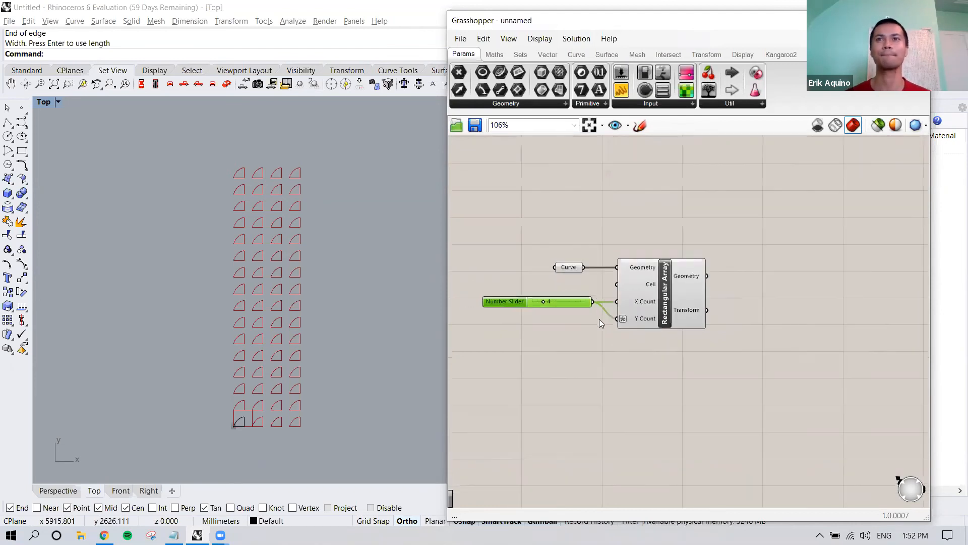
# Step: Add a tall Panel beside the Rectangular Array and connect the array's Geometry output to it
pyautogui.moveTo(662, 330); pyautogui.dragTo(679, 337, button='right')
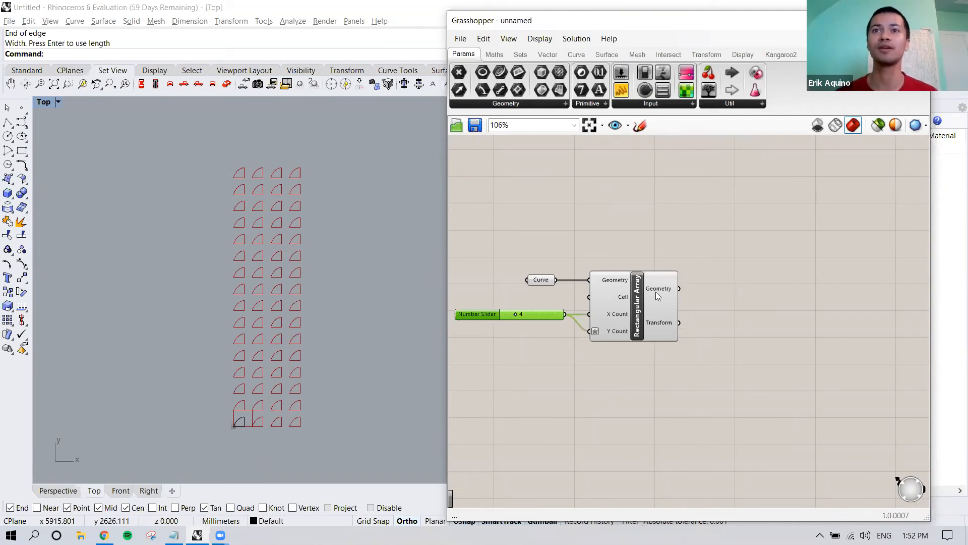
pyautogui.moveTo(658, 293)
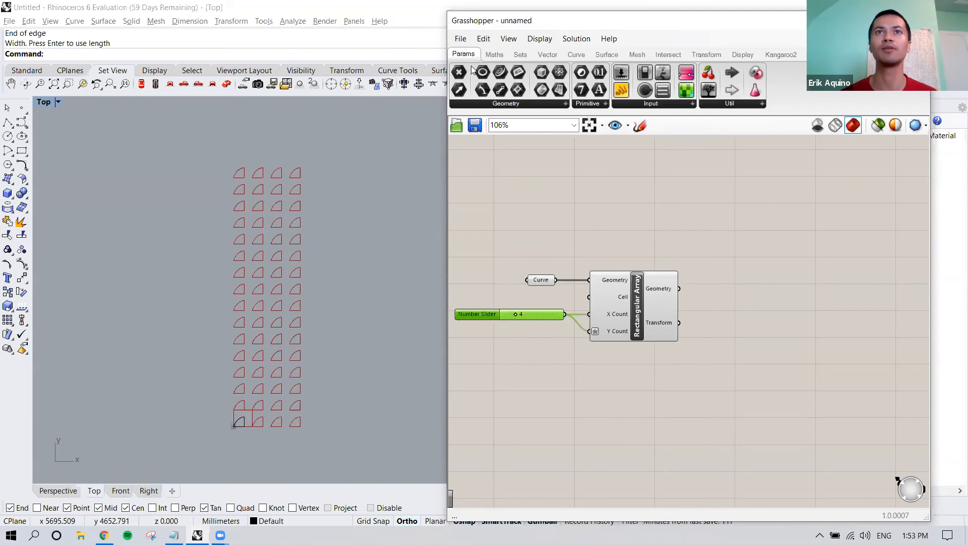
pyautogui.moveTo(628, 91); pyautogui.dragTo(736, 258)
pyautogui.moveTo(736, 258); pyautogui.dragTo(653, 247, button='right')
pyautogui.moveTo(663, 229); pyautogui.dragTo(678, 259)
pyautogui.moveTo(595, 277); pyautogui.dragTo(717, 457)
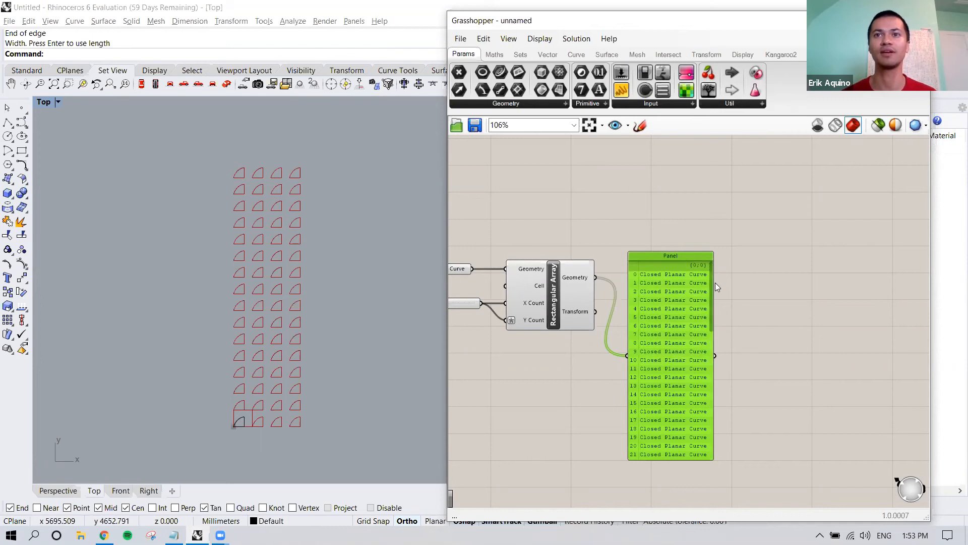
# Step: Read the Panel's whole list of arrayed curves, from the first index to the last and back
pyautogui.moveTo(712, 277); pyautogui.dragTo(706, 406)
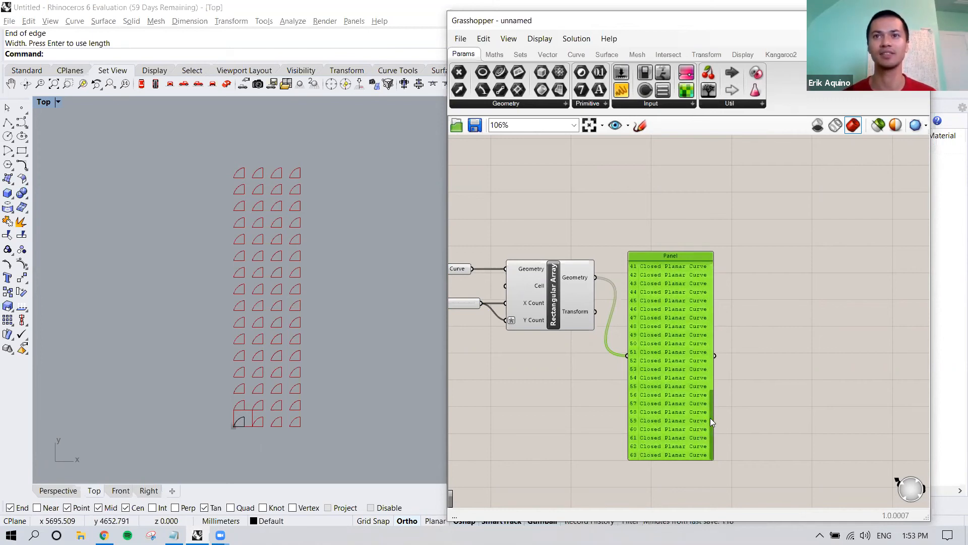
pyautogui.moveTo(712, 406); pyautogui.dragTo(720, 296)
pyautogui.moveTo(721, 355); pyautogui.dragTo(634, 456)
pyautogui.moveTo(712, 399); pyautogui.dragTo(718, 275)
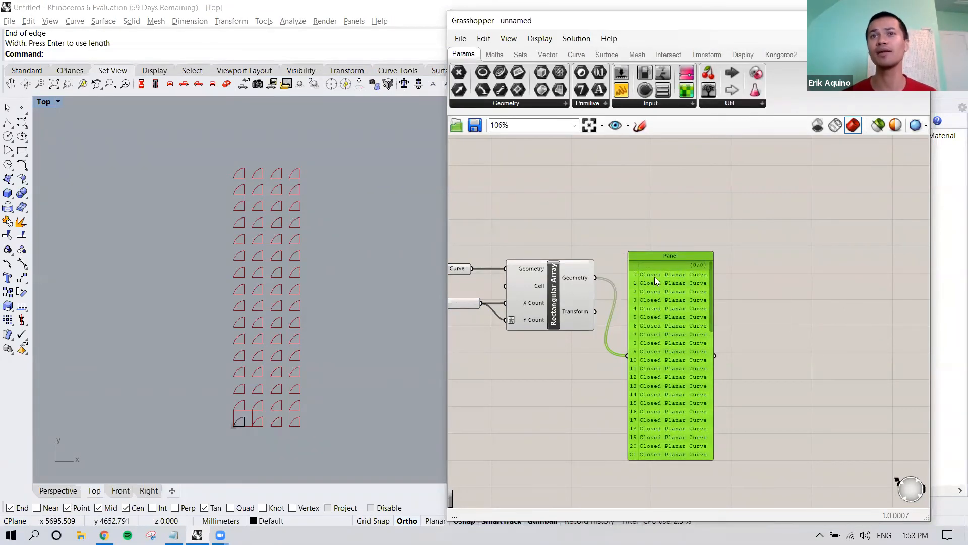
pyautogui.rightClick(754, 265)
pyautogui.click(737, 249)
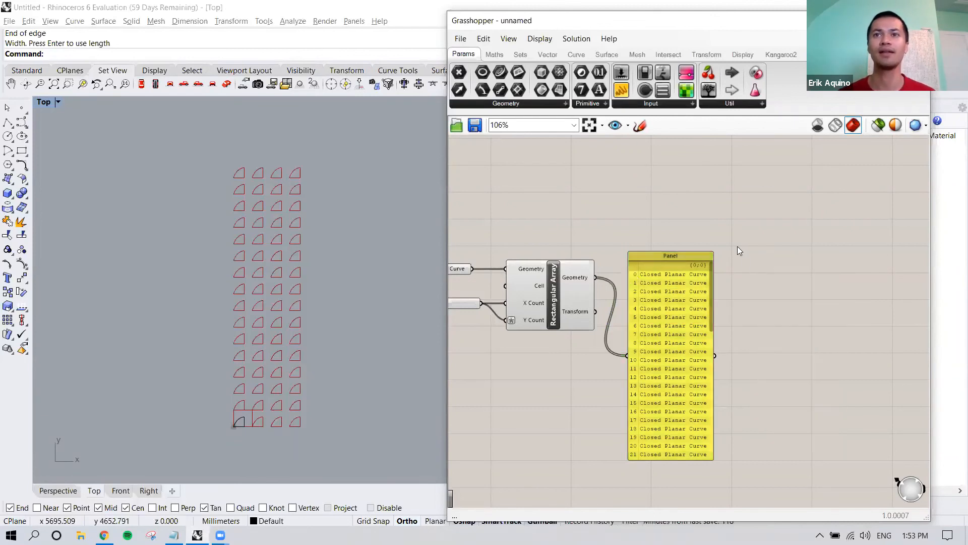
# Step: Select the Panel and then the Rectangular Array to compare the listed items with the curves highlighted in the Top viewport
pyautogui.scroll(-2, 734, 252)
pyautogui.moveTo(737, 304); pyautogui.dragTo(729, 253, button='right')
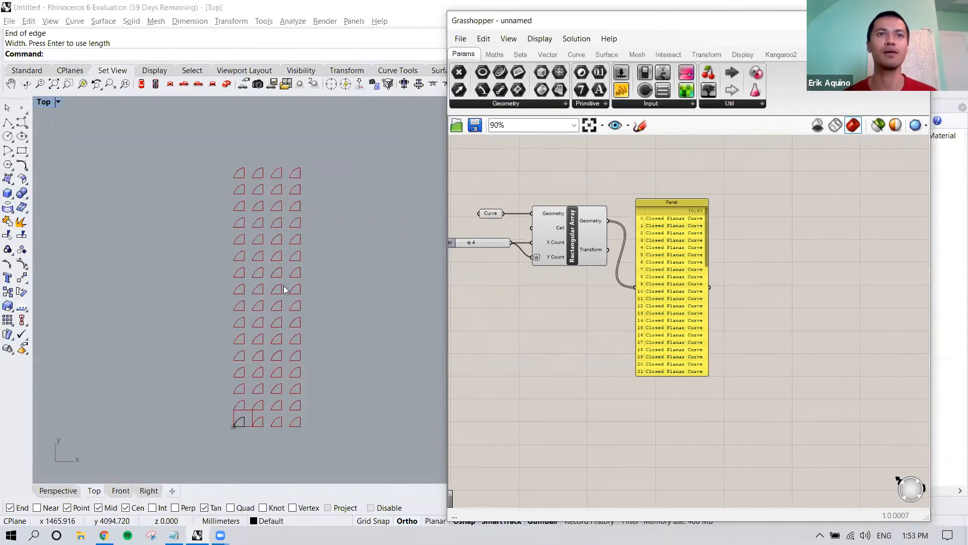
pyautogui.click(661, 237)
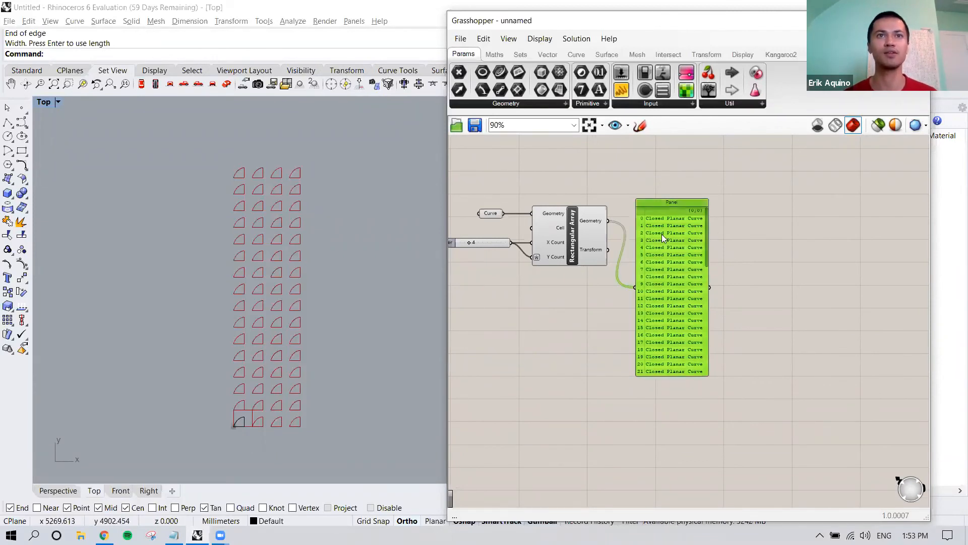
pyautogui.click(591, 234)
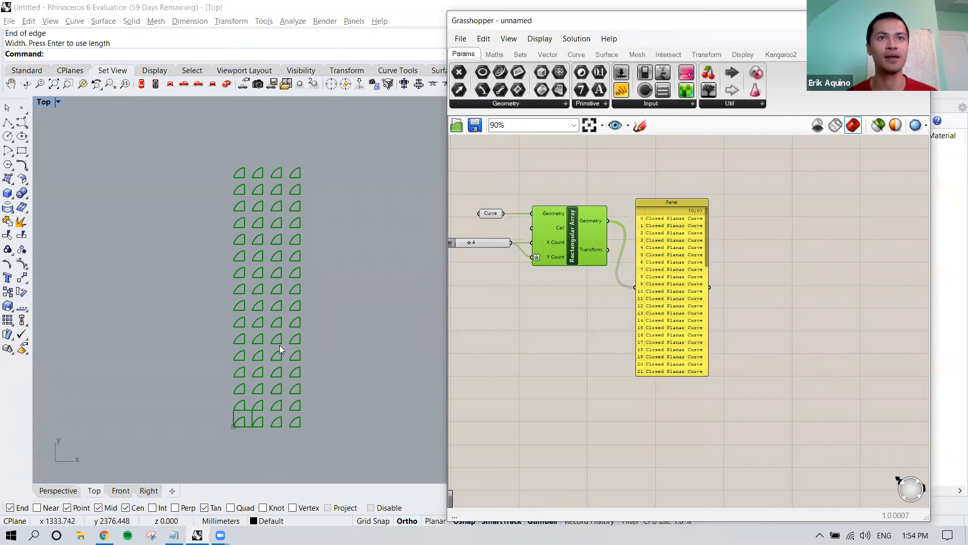
# Step: Move the Grasshopper window clear of the arrayed curves and place Cull Index, Cull Nth and Cull Pattern components below the Rectangular Array
pyautogui.click(566, 339)
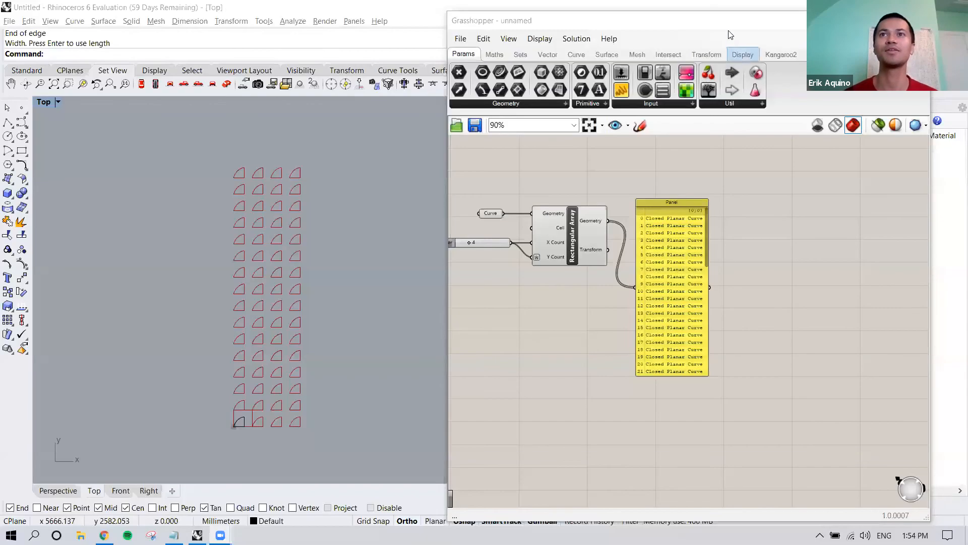
pyautogui.moveTo(652, 27); pyautogui.dragTo(695, 44)
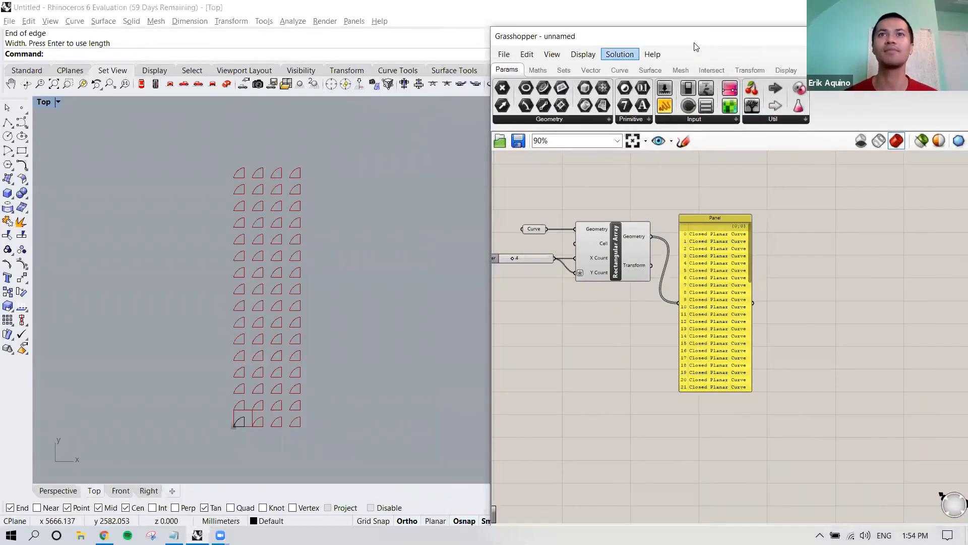
pyautogui.click(566, 71)
pyautogui.click(643, 118)
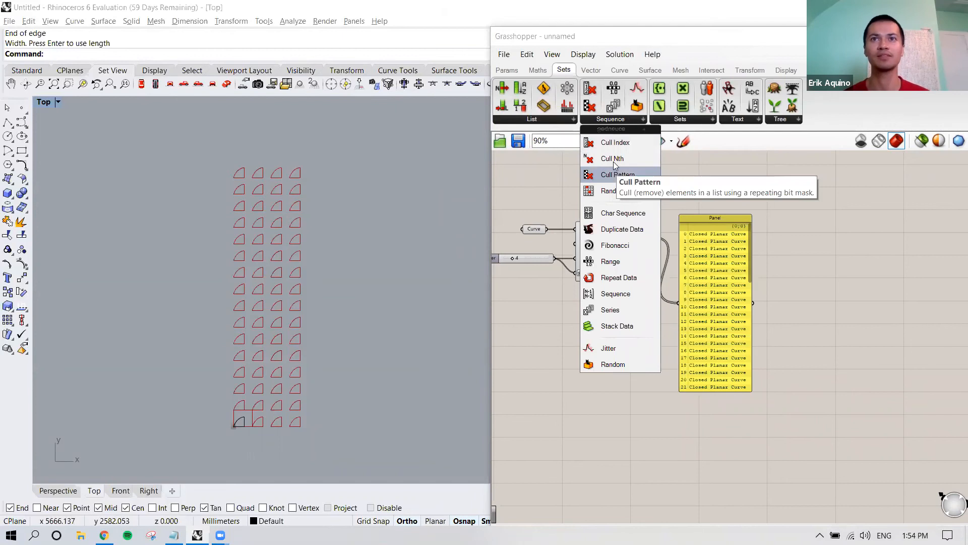
pyautogui.moveTo(625, 142); pyautogui.dragTo(611, 342)
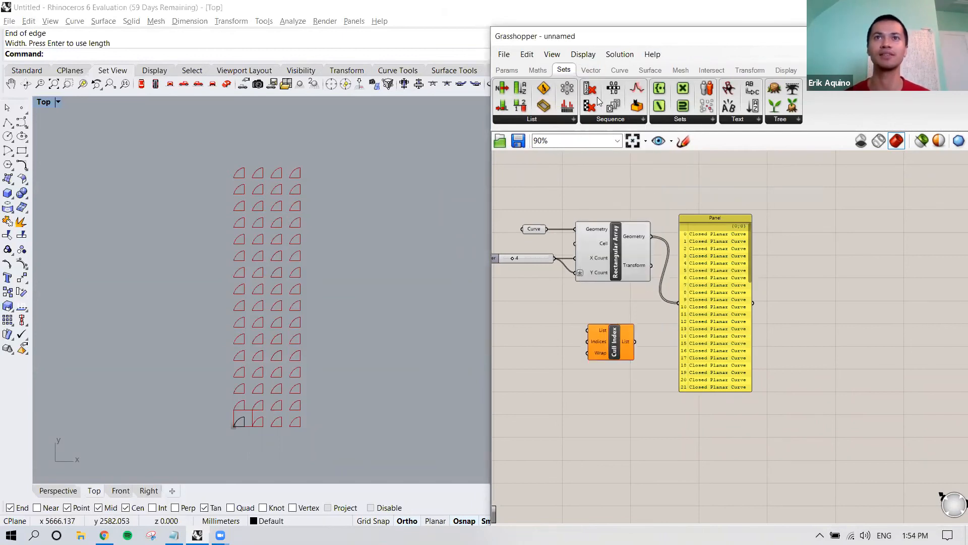
pyautogui.click(631, 121)
pyautogui.moveTo(617, 159); pyautogui.dragTo(615, 390)
pyautogui.click(643, 120)
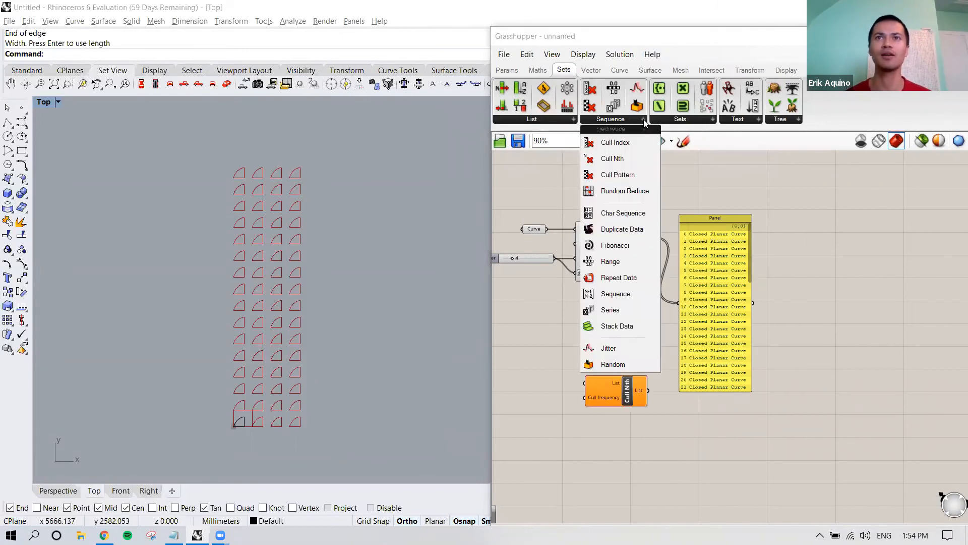
pyautogui.moveTo(618, 175); pyautogui.dragTo(610, 430)
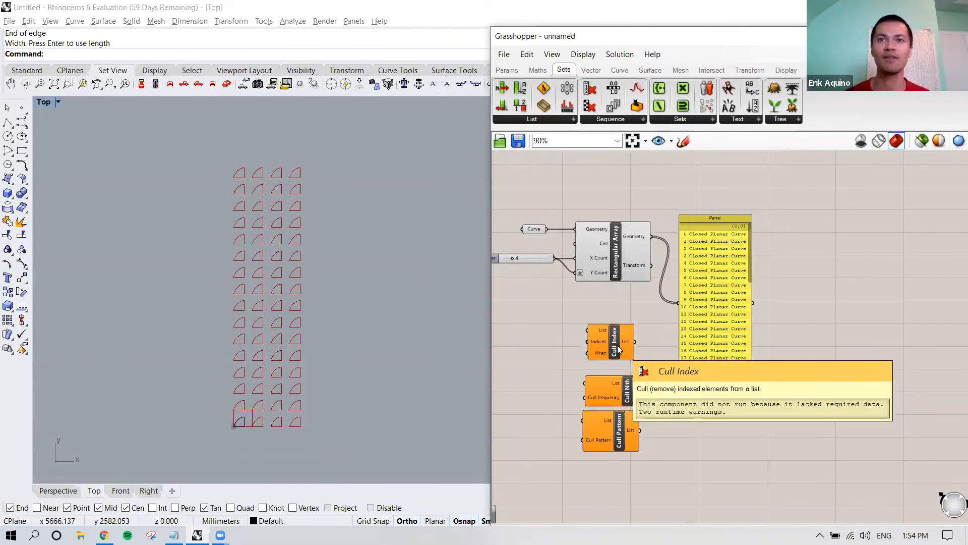
# Step: Read the cull components' descriptions, and spread them out on the canvas with the Panel farther from the Rectangular Array
pyautogui.scroll(3, 618, 349)
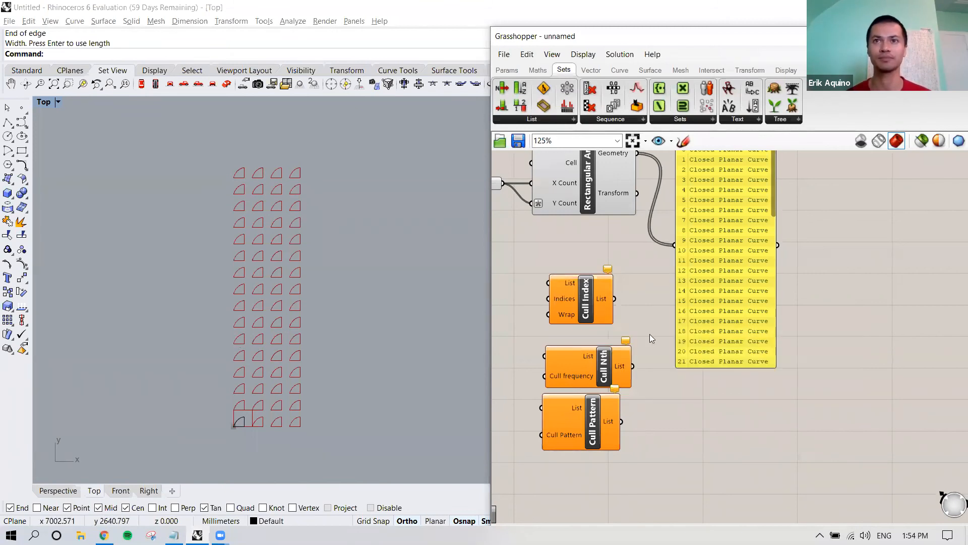
pyautogui.moveTo(606, 364)
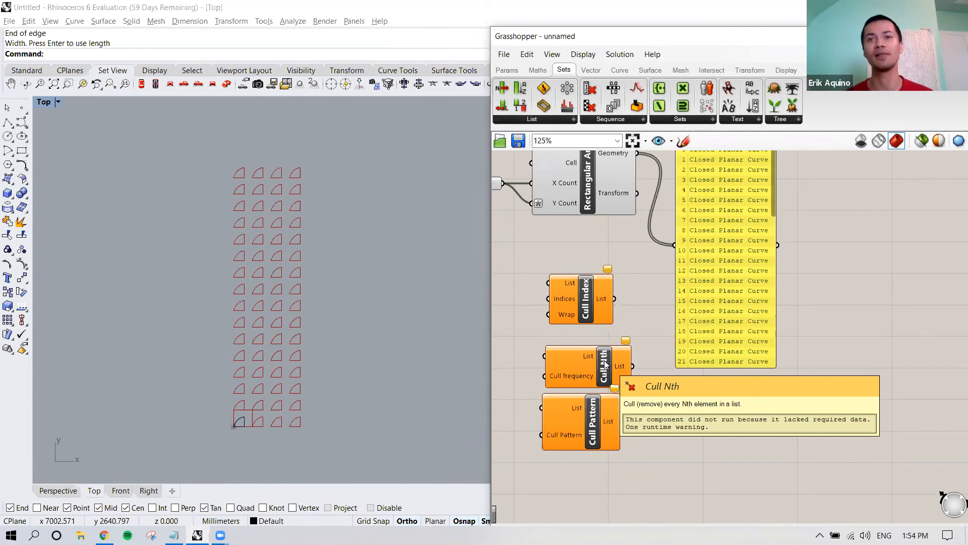
pyautogui.moveTo(605, 332); pyautogui.dragTo(610, 283, button='right')
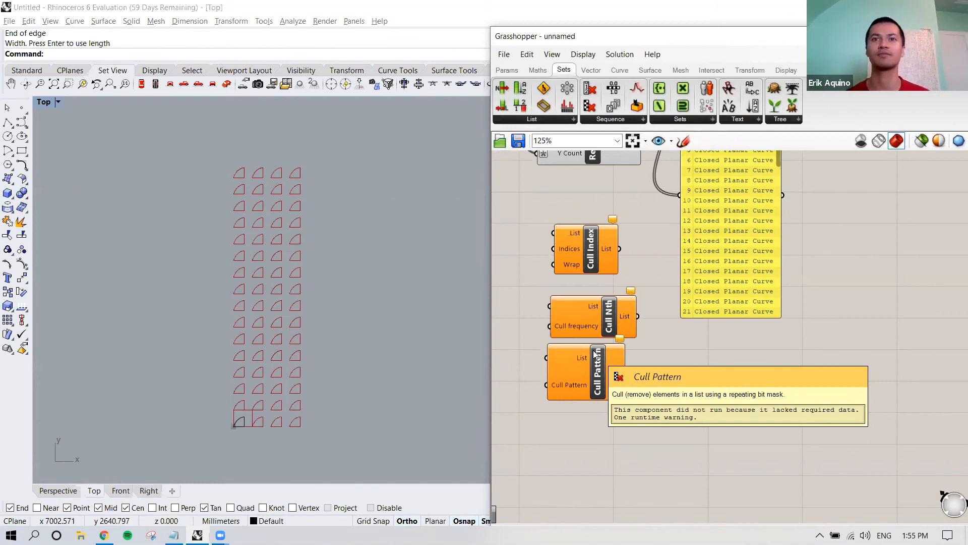
pyautogui.scroll(-2, 656, 336)
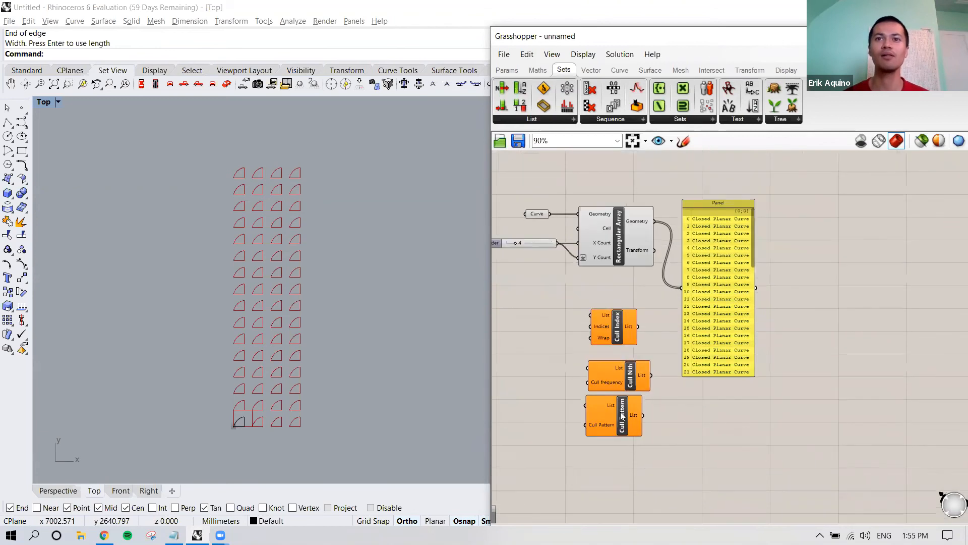
pyautogui.moveTo(622, 415); pyautogui.dragTo(660, 289)
pyautogui.moveTo(630, 388); pyautogui.dragTo(646, 472)
pyautogui.moveTo(616, 327); pyautogui.dragTo(623, 416)
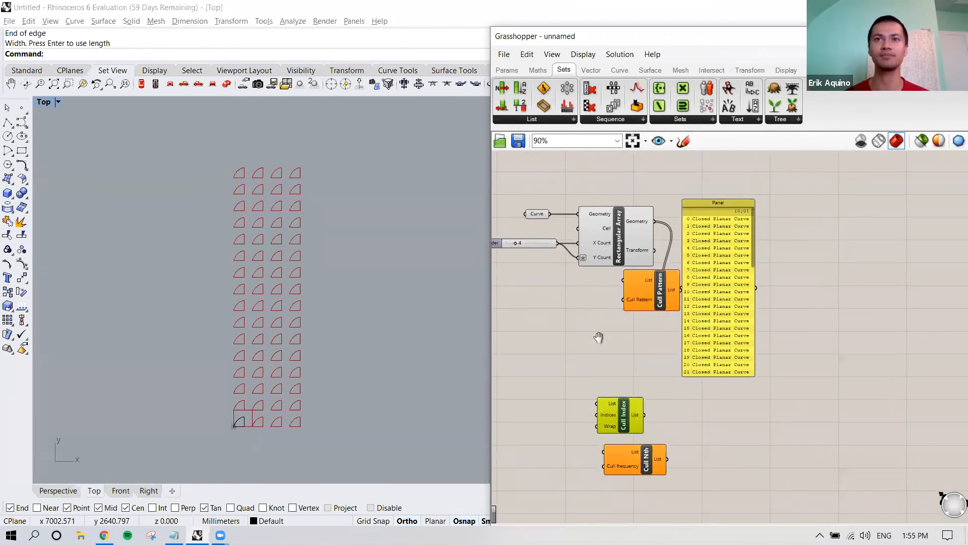
pyautogui.moveTo(599, 337); pyautogui.dragTo(498, 323, button='right')
pyautogui.scroll(-2, 636, 330)
pyautogui.moveTo(636, 330); pyautogui.dragTo(676, 350, button='right')
pyautogui.moveTo(668, 246); pyautogui.dragTo(713, 228)
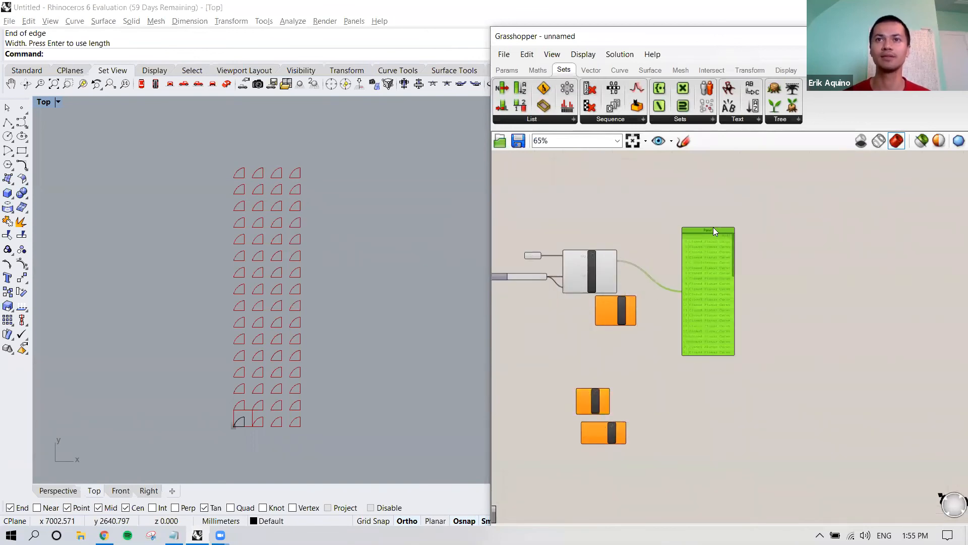
# Step: Move Cull Pattern clear of the array and connect the Rectangular Array's Geometry output to its List input
pyautogui.scroll(2, 655, 298)
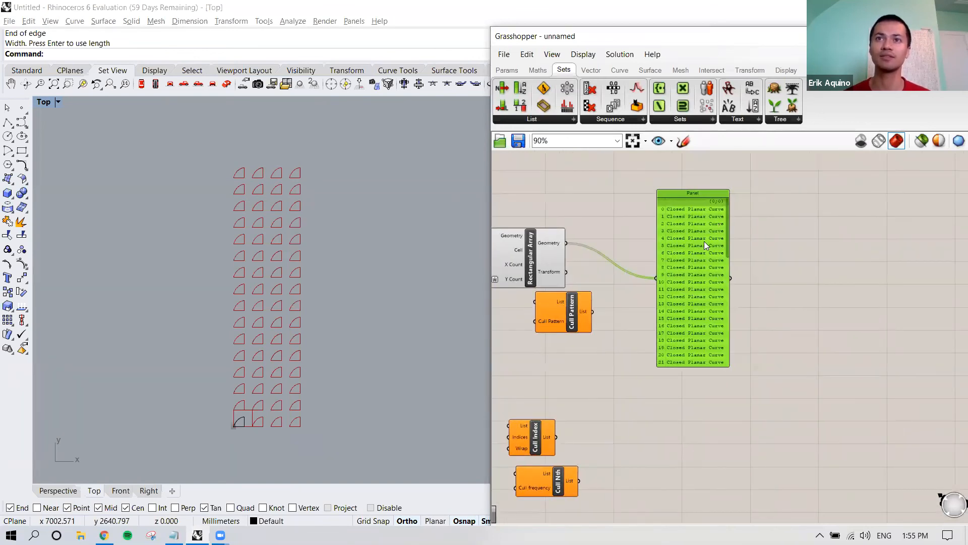
pyautogui.moveTo(579, 313); pyautogui.dragTo(636, 311)
pyautogui.moveTo(566, 243); pyautogui.dragTo(610, 320)
# Step: Open the multiple-boolean editor of the Cull Pattern input and clear its default values
pyautogui.moveTo(602, 332)
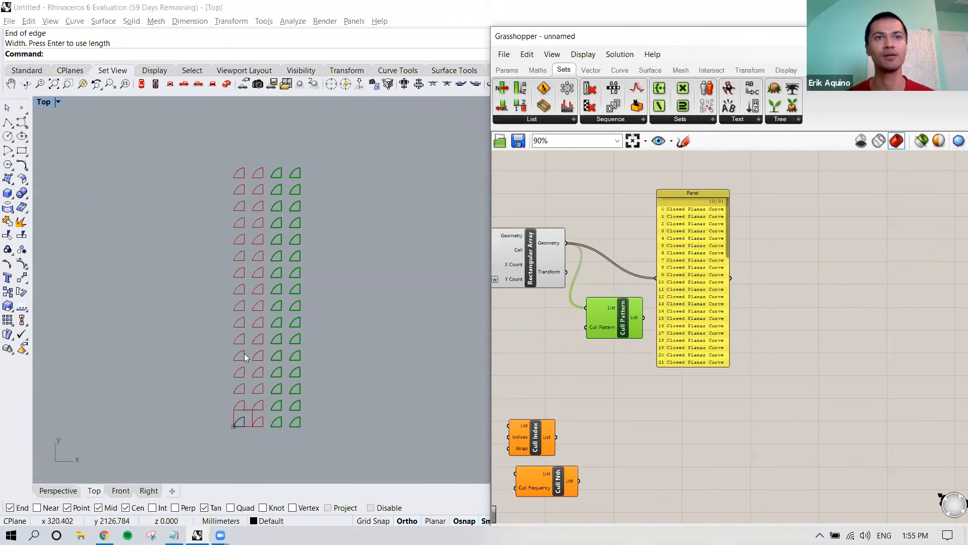
pyautogui.rightClick(601, 328)
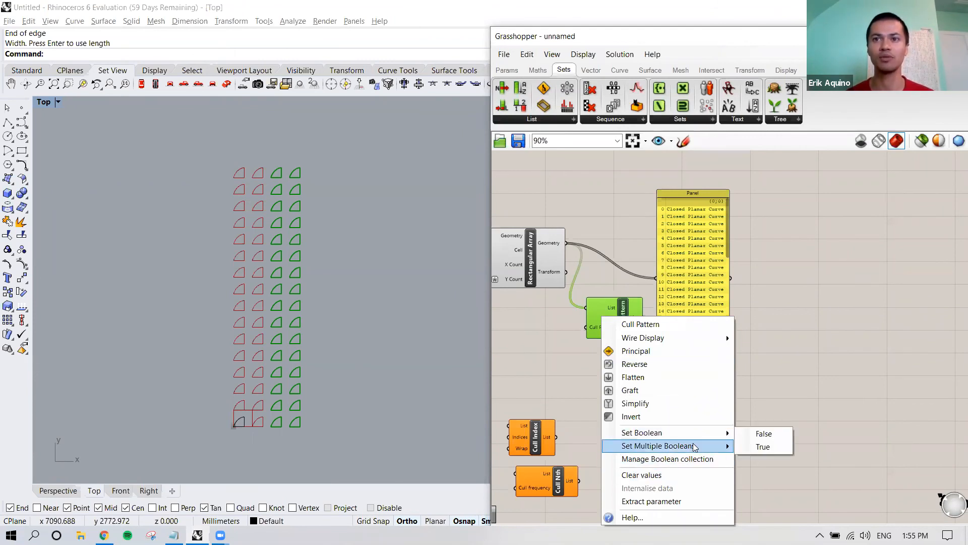
pyautogui.moveTo(695, 446)
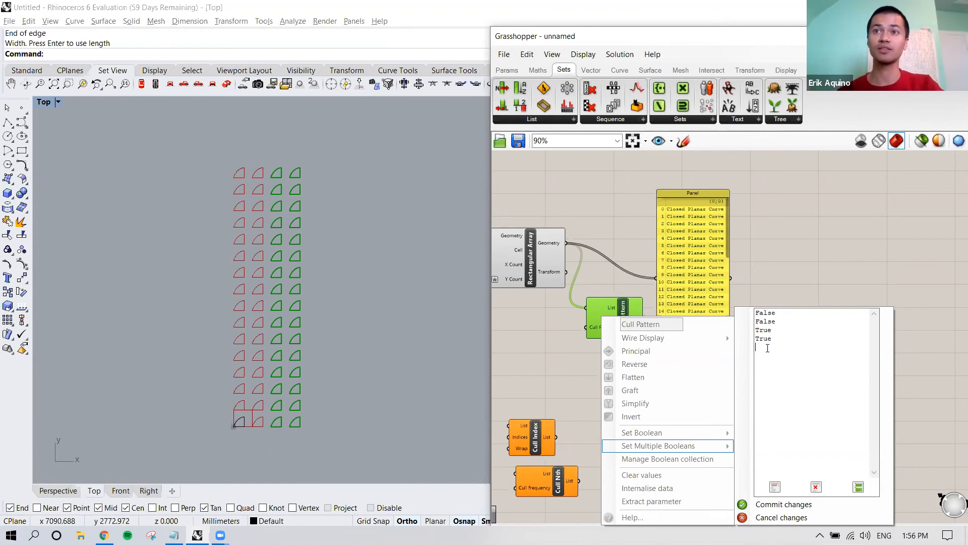
pyautogui.moveTo(767, 349); pyautogui.dragTo(756, 308)
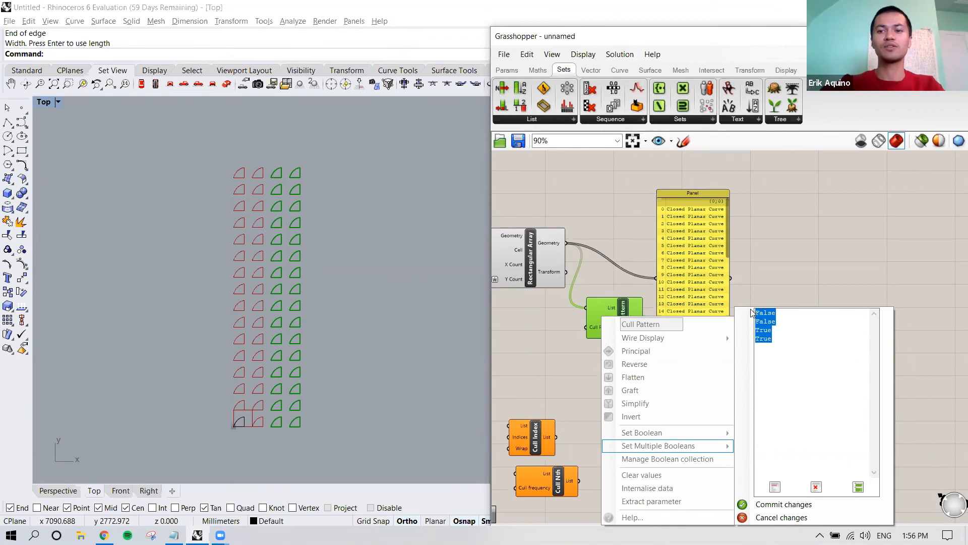
pyautogui.press('BackSpace')
# Step: Enter the cull pattern 0, 1, 1, 1, 1, 0, 1, 1 with one value per line and commit it
pyautogui.write('0')
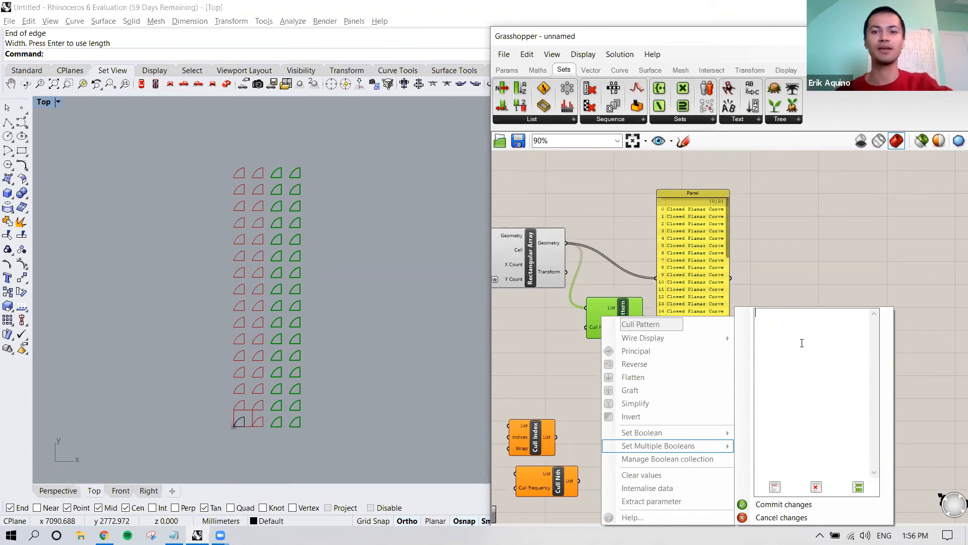
pyautogui.press('Return')
pyautogui.write('1 1')
pyautogui.press('Return')
pyautogui.write('1')
pyautogui.press('Return')
pyautogui.write('1')
pyautogui.press('Return')
pyautogui.write('0')
pyautogui.press('Return')
pyautogui.write('1')
pyautogui.press('Return')
pyautogui.write('1')
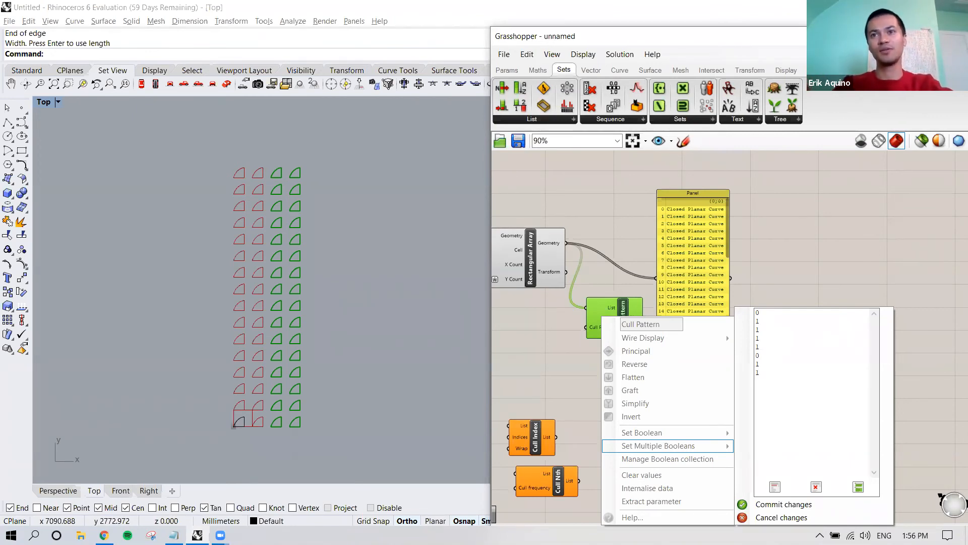
pyautogui.moveTo(756, 313); pyautogui.dragTo(763, 316)
pyautogui.click(763, 319)
pyautogui.click(765, 328)
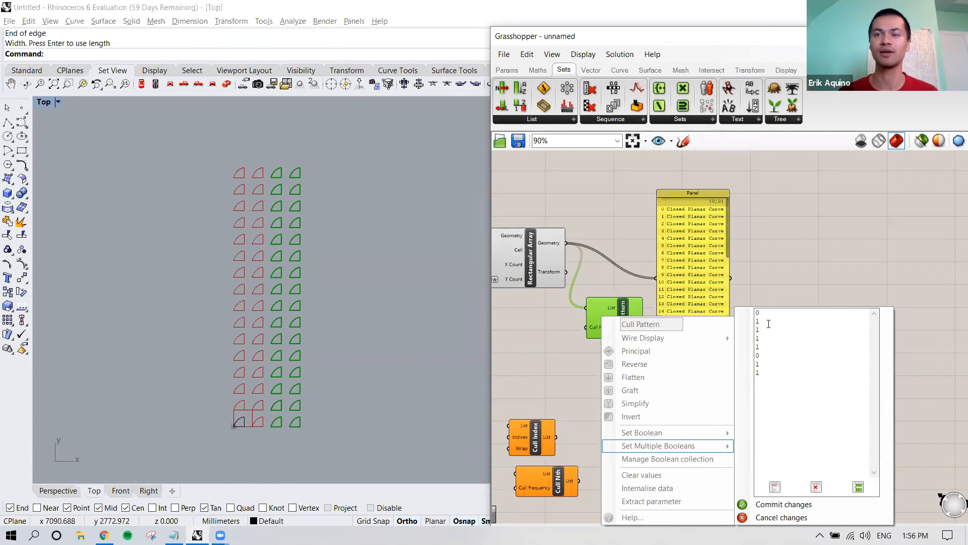
pyautogui.click(764, 338)
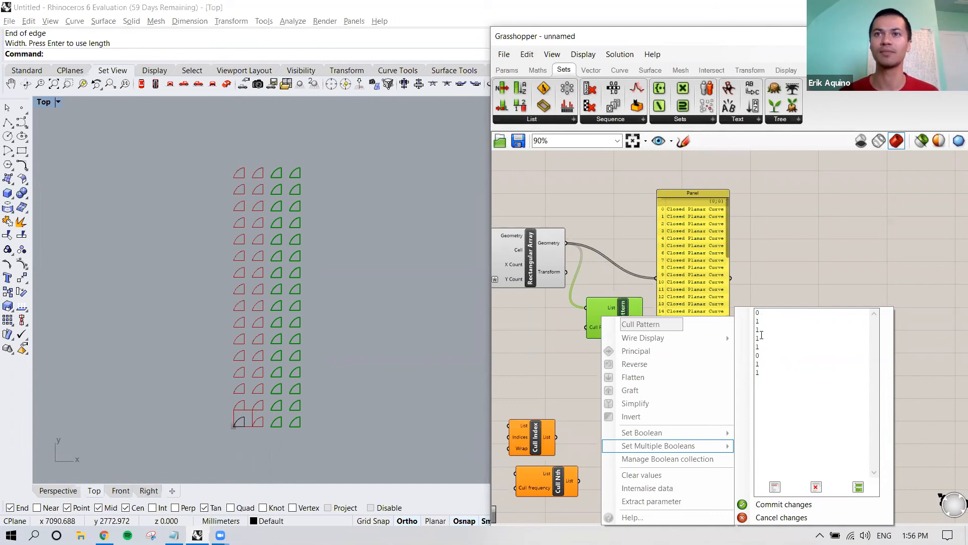
pyautogui.click(779, 504)
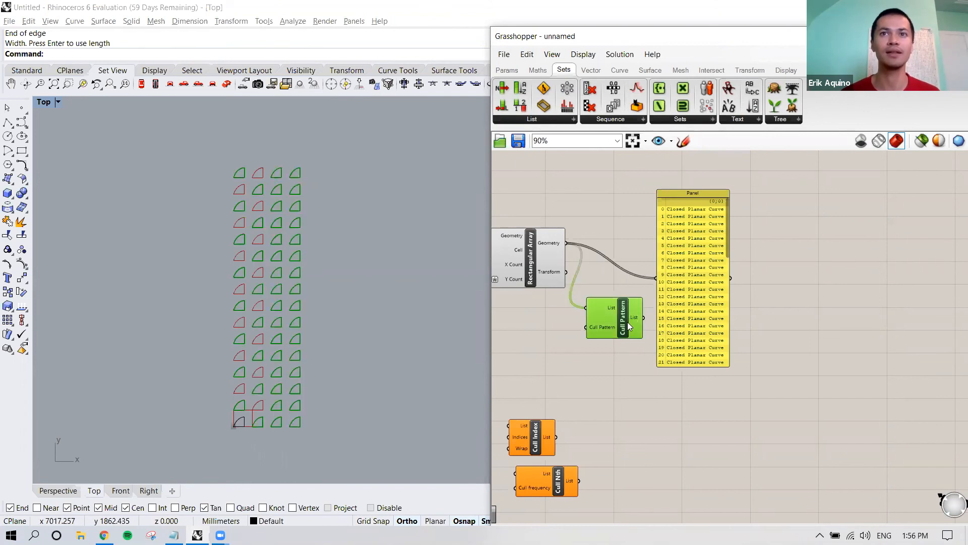
# Step: Move the Panel up above the Rectangular Array and shift the Cull Pattern component farther from the array's output
pyautogui.moveTo(627, 322)
pyautogui.mouseDown(button='right')
pyautogui.moveTo(633, 334)
pyautogui.moveTo(625, 332)
pyautogui.mouseUp(button='right')
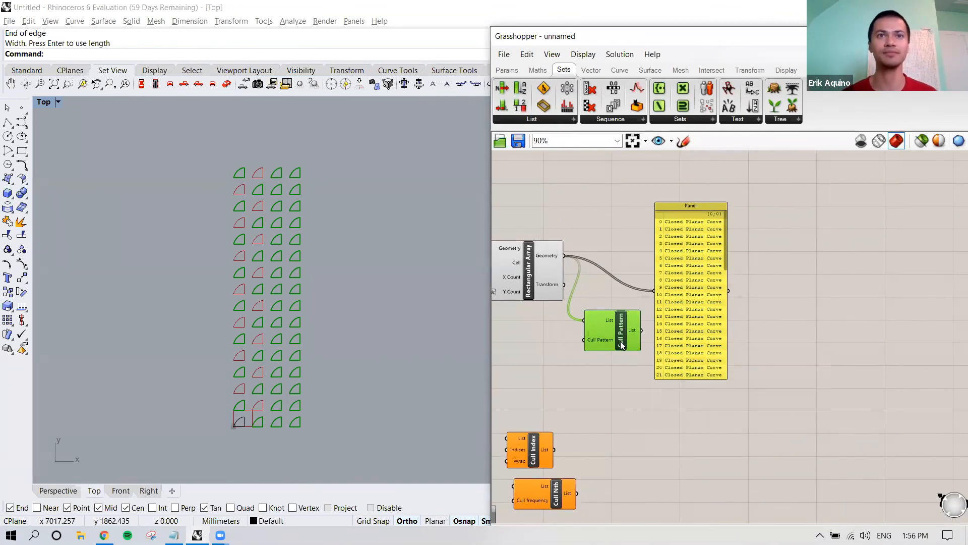
pyautogui.click(609, 382)
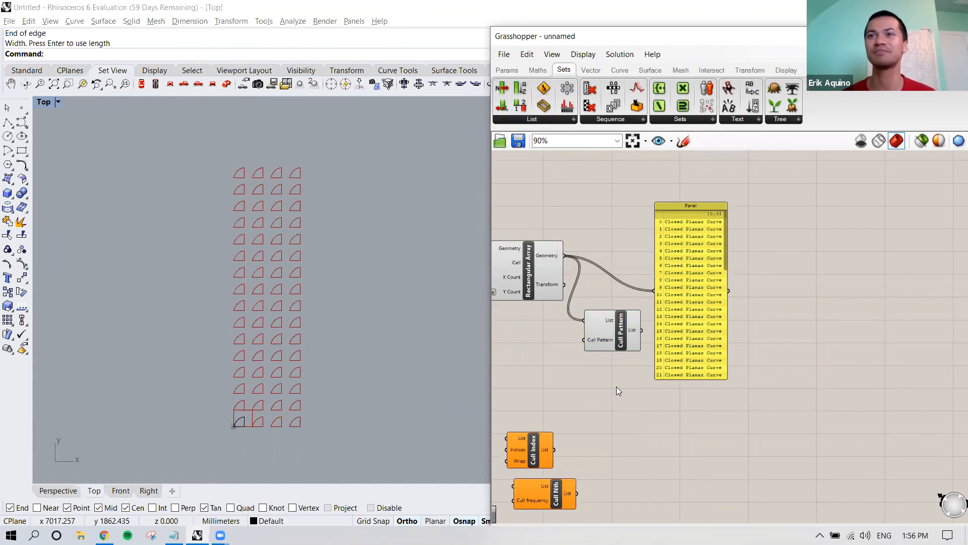
pyautogui.scroll(-2, 618, 390)
pyautogui.moveTo(653, 382); pyautogui.dragTo(653, 269)
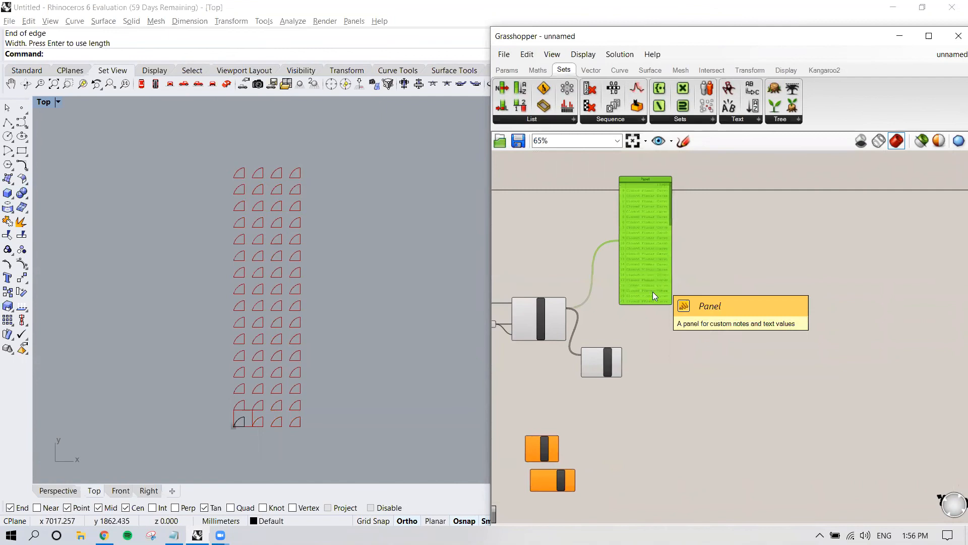
pyautogui.scroll(2, 633, 329)
pyautogui.moveTo(655, 329); pyautogui.dragTo(674, 326, button='right')
pyautogui.click(620, 376)
pyautogui.moveTo(621, 376); pyautogui.dragTo(650, 362, button='right')
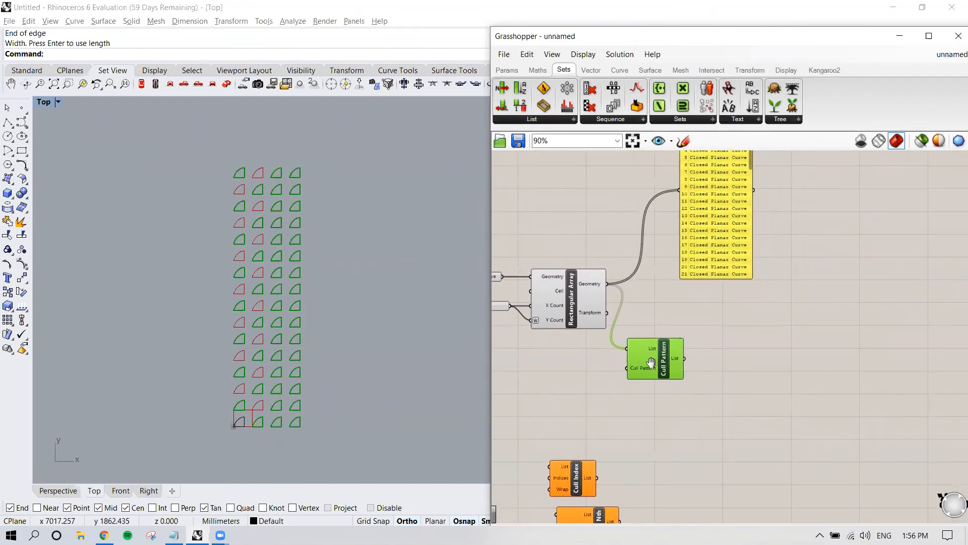
# Step: Compare the curves of the Rectangular Array and Cull Pattern by selecting each, and turn off the Rectangular Array's preview
pyautogui.click(571, 306)
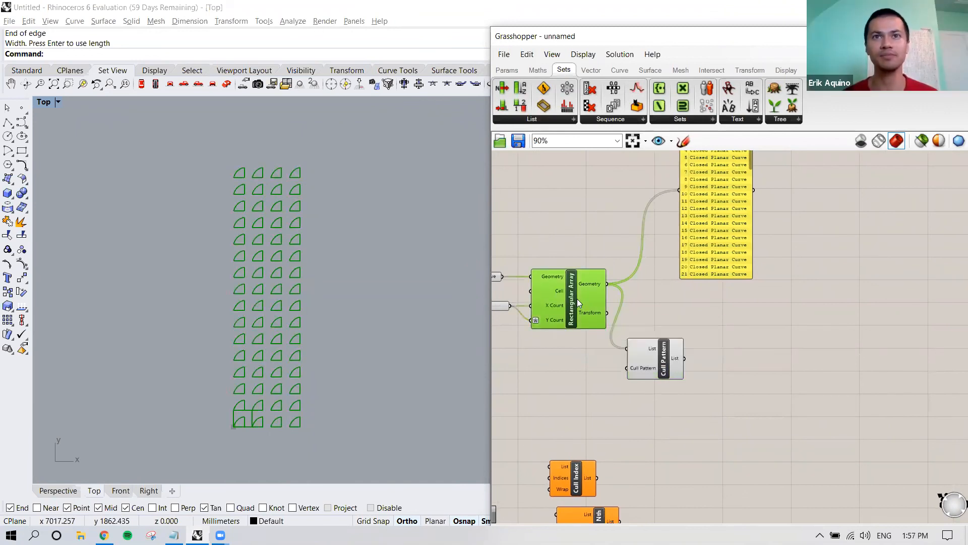
pyautogui.click(573, 348)
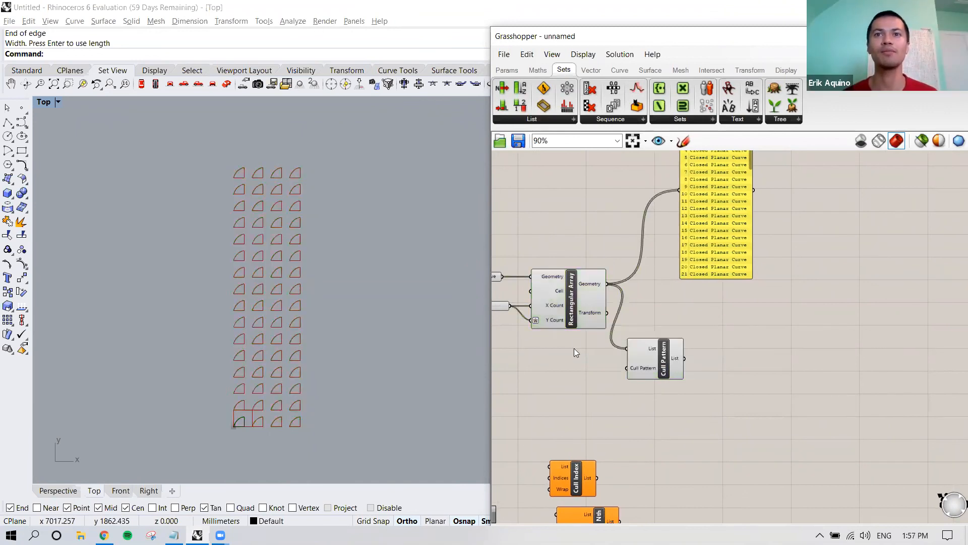
pyautogui.click(573, 292)
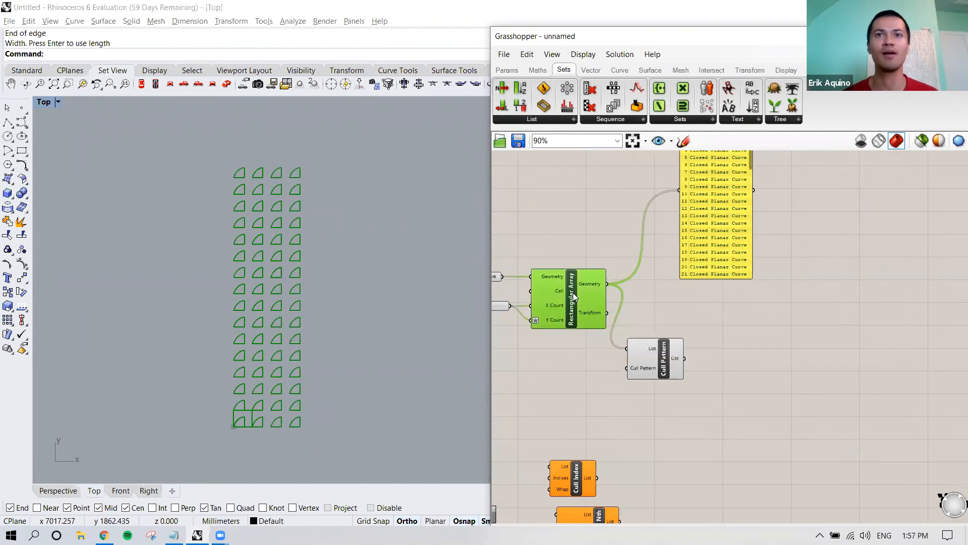
pyautogui.click(667, 365)
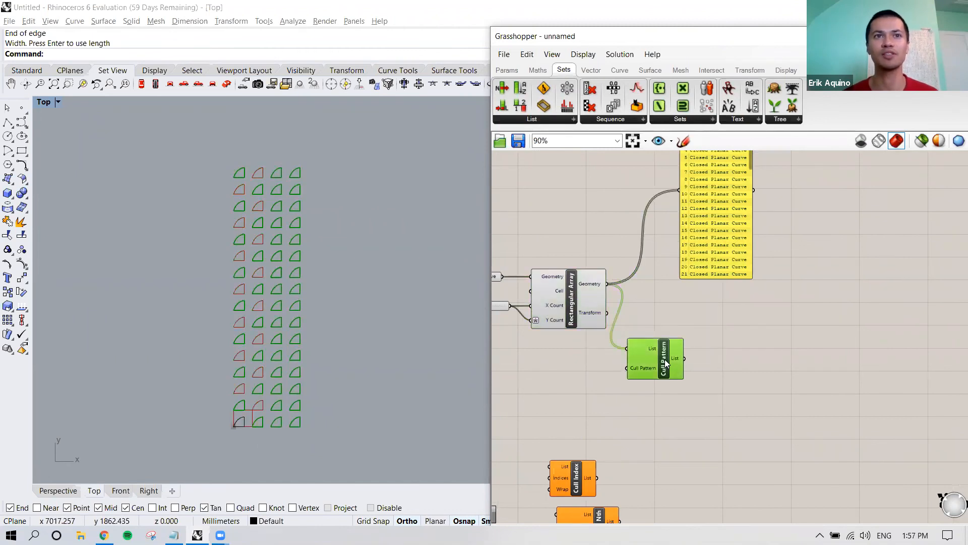
pyautogui.click(571, 299)
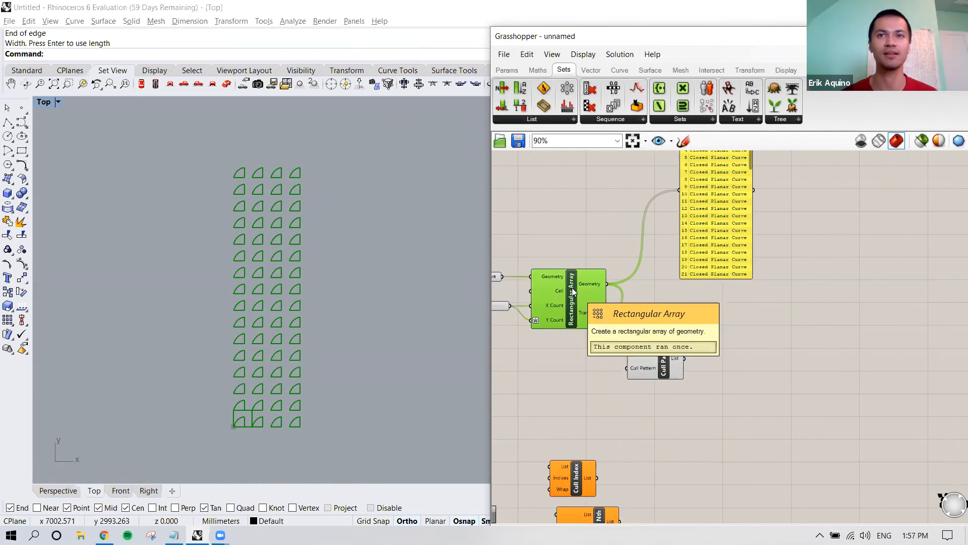
pyautogui.rightClick(572, 288)
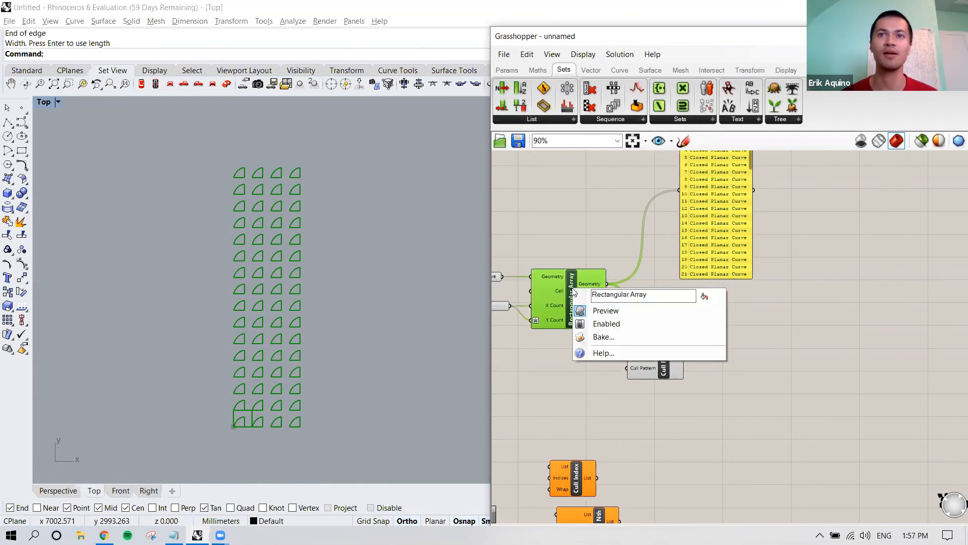
pyautogui.click(607, 310)
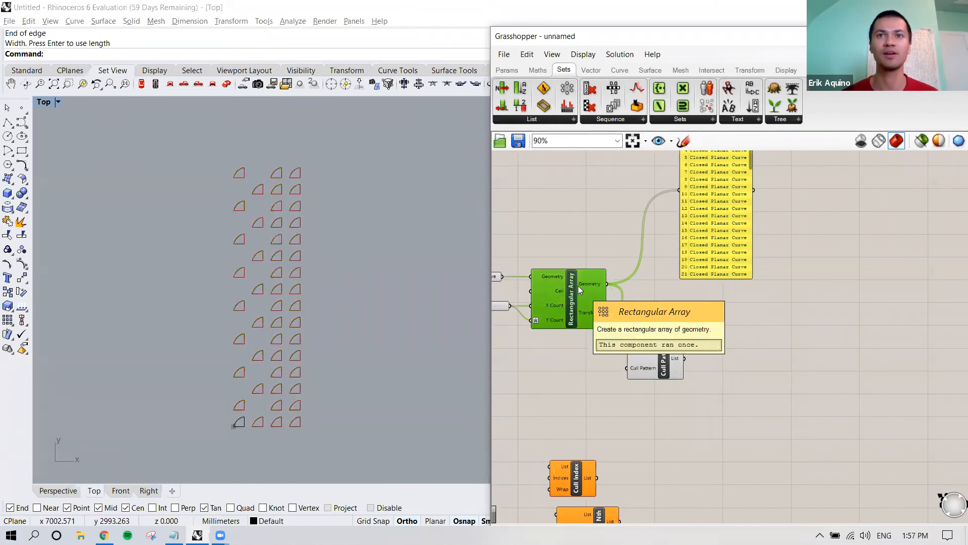
pyautogui.moveTo(661, 363); pyautogui.dragTo(651, 362, button='right')
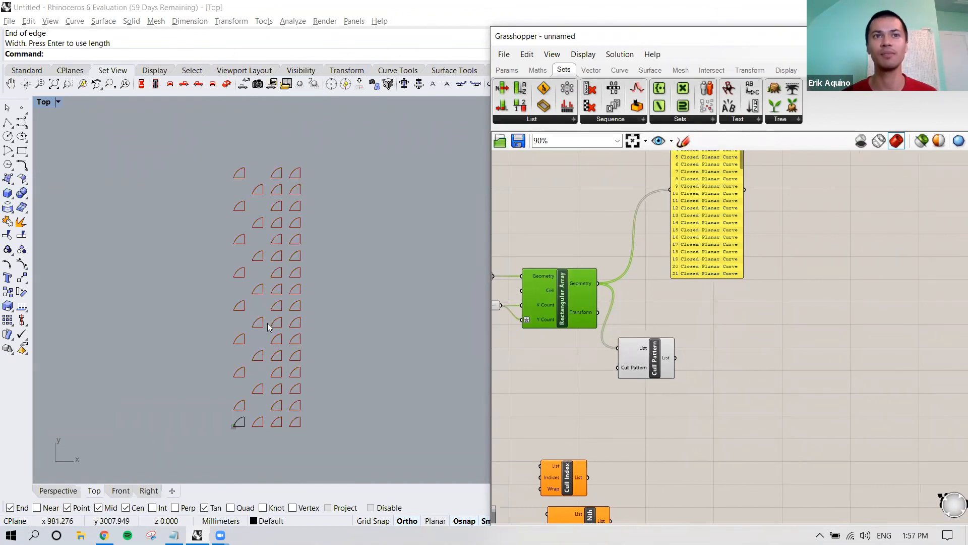
pyautogui.click(600, 402)
pyautogui.moveTo(612, 395); pyautogui.dragTo(610, 395, button='right')
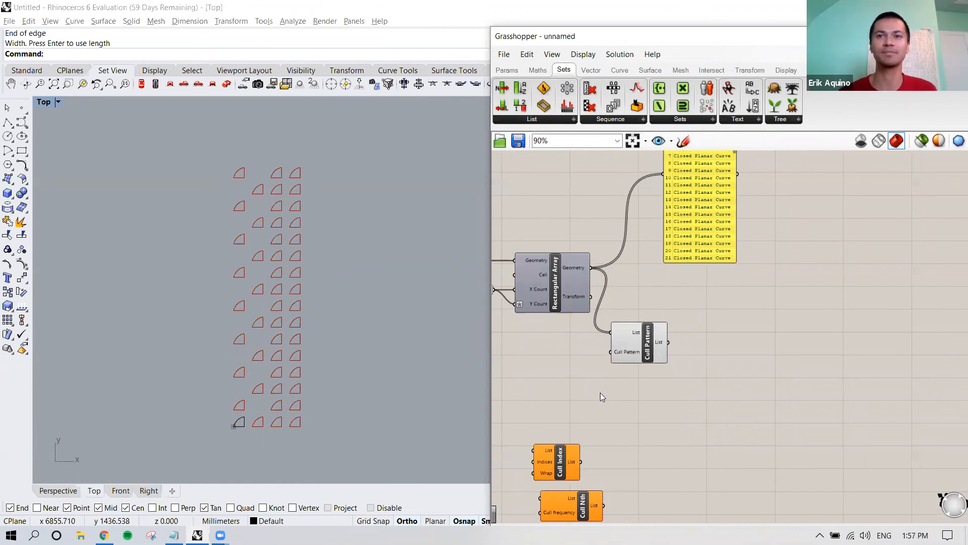
pyautogui.moveTo(653, 373); pyautogui.dragTo(637, 382, button='right')
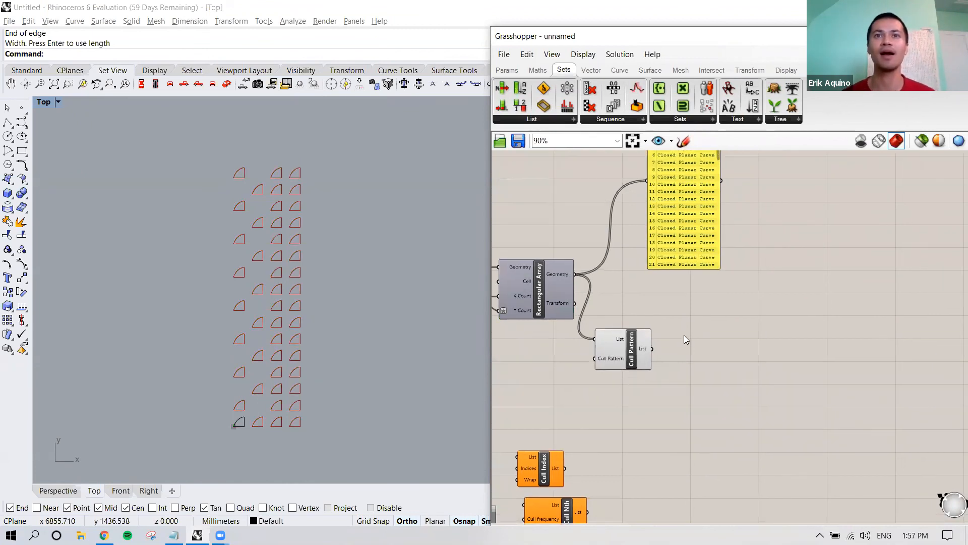
pyautogui.moveTo(677, 313)
pyautogui.mouseDown(button='right')
pyautogui.moveTo(693, 315)
pyautogui.moveTo(683, 319)
pyautogui.mouseUp(button='right')
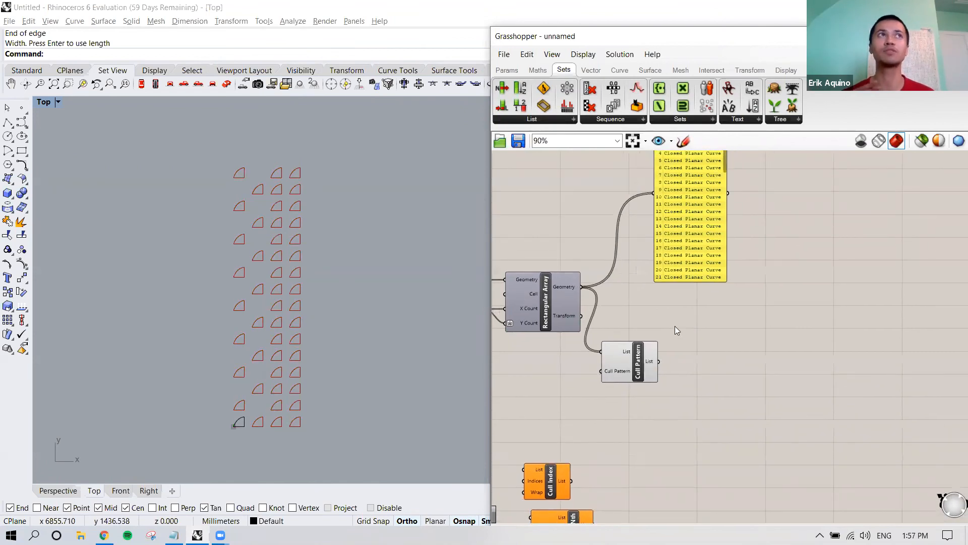
pyautogui.moveTo(675, 325); pyautogui.dragTo(651, 402, button='right')
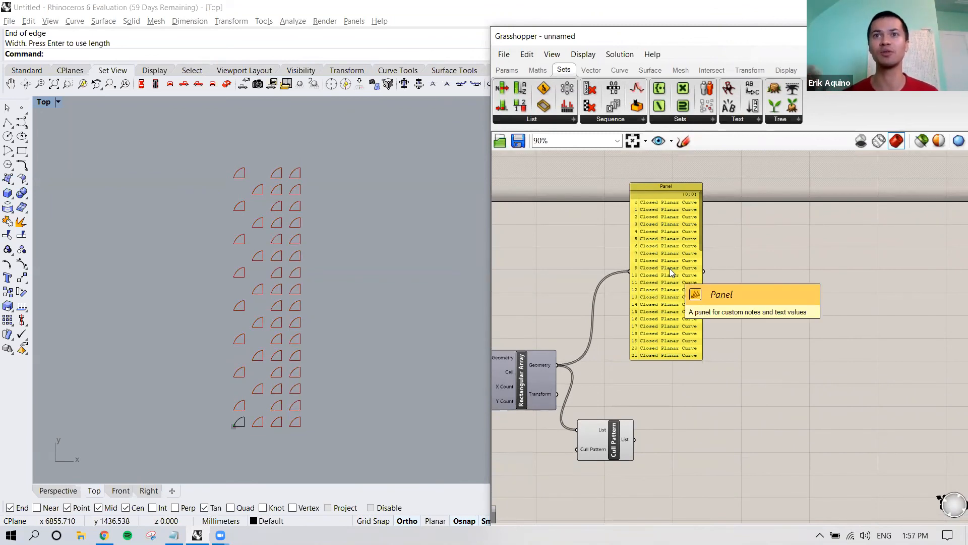
pyautogui.moveTo(666, 344); pyautogui.dragTo(678, 288, button='right')
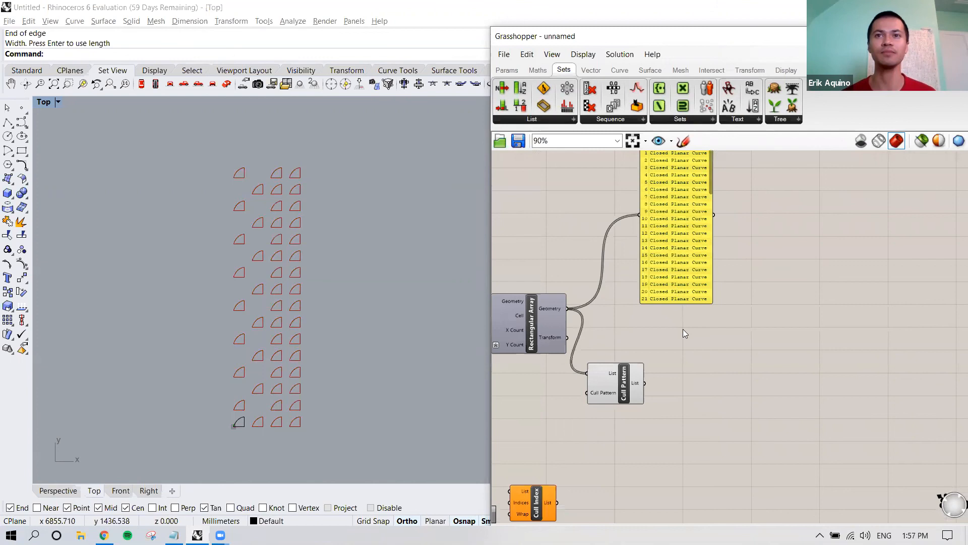
# Step: Add an Offset Curve component just after the Rectangular Array, below the Panel
pyautogui.doubleClick(683, 329)
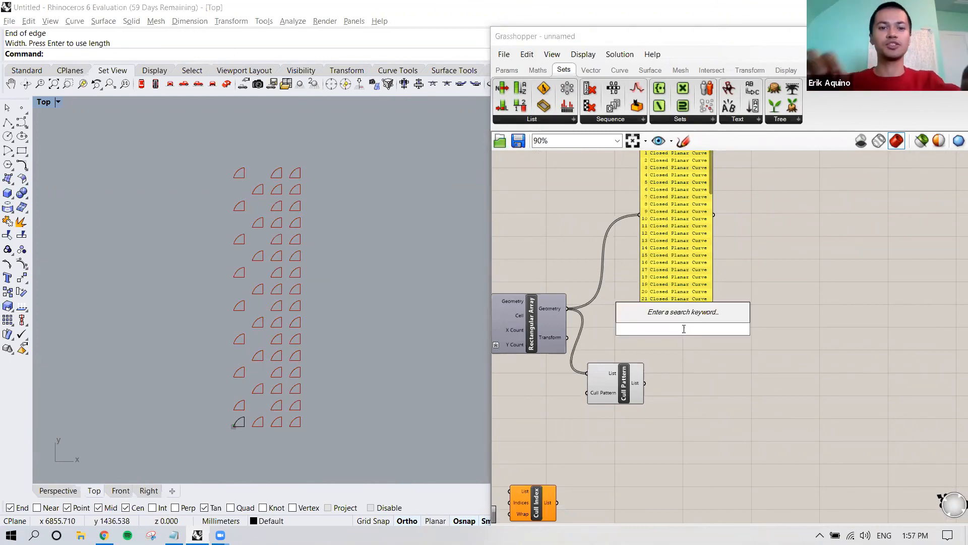
pyautogui.write('offset')
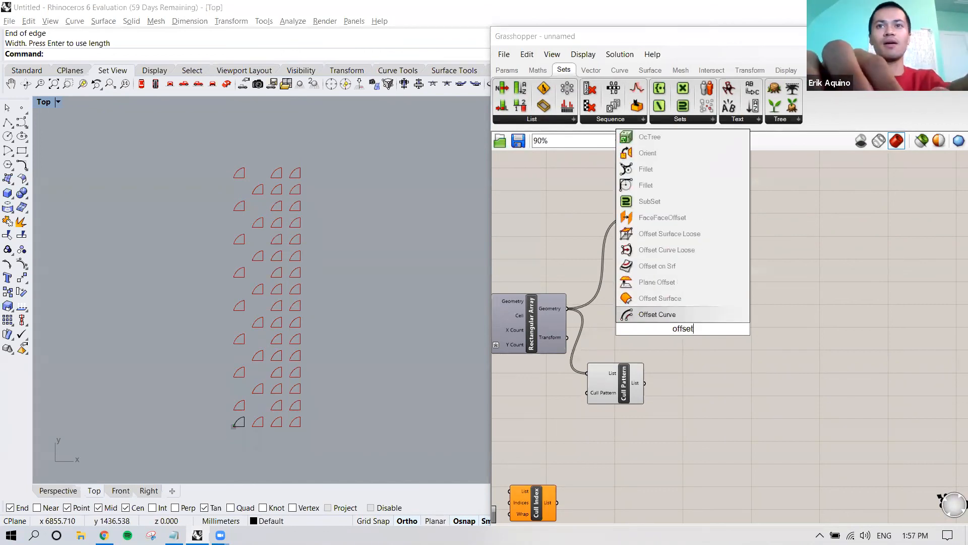
pyautogui.click(673, 316)
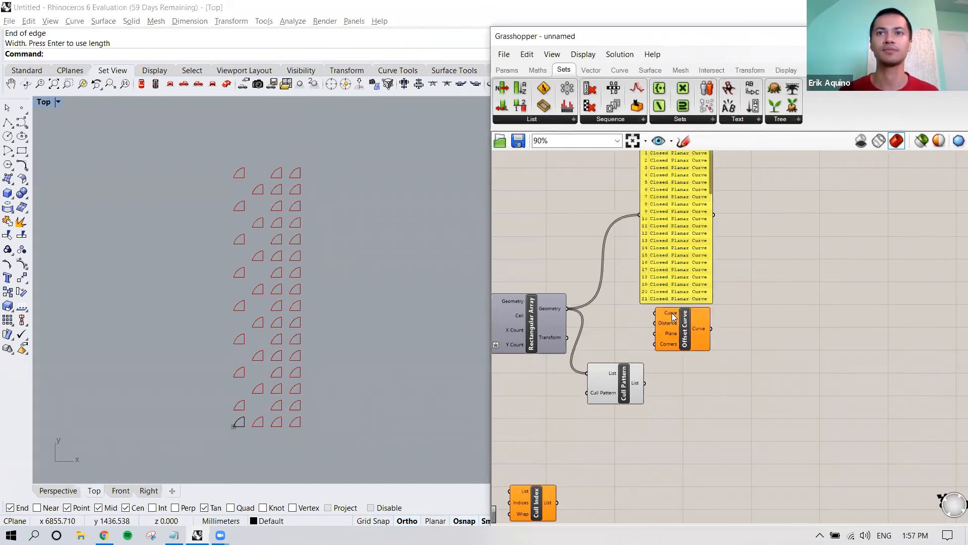
pyautogui.moveTo(678, 328); pyautogui.dragTo(639, 324)
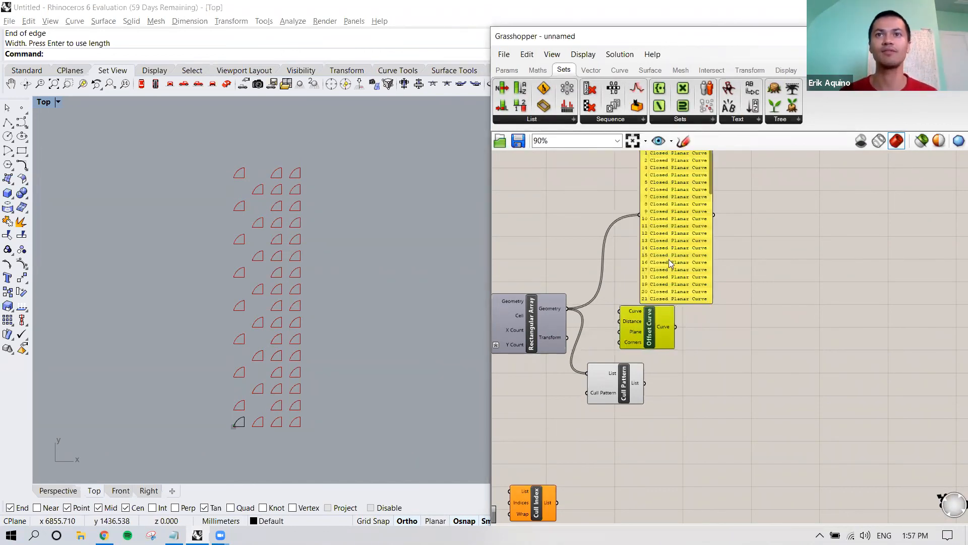
# Step: Move the Panel farther up and the Cull Pattern component farther down to clear space around Offset Curve
pyautogui.moveTo(686, 245); pyautogui.dragTo(688, 326, button='right')
pyautogui.moveTo(689, 327); pyautogui.dragTo(712, 238)
pyautogui.moveTo(688, 334); pyautogui.dragTo(687, 247, button='right')
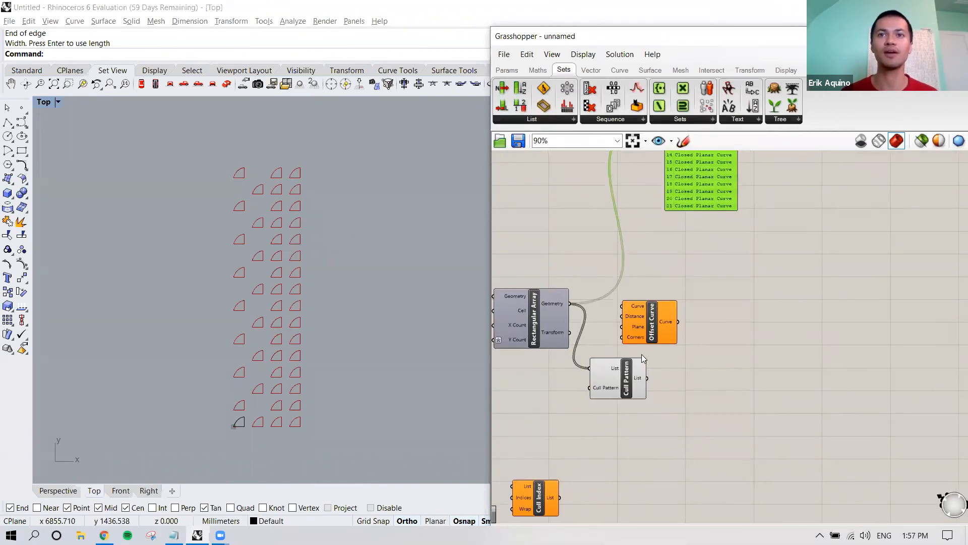
pyautogui.moveTo(627, 374); pyautogui.dragTo(626, 423)
pyautogui.scroll(2, 660, 334)
pyautogui.moveTo(667, 329); pyautogui.dragTo(664, 326)
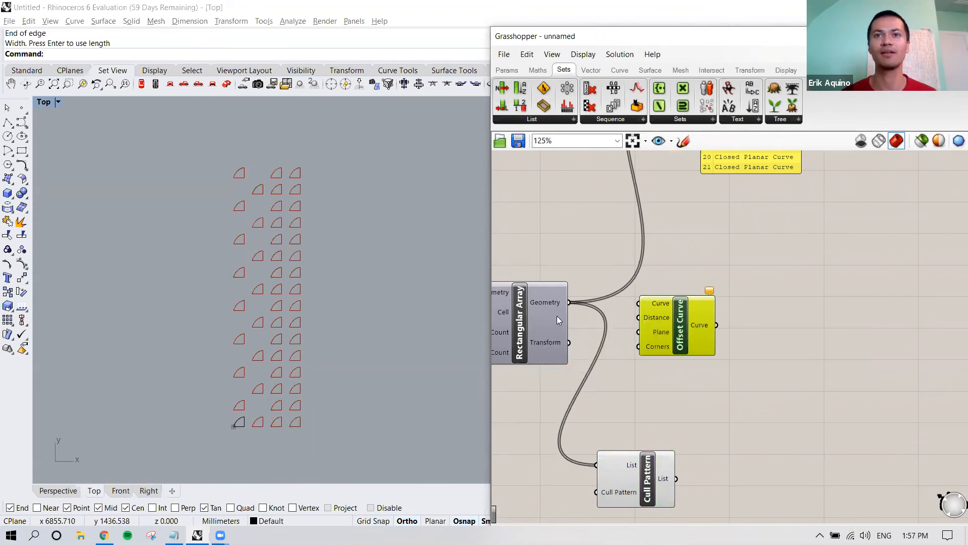
# Step: Delete the Cull Pattern component and turn the Rectangular Array's preview back on
pyautogui.click(640, 470)
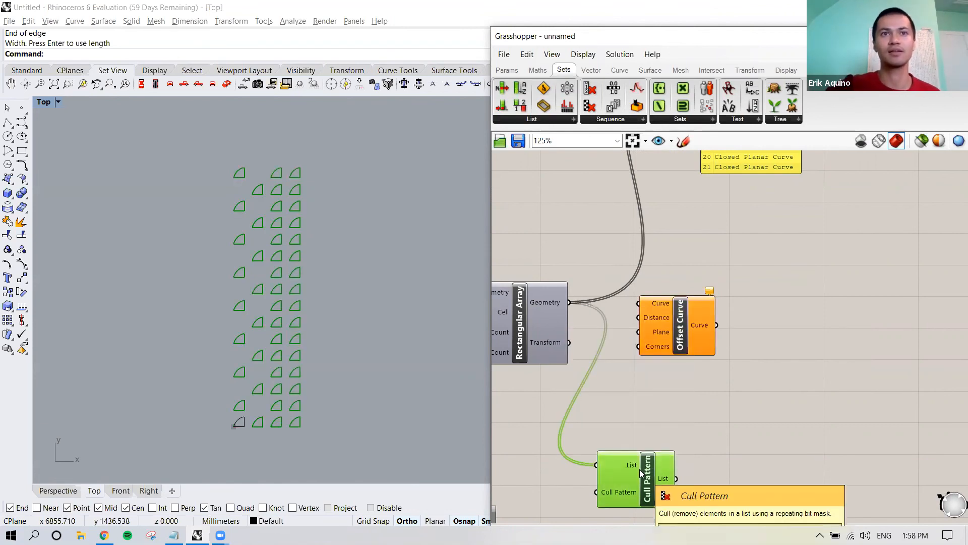
pyautogui.press('Delete')
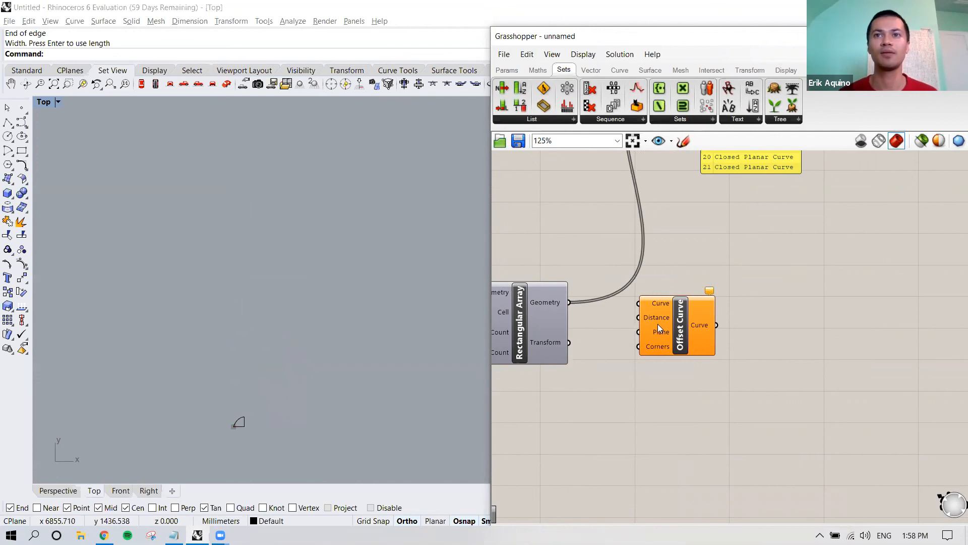
pyautogui.moveTo(657, 317)
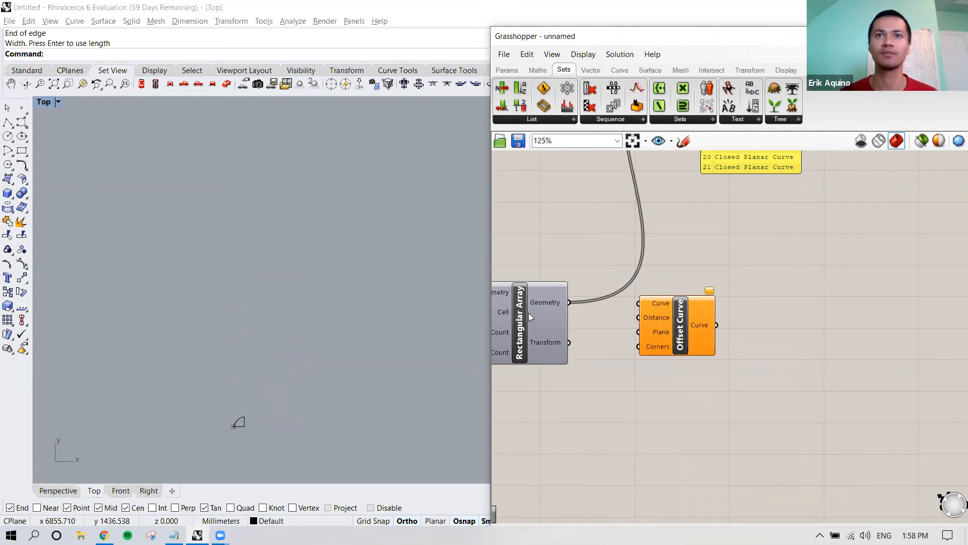
pyautogui.rightClick(519, 303)
pyautogui.click(519, 303)
pyautogui.rightClick(520, 303)
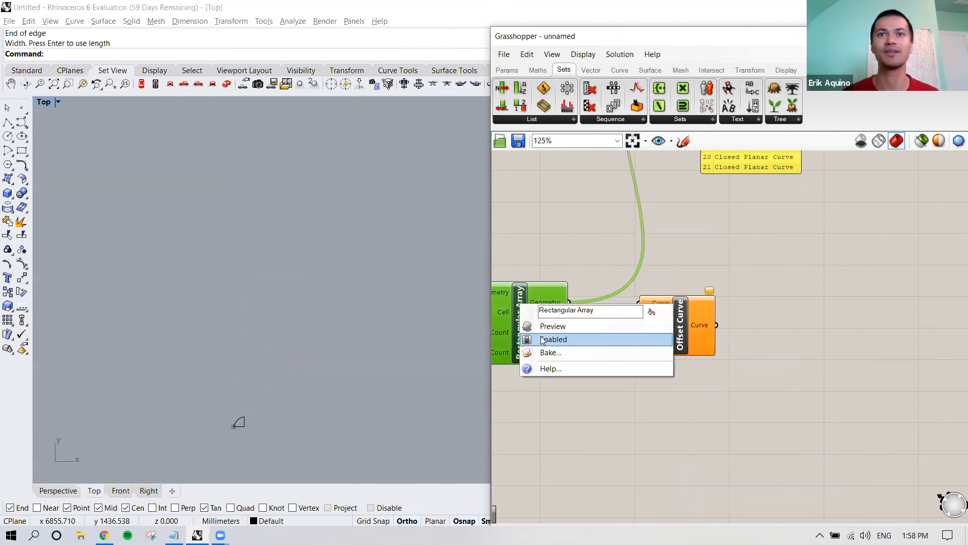
pyautogui.click(543, 328)
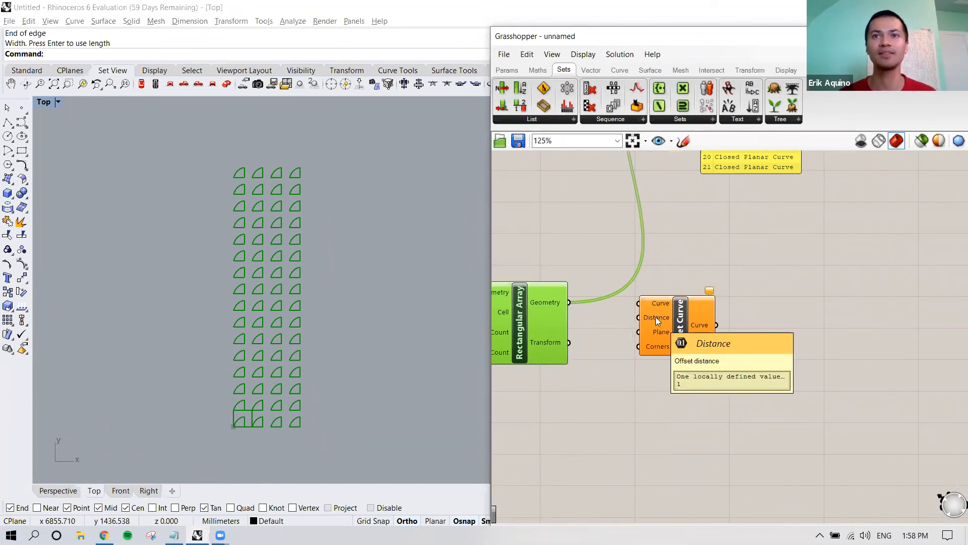
# Step: Review the Offset Curve inputs and connect the Rectangular Array's Geometry output to the Curve input
pyautogui.moveTo(655, 317); pyautogui.dragTo(647, 317, button='right')
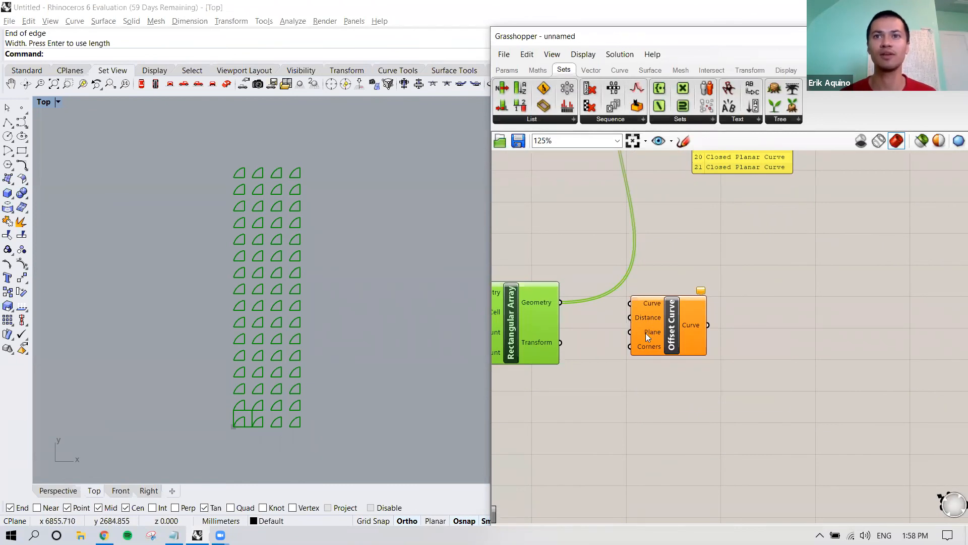
pyautogui.moveTo(648, 336)
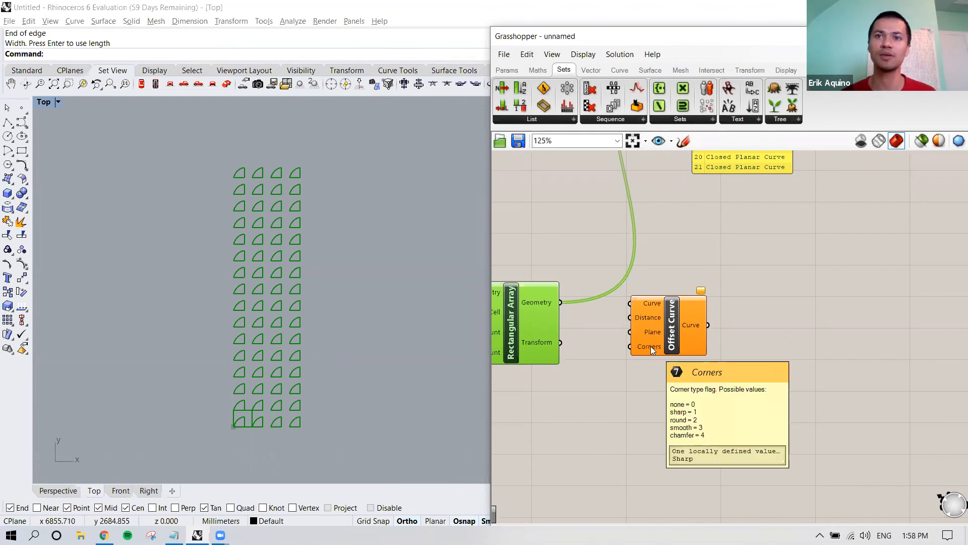
pyautogui.moveTo(651, 346); pyautogui.dragTo(646, 346, button='right')
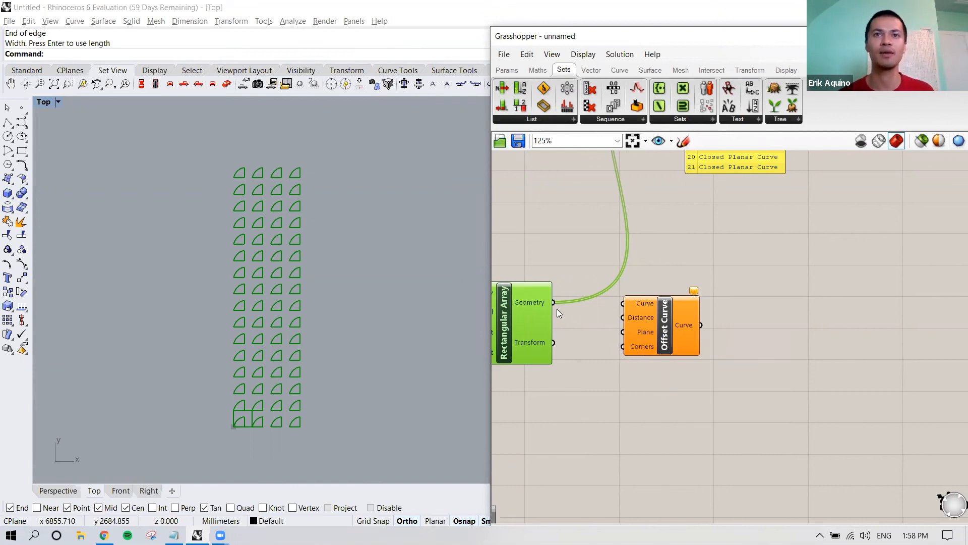
pyautogui.moveTo(555, 303); pyautogui.dragTo(662, 318)
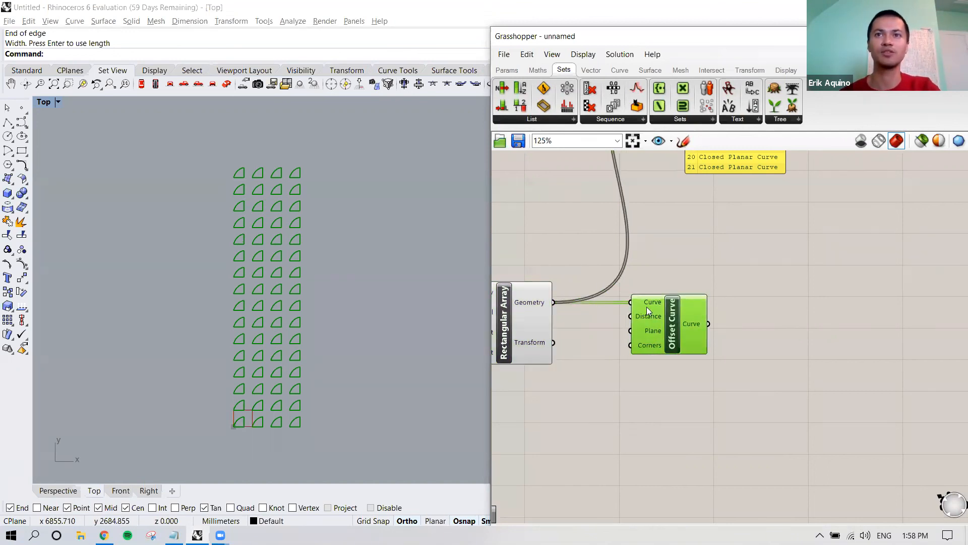
# Step: Duplicate the array's count slider with its value of 4, place it before Offset Curve and connect it to the Distance input
pyautogui.moveTo(586, 379); pyautogui.dragTo(777, 387, button='right')
pyautogui.click(521, 322)
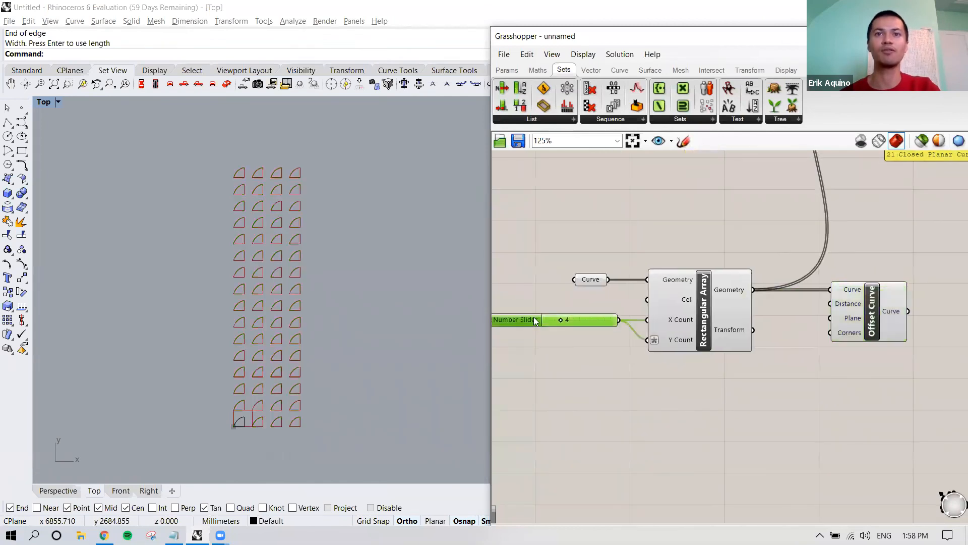
pyautogui.hotkey('ctrl', 'c')
pyautogui.hotkey('ctrl', 'v')
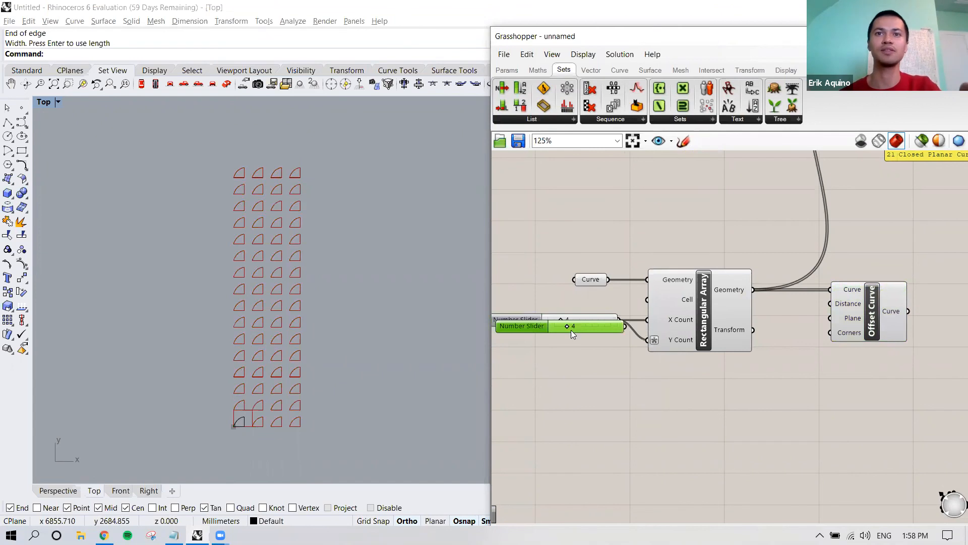
pyautogui.moveTo(582, 333); pyautogui.dragTo(542, 333, button='right')
pyautogui.scroll(-2, 545, 335)
pyautogui.moveTo(550, 330); pyautogui.dragTo(721, 321)
pyautogui.moveTo(731, 323); pyautogui.dragTo(621, 322, button='right')
pyautogui.moveTo(639, 318); pyautogui.dragTo(704, 319)
pyautogui.moveTo(607, 318); pyautogui.dragTo(675, 311)
# Step: Examine the offset curves up close in the Top viewport and set the offset distance slider to 12
pyautogui.scroll(8, 310, 367)
pyautogui.scroll(6, 287, 353)
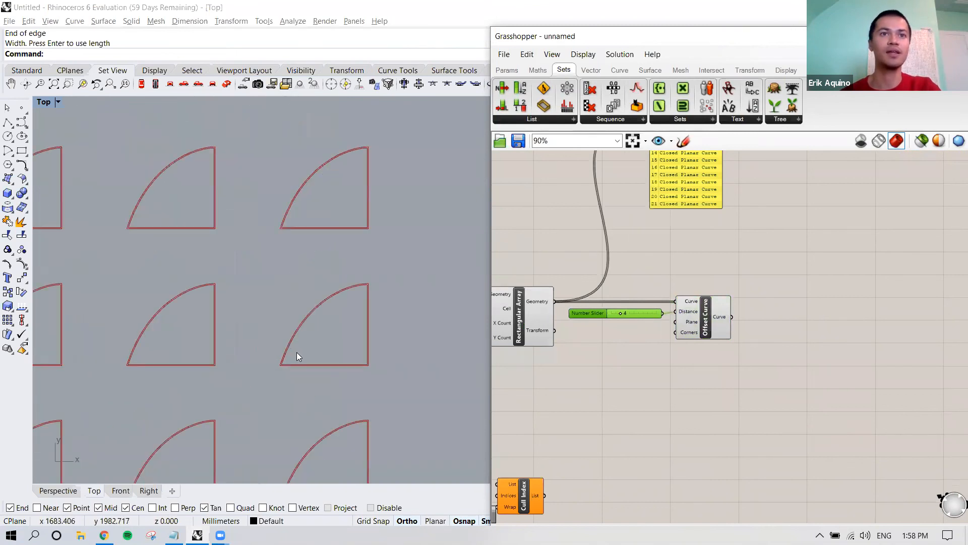
pyautogui.click(697, 319)
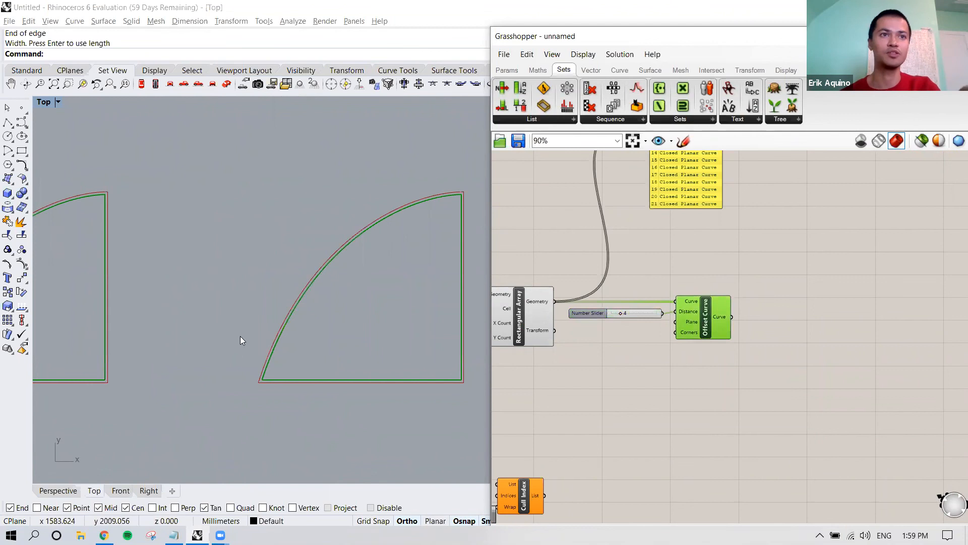
pyautogui.moveTo(340, 341); pyautogui.dragTo(305, 334, button='right')
pyautogui.moveTo(620, 313); pyautogui.dragTo(638, 313)
pyautogui.click(592, 314)
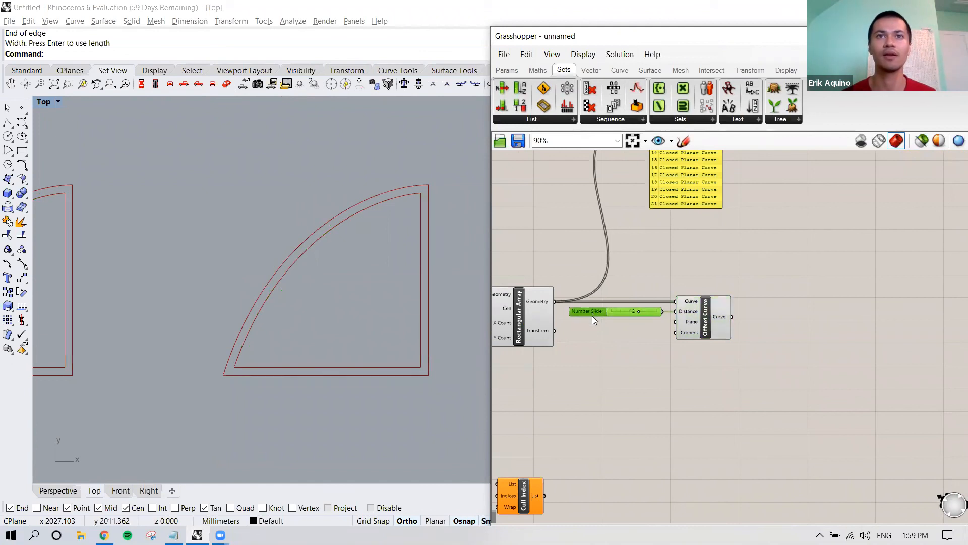
# Step: Move the Cull Index and Cull Nth components up below the distance slider, and select Offset Curve to highlight its curves in the viewport
pyautogui.scroll(-4, 620, 346)
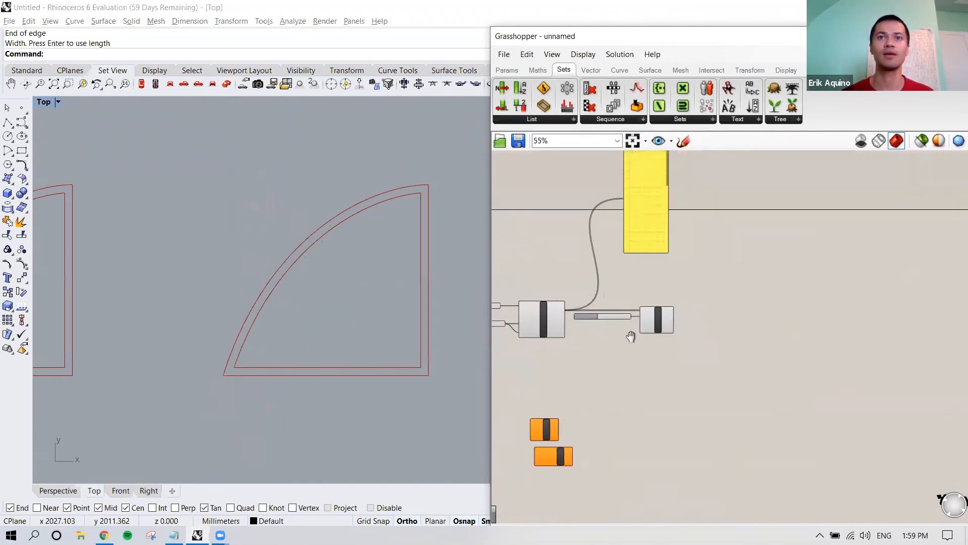
pyautogui.scroll(3, 549, 443)
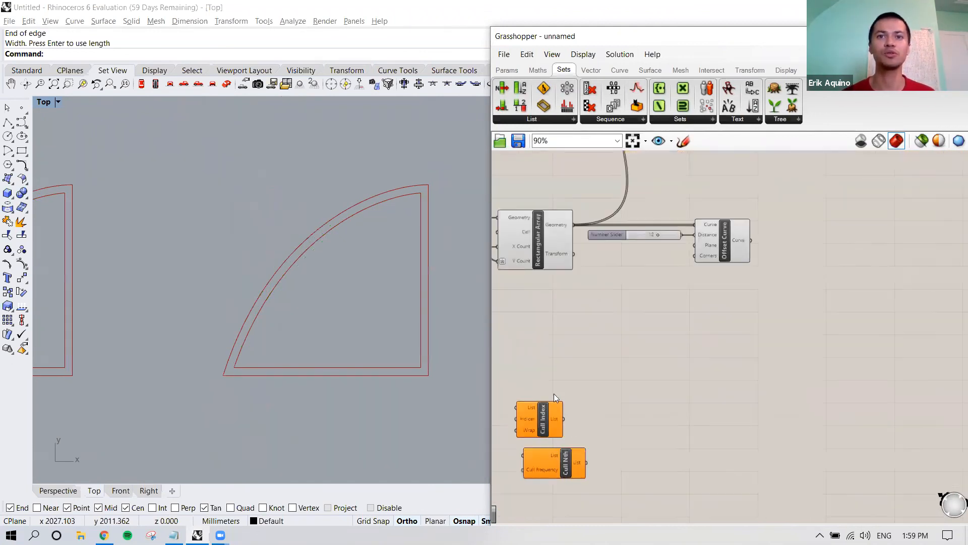
pyautogui.moveTo(594, 399); pyautogui.dragTo(512, 483)
pyautogui.moveTo(553, 419); pyautogui.dragTo(648, 327)
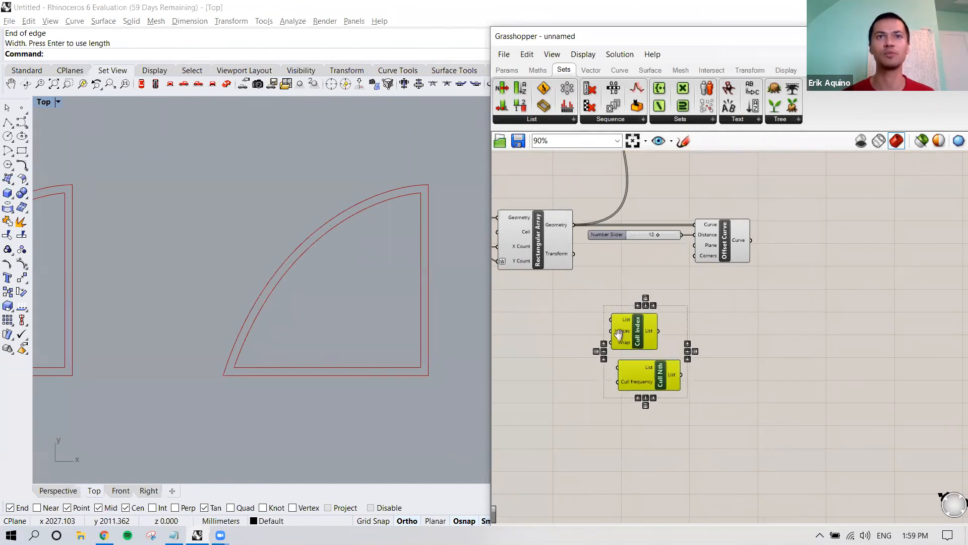
pyautogui.moveTo(714, 254); pyautogui.dragTo(651, 284, button='right')
pyautogui.click(650, 284)
pyautogui.scroll(-10, 389, 282)
pyautogui.scroll(4, 381, 318)
pyautogui.moveTo(379, 328); pyautogui.dragTo(416, 321, button='right')
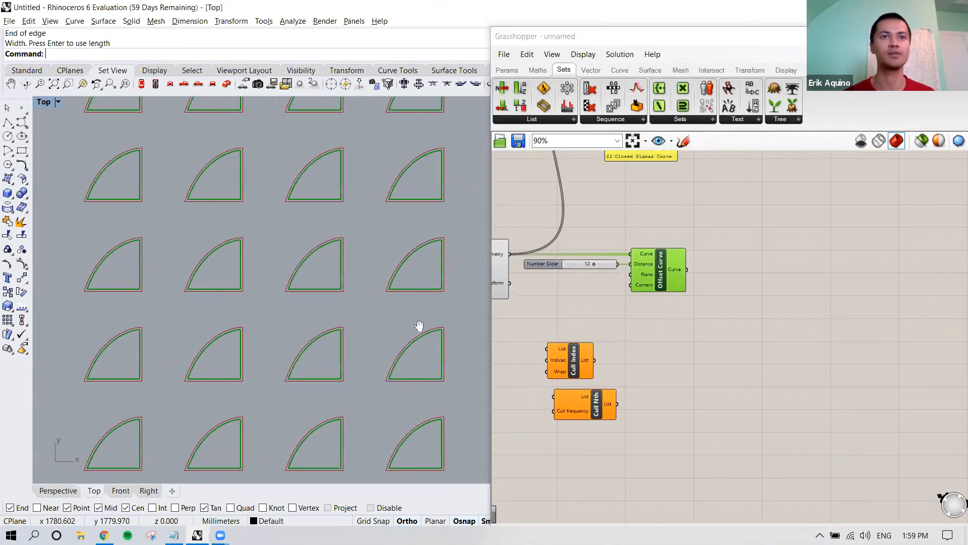
# Step: Place Cull Index after Offset Curve and connect the Offset Curve output to its List input
pyautogui.moveTo(683, 321); pyautogui.dragTo(667, 363, button='right')
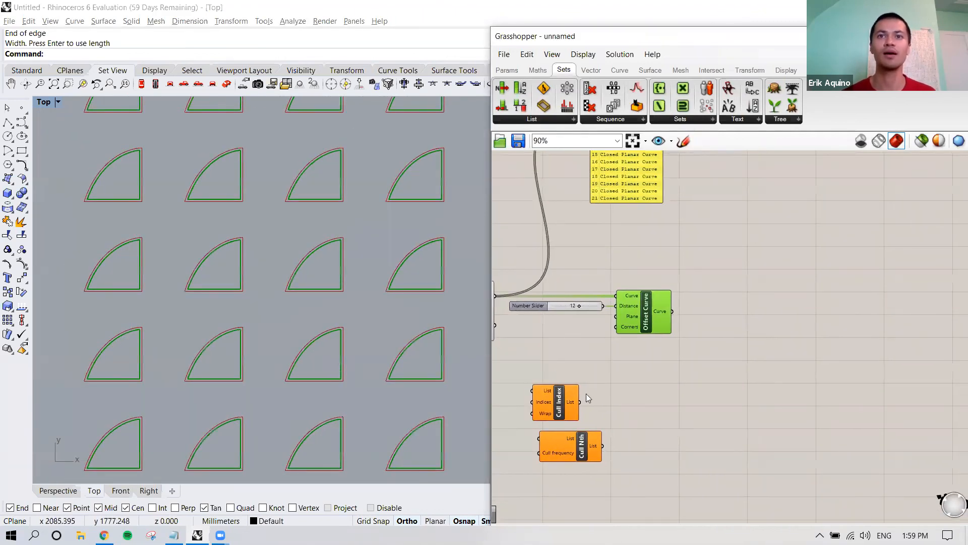
pyautogui.moveTo(558, 411); pyautogui.dragTo(725, 333)
pyautogui.moveTo(672, 311); pyautogui.dragTo(695, 313)
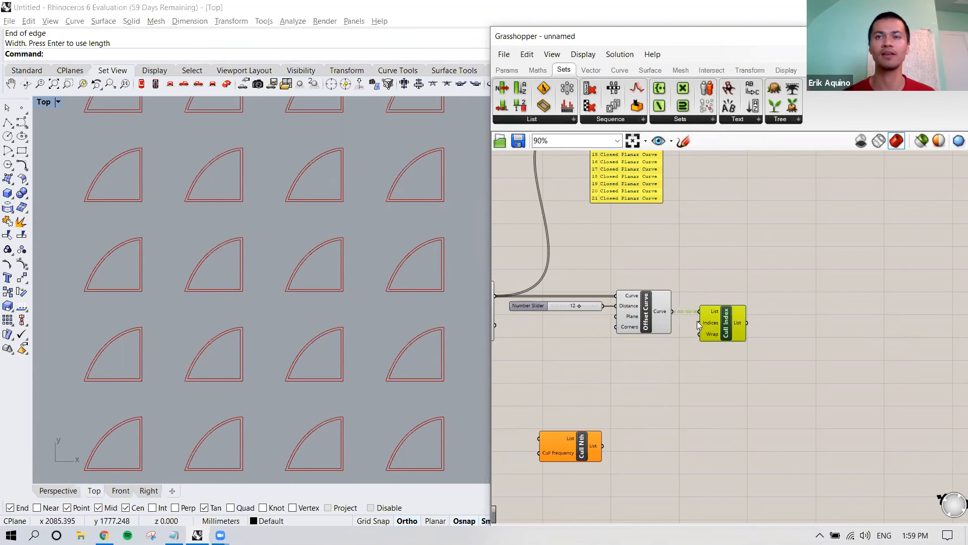
# Step: Inspect the wire between Offset Curve and Cull Index, and move Cull Index farther away to leave room for a slider
pyautogui.scroll(3, 676, 316)
pyautogui.moveTo(677, 316); pyautogui.dragTo(714, 309)
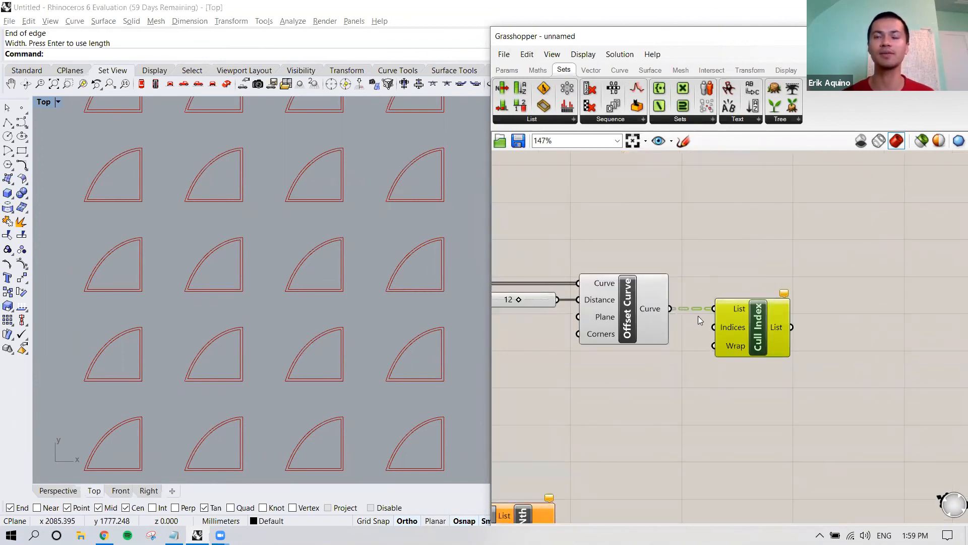
pyautogui.moveTo(698, 316); pyautogui.dragTo(662, 311, button='right')
pyautogui.scroll(-3, 662, 311)
pyautogui.moveTo(694, 317); pyautogui.dragTo(725, 317)
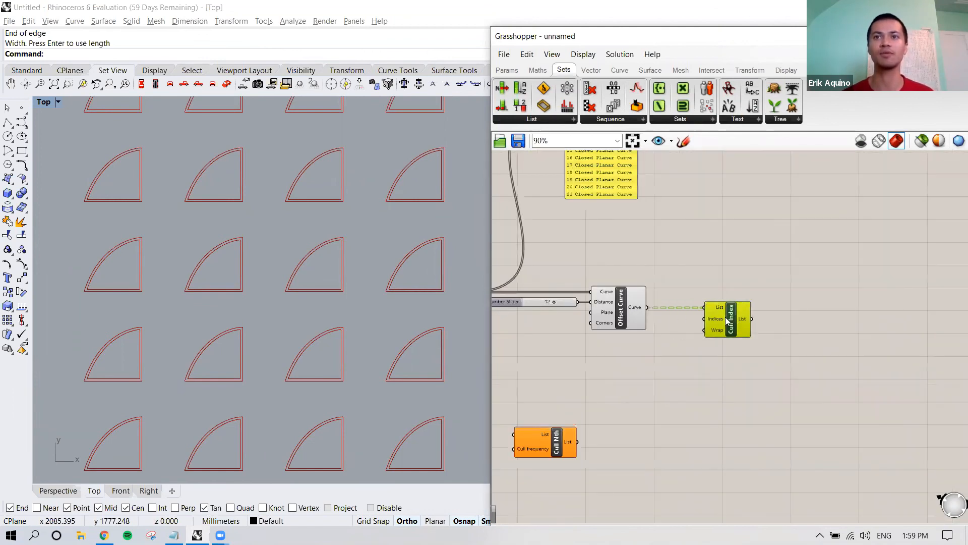
pyautogui.moveTo(719, 319)
pyautogui.mouseDown(button='right')
pyautogui.moveTo(661, 314)
pyautogui.moveTo(727, 318)
pyautogui.mouseUp(button='right')
# Step: Duplicate the distance slider with its value of 12, place it before Cull Index and connect it to the Indices input
pyautogui.click(534, 301)
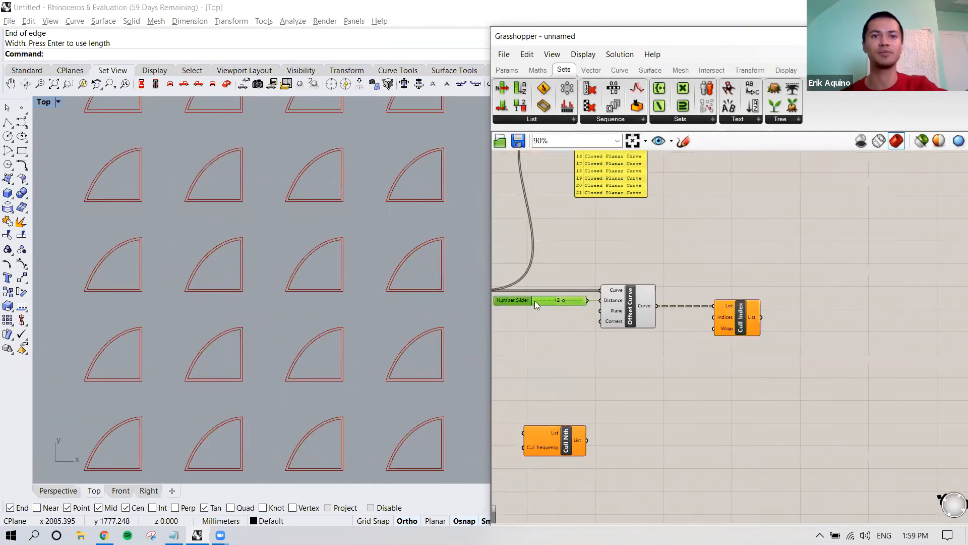
pyautogui.keyDown('alt'); pyautogui.moveTo(536, 300); pyautogui.dragTo(672, 315); pyautogui.keyUp('alt')
pyautogui.moveTo(737, 314); pyautogui.dragTo(680, 305, button='right')
pyautogui.moveTo(687, 308); pyautogui.dragTo(743, 308)
pyautogui.moveTo(613, 312); pyautogui.dragTo(644, 306)
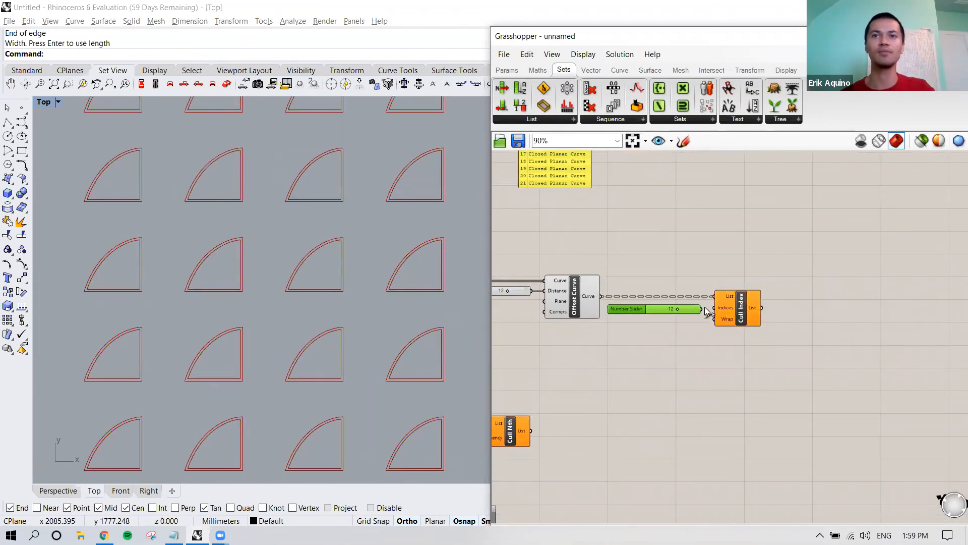
pyautogui.moveTo(706, 311); pyautogui.dragTo(714, 308)
pyautogui.click(689, 337)
pyautogui.scroll(-2, 683, 333)
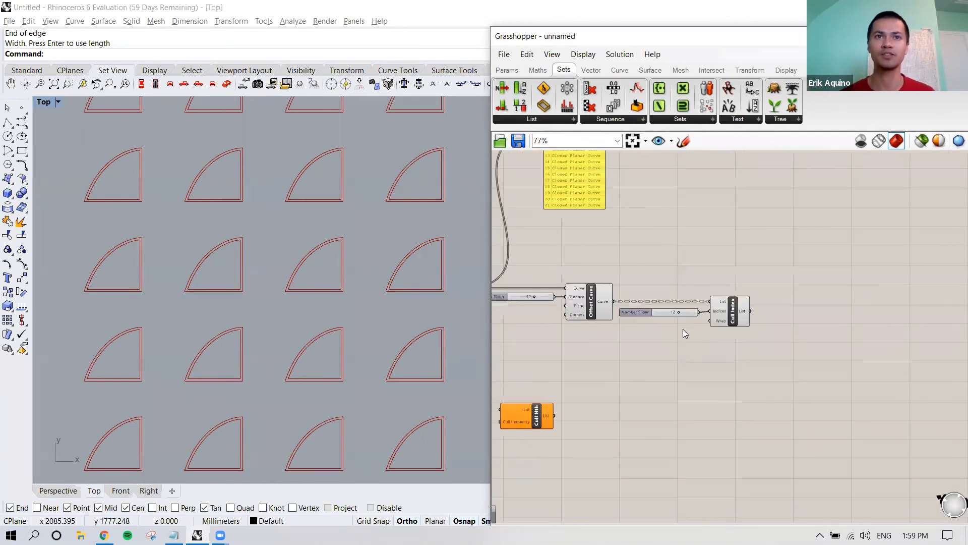
# Step: Select Cull Index and examine its effect on the arrayed and offset curves in the Rhino Top viewport
pyautogui.scroll(-6, 313, 349)
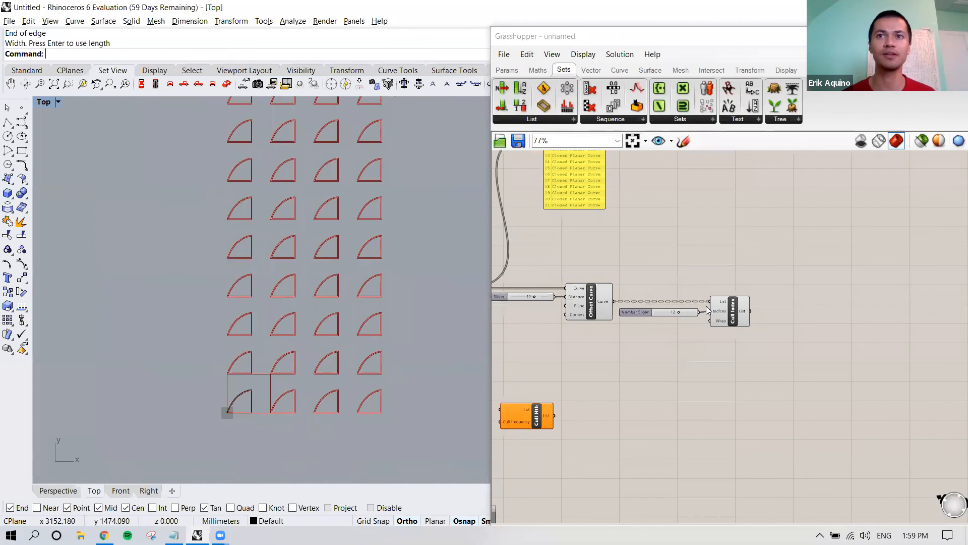
pyautogui.click(731, 311)
pyautogui.scroll(3, 699, 314)
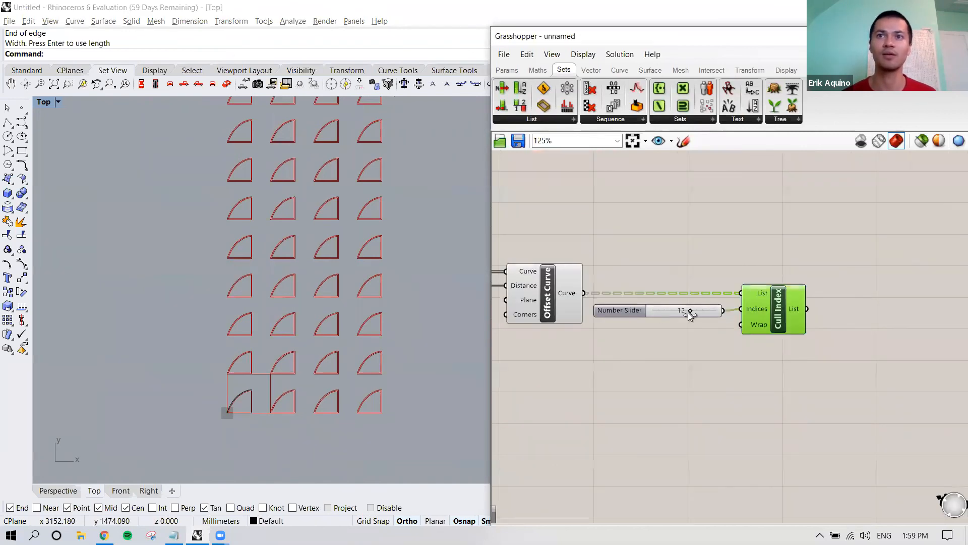
pyautogui.moveTo(680, 313); pyautogui.dragTo(677, 317, button='right')
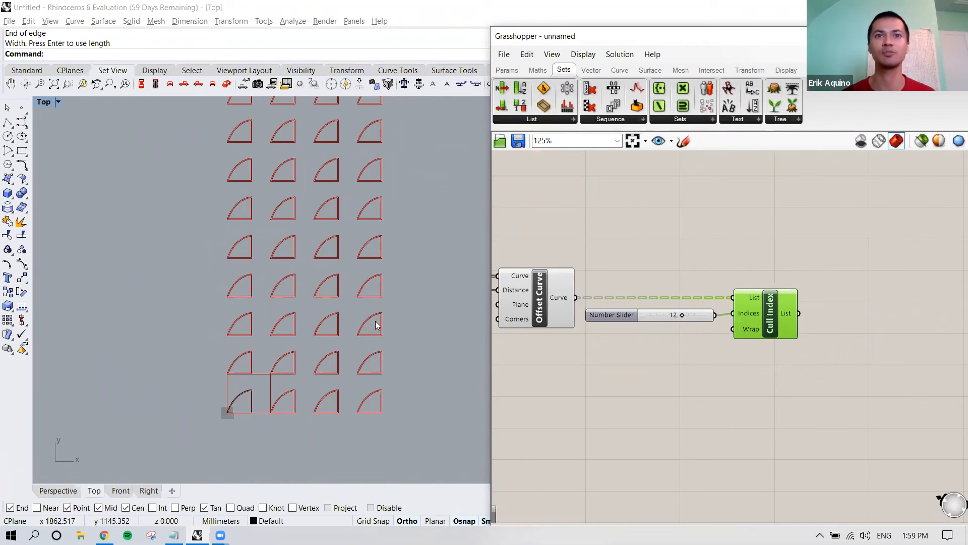
pyautogui.scroll(3, 376, 326)
pyautogui.scroll(-2, 369, 323)
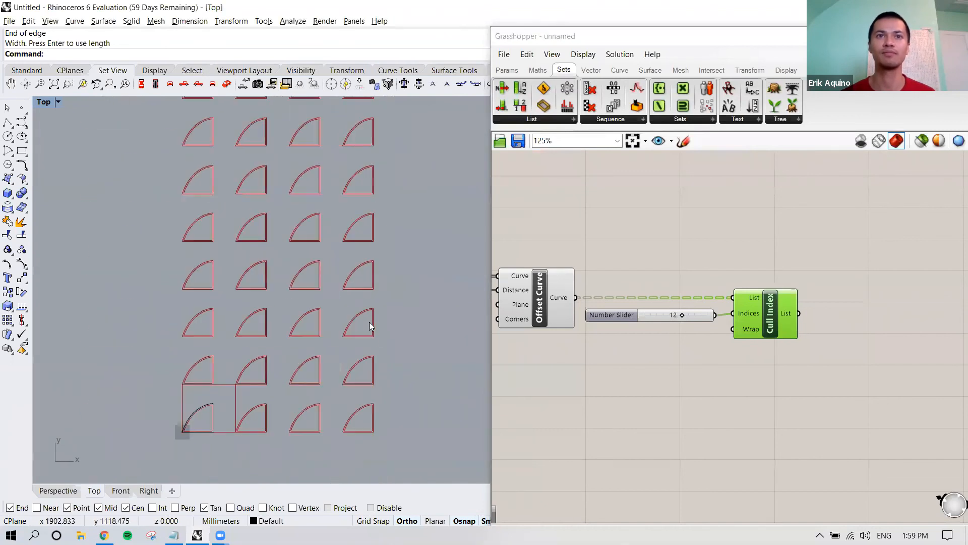
pyautogui.moveTo(369, 321); pyautogui.dragTo(357, 320, button='right')
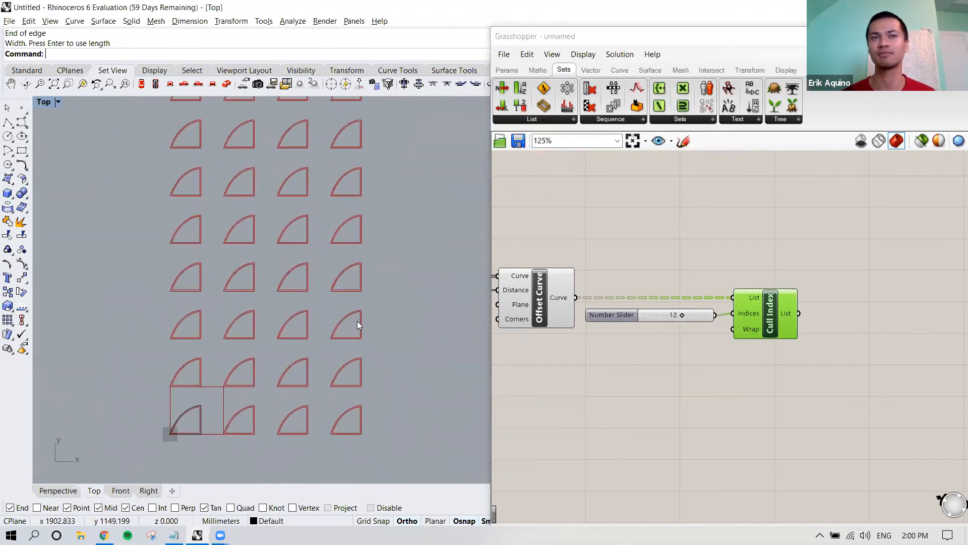
pyautogui.scroll(-5, 357, 320)
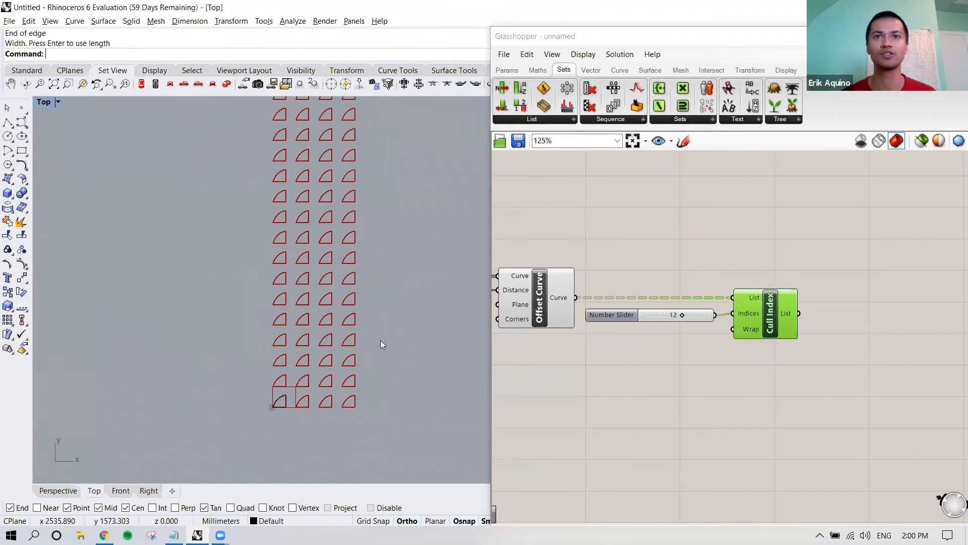
pyautogui.scroll(-3, 610, 350)
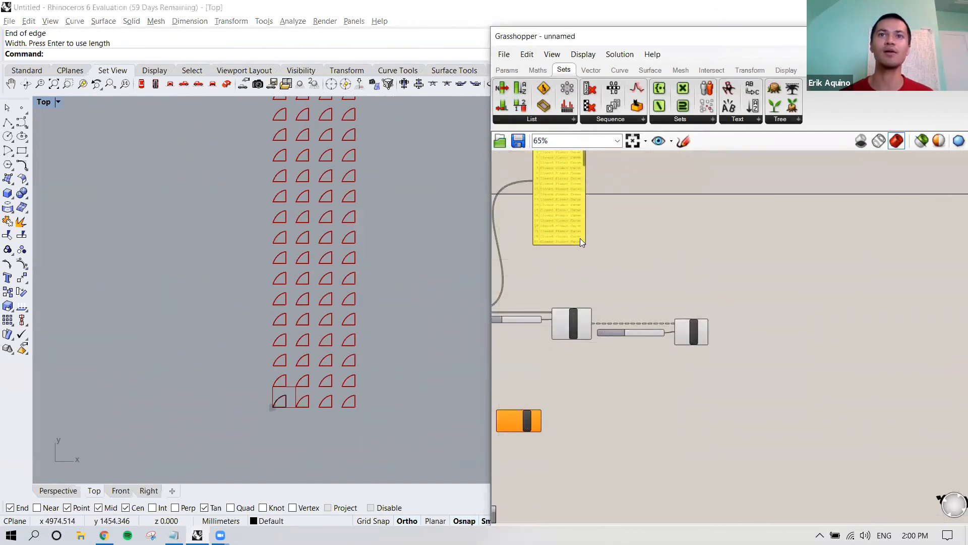
# Step: Duplicate the curve list panel, place the copy after Cull Index and connect the Curve output of Offset Curve to it
pyautogui.click(577, 236)
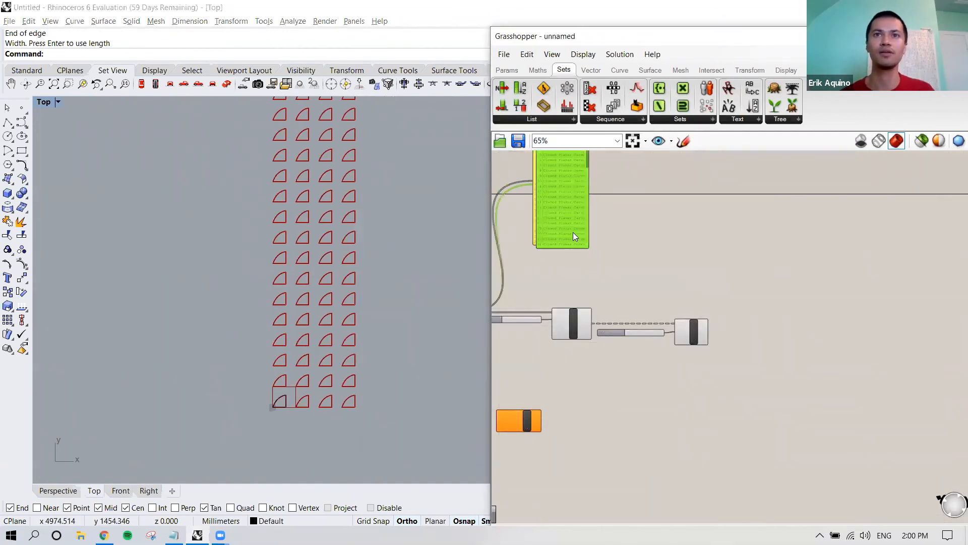
pyautogui.moveTo(620, 244); pyautogui.dragTo(759, 335)
pyautogui.scroll(2, 717, 323)
pyautogui.moveTo(717, 323); pyautogui.dragTo(671, 326, button='right')
pyautogui.moveTo(590, 321); pyautogui.dragTo(567, 329, button='right')
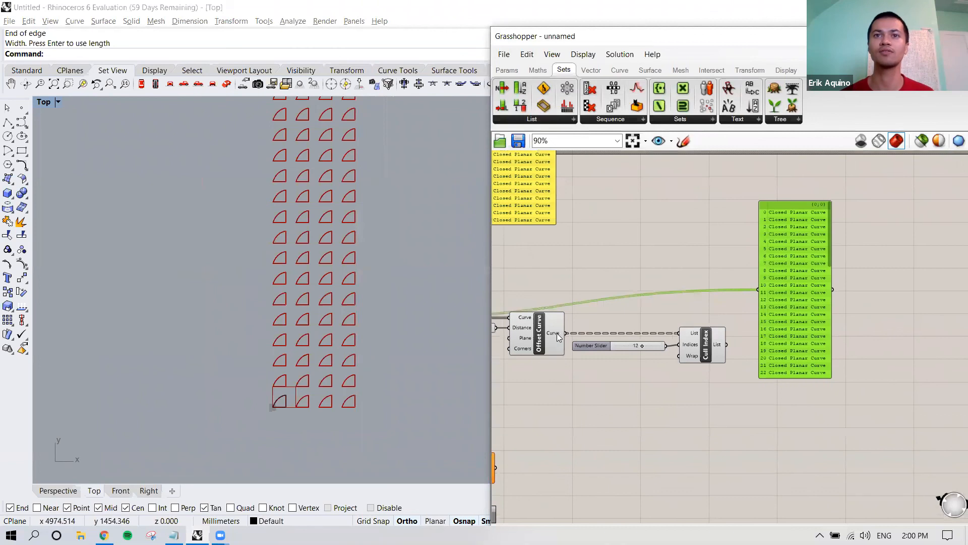
pyautogui.click(557, 332)
pyautogui.moveTo(567, 331); pyautogui.dragTo(758, 290)
# Step: Place the original curve panel and the offset curve panel side by side above Cull Index for comparison
pyautogui.moveTo(580, 285); pyautogui.dragTo(494, 280, button='right')
pyautogui.moveTo(577, 311); pyautogui.dragTo(598, 339, button='right')
pyautogui.scroll(-2, 575, 303)
pyautogui.moveTo(588, 281); pyautogui.dragTo(645, 314, button='right')
pyautogui.moveTo(552, 276); pyautogui.dragTo(662, 324)
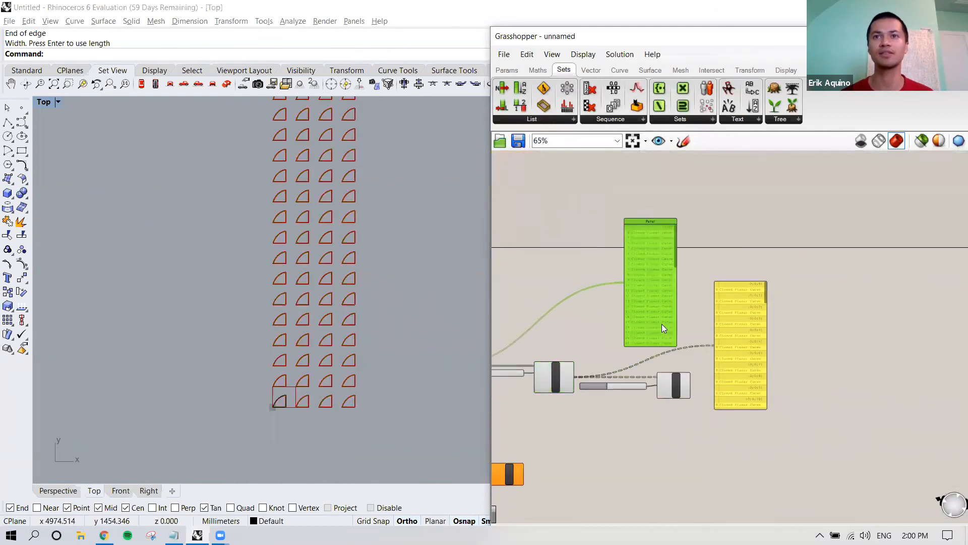
pyautogui.moveTo(740, 346); pyautogui.dragTo(718, 298)
pyautogui.scroll(4, 688, 287)
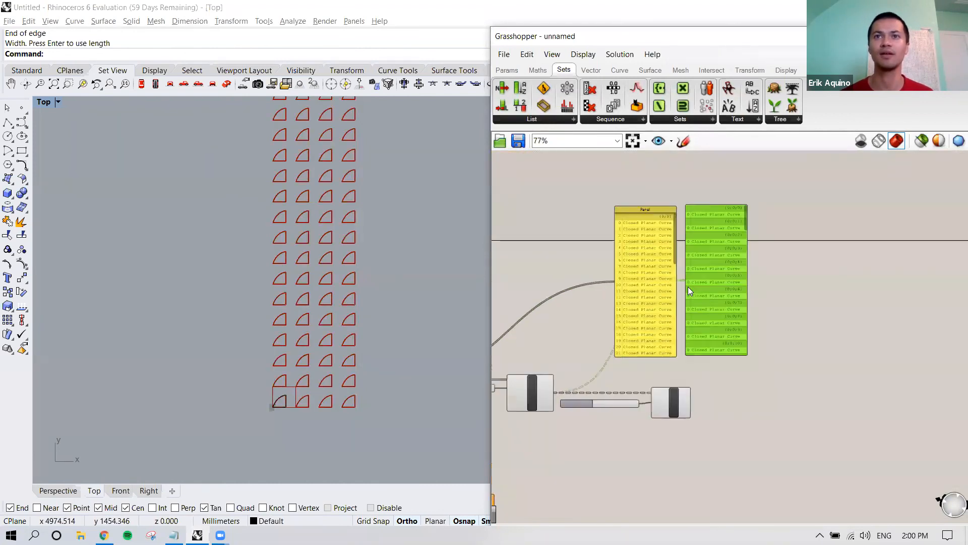
# Step: Compare the branch paths and indices in the two panels, and check how many times Cull Index runs
pyautogui.moveTo(648, 309); pyautogui.dragTo(625, 337, button='right')
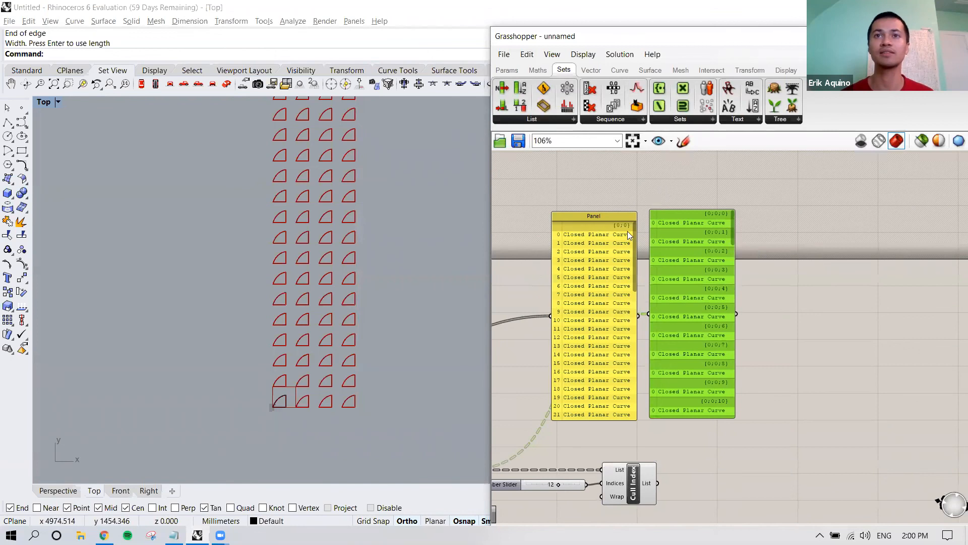
pyautogui.moveTo(633, 238); pyautogui.dragTo(655, 242)
pyautogui.moveTo(731, 226); pyautogui.dragTo(767, 221)
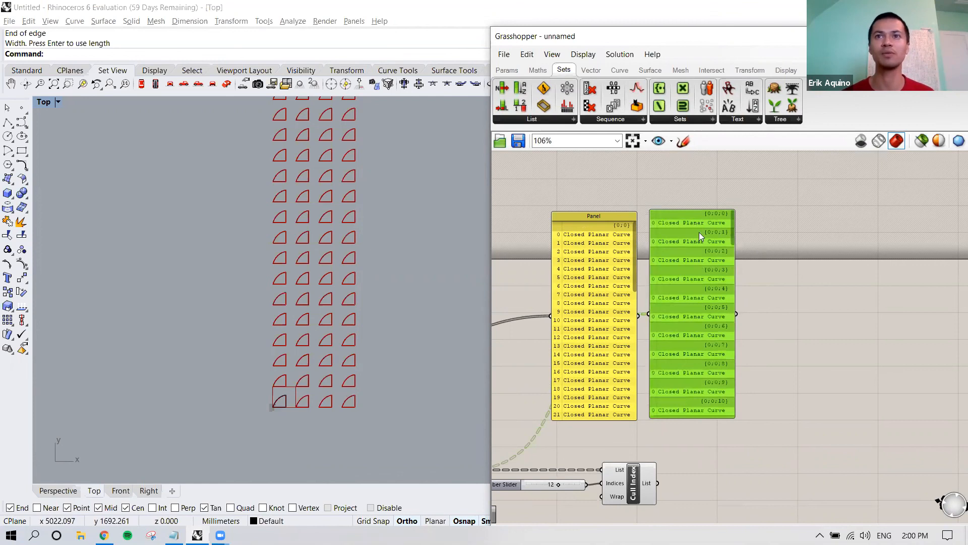
pyautogui.moveTo(695, 337); pyautogui.dragTo(687, 327, button='right')
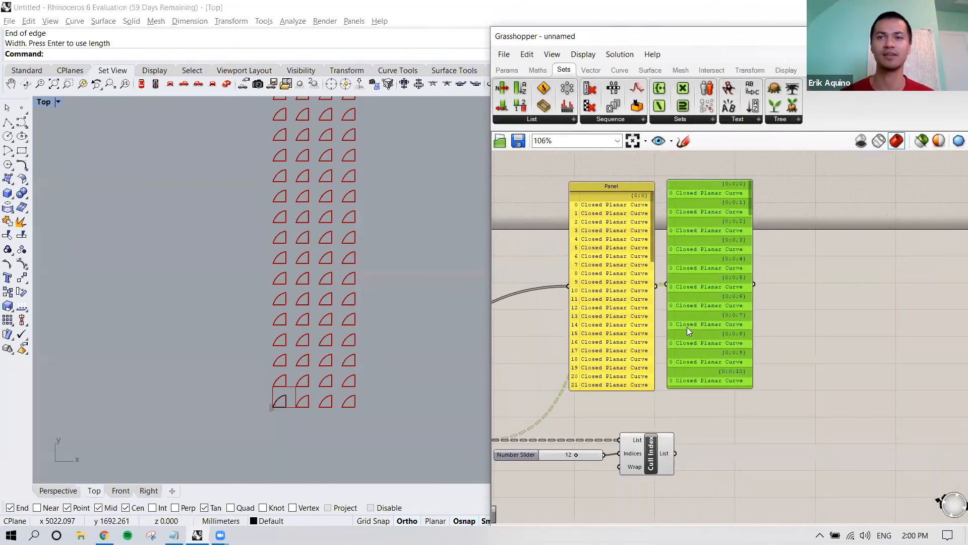
pyautogui.click(653, 451)
pyautogui.moveTo(652, 451); pyautogui.dragTo(664, 429, button='right')
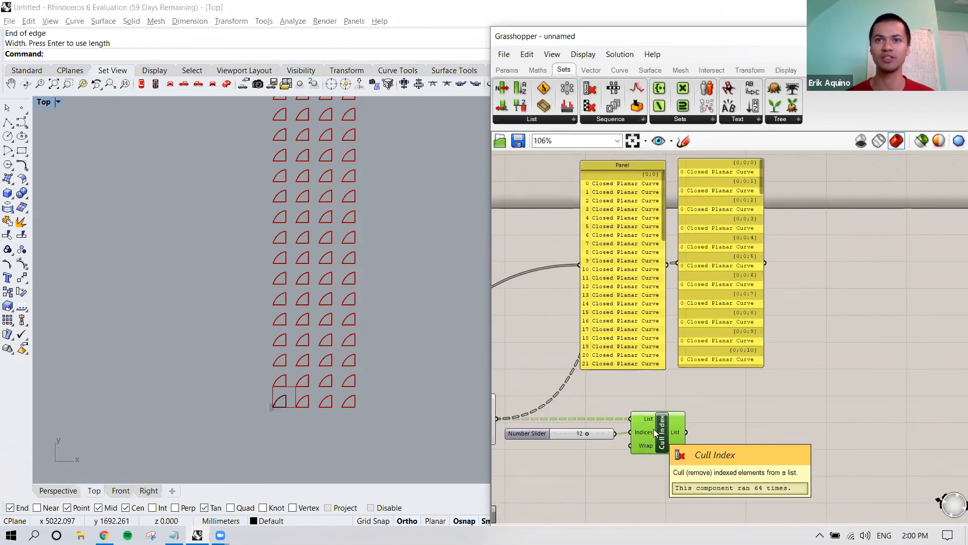
pyautogui.moveTo(652, 429); pyautogui.dragTo(640, 427, button='right')
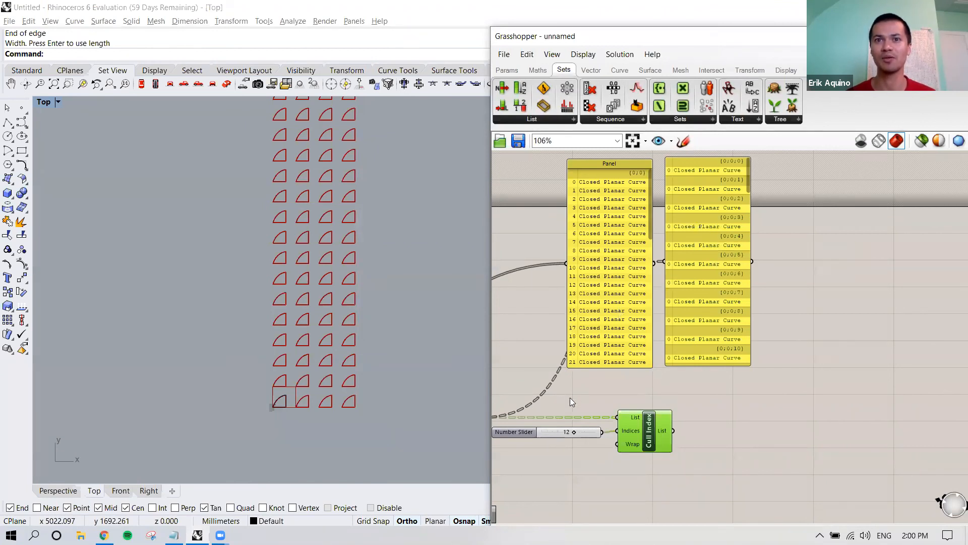
pyautogui.moveTo(575, 411); pyautogui.dragTo(617, 400, button='right')
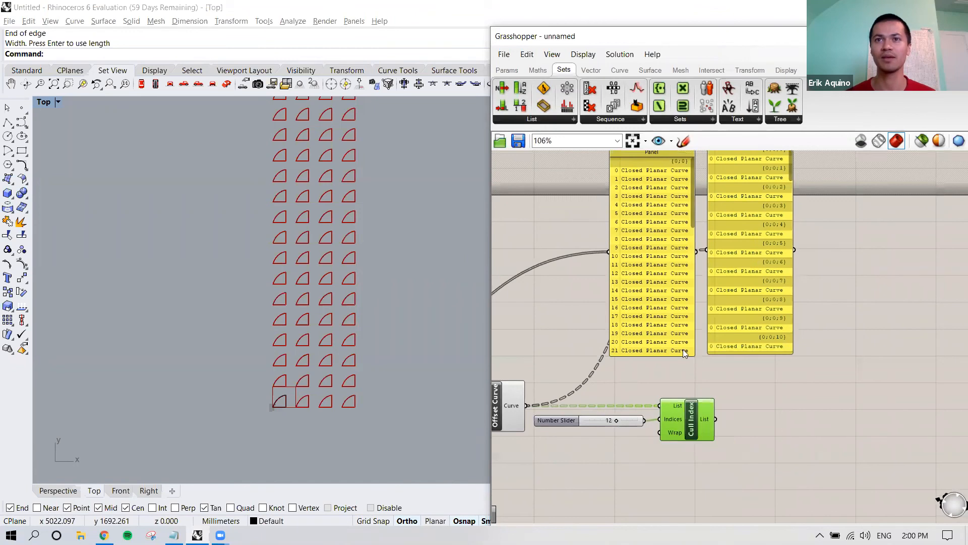
pyautogui.scroll(-2, 711, 353)
pyautogui.click(724, 323)
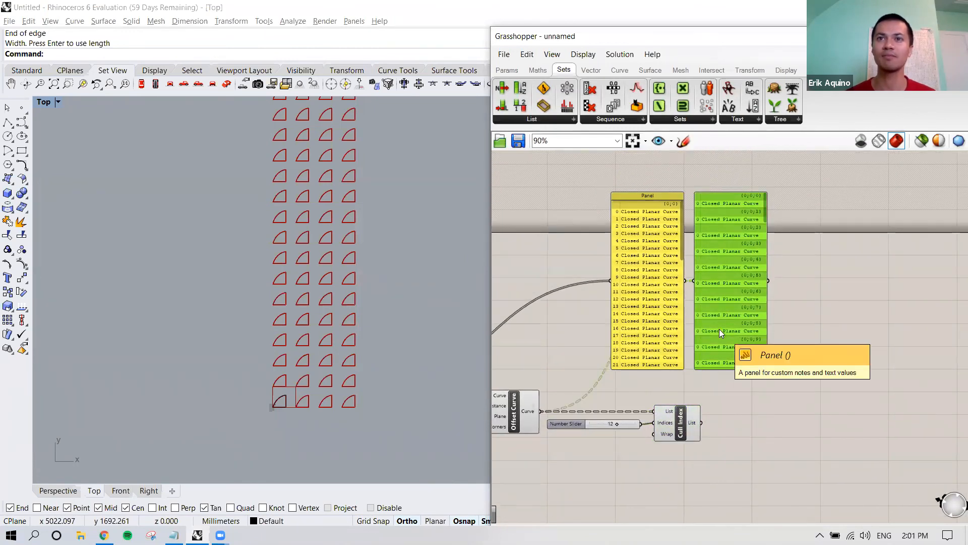
pyautogui.click(651, 298)
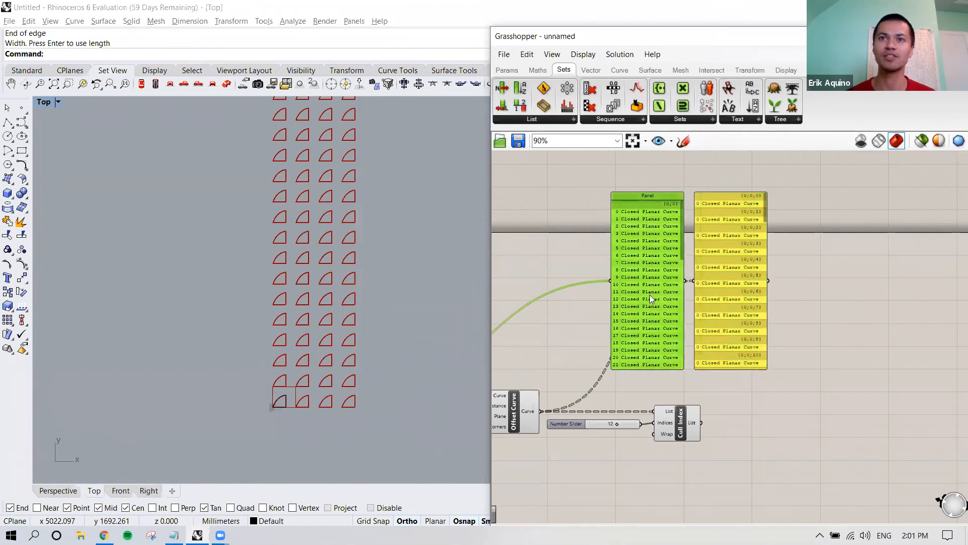
pyautogui.moveTo(646, 280); pyautogui.dragTo(650, 280, button='right')
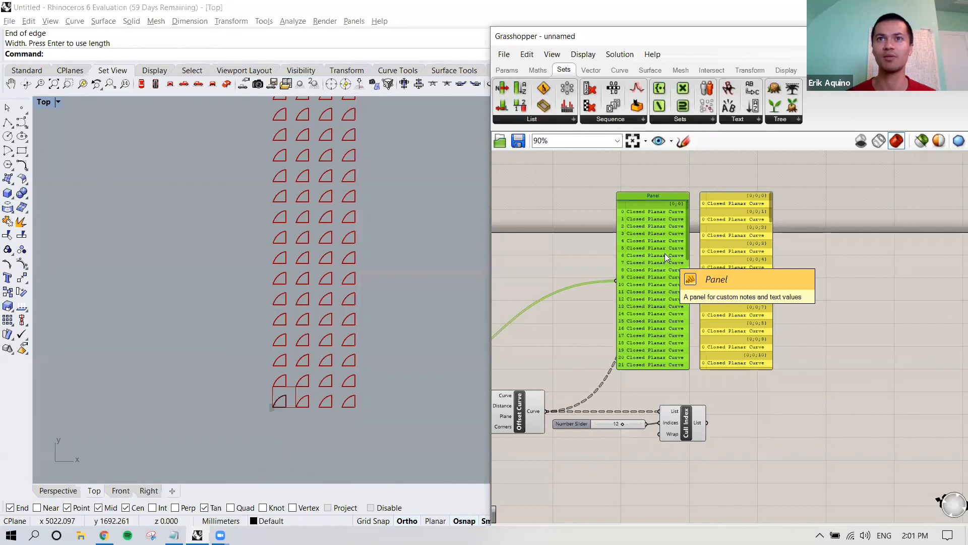
pyautogui.moveTo(580, 339); pyautogui.dragTo(607, 320, button='right')
# Step: Flatten the Curve output of Offset Curve and check the offset curve panel through to its last item
pyautogui.click(564, 387)
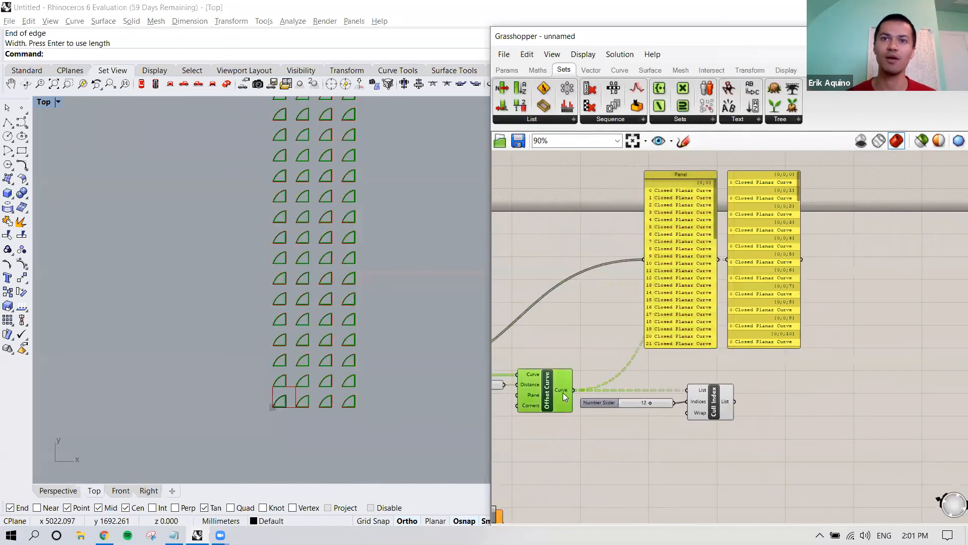
pyautogui.moveTo(564, 390)
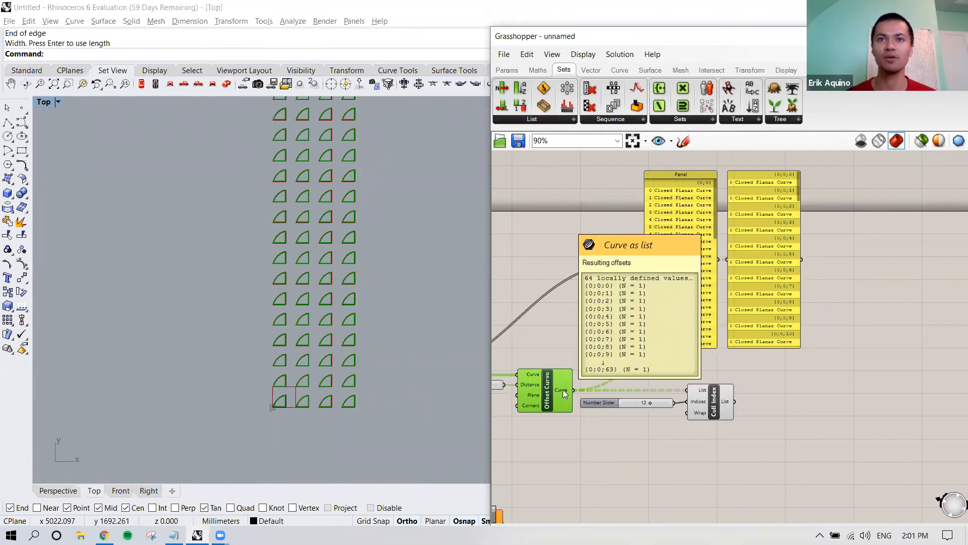
pyautogui.rightClick(563, 390)
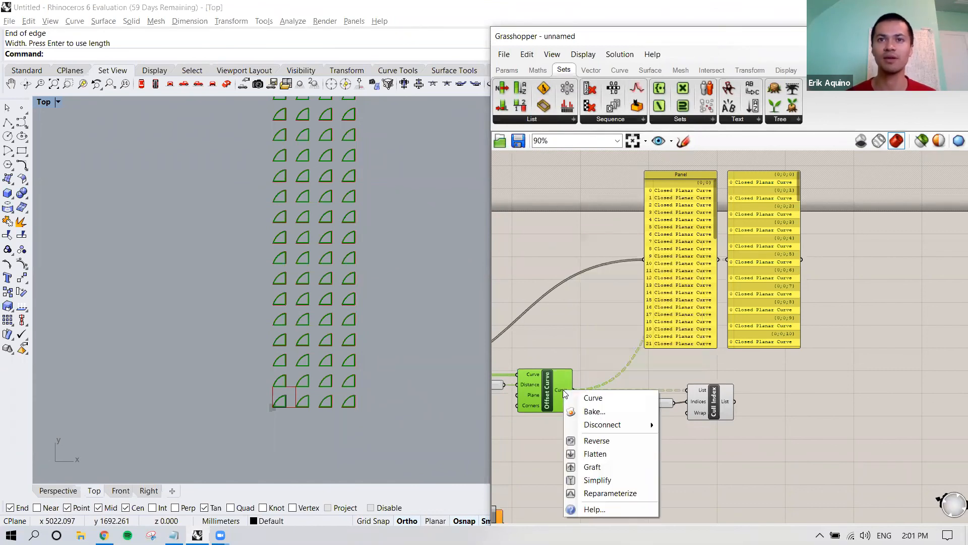
pyautogui.click(613, 454)
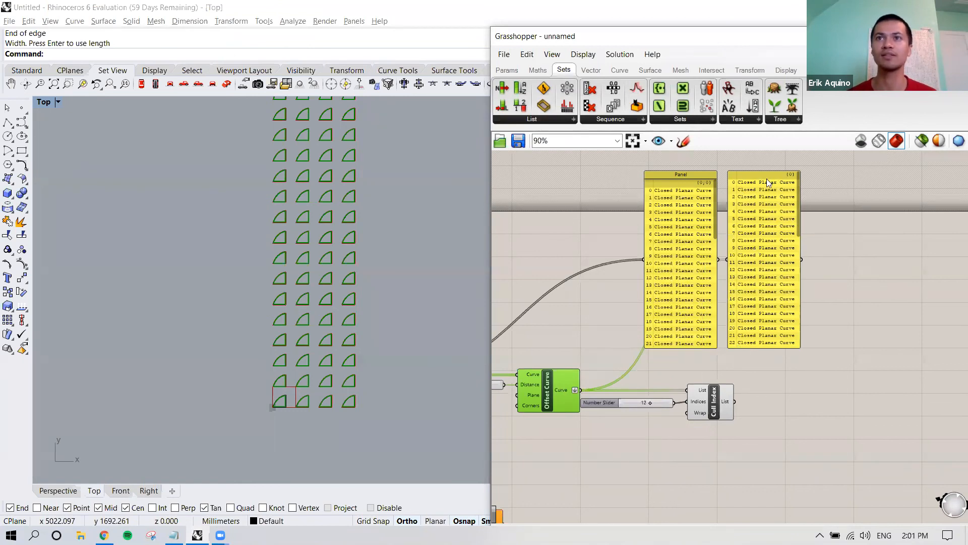
pyautogui.moveTo(798, 186); pyautogui.dragTo(790, 296)
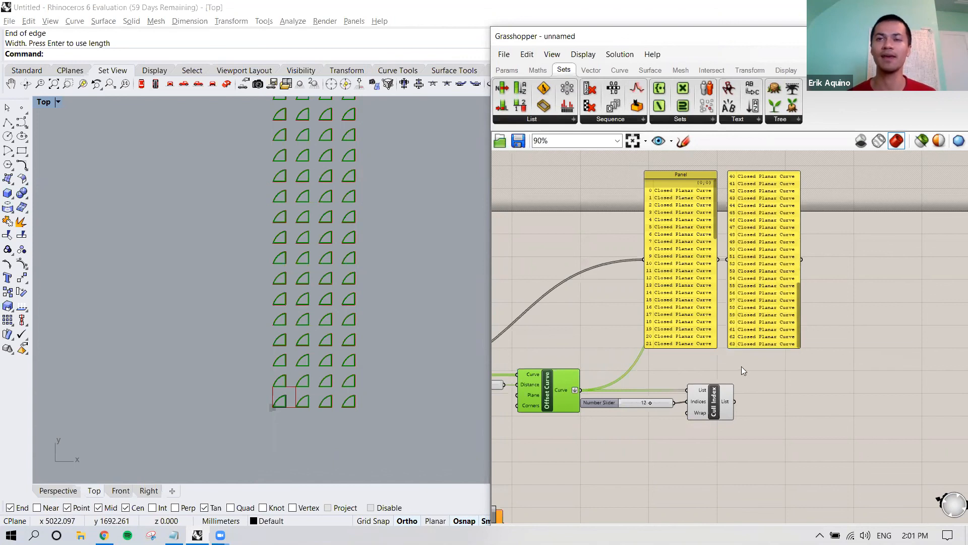
# Step: Select Cull Index to find the removed offset curve in the viewport, and set its Indices slider to 10
pyautogui.click(724, 395)
pyautogui.moveTo(725, 395); pyautogui.dragTo(704, 384, button='right')
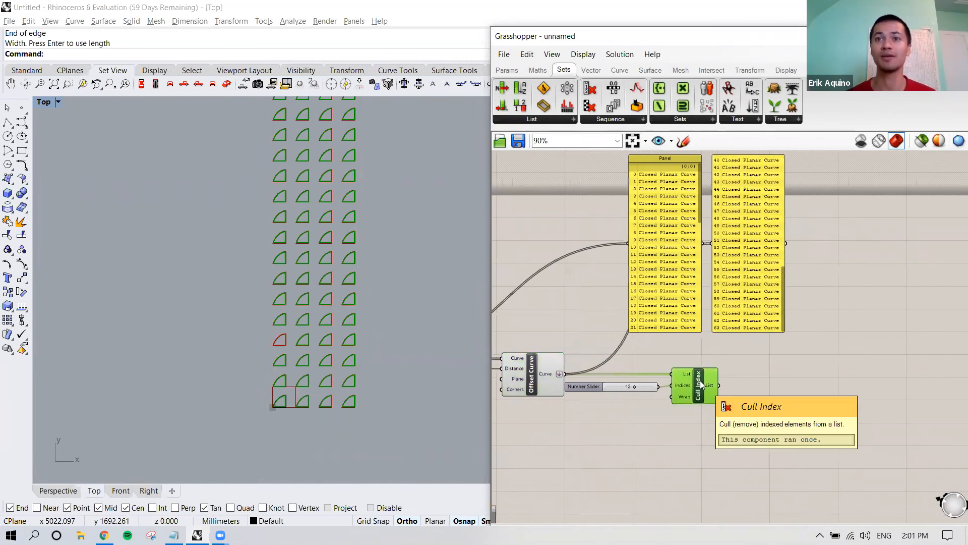
pyautogui.moveTo(781, 273)
pyautogui.mouseDown()
pyautogui.moveTo(785, 251)
pyautogui.moveTo(785, 276)
pyautogui.mouseUp()
pyautogui.scroll(-2, 786, 280)
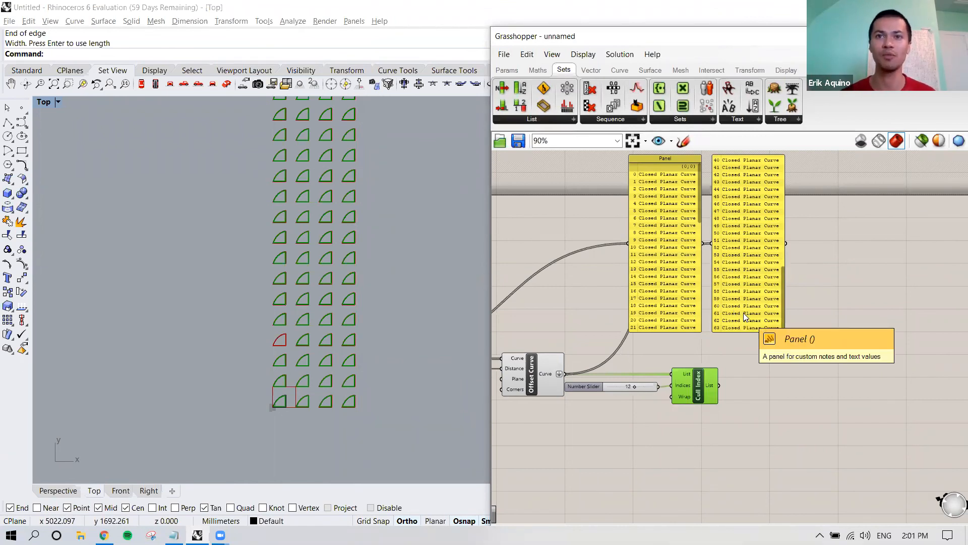
pyautogui.moveTo(674, 368); pyautogui.dragTo(707, 356, button='right')
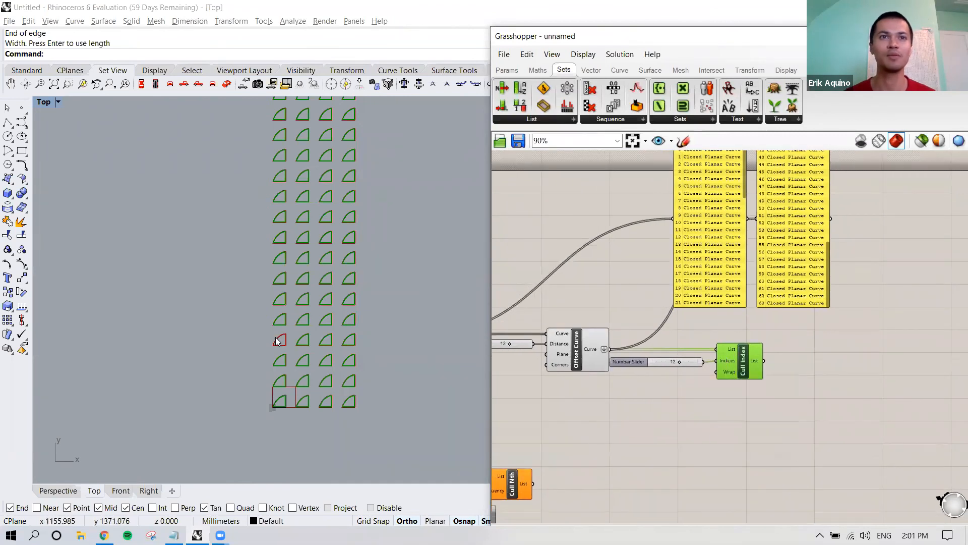
pyautogui.scroll(5, 305, 362)
pyautogui.moveTo(290, 350); pyautogui.dragTo(268, 333, button='right')
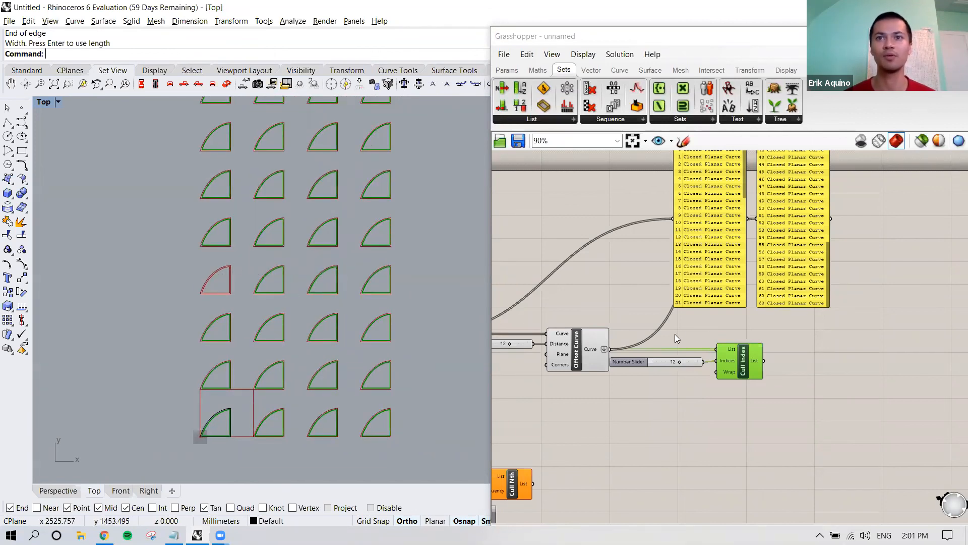
pyautogui.moveTo(679, 362); pyautogui.dragTo(676, 364)
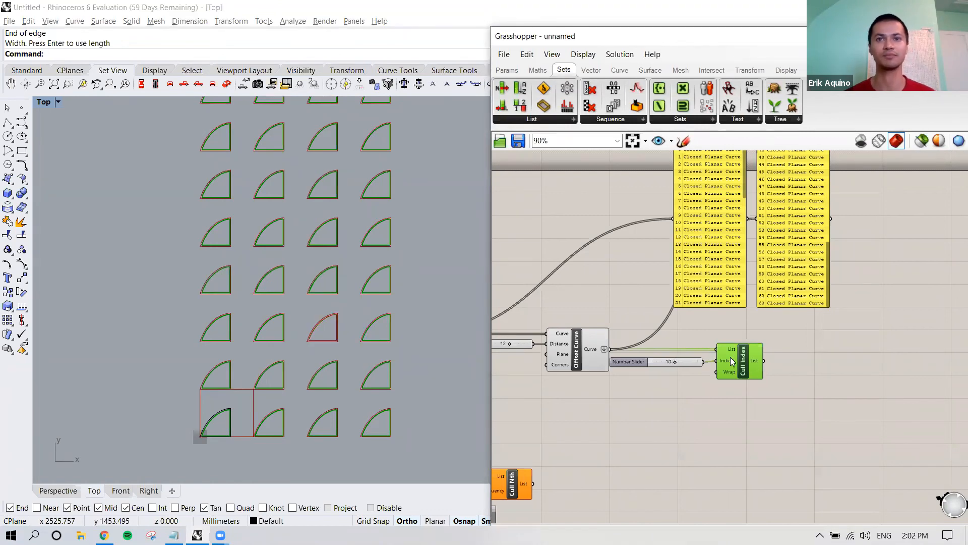
# Step: Delete the unused Cull Nth component from the canvas
pyautogui.click(652, 405)
pyautogui.moveTo(651, 404); pyautogui.dragTo(705, 338, button='right')
pyautogui.click(574, 410)
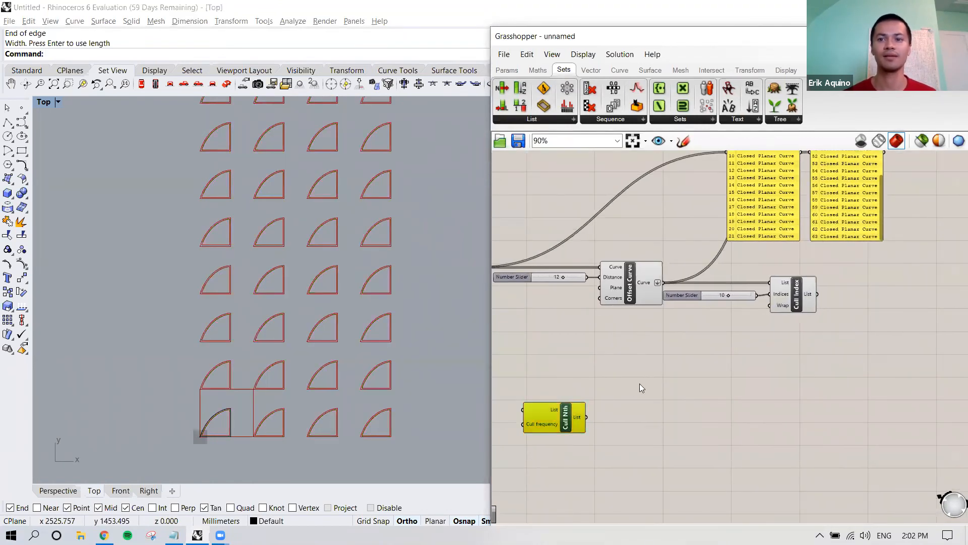
pyautogui.press('Delete')
# Step: Return the offset curve panel to its first items, turn off Flatten on Offset Curve's output and select Cull Index to preview it
pyautogui.moveTo(778, 245); pyautogui.dragTo(628, 381, button='right')
pyautogui.moveTo(732, 327); pyautogui.dragTo(738, 211)
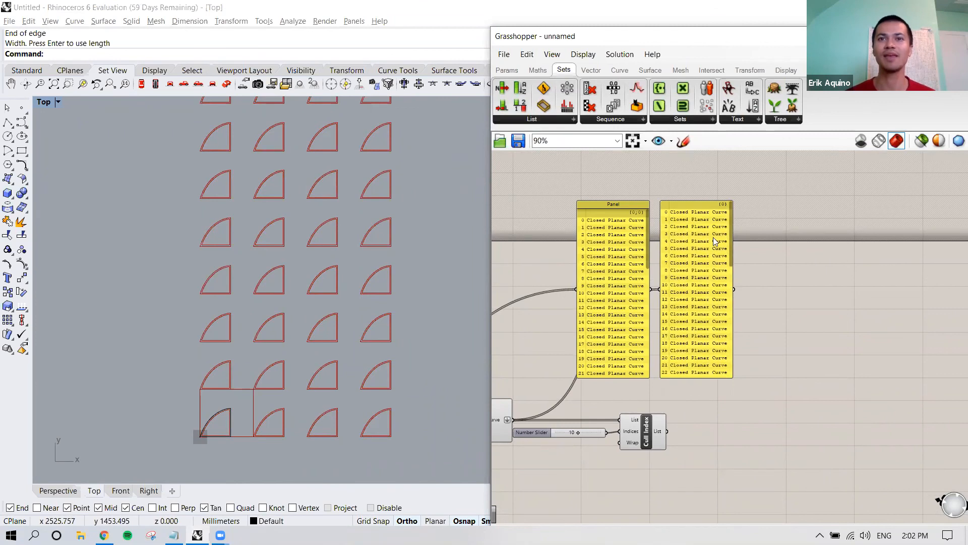
pyautogui.moveTo(631, 387); pyautogui.dragTo(667, 362, button='right')
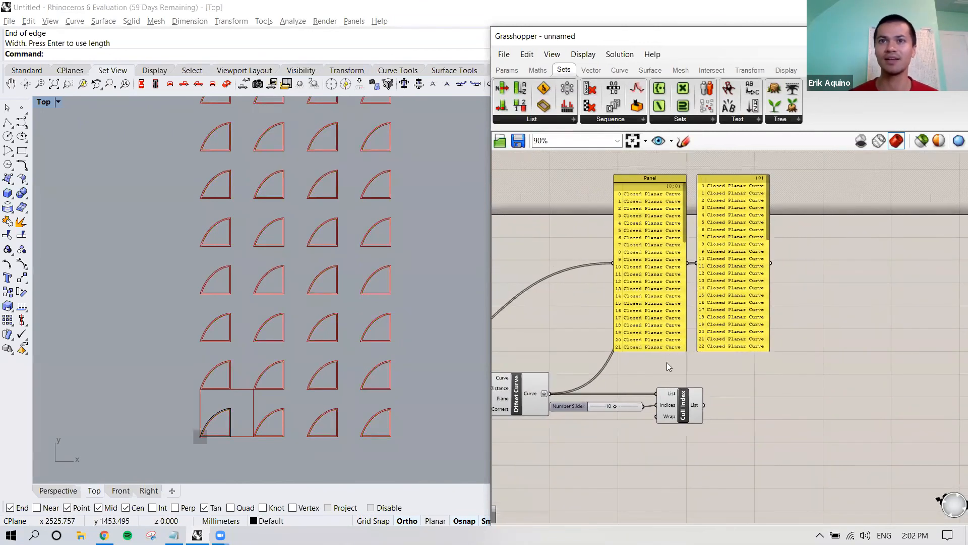
pyautogui.rightClick(544, 393)
pyautogui.click(571, 468)
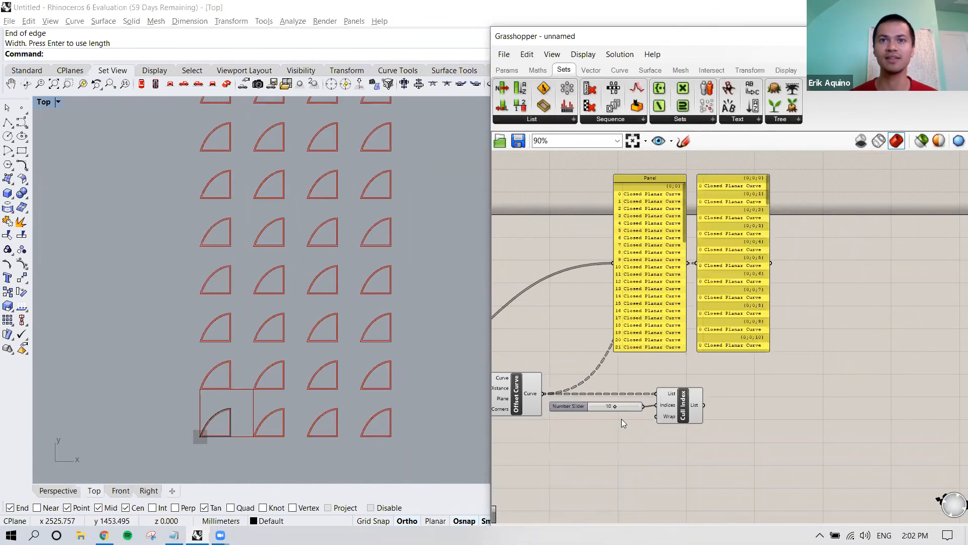
pyautogui.click(683, 411)
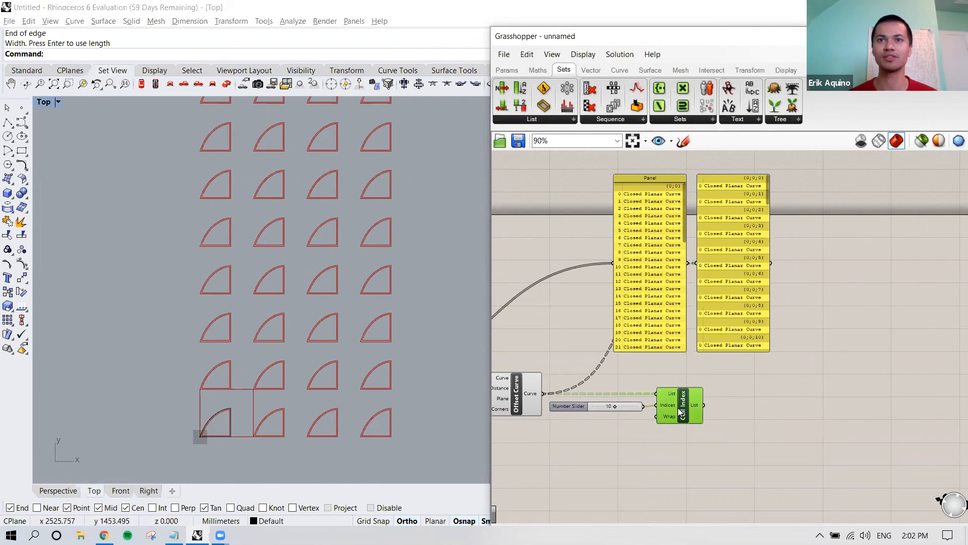
# Step: Compare the grafted offset curve panel with the array curve panel, and check how Offset Curve feeds Cull Index
pyautogui.moveTo(677, 407); pyautogui.dragTo(684, 403, button='right')
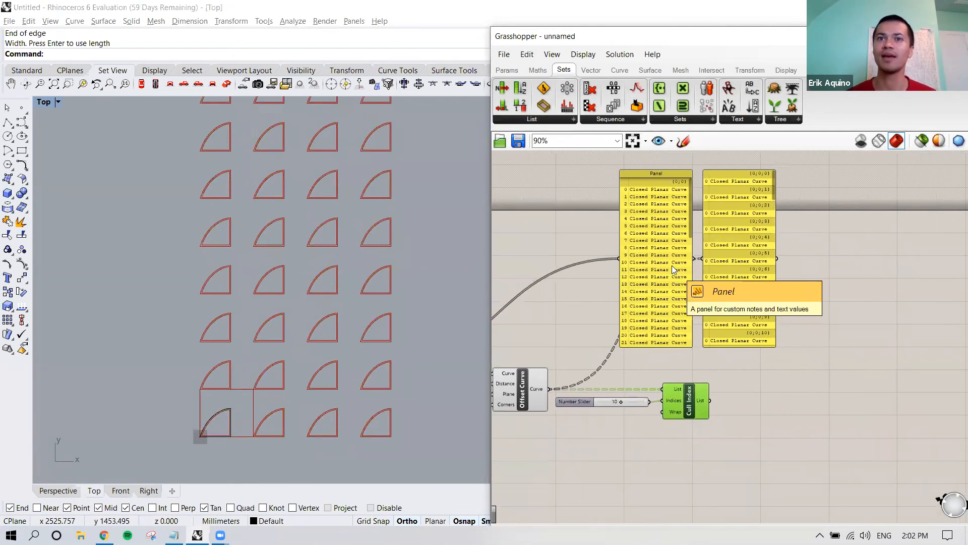
pyautogui.scroll(-3, 586, 384)
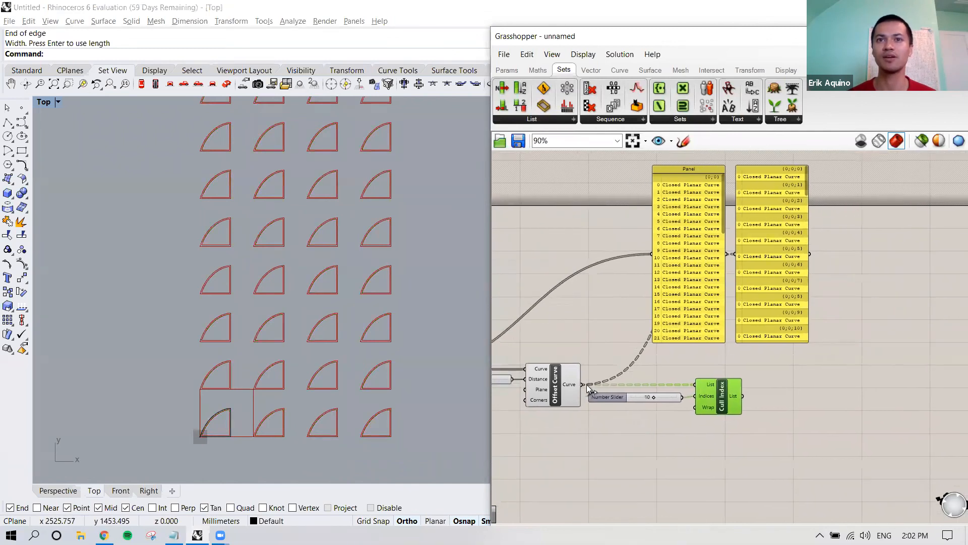
pyautogui.scroll(2, 645, 358)
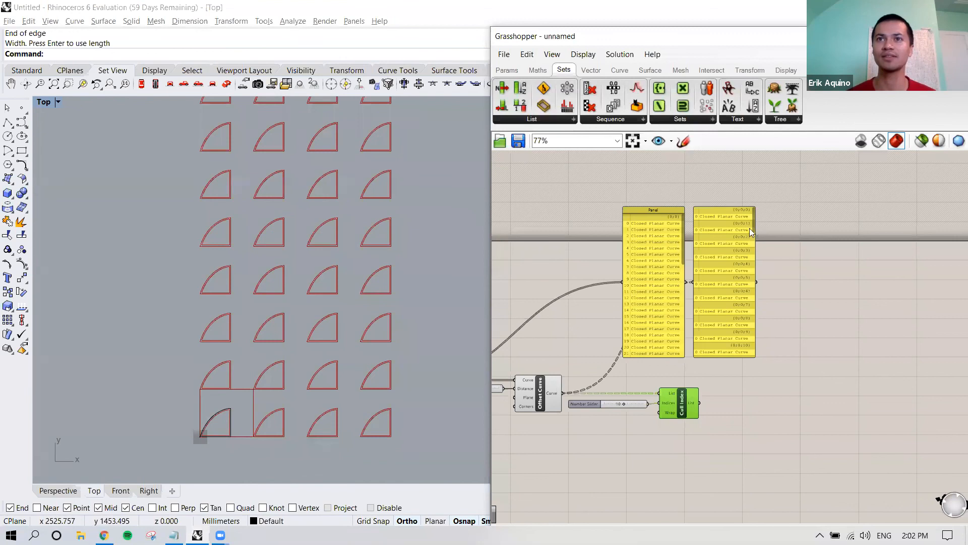
pyautogui.moveTo(754, 220); pyautogui.dragTo(754, 216)
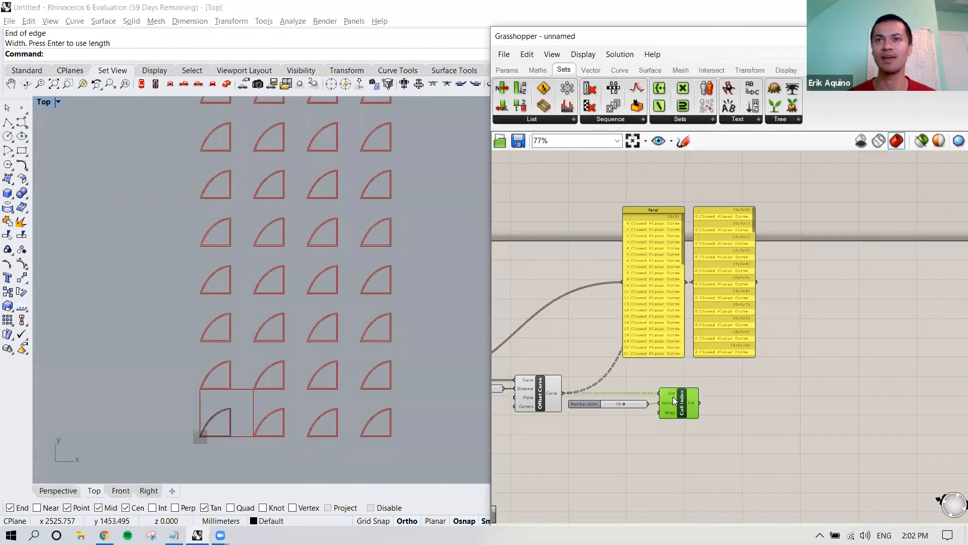
pyautogui.moveTo(672, 396)
pyautogui.moveTo(650, 376); pyautogui.dragTo(719, 349, button='right')
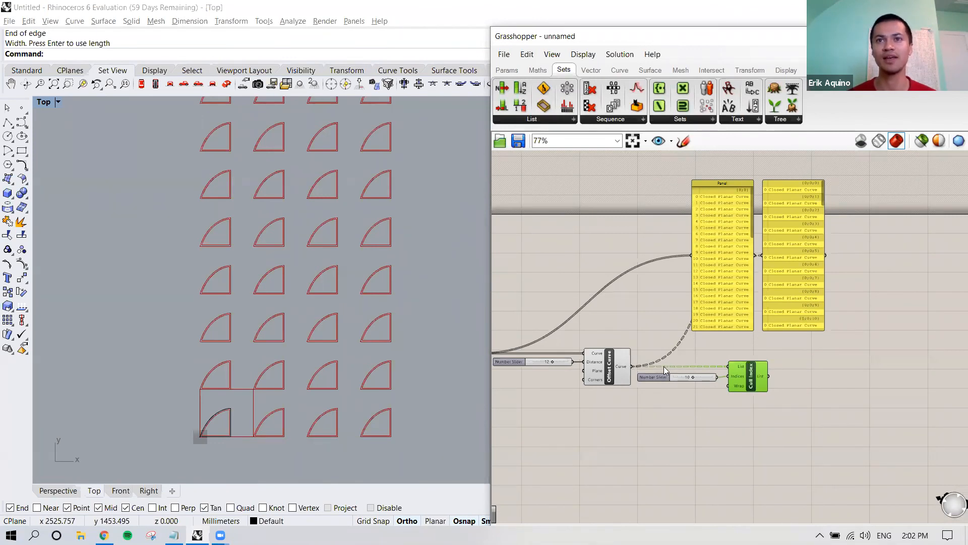
pyautogui.click(694, 349)
pyautogui.moveTo(708, 348); pyautogui.dragTo(766, 333, button='right')
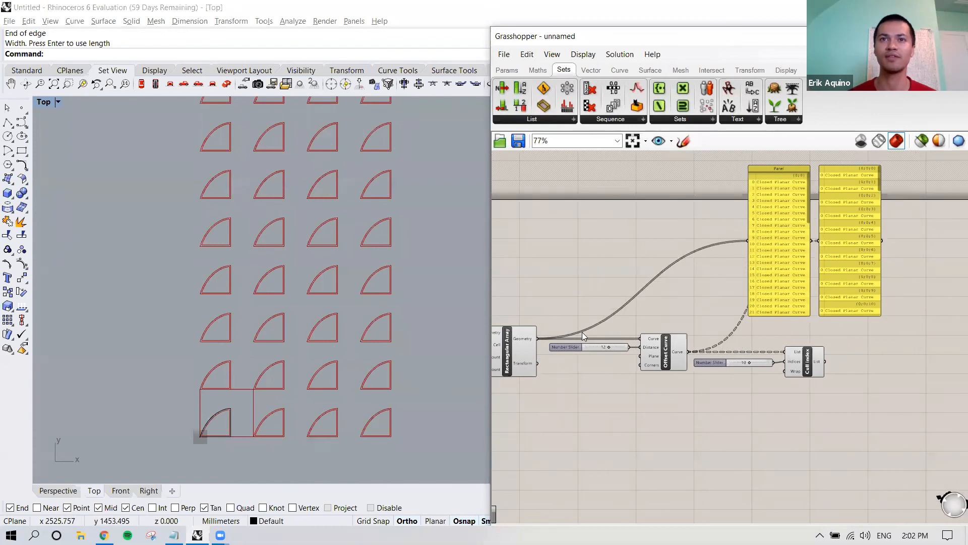
# Step: Examine the wires leaving Rectangular Array and Offset Curve to compare their data structures with the branch paths in the two panels
pyautogui.moveTo(558, 336); pyautogui.dragTo(567, 335, button='right')
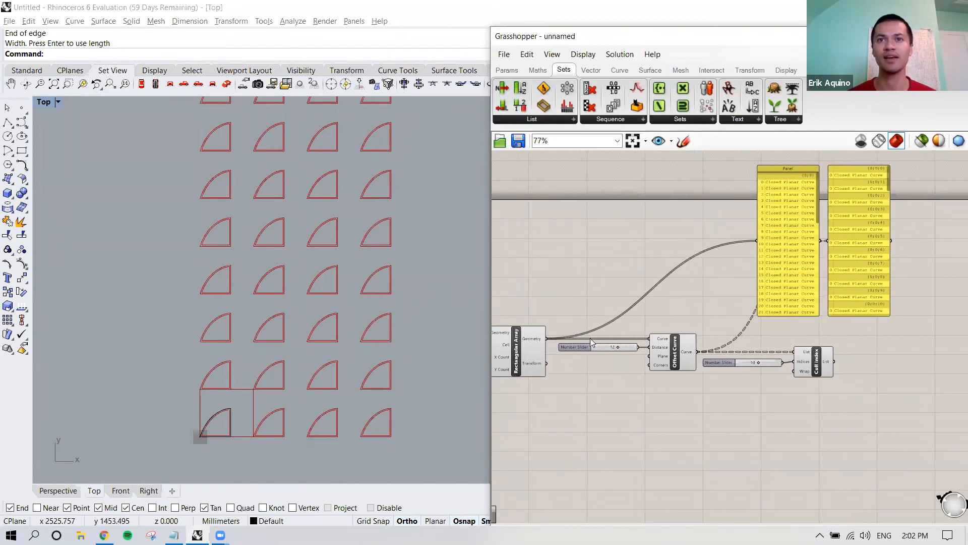
pyautogui.moveTo(590, 338); pyautogui.dragTo(553, 338, button='right')
pyautogui.scroll(5, 680, 352)
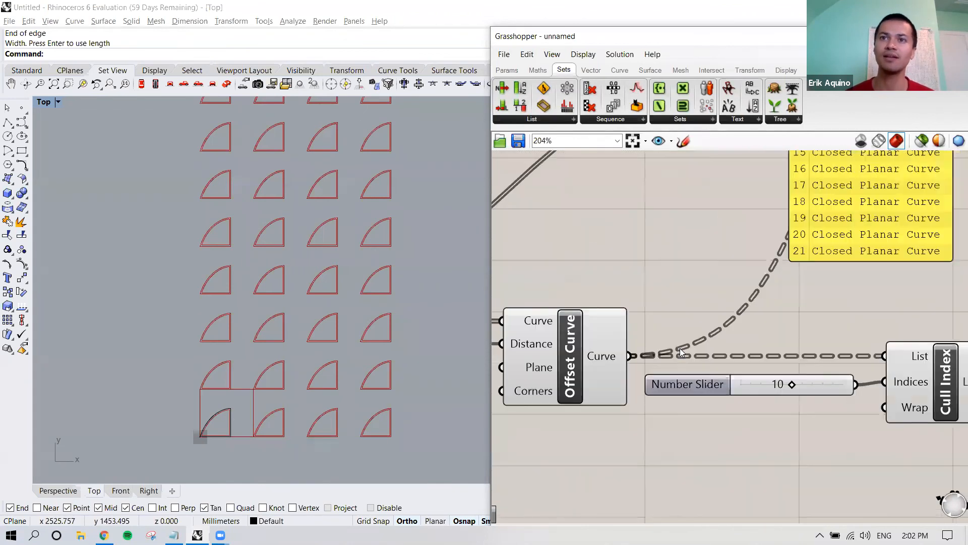
pyautogui.scroll(-5, 681, 352)
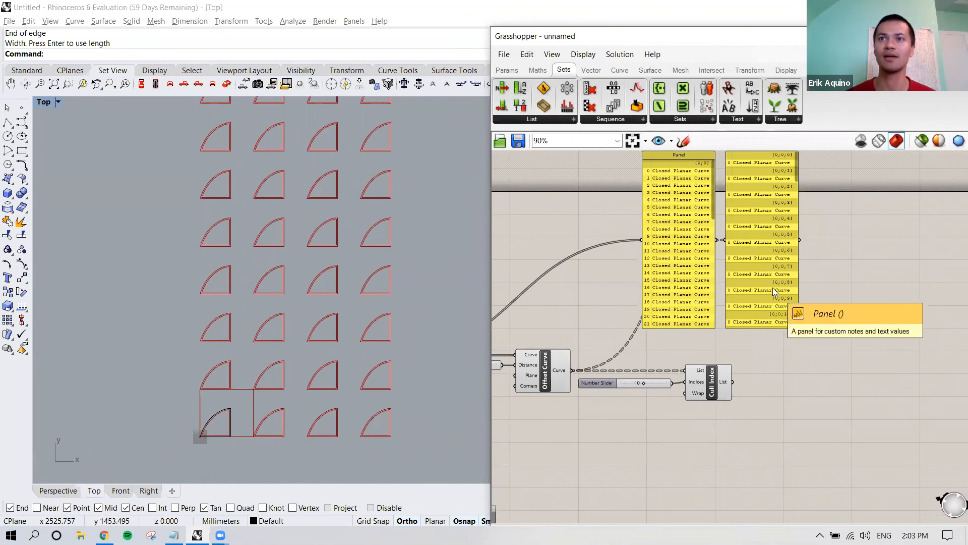
pyautogui.moveTo(651, 360); pyautogui.dragTo(718, 348, button='right')
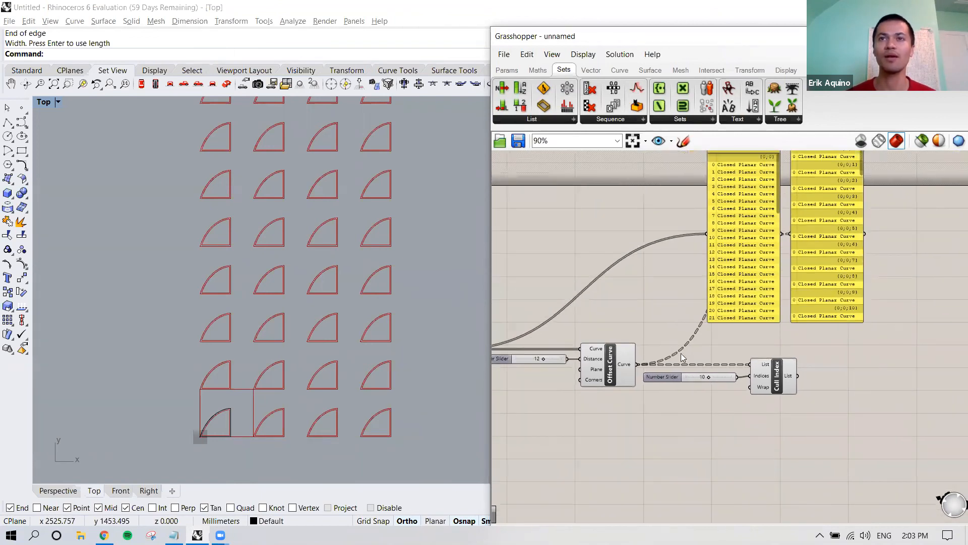
pyautogui.scroll(-2, 681, 352)
pyautogui.scroll(1, 570, 353)
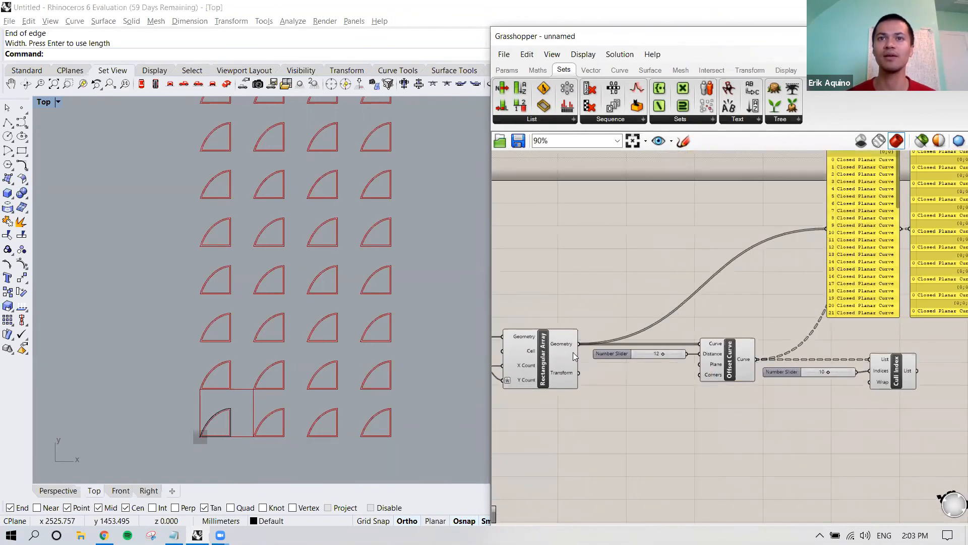
pyautogui.scroll(1, 572, 352)
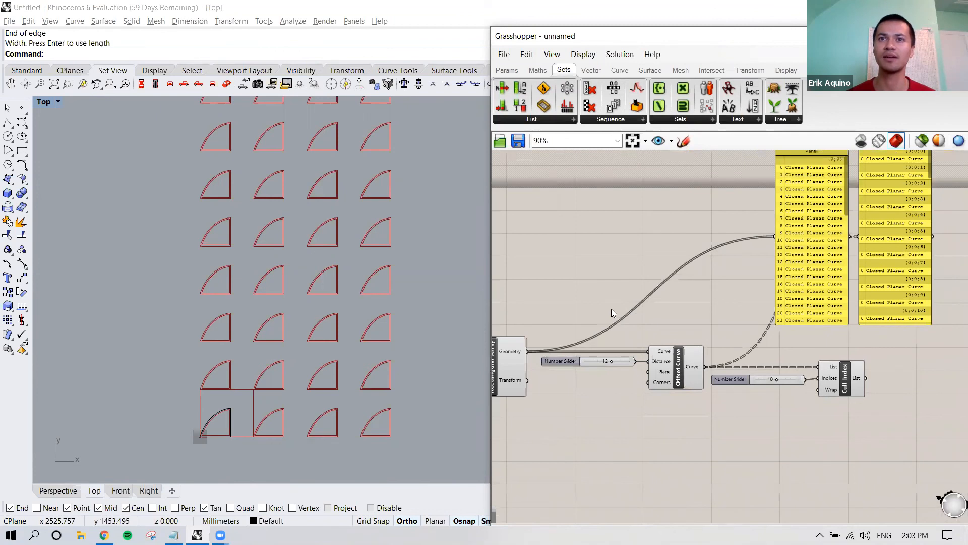
pyautogui.scroll(-3, 611, 310)
pyautogui.scroll(3, 610, 319)
pyautogui.moveTo(631, 306); pyautogui.dragTo(604, 319, button='right')
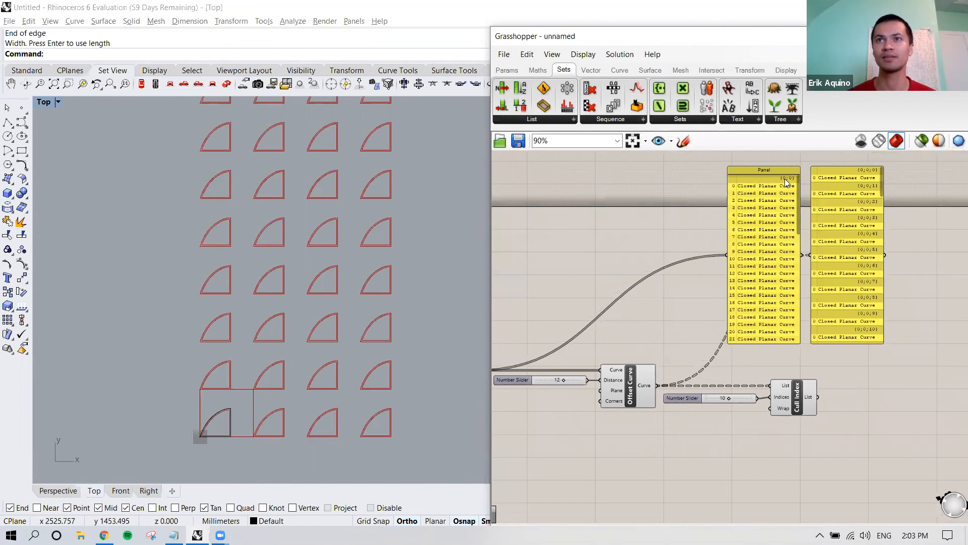
pyautogui.moveTo(591, 319); pyautogui.dragTo(679, 313, button='right')
# Step: Trace the data flow from the source Curve through Rectangular Array to Offset Curve, highlighting the source curve in the viewport
pyautogui.scroll(3, 600, 340)
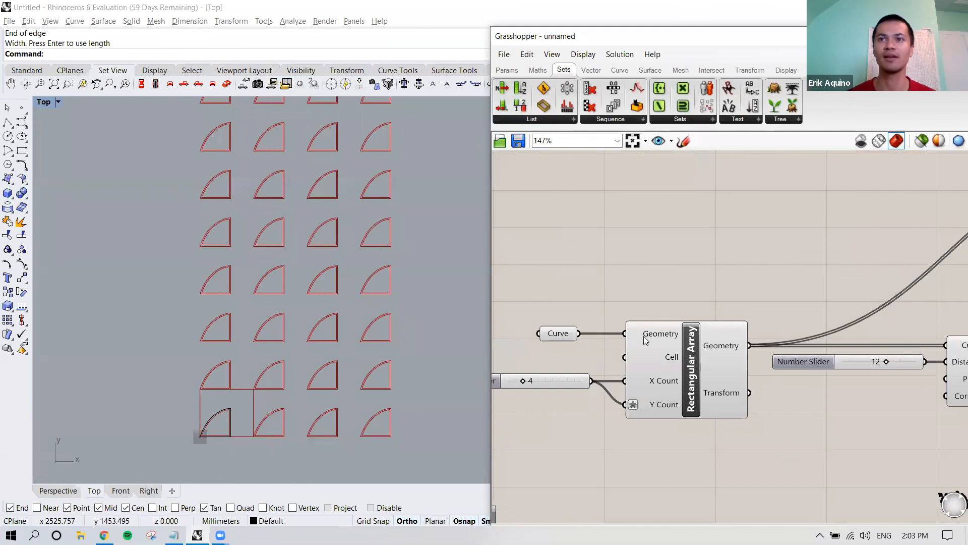
pyautogui.moveTo(598, 336); pyautogui.dragTo(543, 322, button='right')
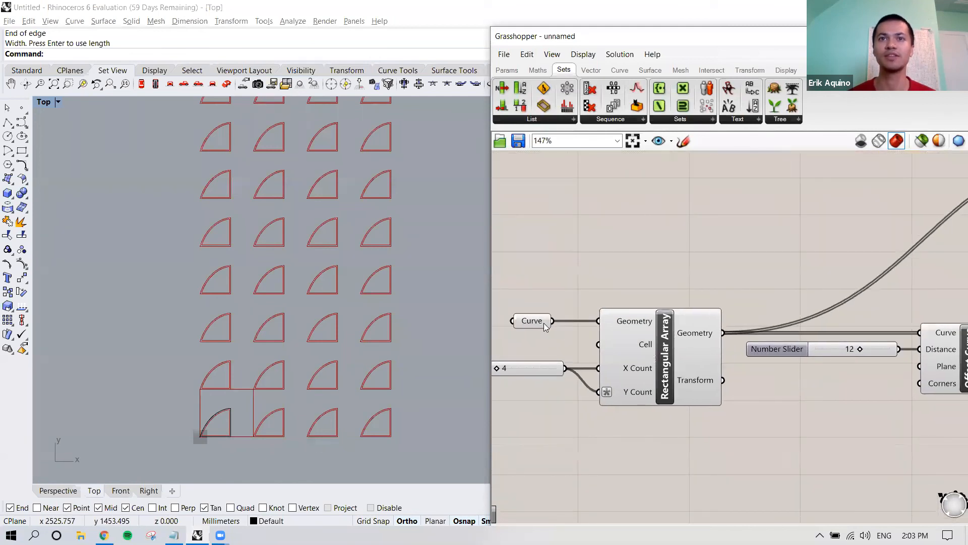
pyautogui.click(572, 329)
pyautogui.moveTo(704, 329); pyautogui.dragTo(613, 328, button='right')
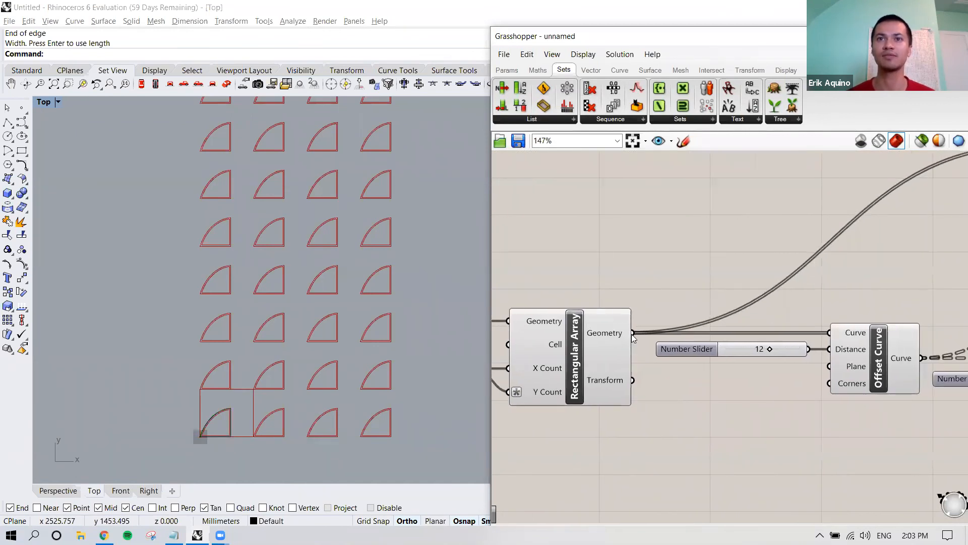
pyautogui.moveTo(615, 334)
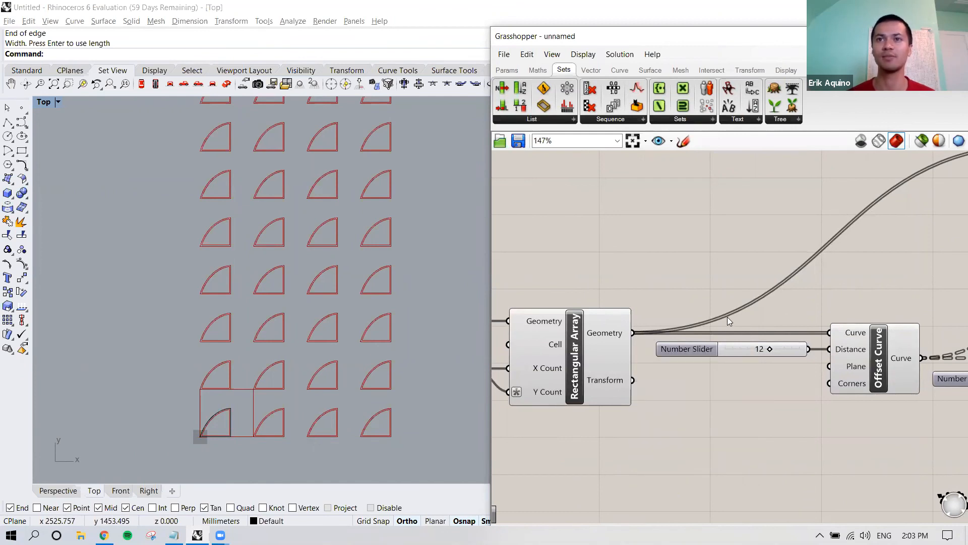
pyautogui.scroll(-3, 650, 339)
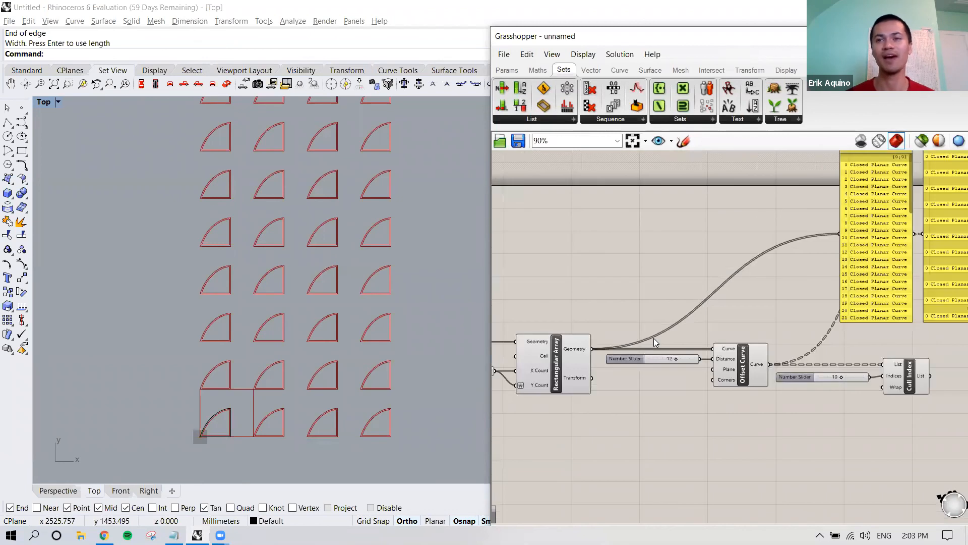
pyautogui.scroll(-3, 686, 339)
pyautogui.moveTo(687, 339)
pyautogui.mouseDown(button='right')
pyautogui.moveTo(618, 335)
pyautogui.moveTo(692, 334)
pyautogui.mouseUp(button='right')
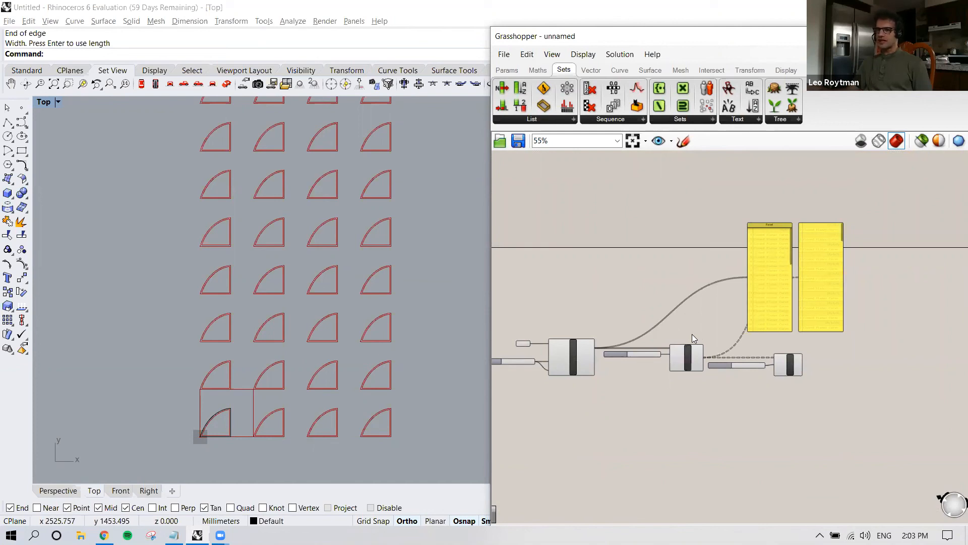
# Step: Flatten the Curve output of Offset Curve again and select Cull Index to preview the culled list in the viewport
pyautogui.moveTo(732, 320); pyautogui.dragTo(623, 346, button='right')
pyautogui.scroll(2, 623, 347)
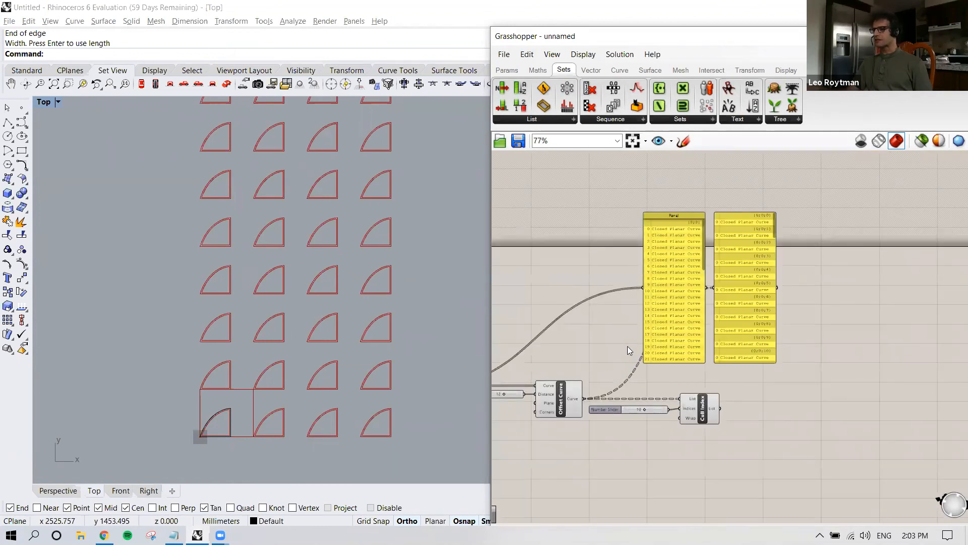
pyautogui.click(697, 406)
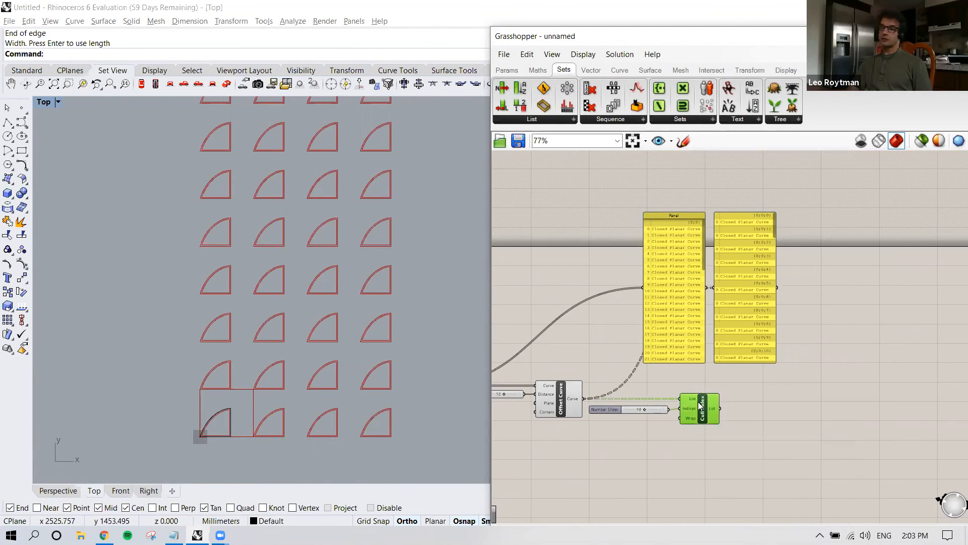
pyautogui.rightClick(575, 401)
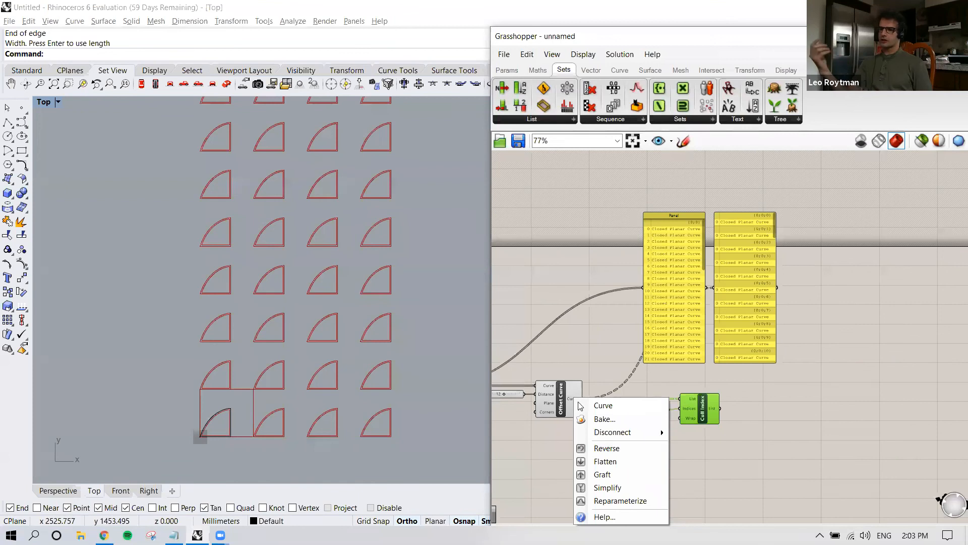
pyautogui.click(575, 401)
pyautogui.rightClick(575, 401)
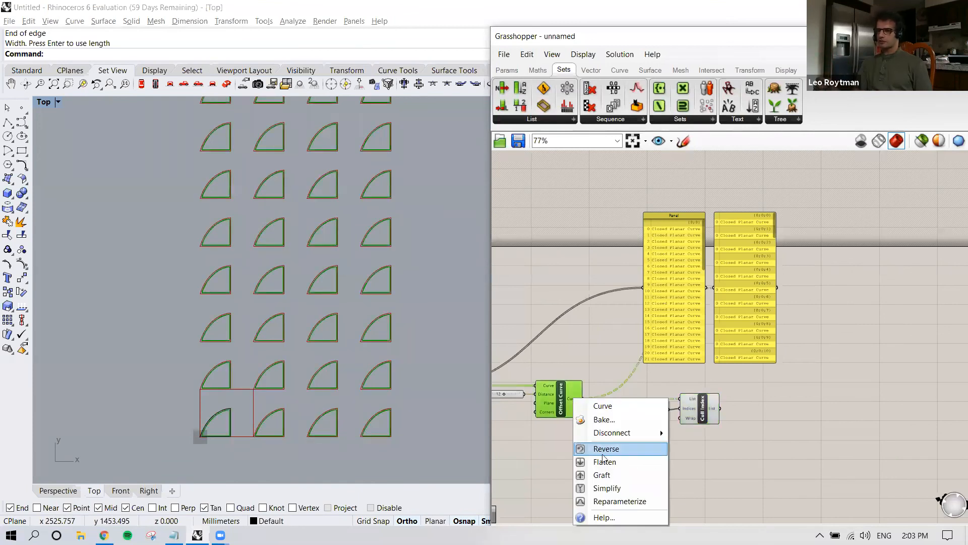
pyautogui.click(604, 462)
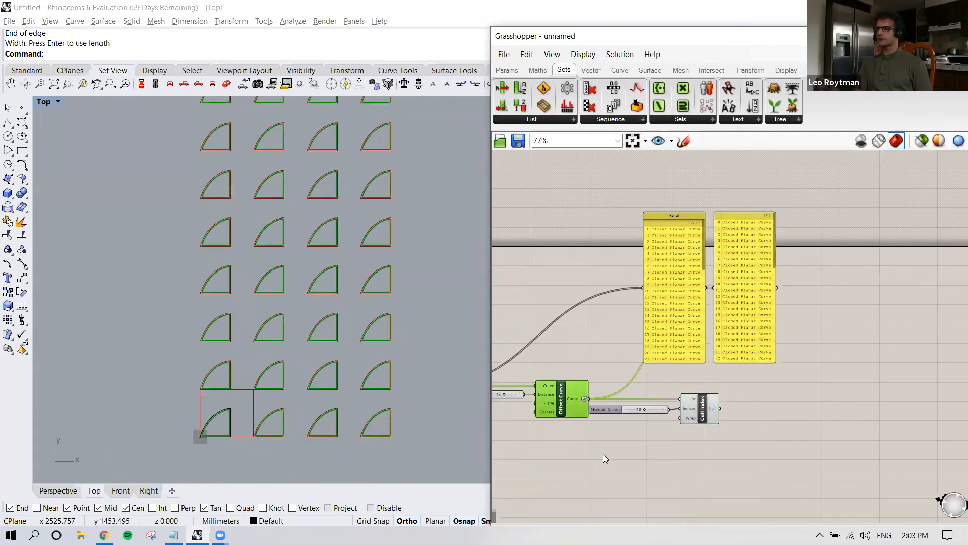
pyautogui.click(704, 415)
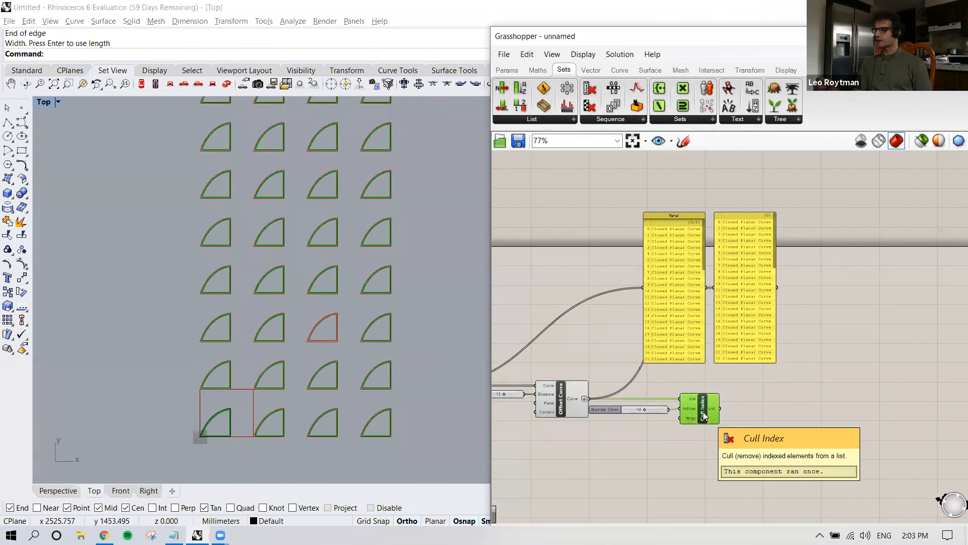
pyautogui.moveTo(747, 386); pyautogui.dragTo(731, 387, button='right')
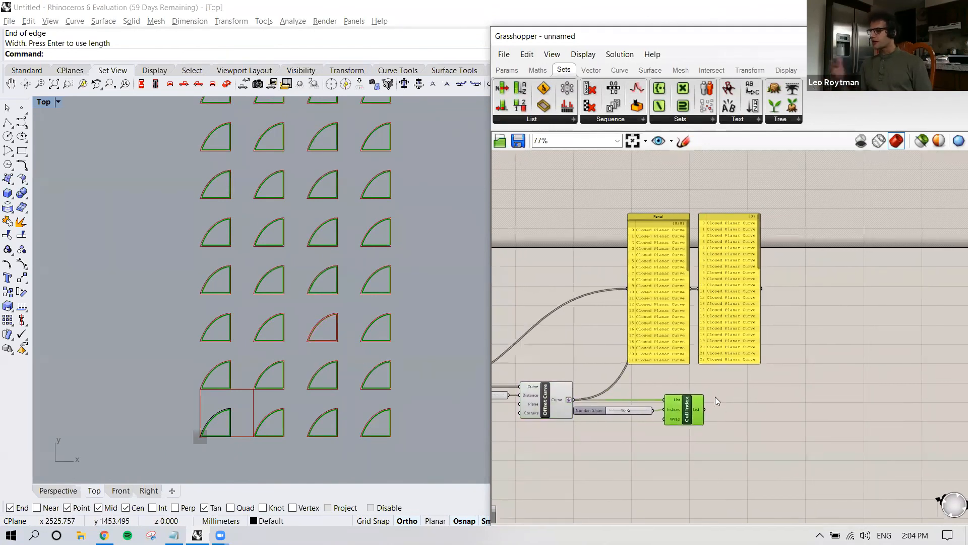